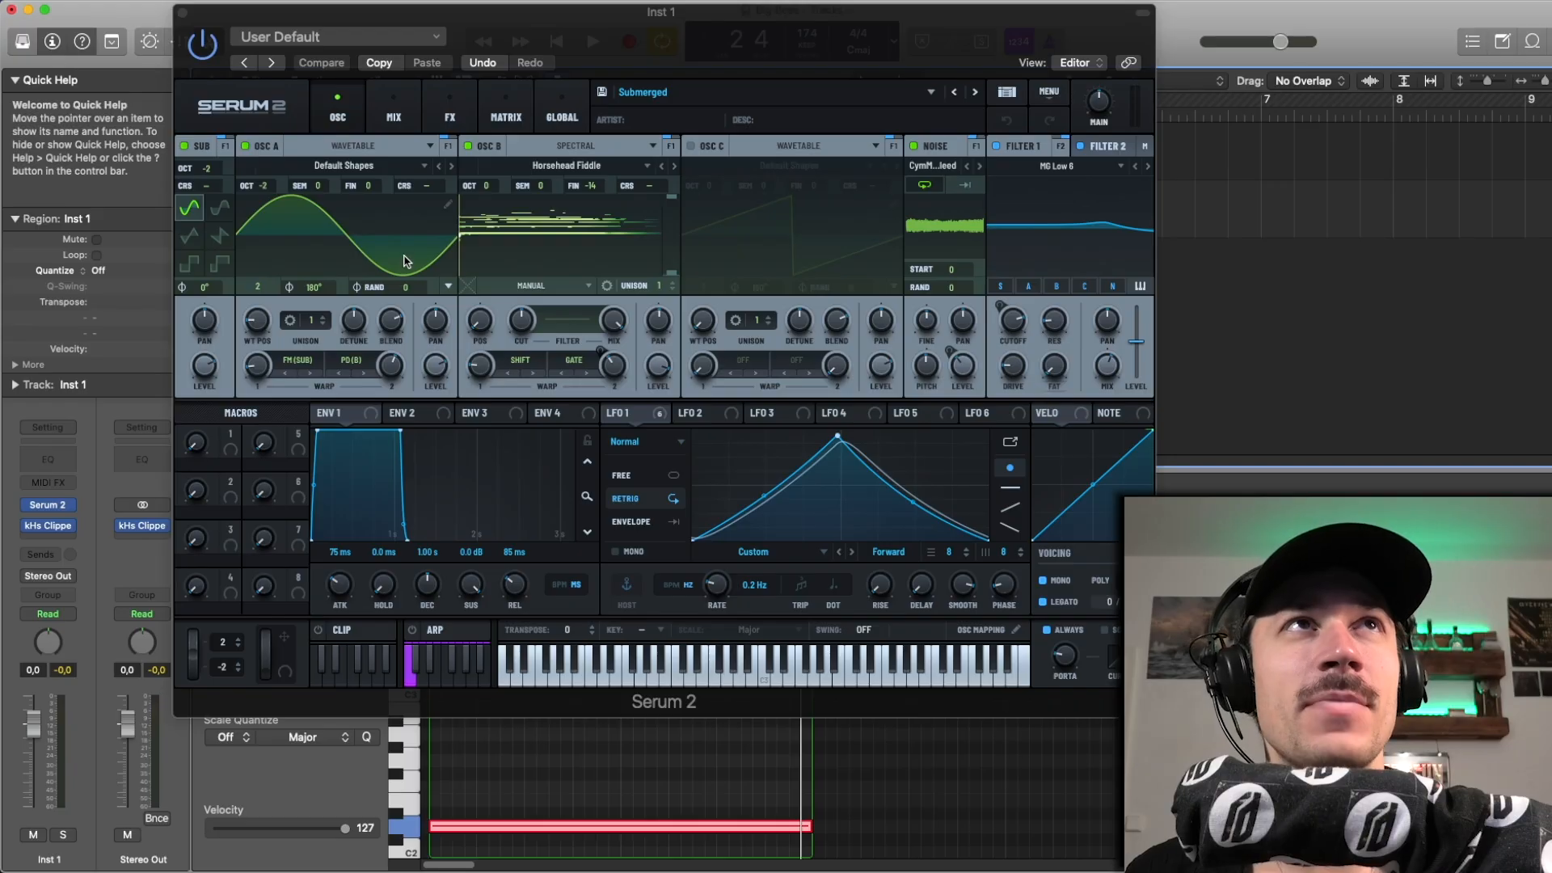
# Step: Play back the region to audition the Submerged patch, and solo the Inst 1 track
pyautogui.moveTo(330, 6); pyautogui.dragTo(288, 2)
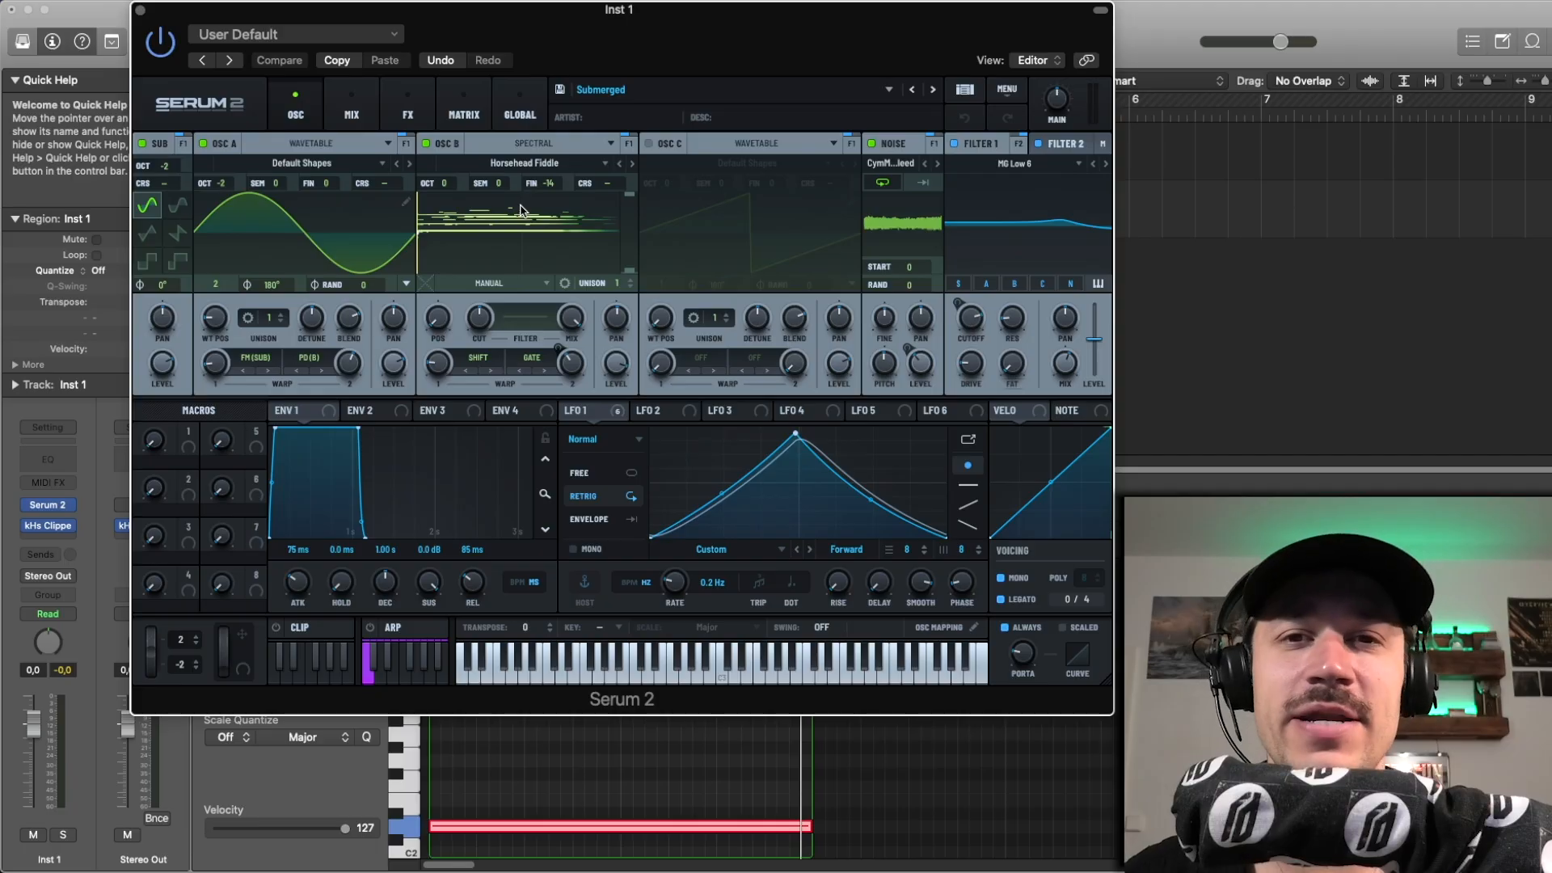
pyautogui.press('space')
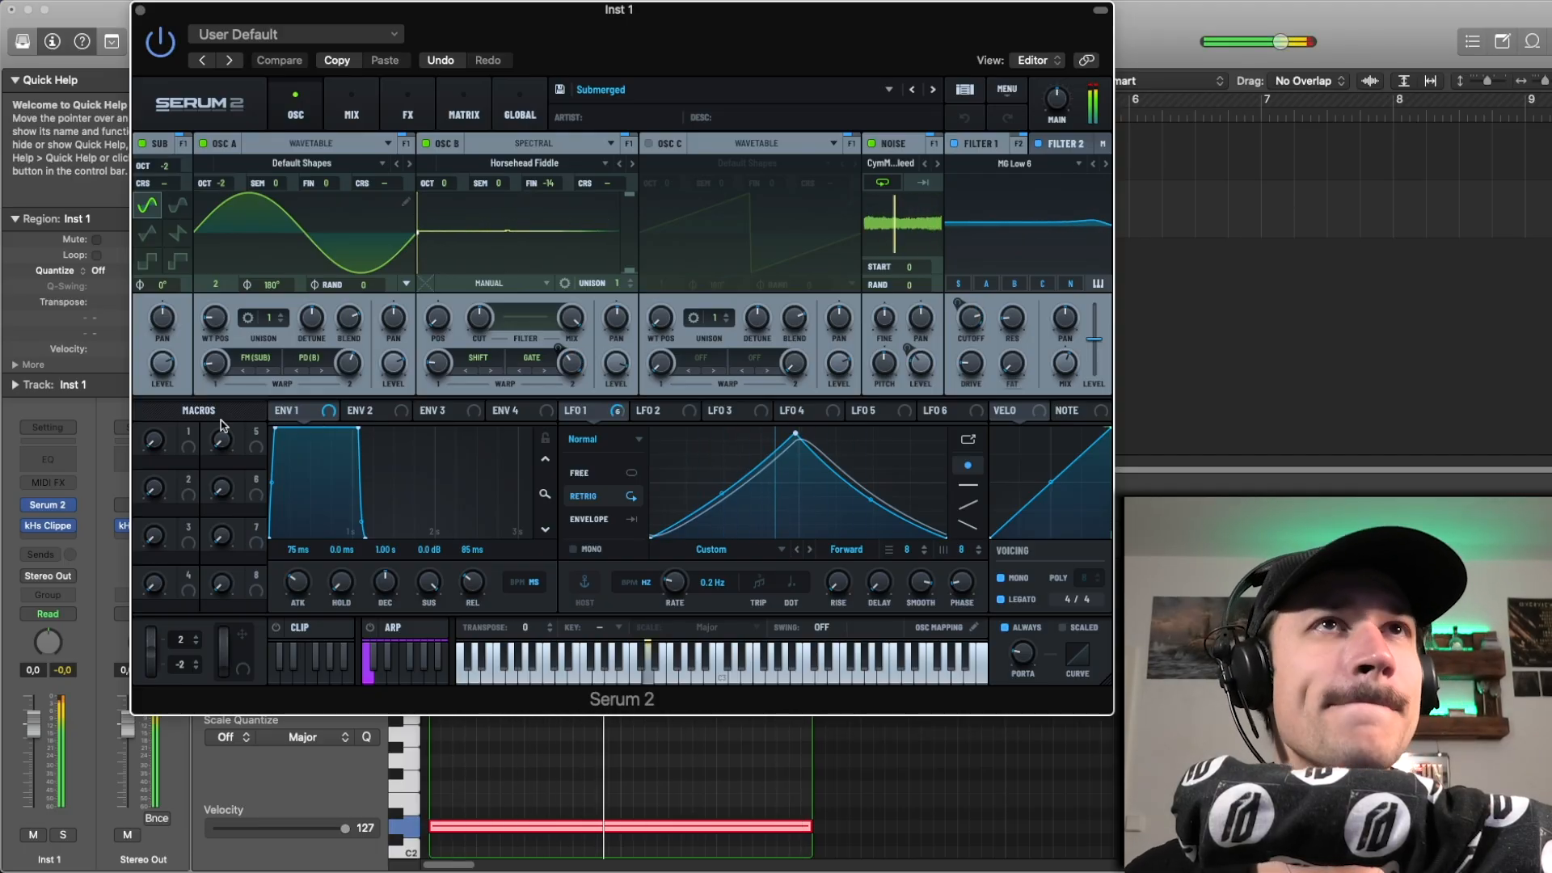
pyautogui.click(65, 834)
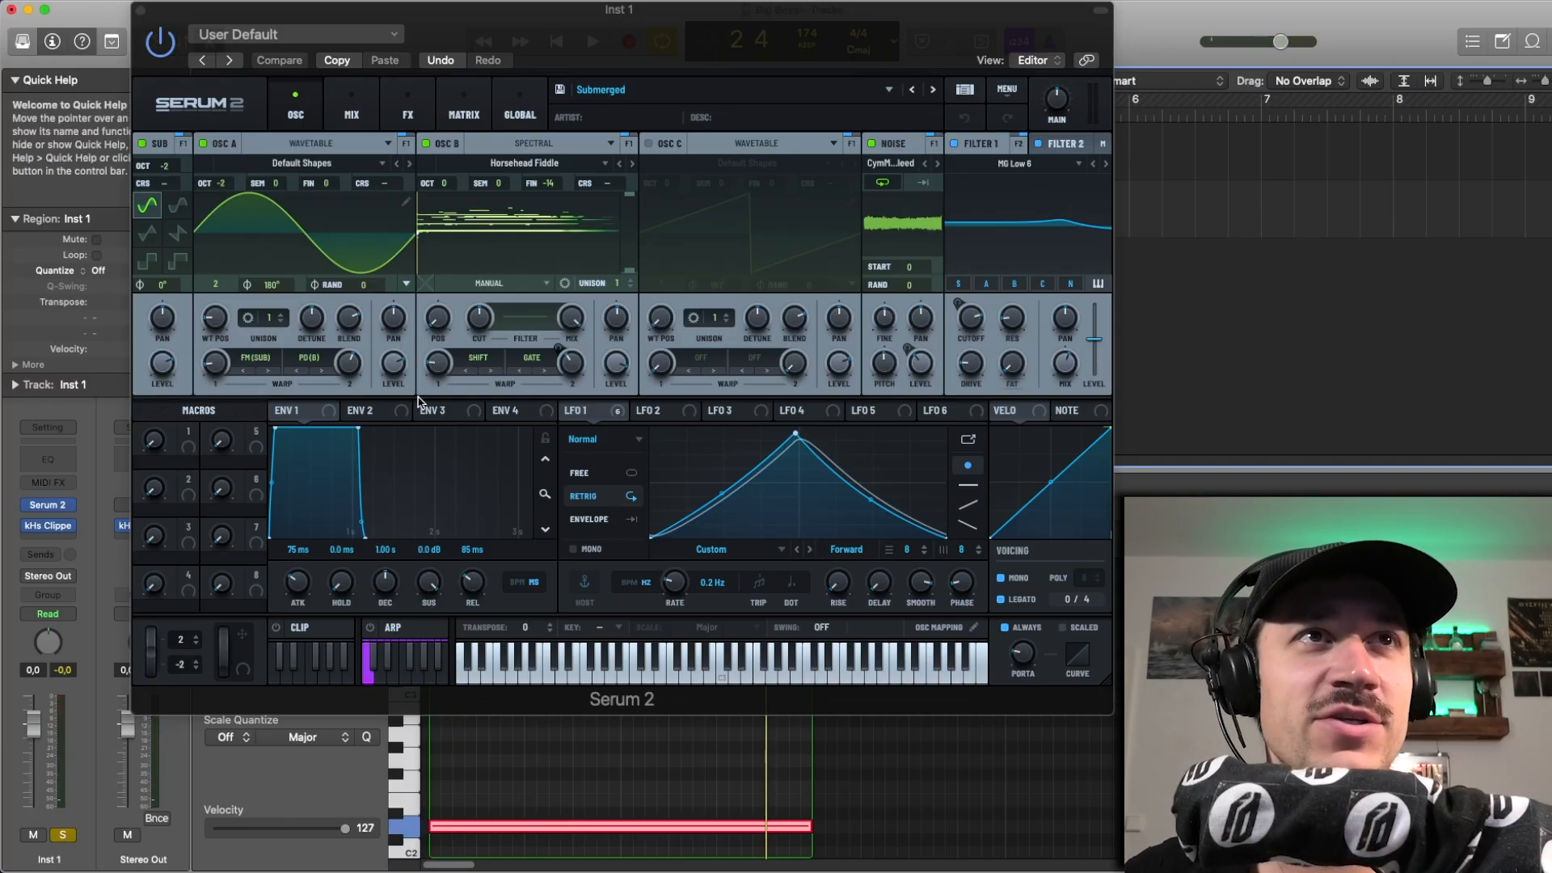
# Step: Try a different first warp amount on oscillator B during playback, and undo that change
pyautogui.moveTo(441, 374); pyautogui.dragTo(441, 353)
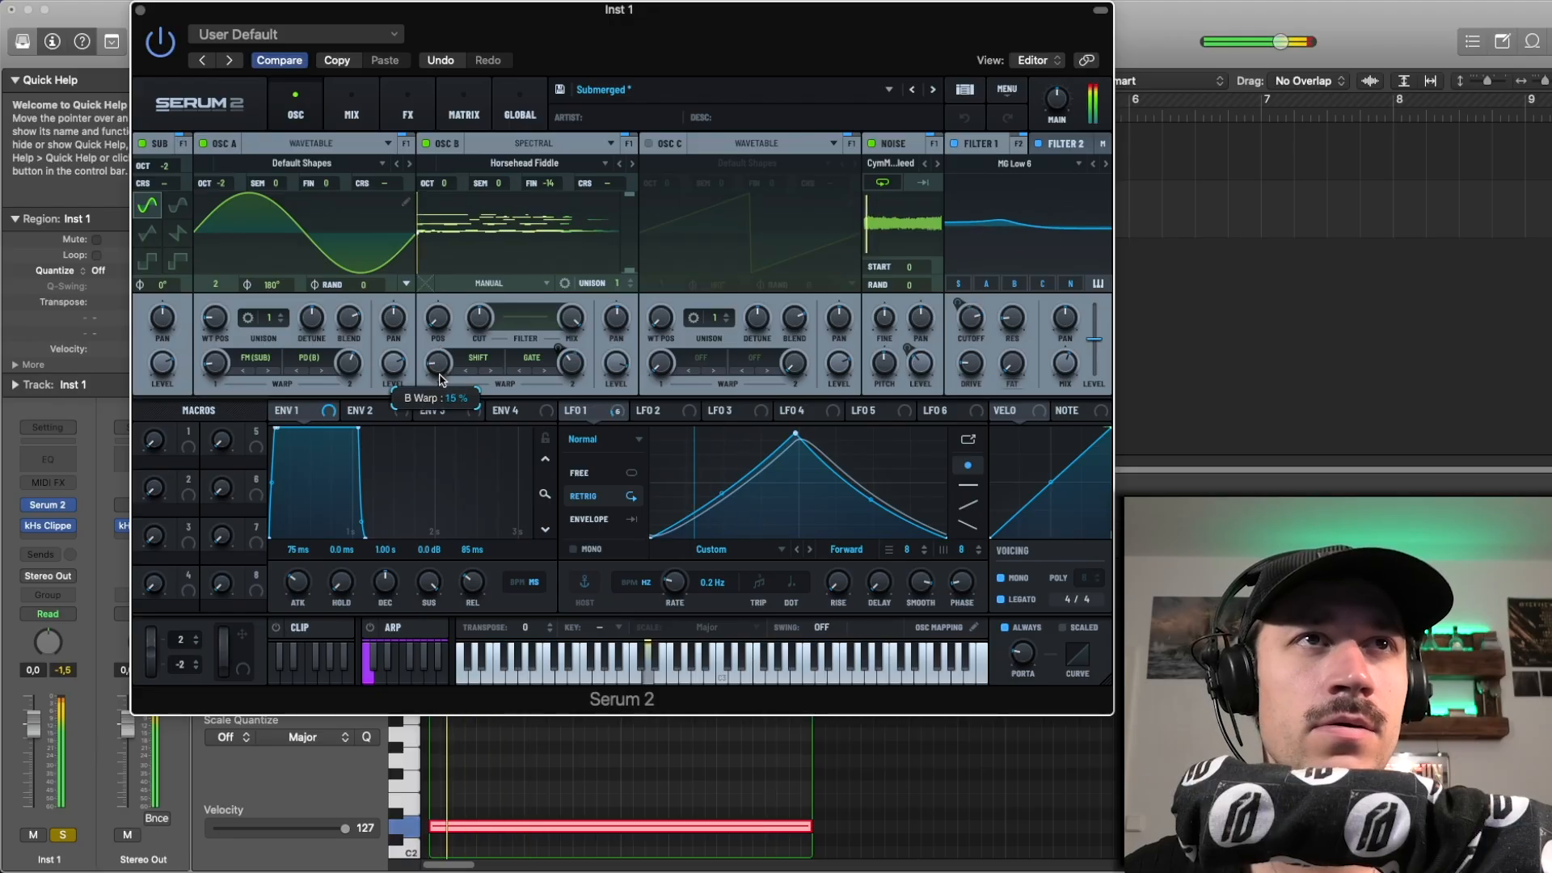
pyautogui.click(964, 117)
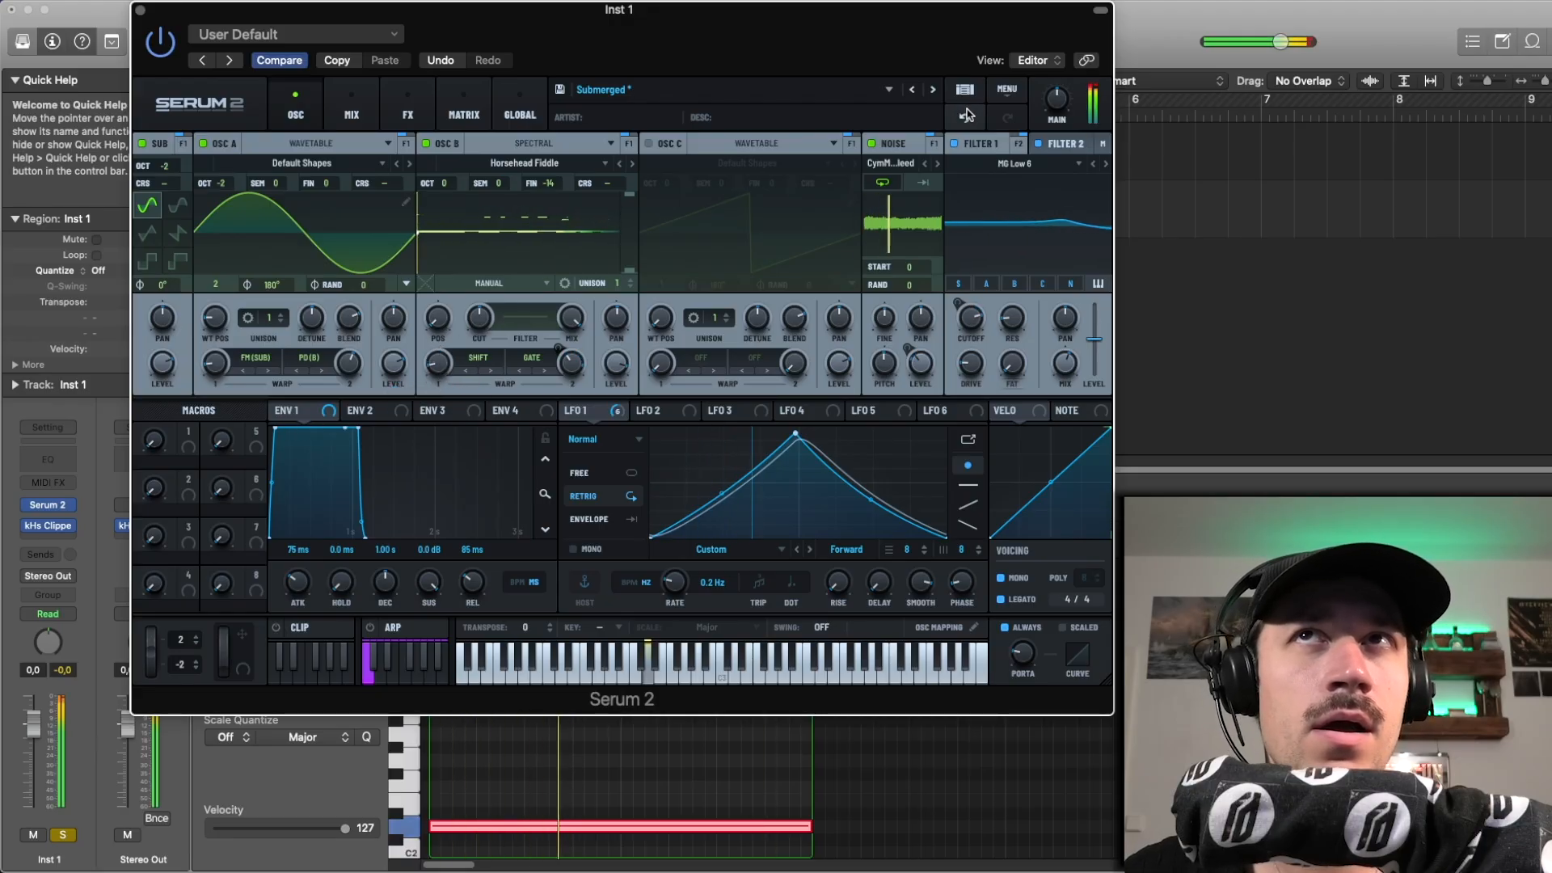
pyautogui.moveTo(431, 377)
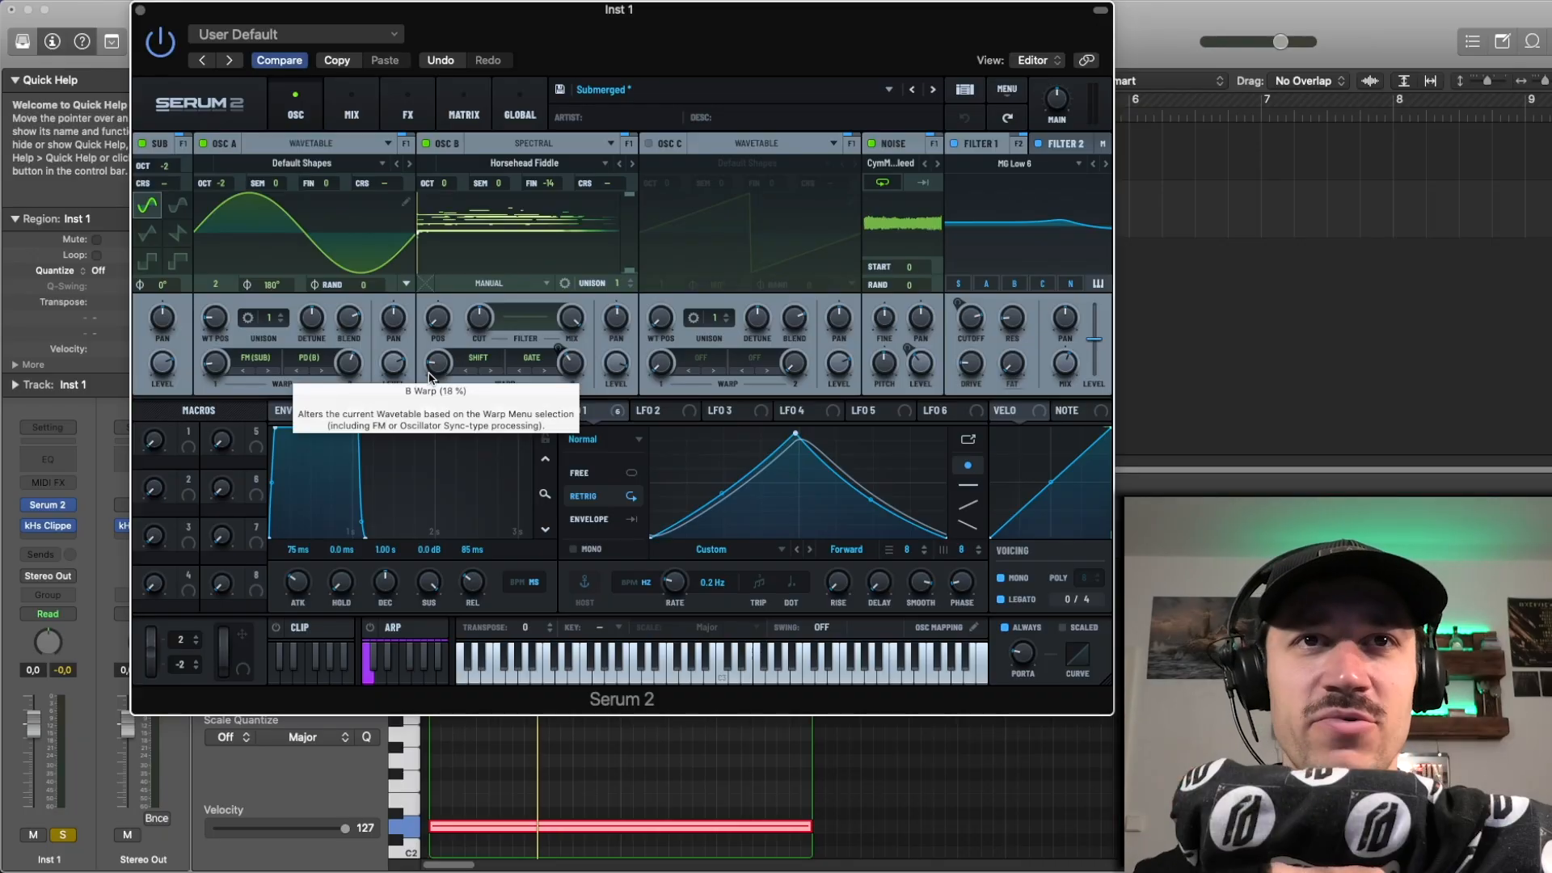
pyautogui.press('space')
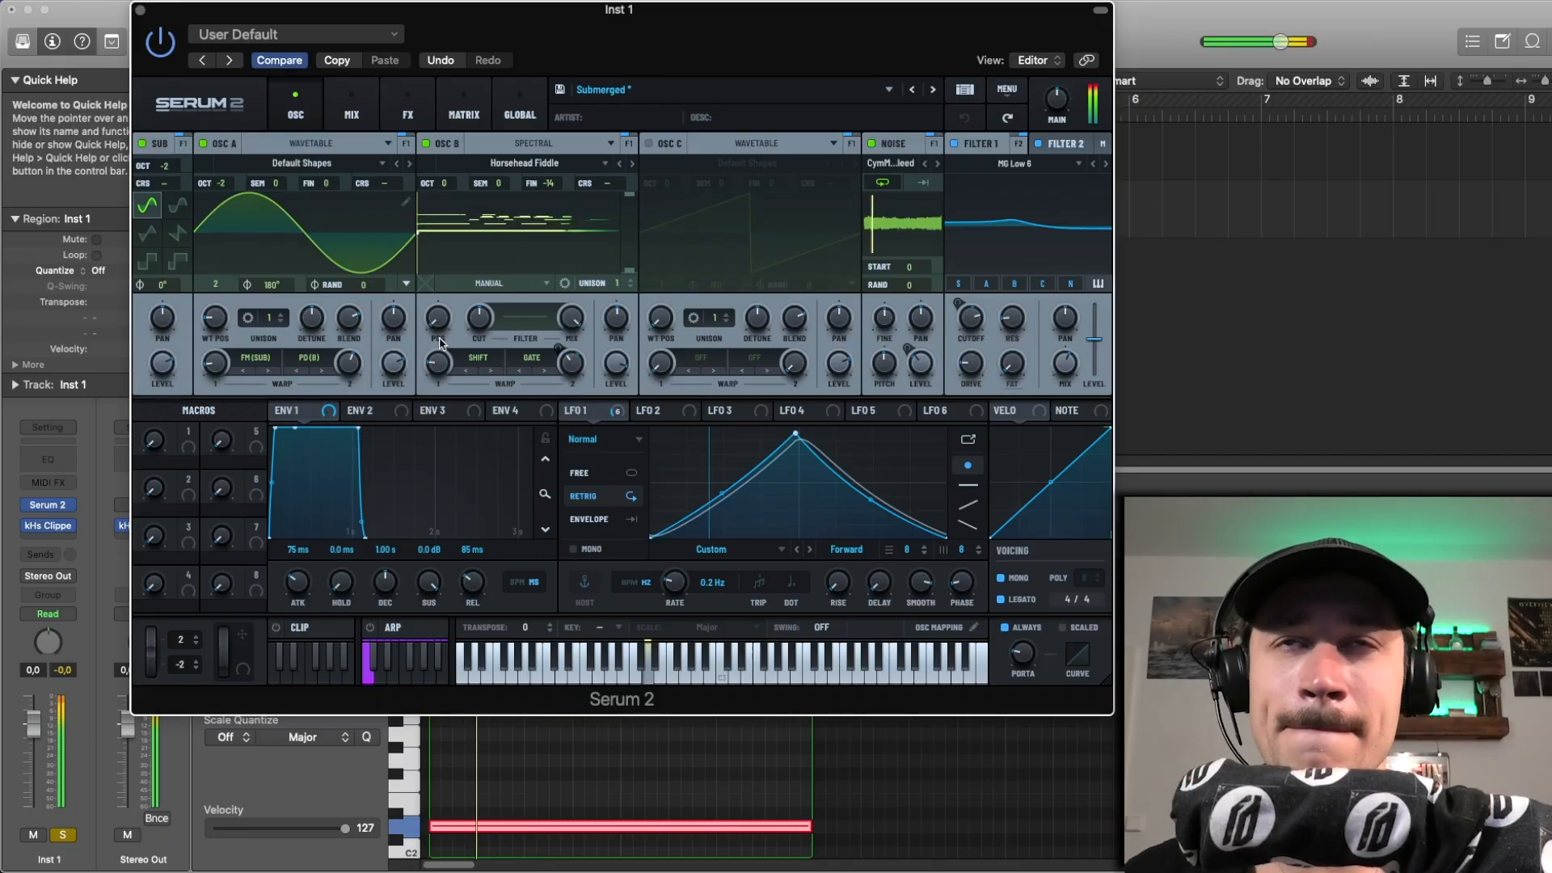
# Step: Bypass the Filter, Equalizer, Convolve, Chorus, Splitter L/H and Hyper/Dimension effects in the main effects chain
pyautogui.click(404, 115)
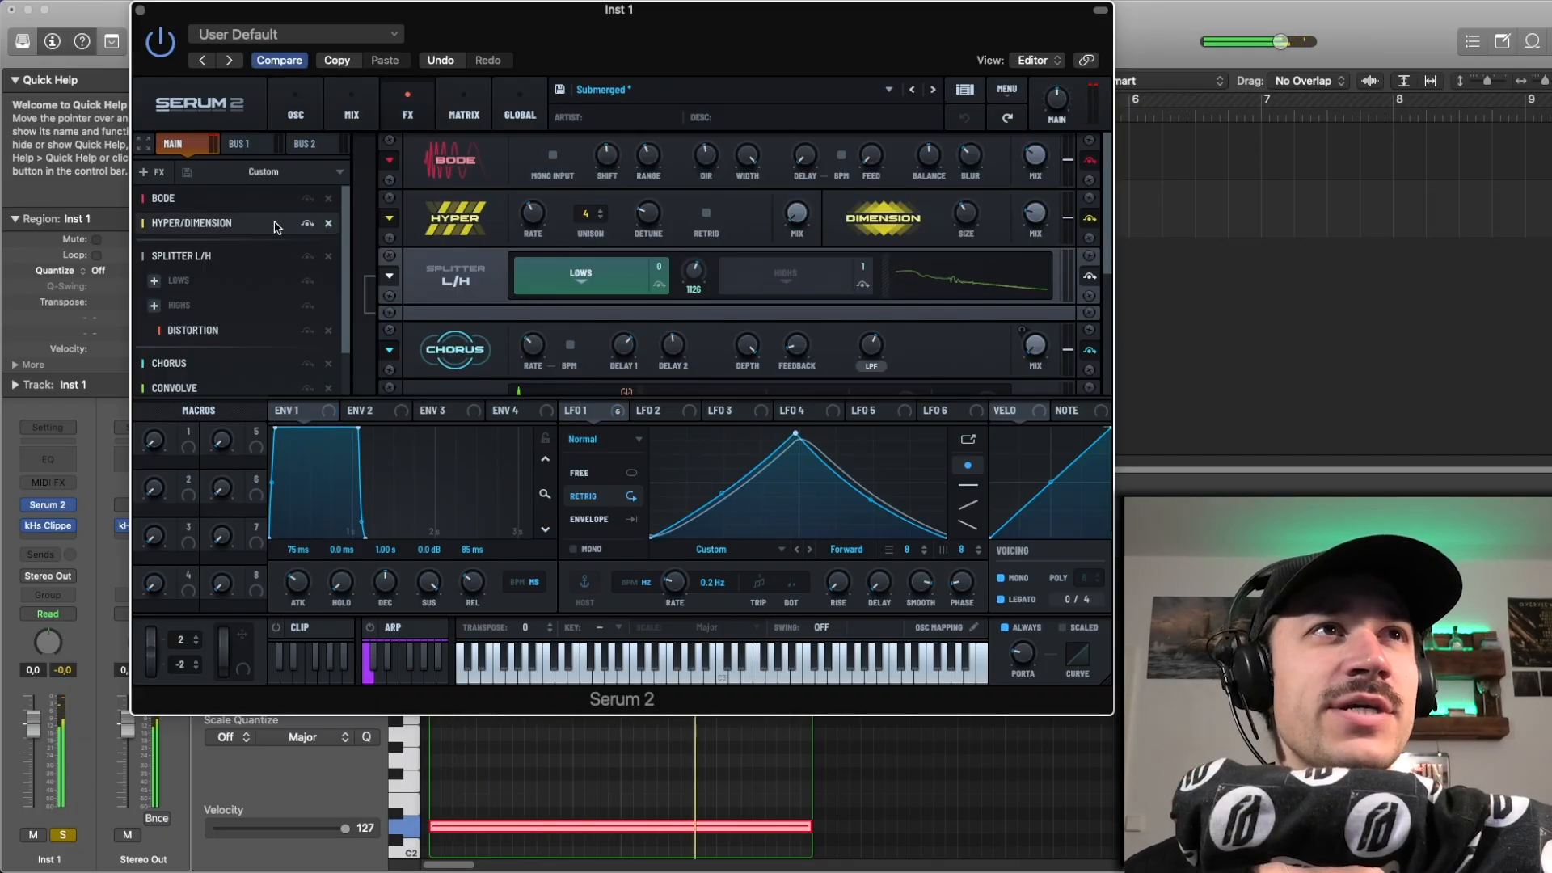
pyautogui.click(307, 383)
pyautogui.click(307, 358)
pyautogui.click(307, 334)
pyautogui.click(307, 310)
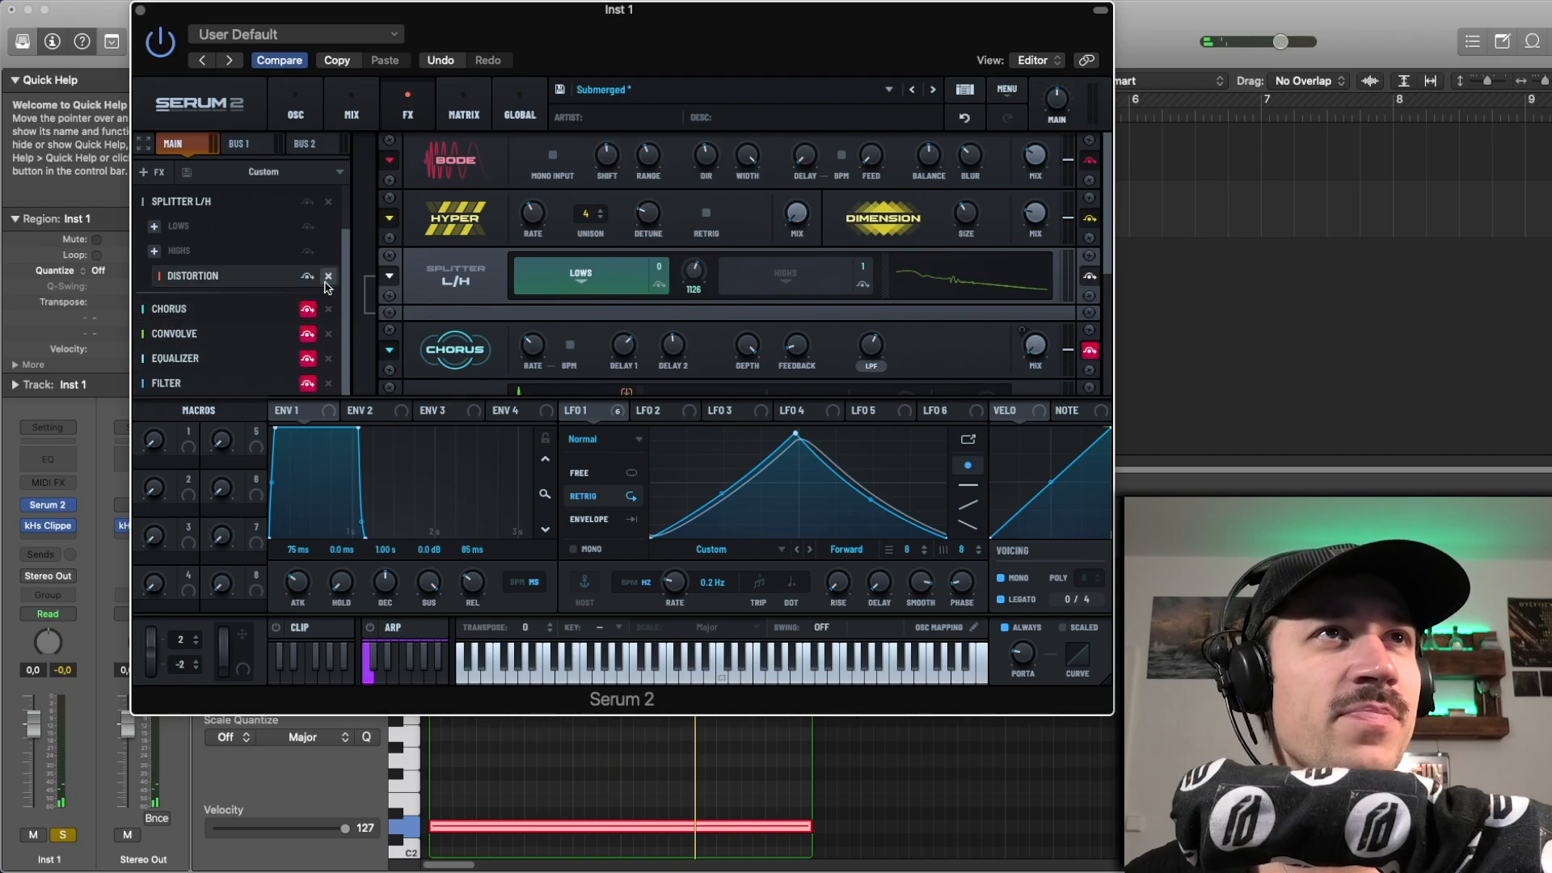
pyautogui.scroll(2, 327, 272)
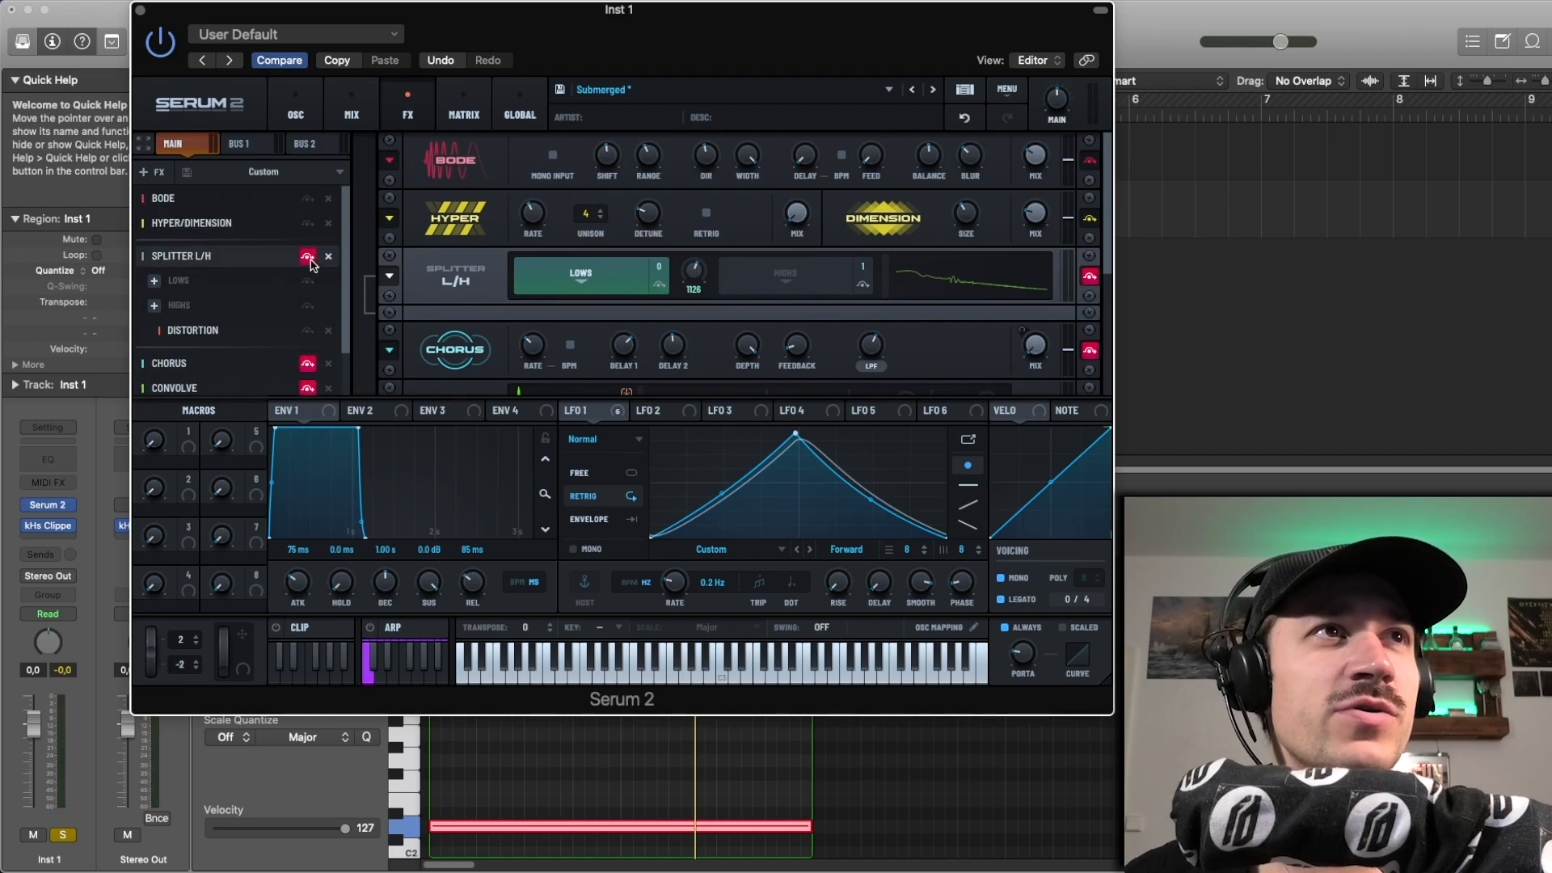
pyautogui.click(307, 223)
# Step: Switch off the noise source, both filters, the sub, and oscillators A and B
pyautogui.click(293, 113)
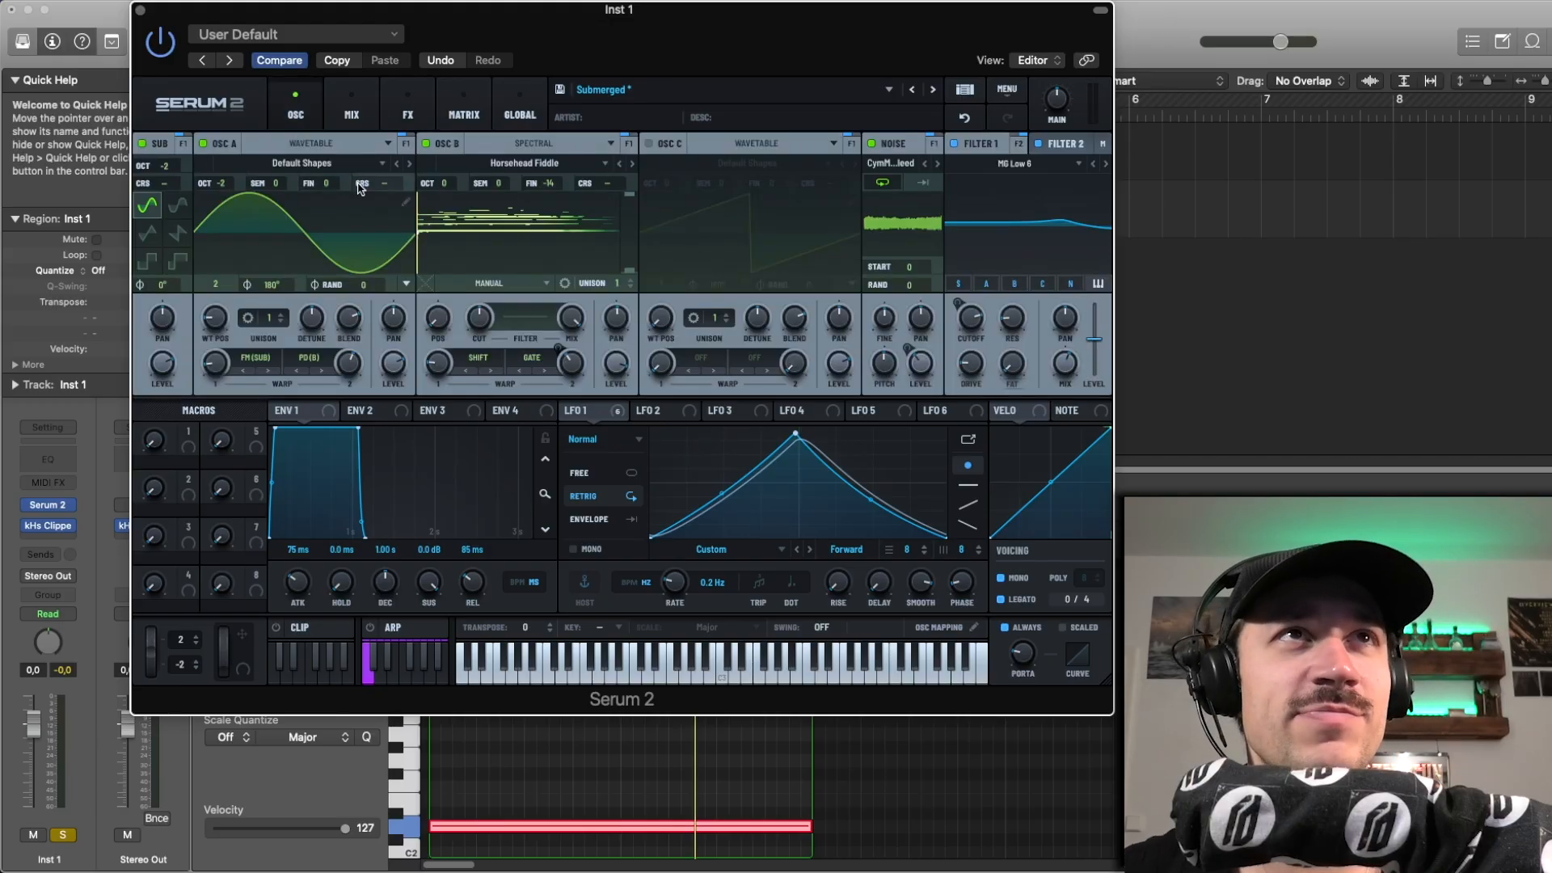
pyautogui.click(872, 144)
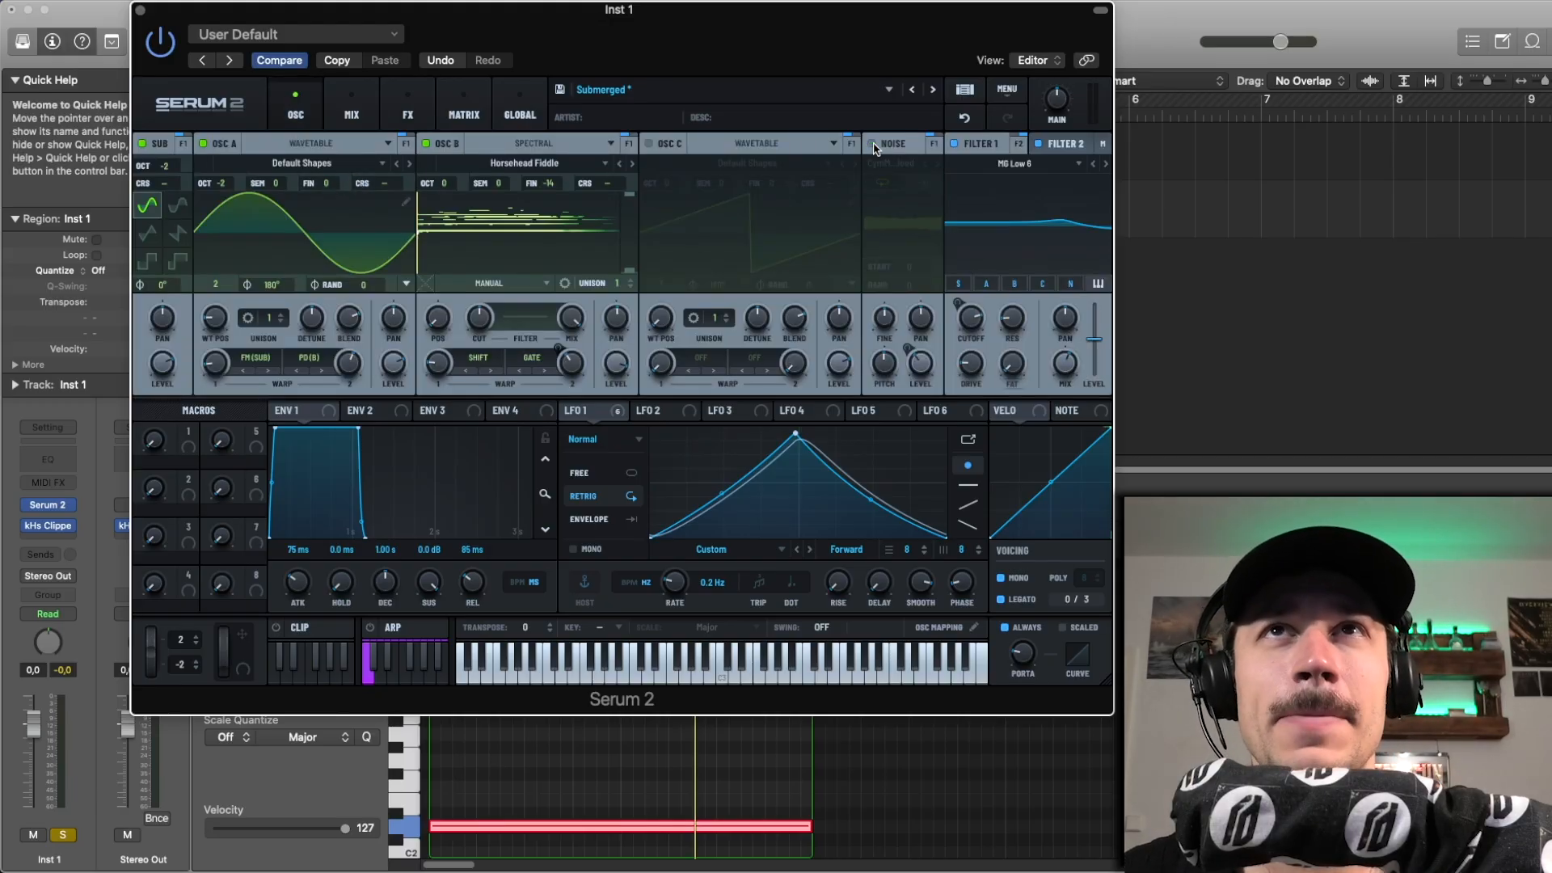
pyautogui.click(955, 143)
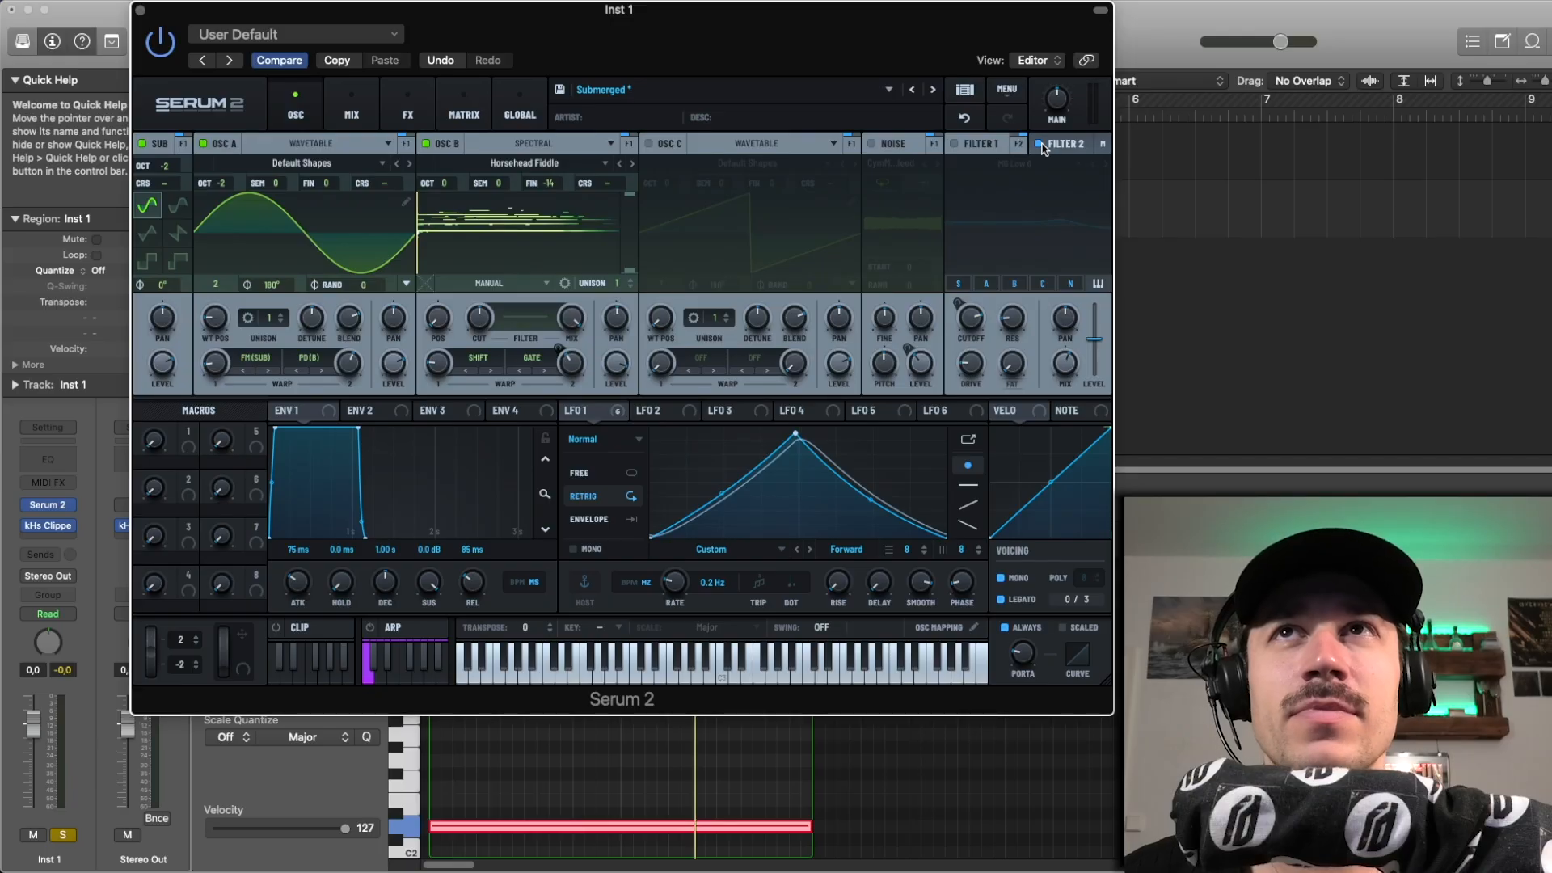
pyautogui.click(202, 143)
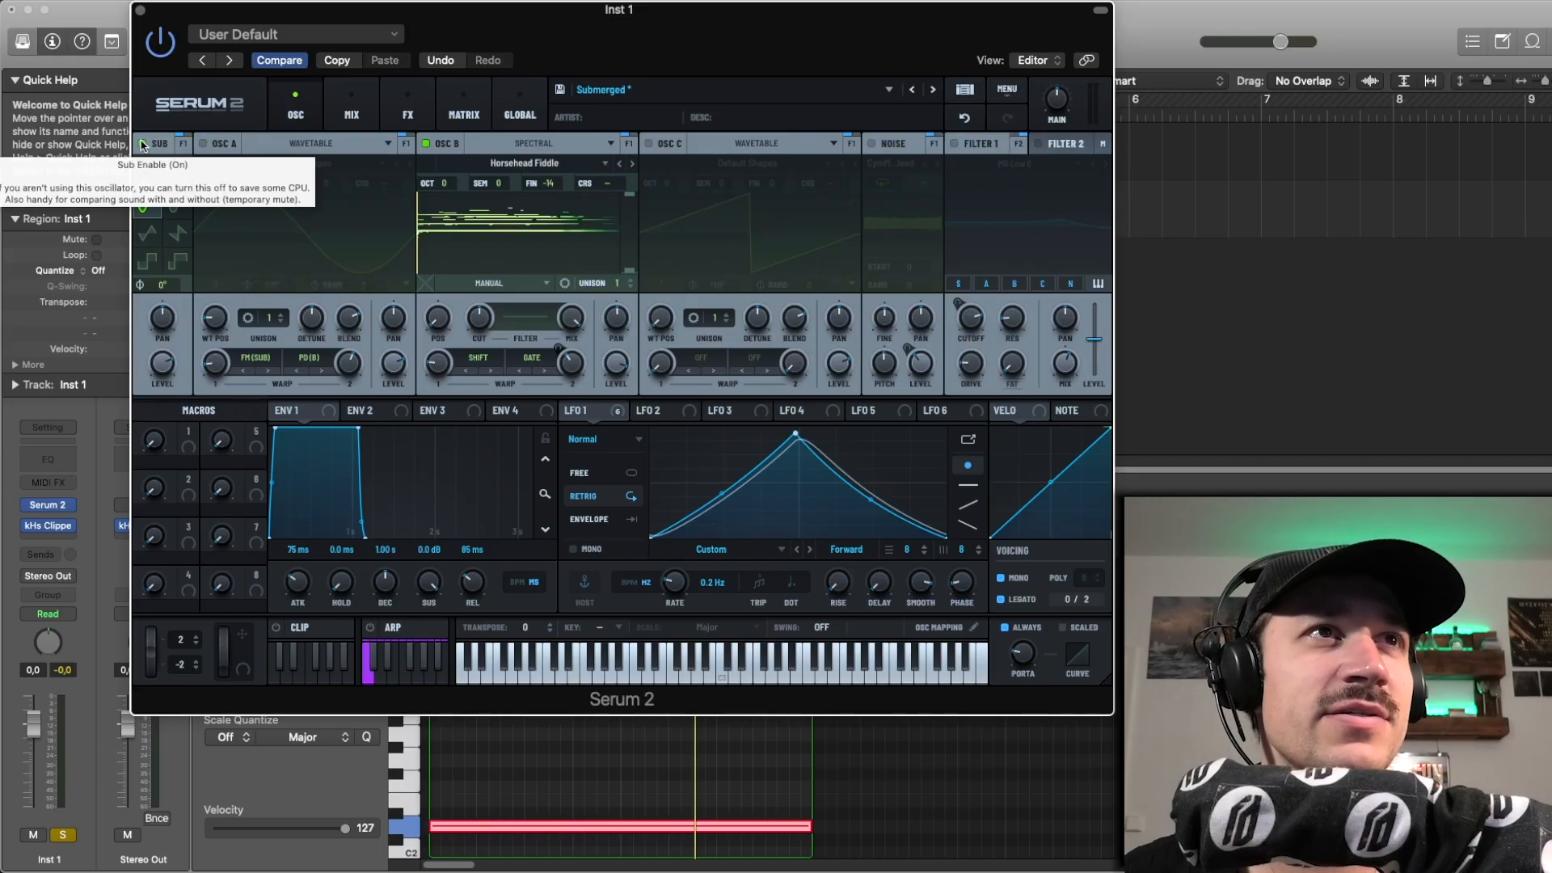
pyautogui.click(144, 144)
pyautogui.click(426, 144)
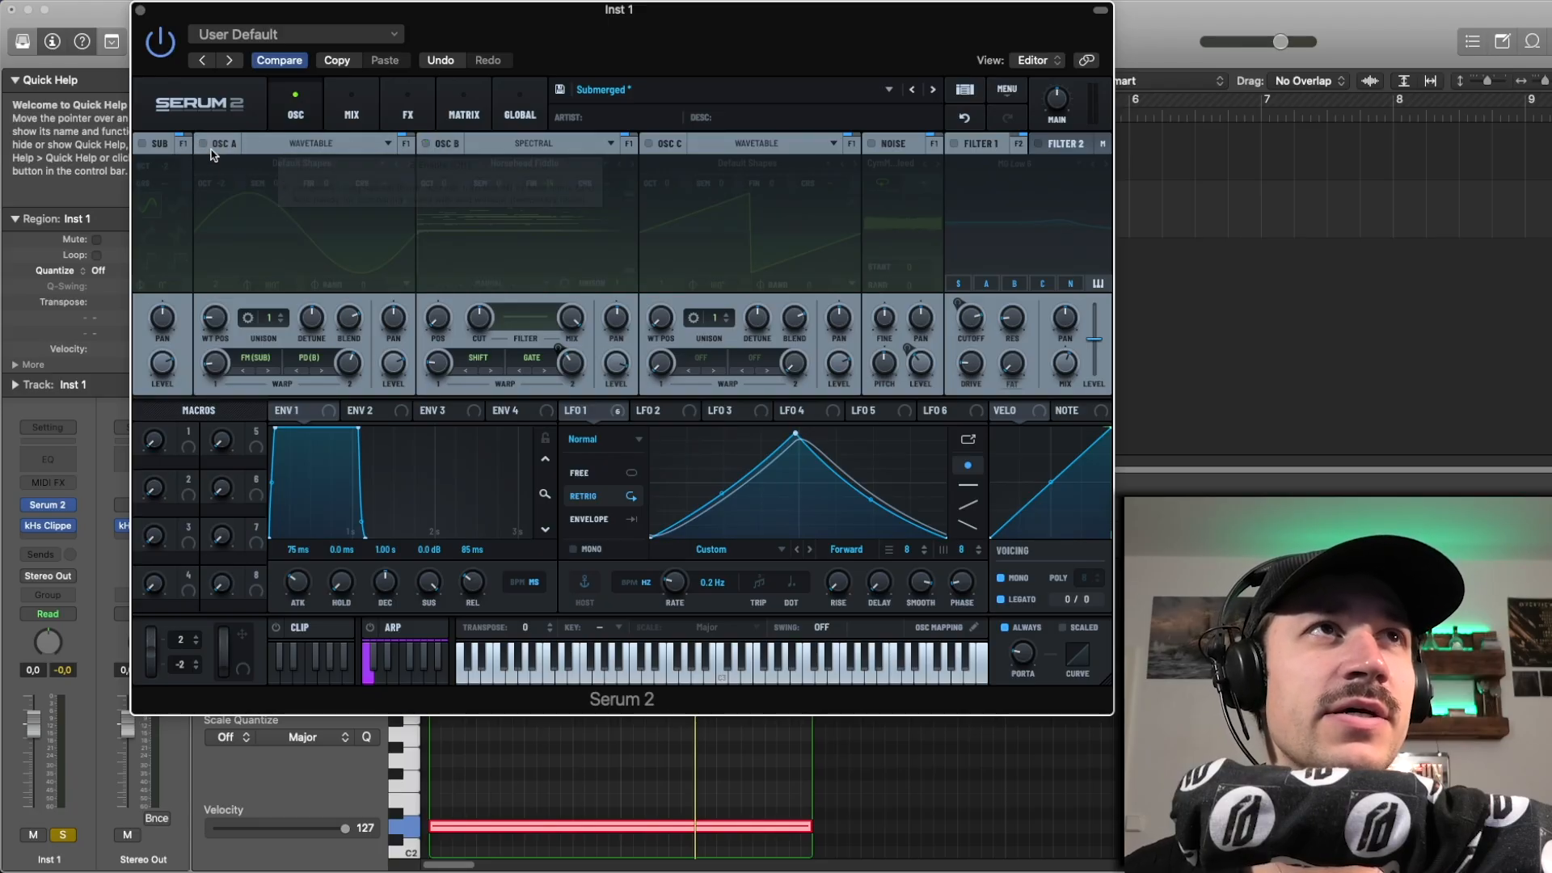
# Step: Switch oscillators A and B back on, auditioning oscillator A on its own first
pyautogui.click(201, 144)
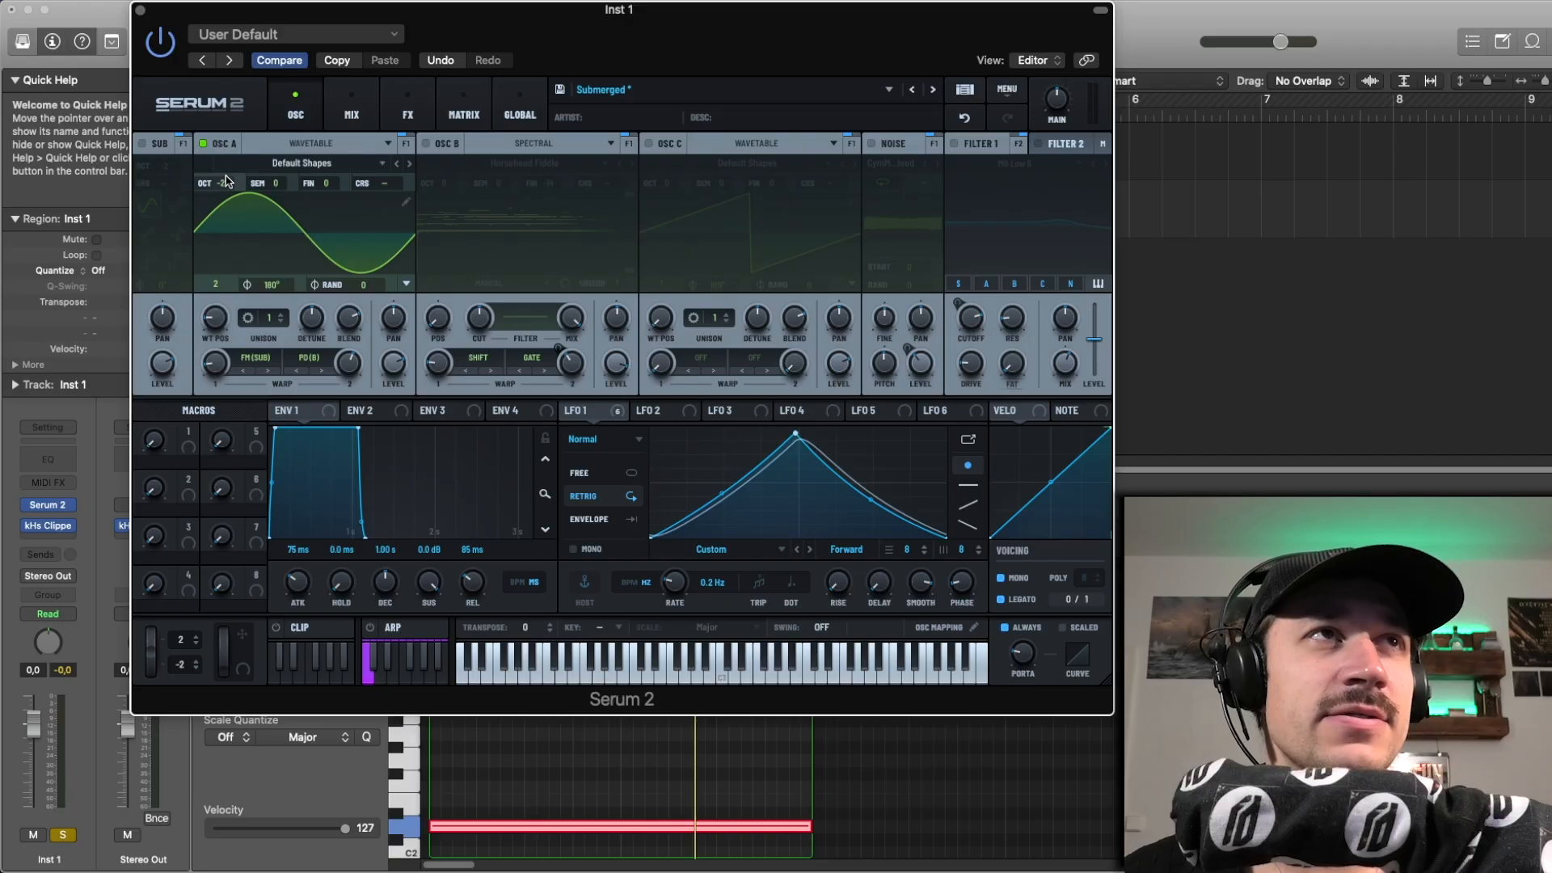
pyautogui.press('space')
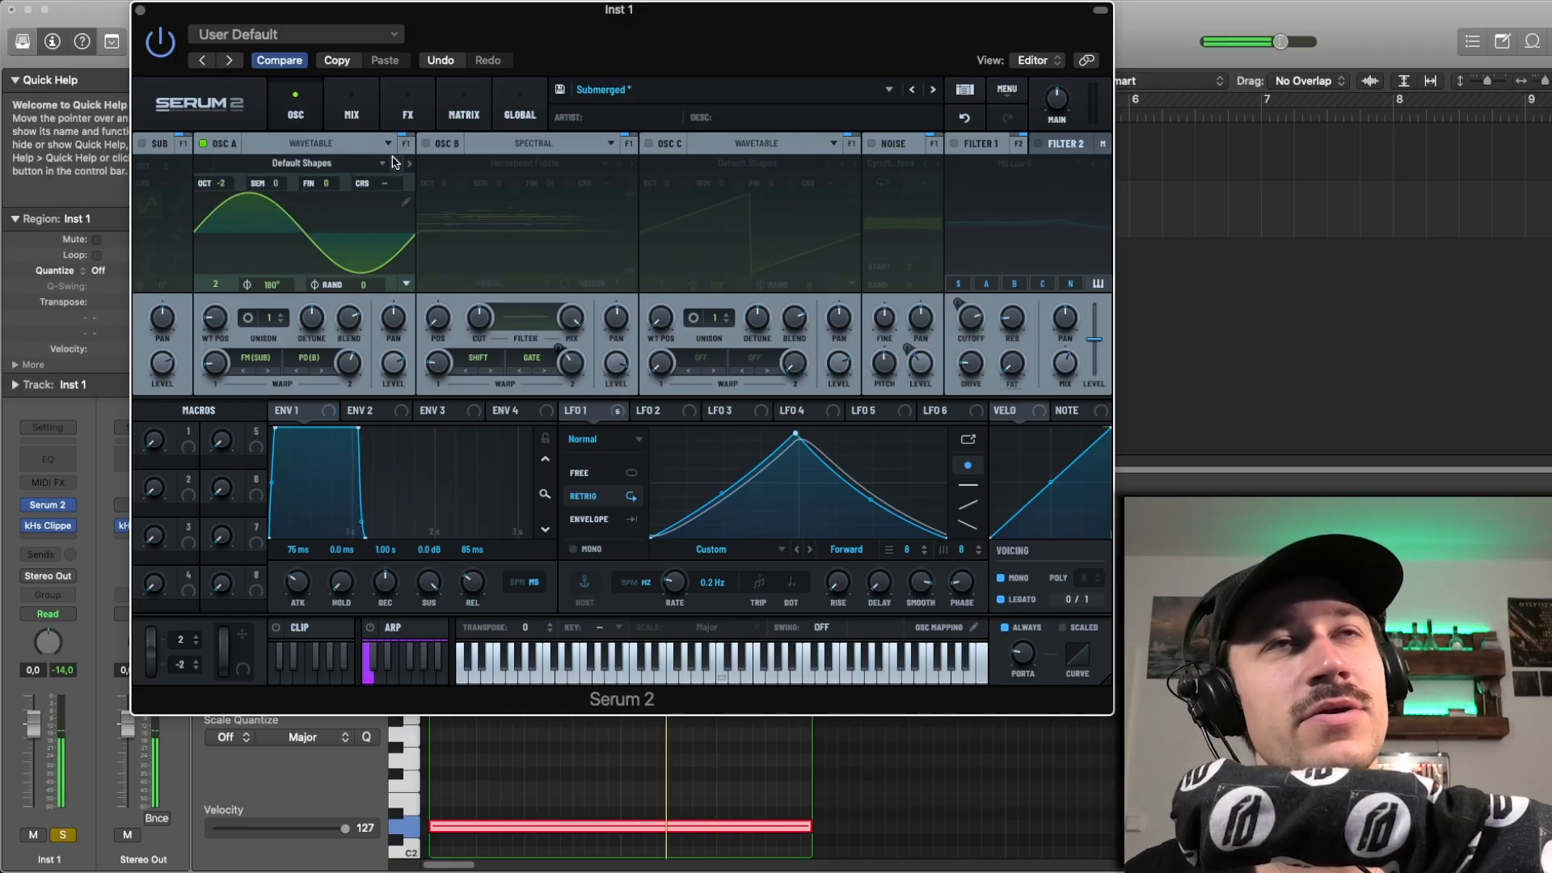
pyautogui.click(426, 143)
# Step: Look through the factory Bowed samples available for oscillator B, keeping Horsehead Fiddle, and play the region
pyautogui.click(537, 164)
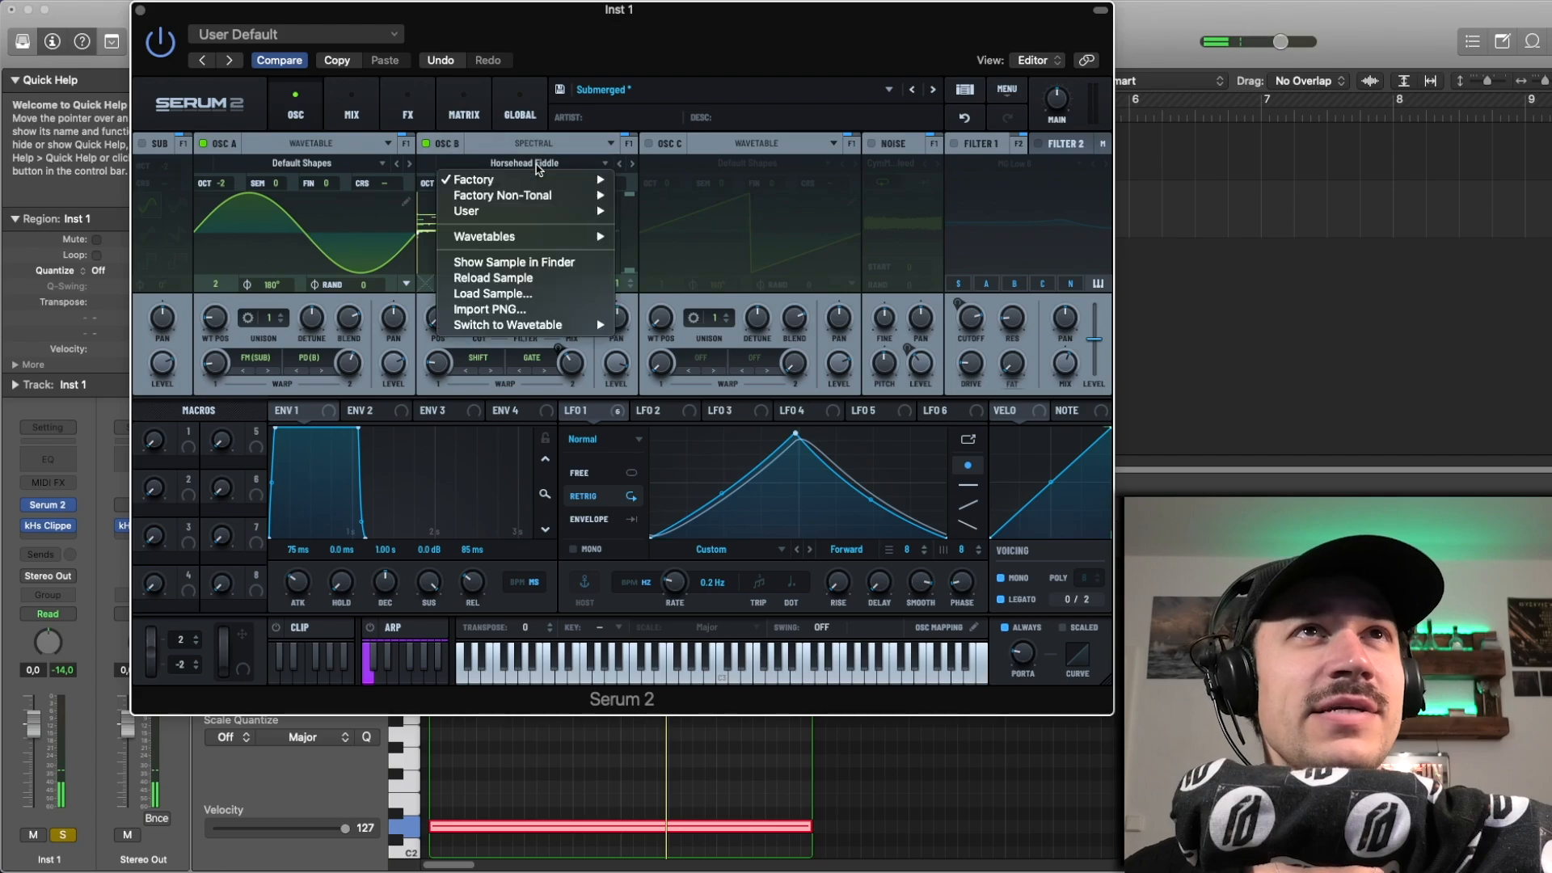
pyautogui.moveTo(542, 186)
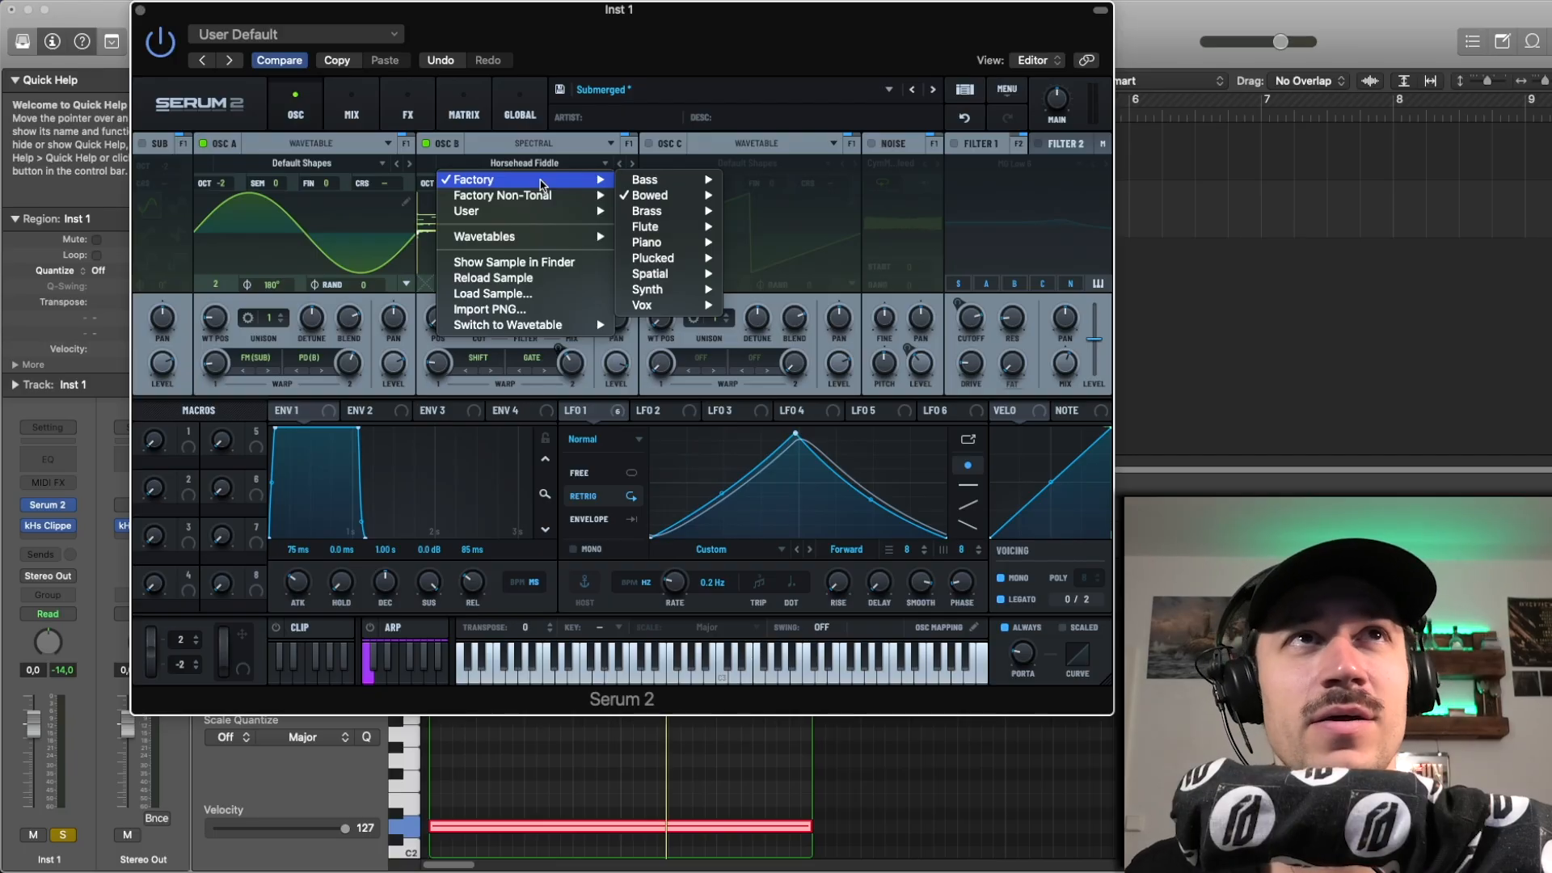
pyautogui.moveTo(684, 202)
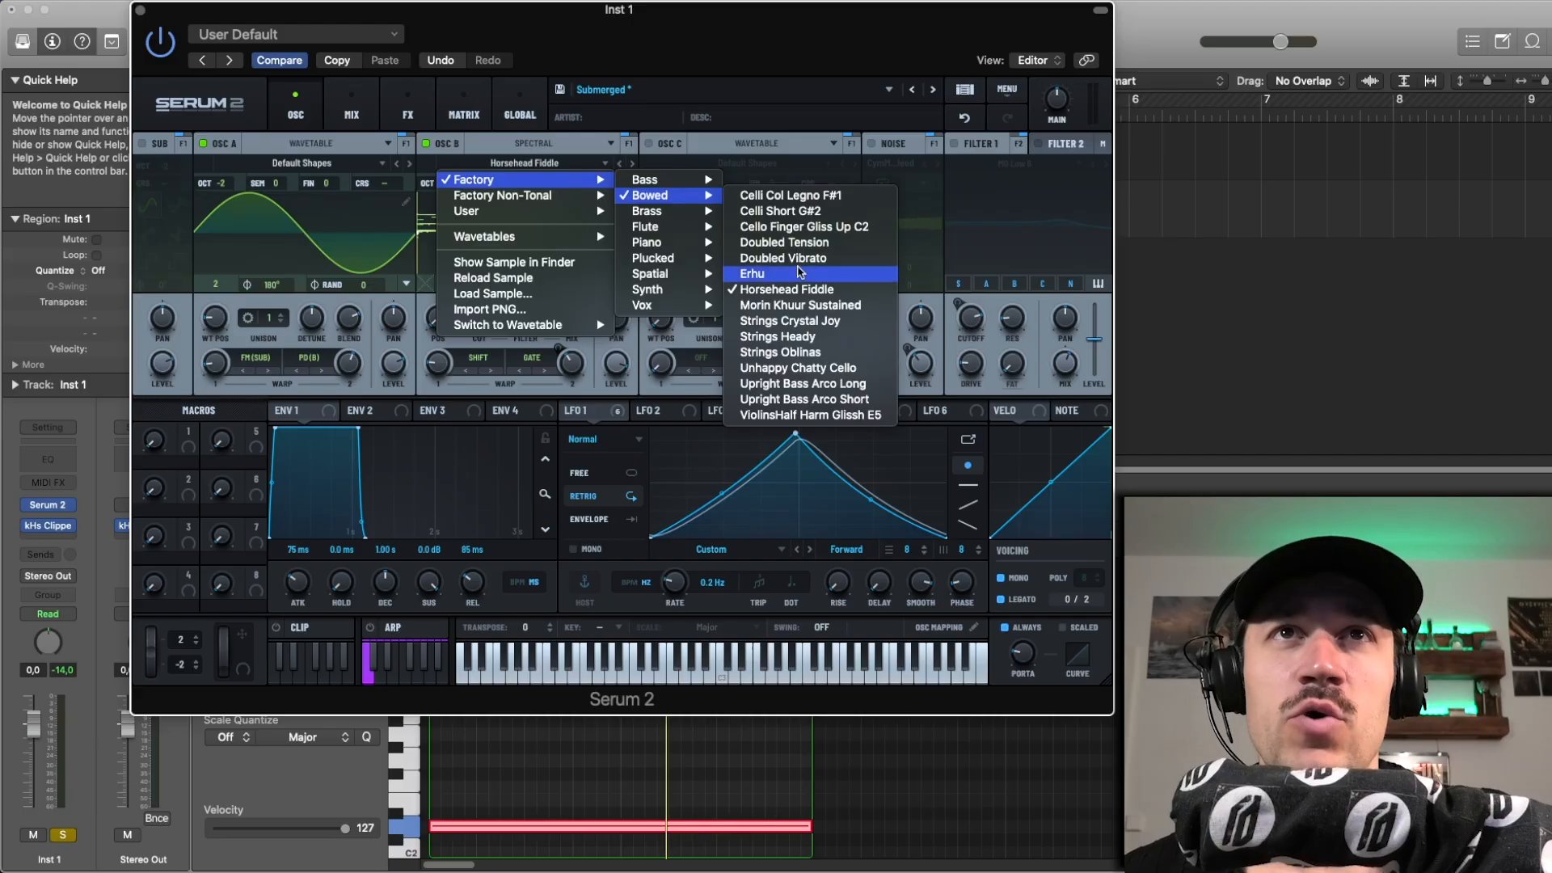
pyautogui.click(795, 18)
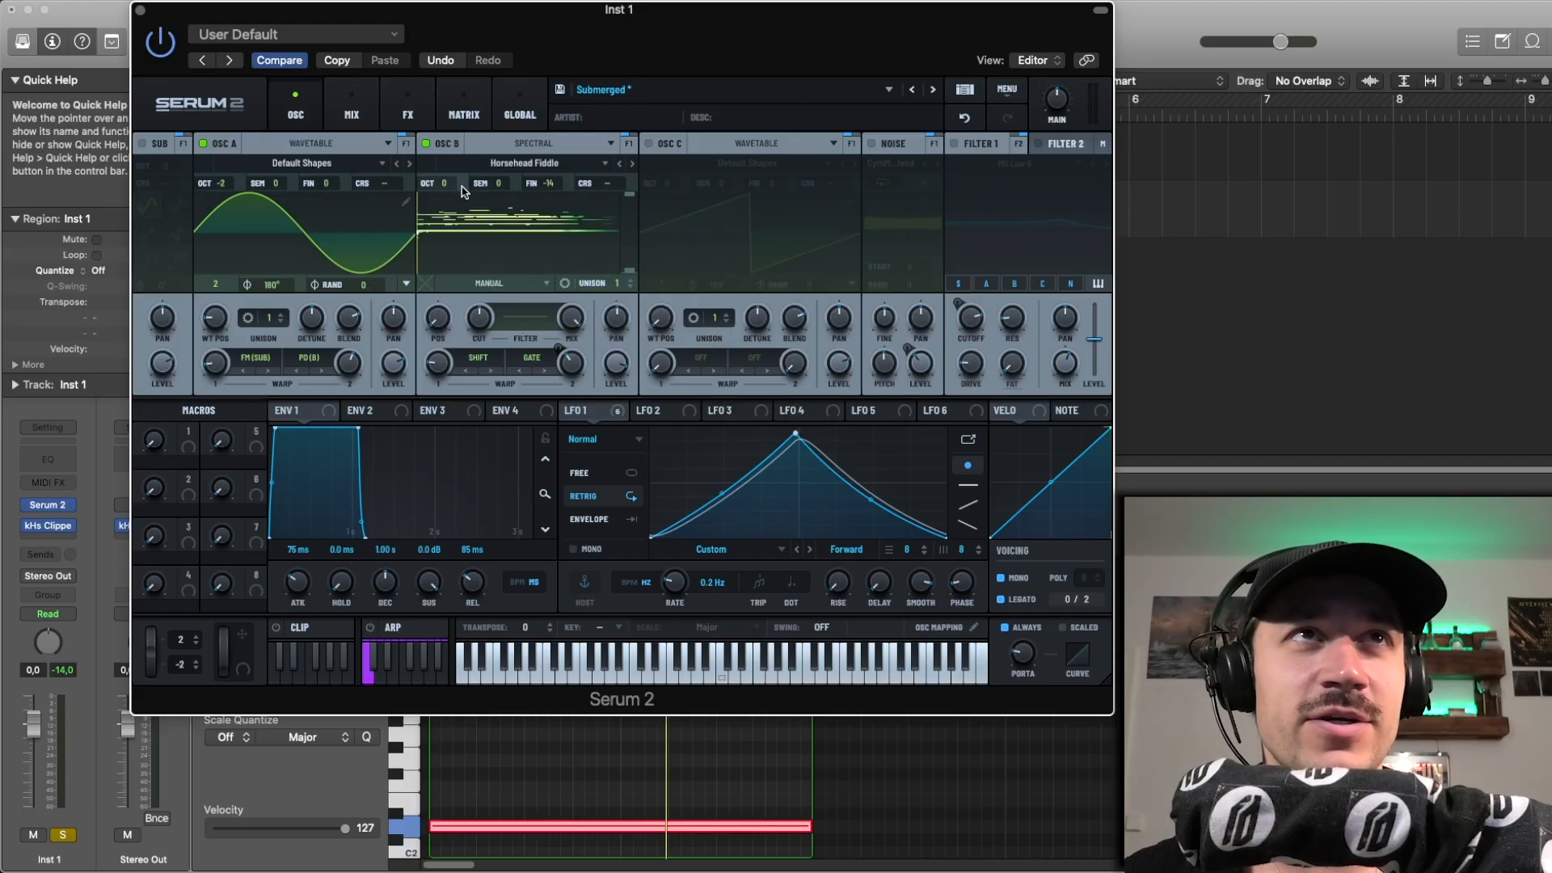
pyautogui.press('space')
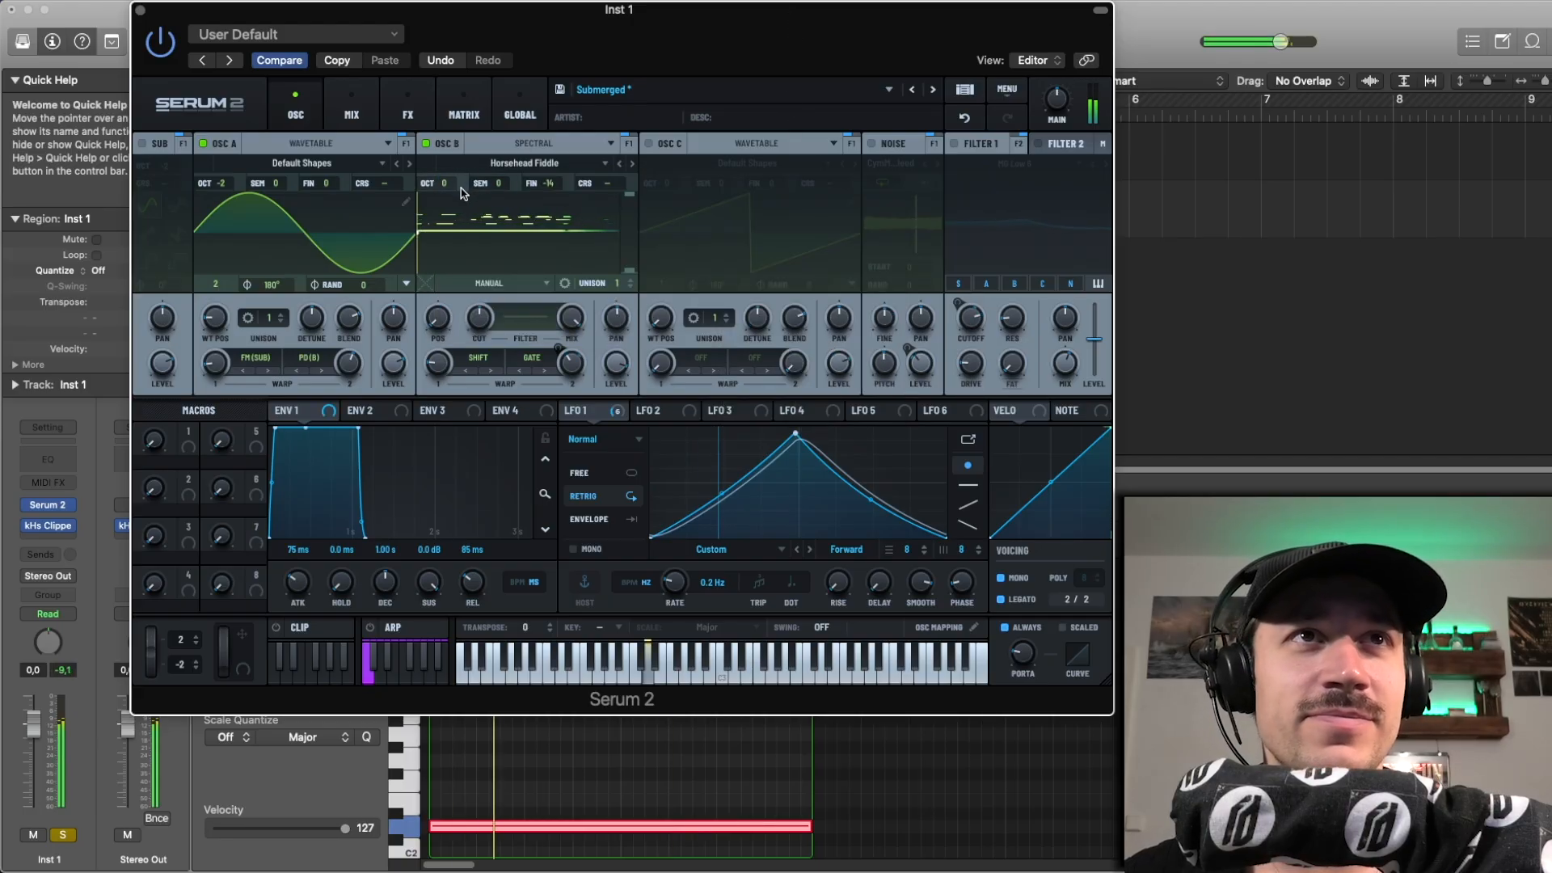
# Step: Try oscillator B with both warp modes off, audition the raw spectral sound, and undo back to Shift and Gate
pyautogui.click(476, 360)
pyautogui.click(527, 376)
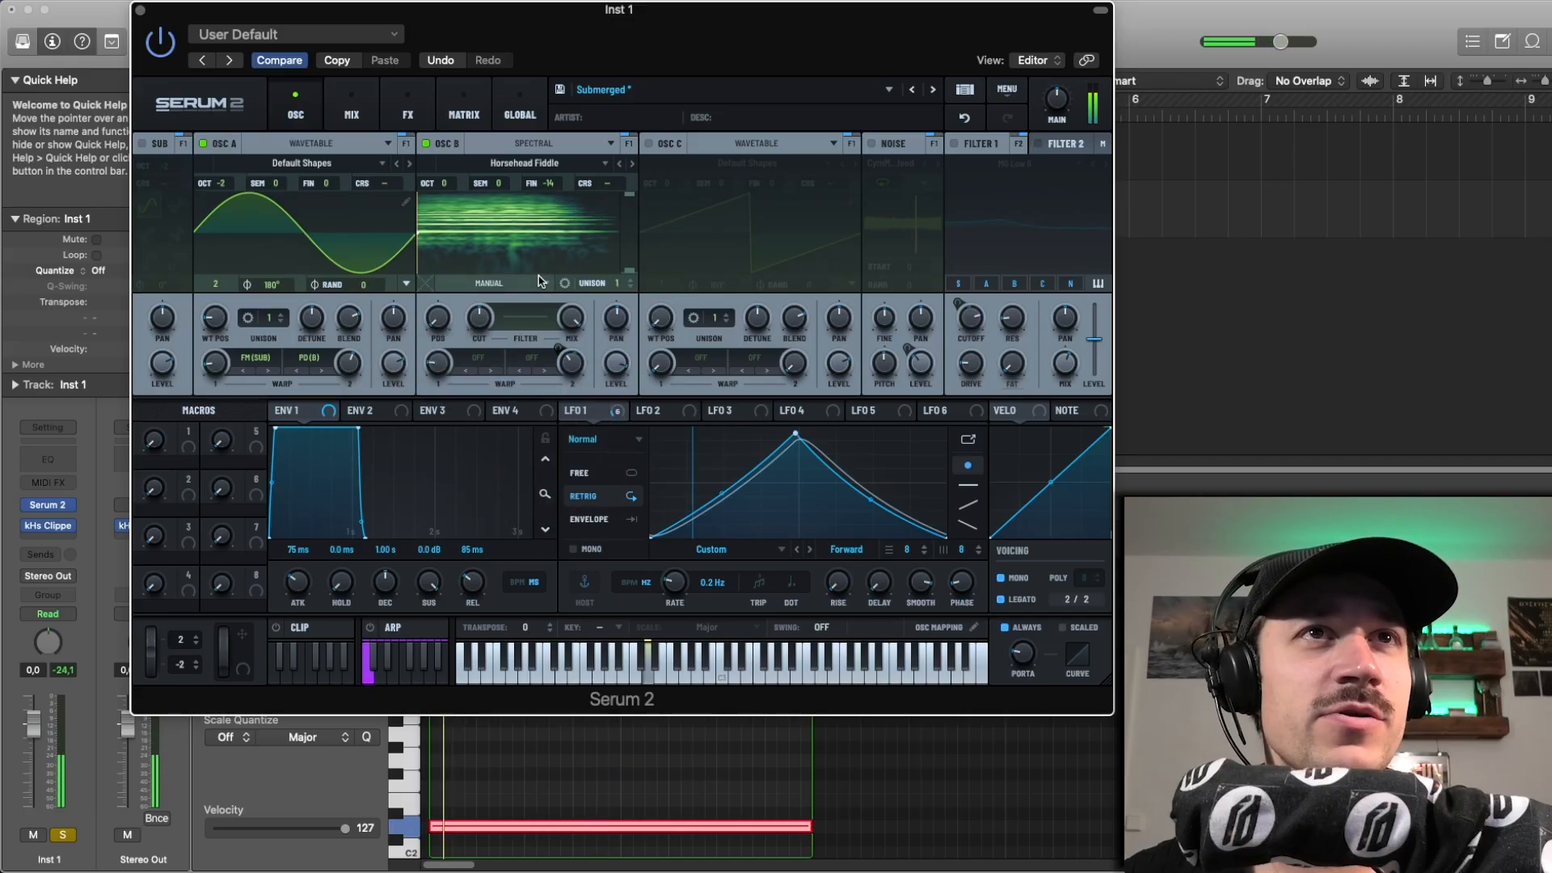
pyautogui.press('space')
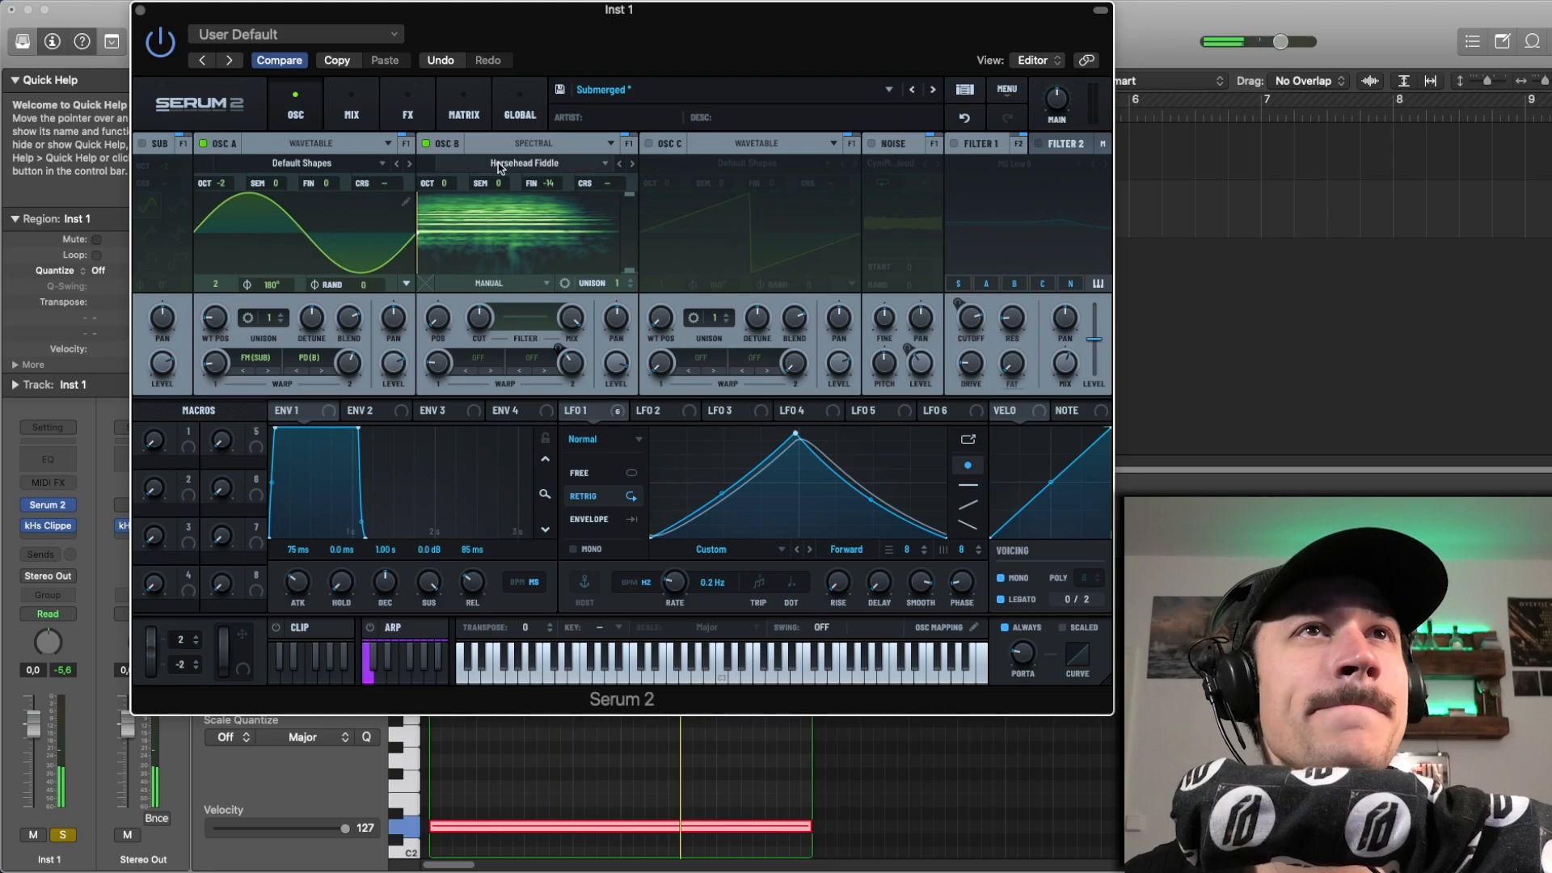
pyautogui.click(534, 359)
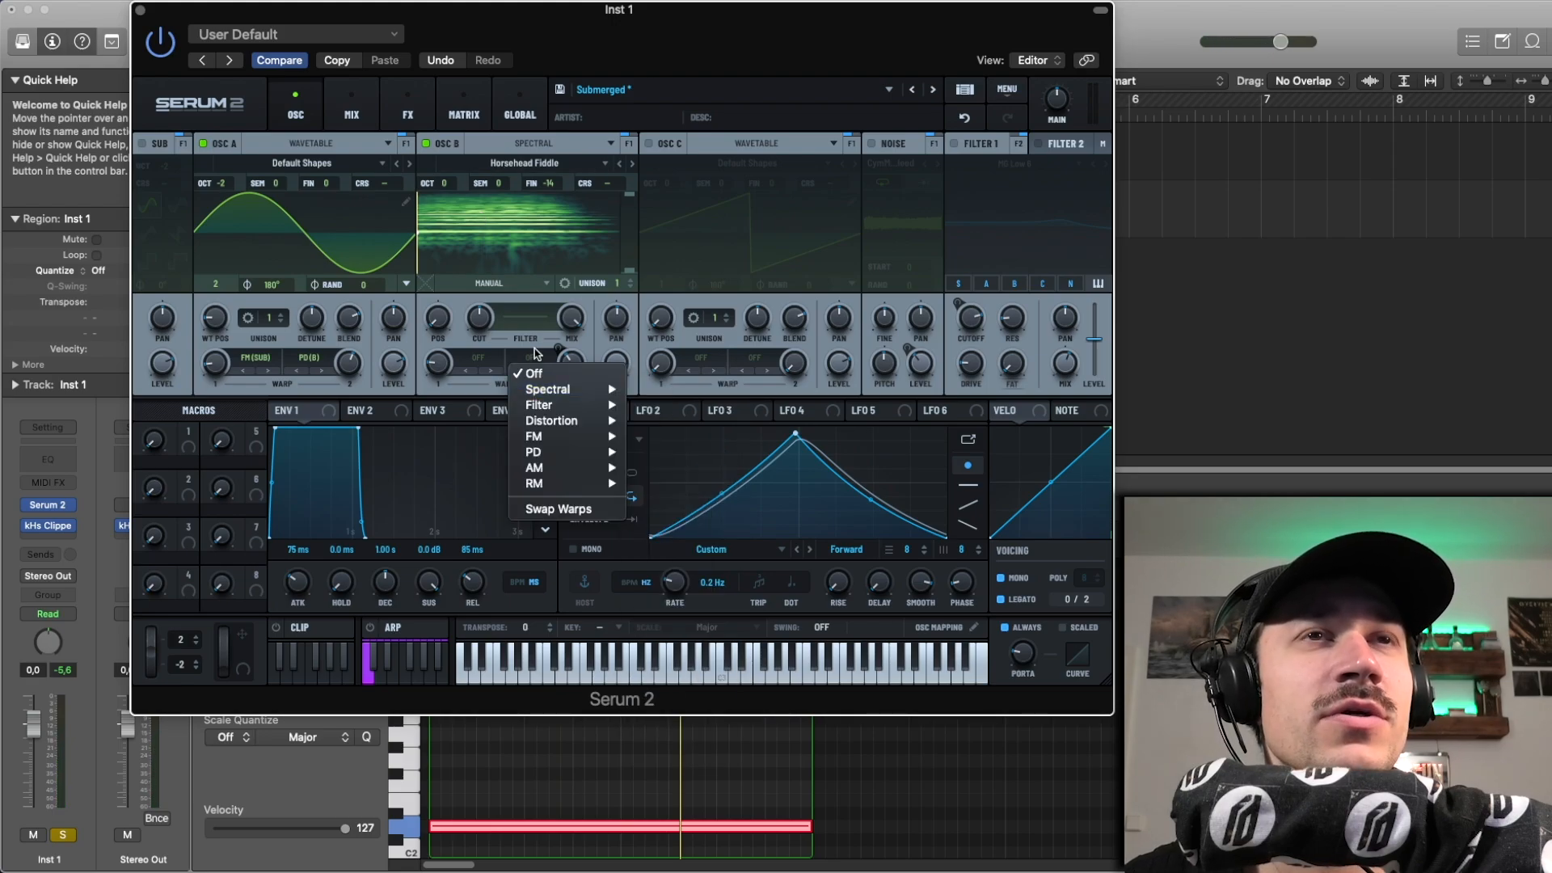
pyautogui.click(535, 354)
pyautogui.click(976, 120)
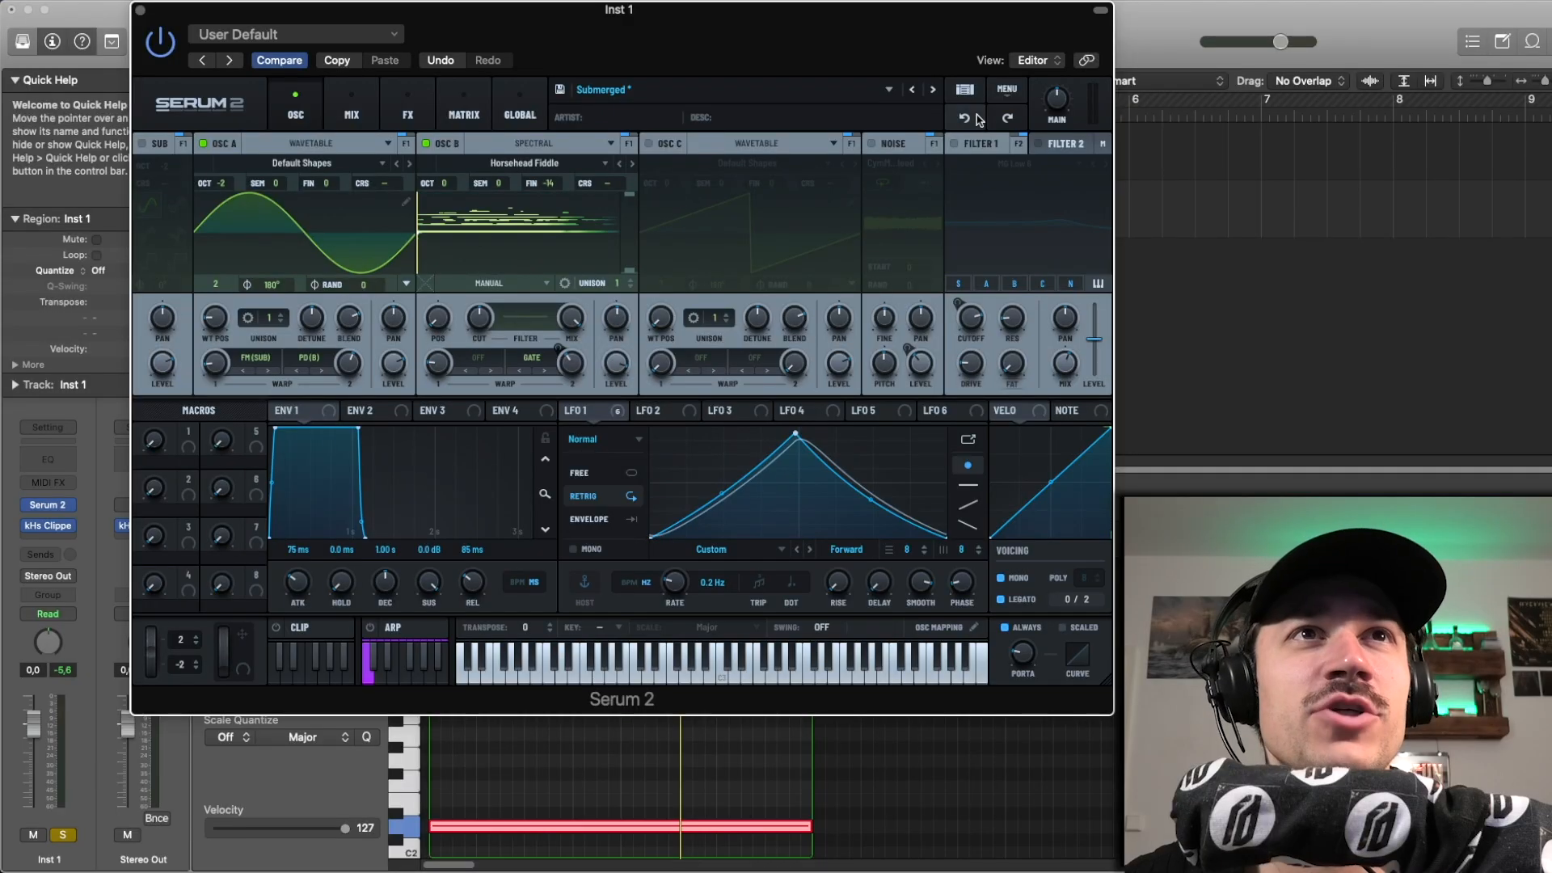
pyautogui.click(482, 361)
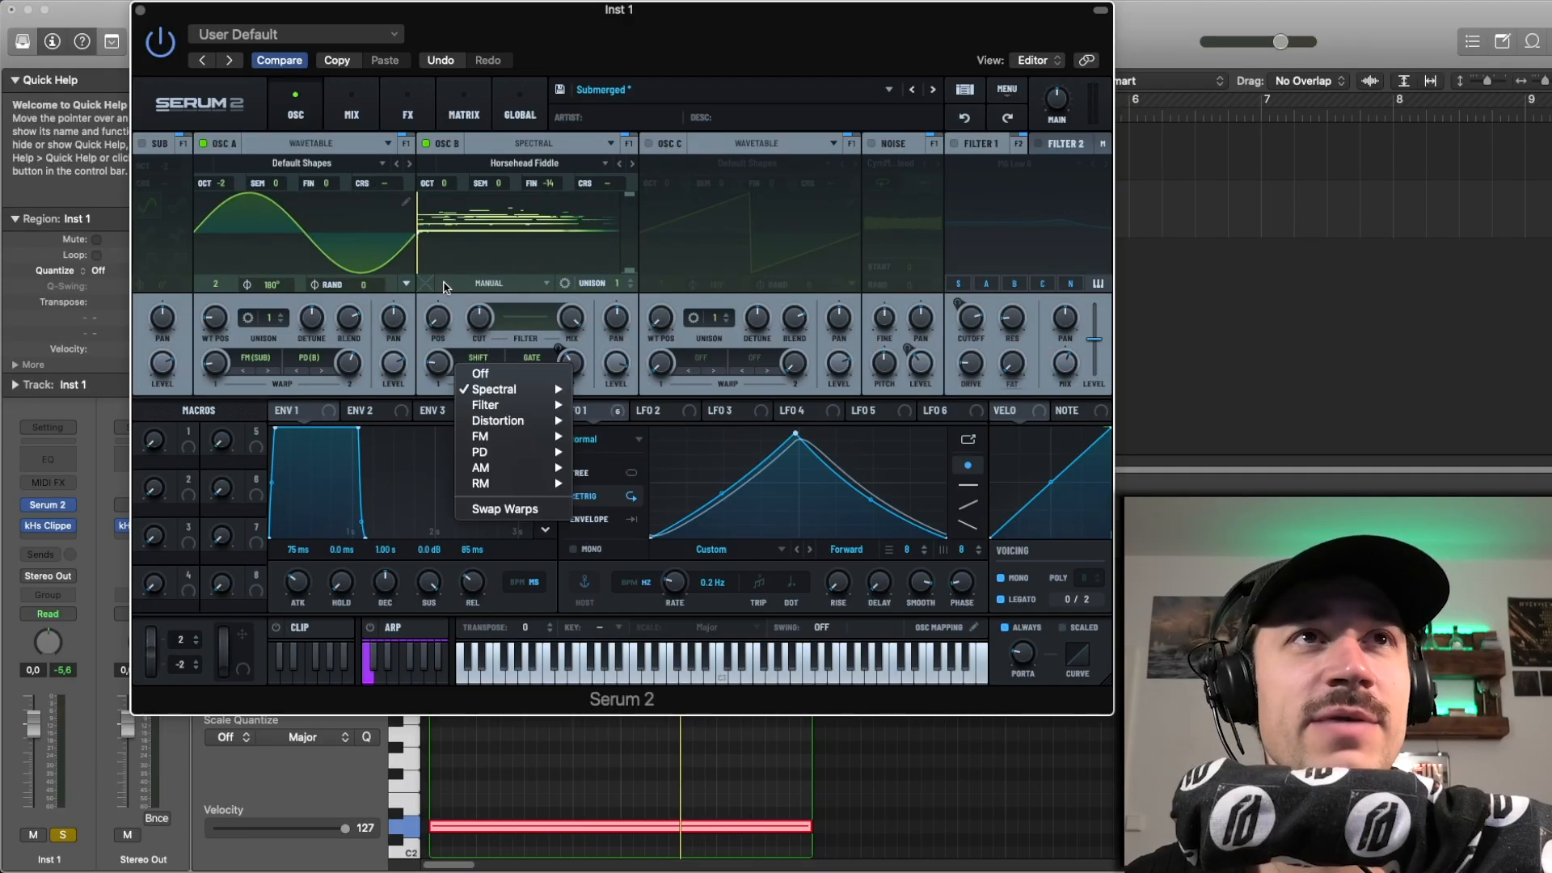
pyautogui.click(459, 304)
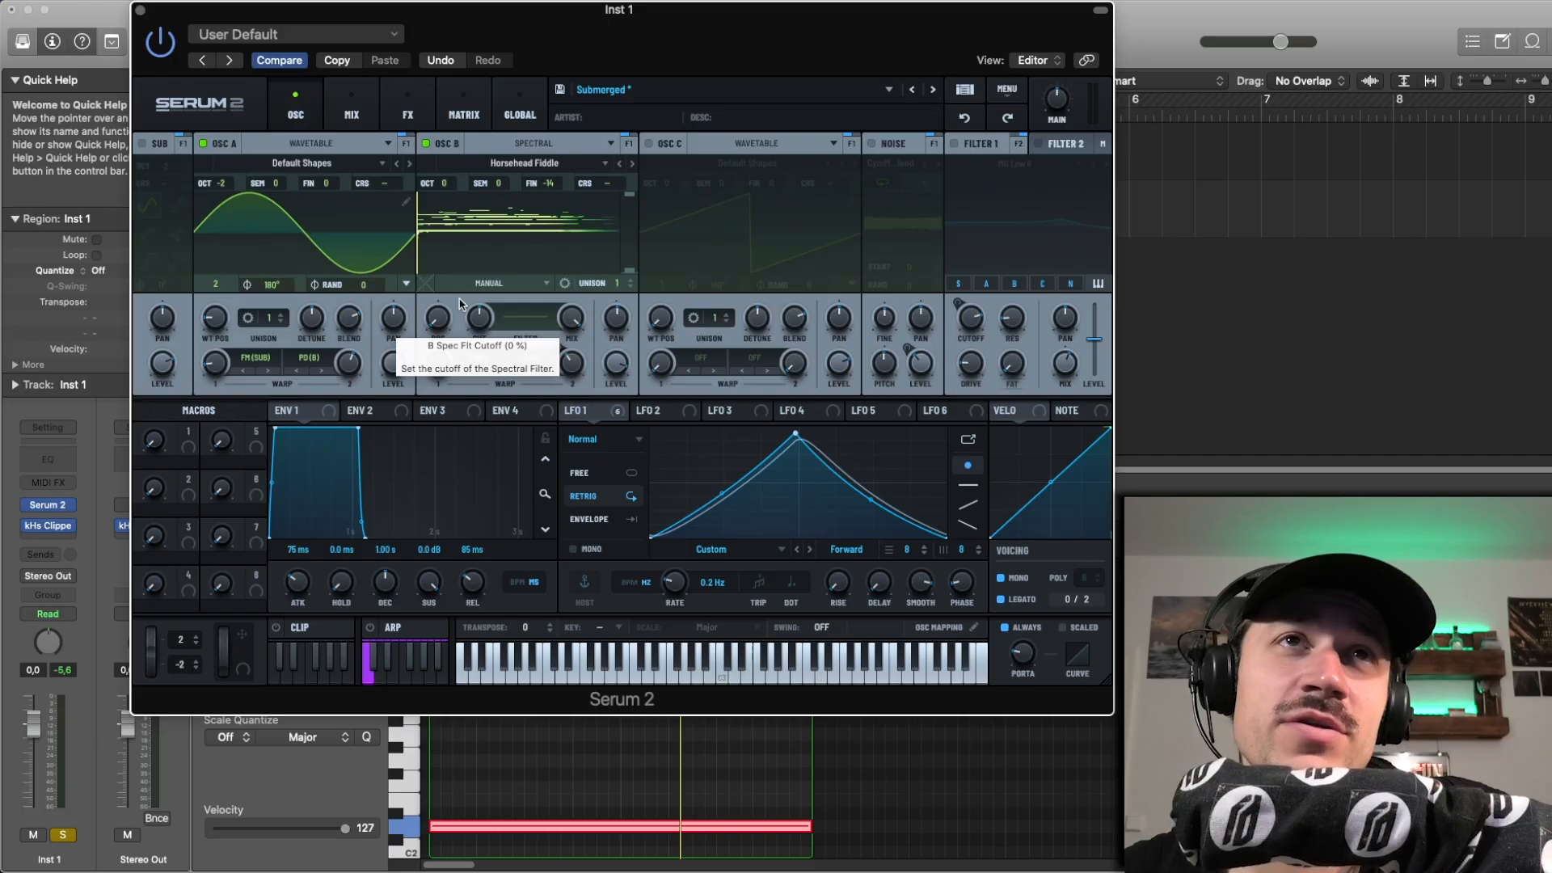
# Step: Try oscillator B in Granular mode during playback, and undo back to Spectral
pyautogui.click(526, 143)
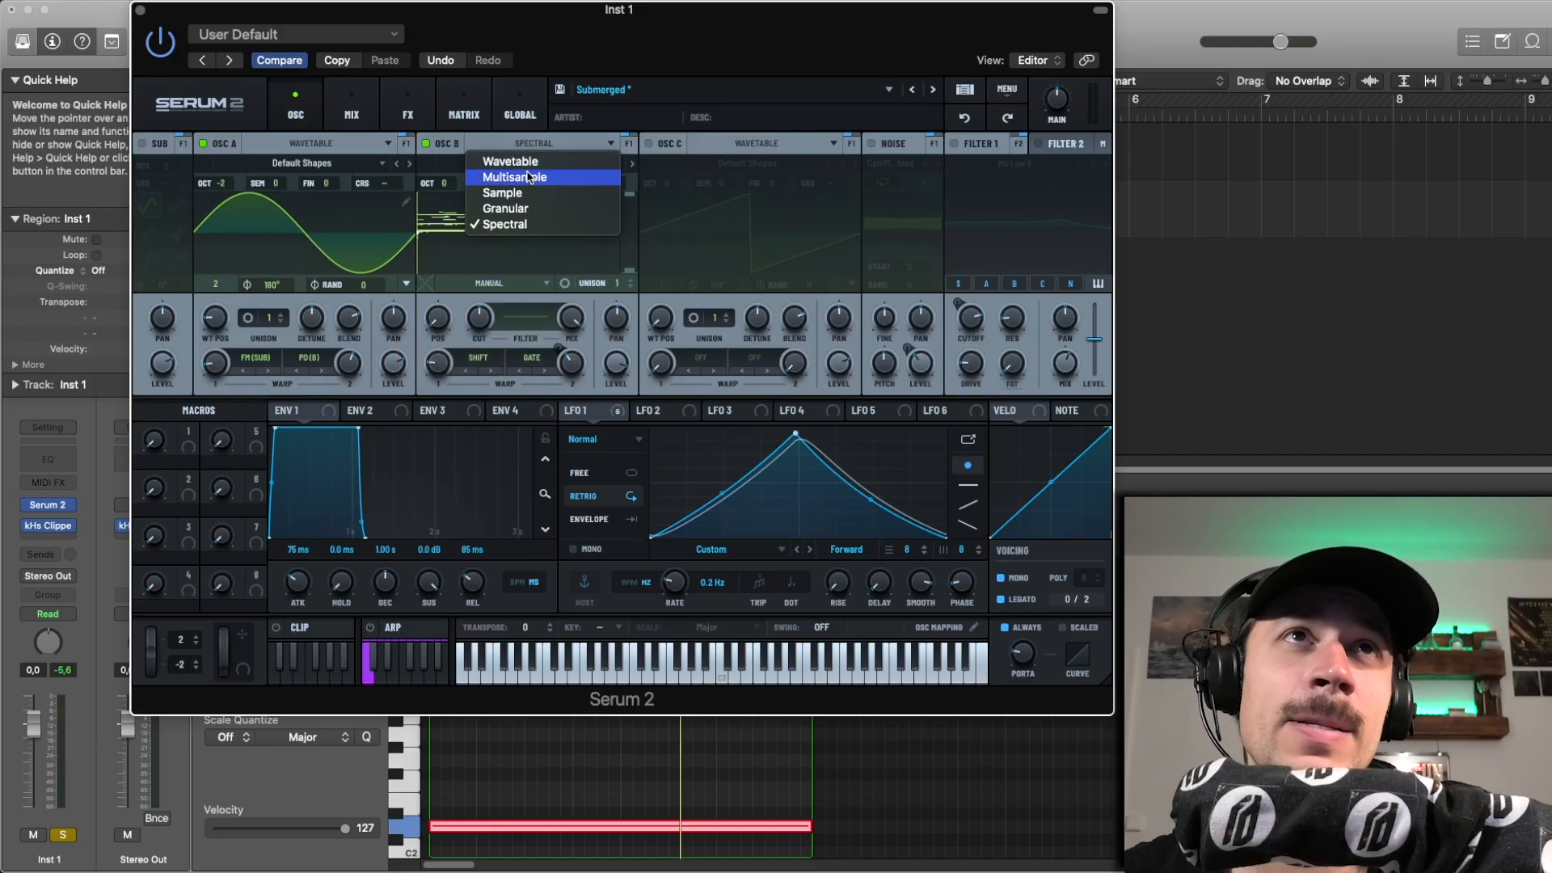
pyautogui.click(522, 208)
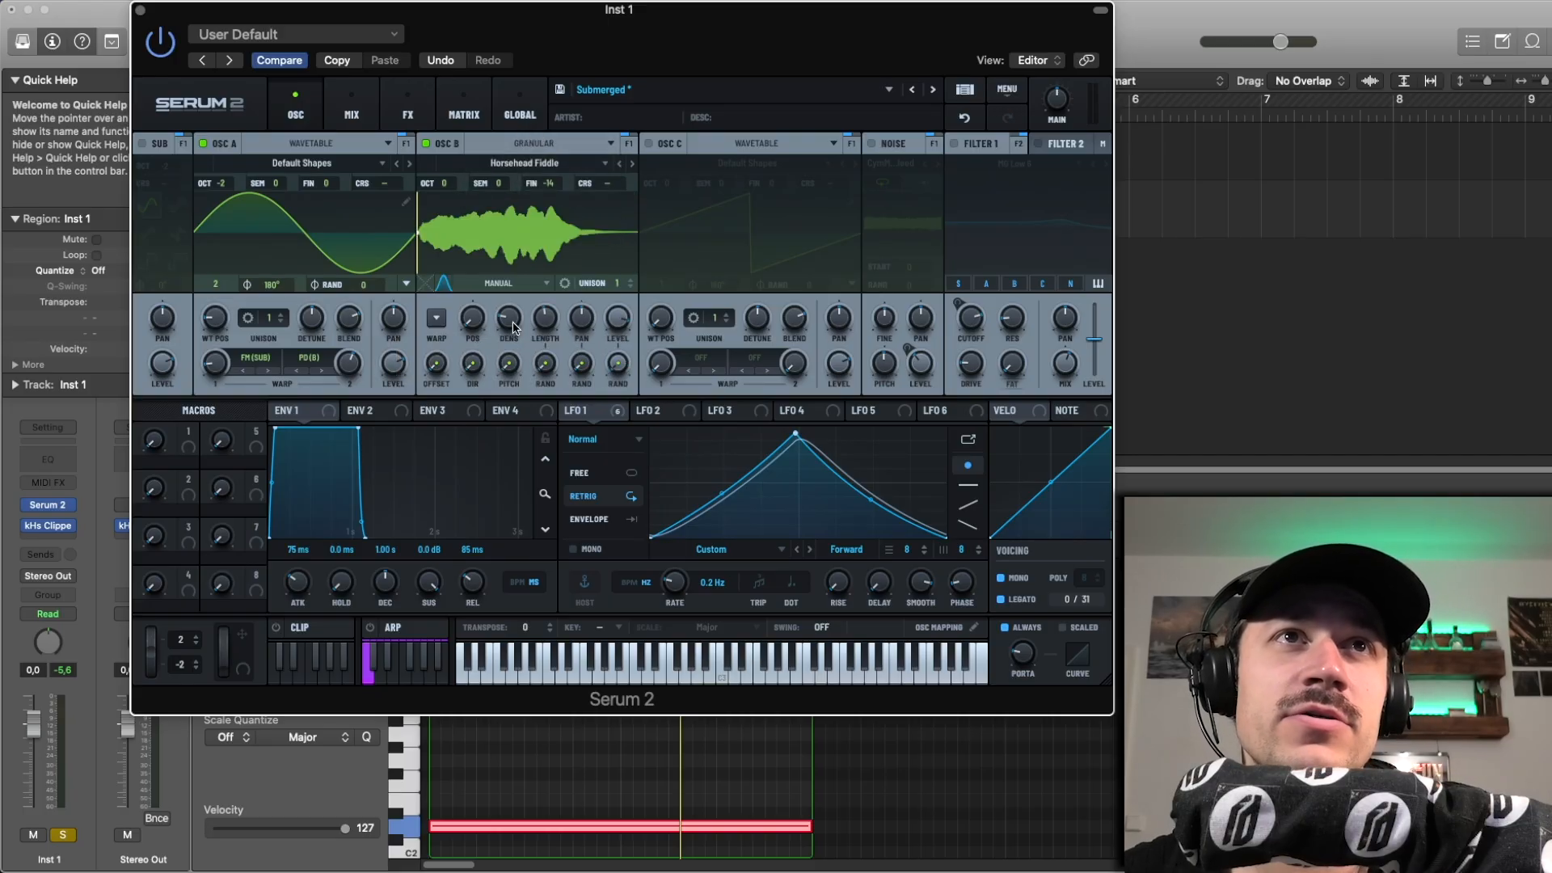
pyautogui.press('space')
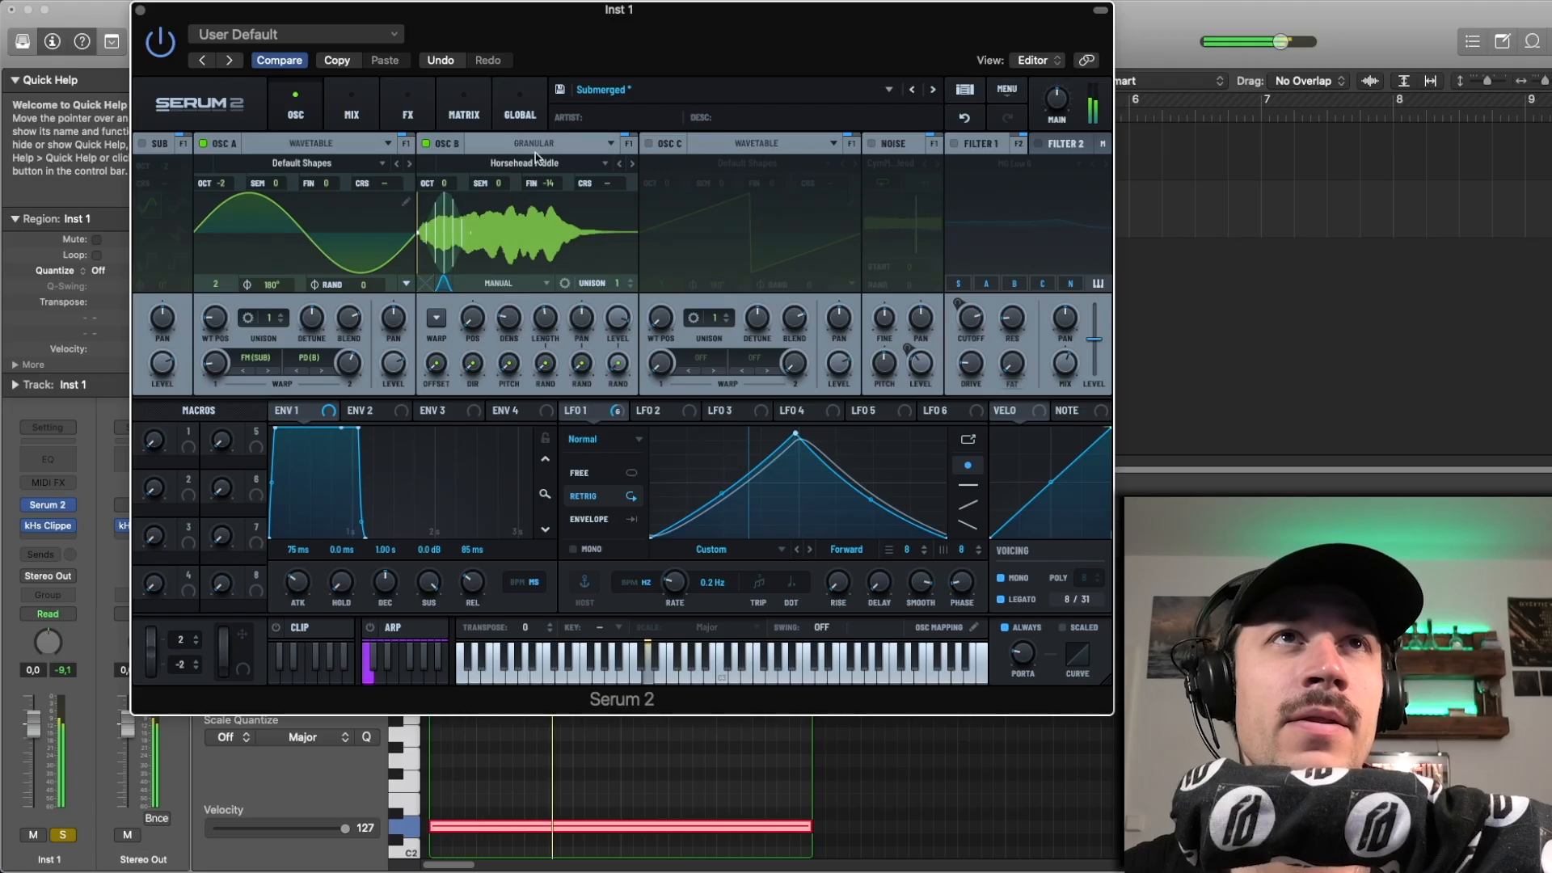
pyautogui.click(964, 117)
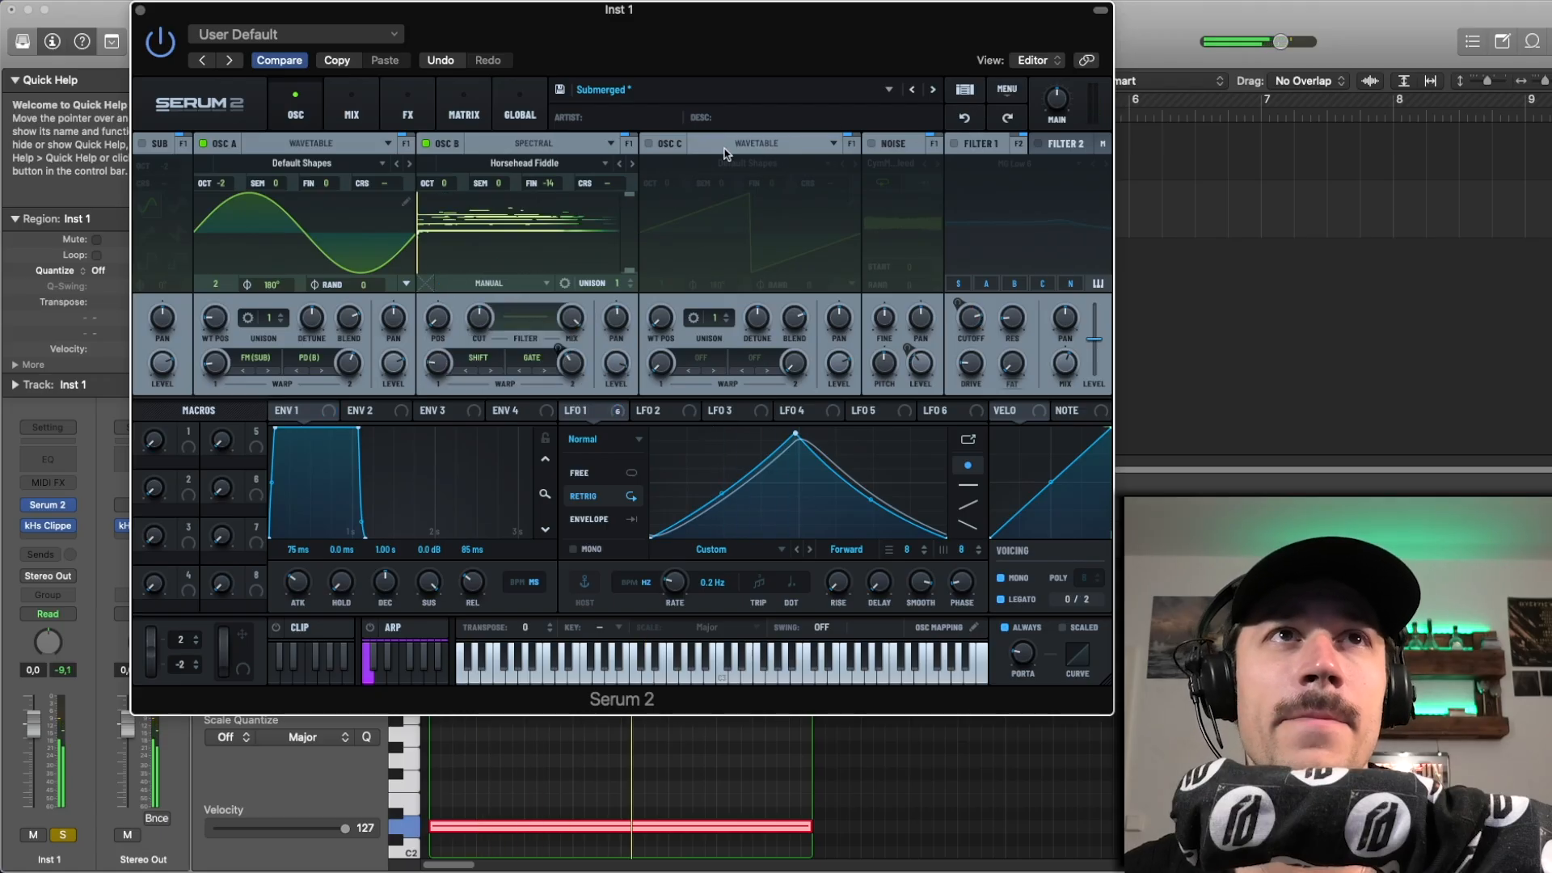
# Step: Check the mode options for oscillator B's first warp, and play oscillators A and B together
pyautogui.click(486, 361)
pyautogui.moveTo(487, 393)
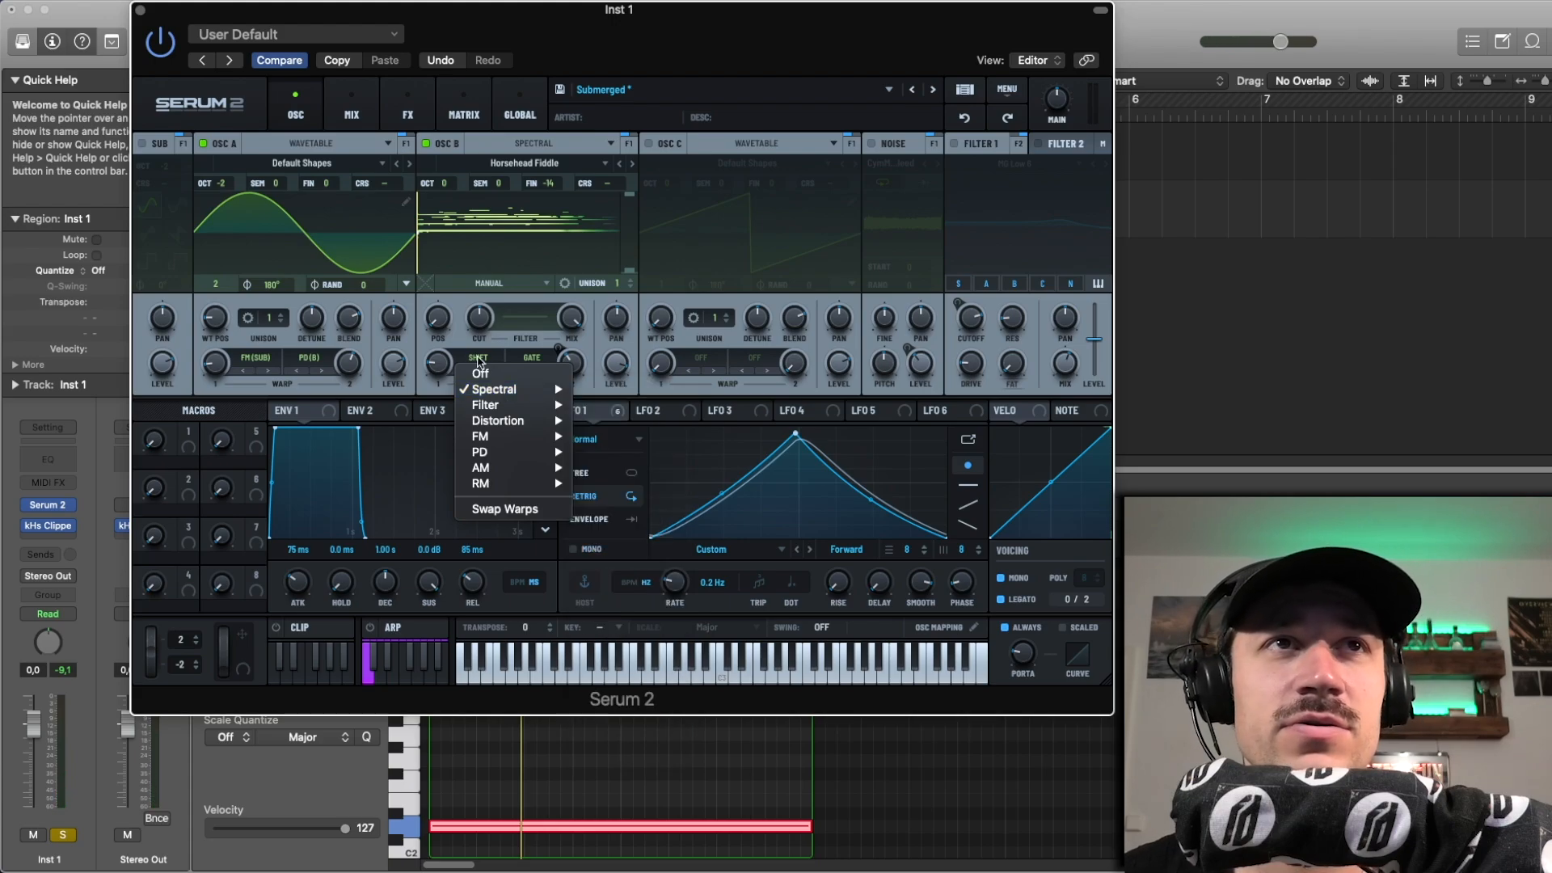
pyautogui.click(463, 338)
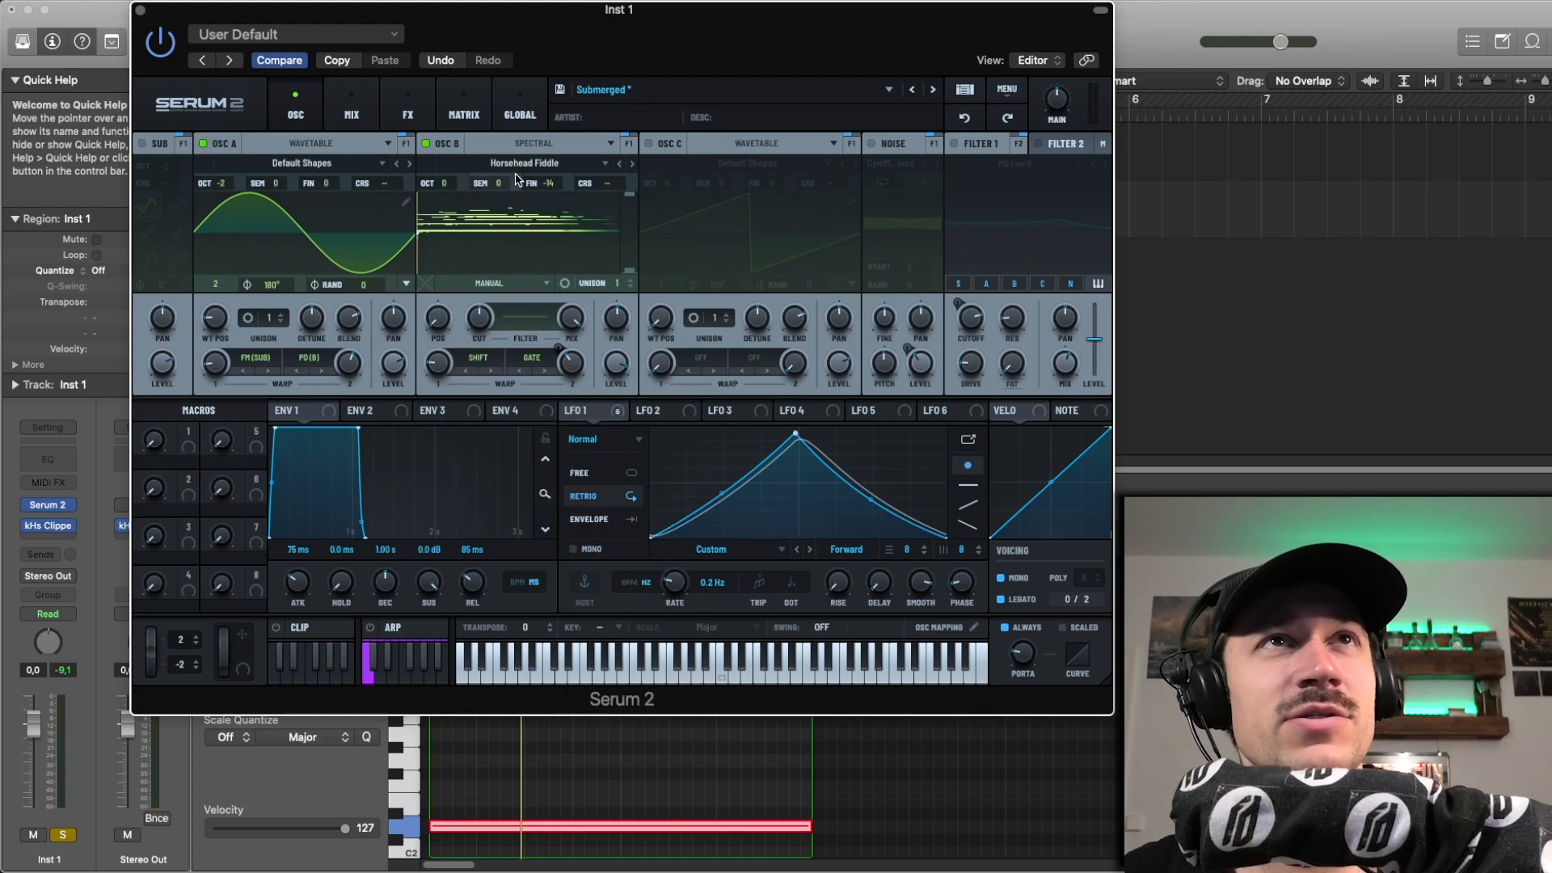
pyautogui.press('space')
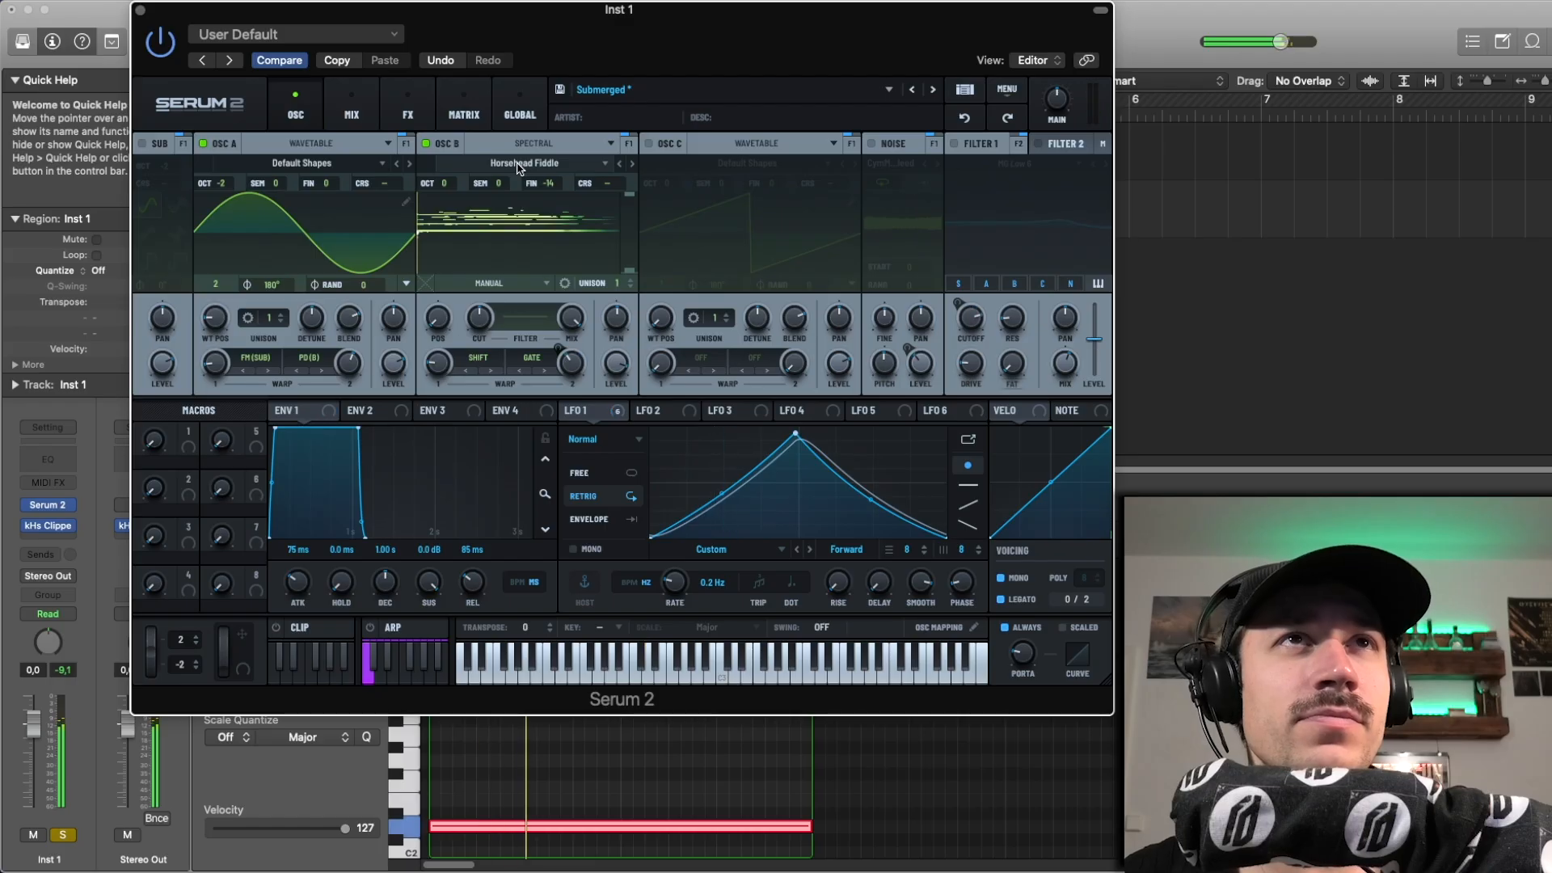
# Step: Try oscillator B's One-shot playback mode and return it to Manual
pyautogui.click(489, 283)
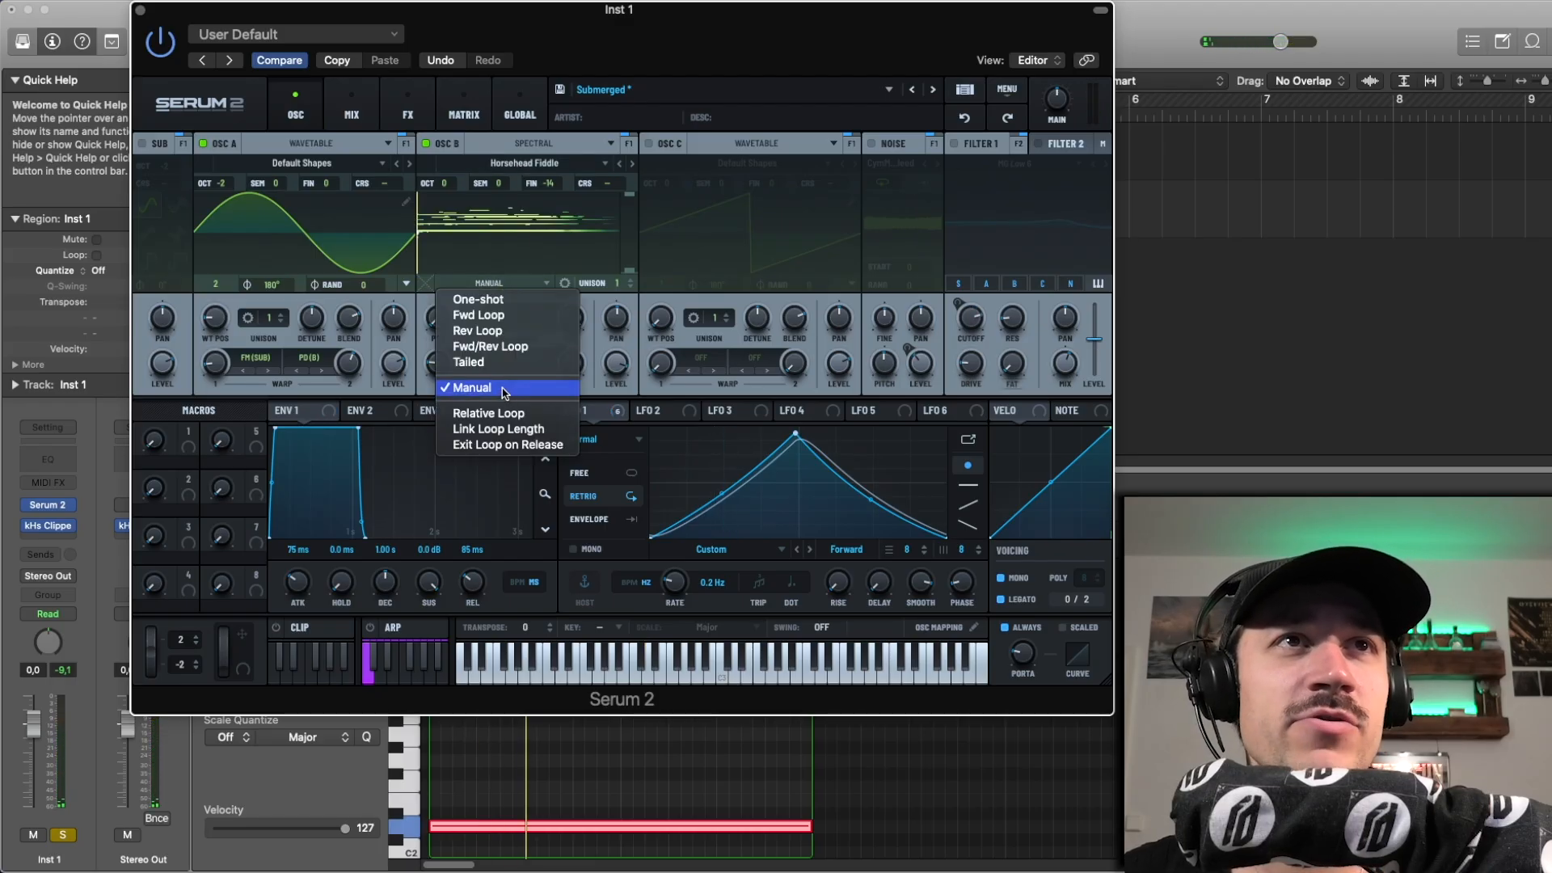
pyautogui.click(478, 299)
pyautogui.click(458, 285)
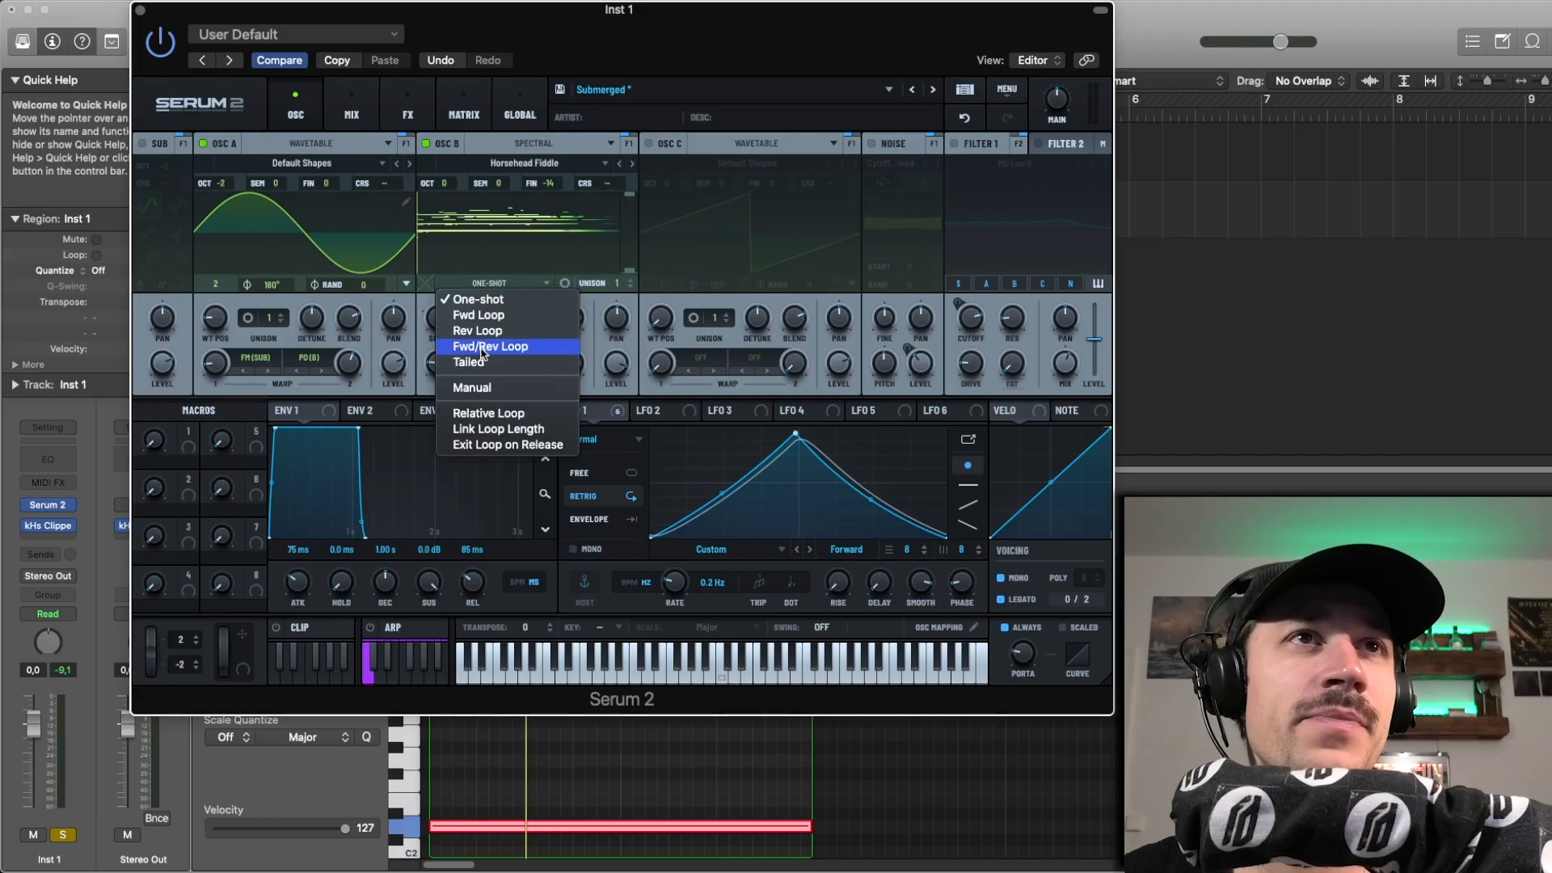
pyautogui.click(460, 389)
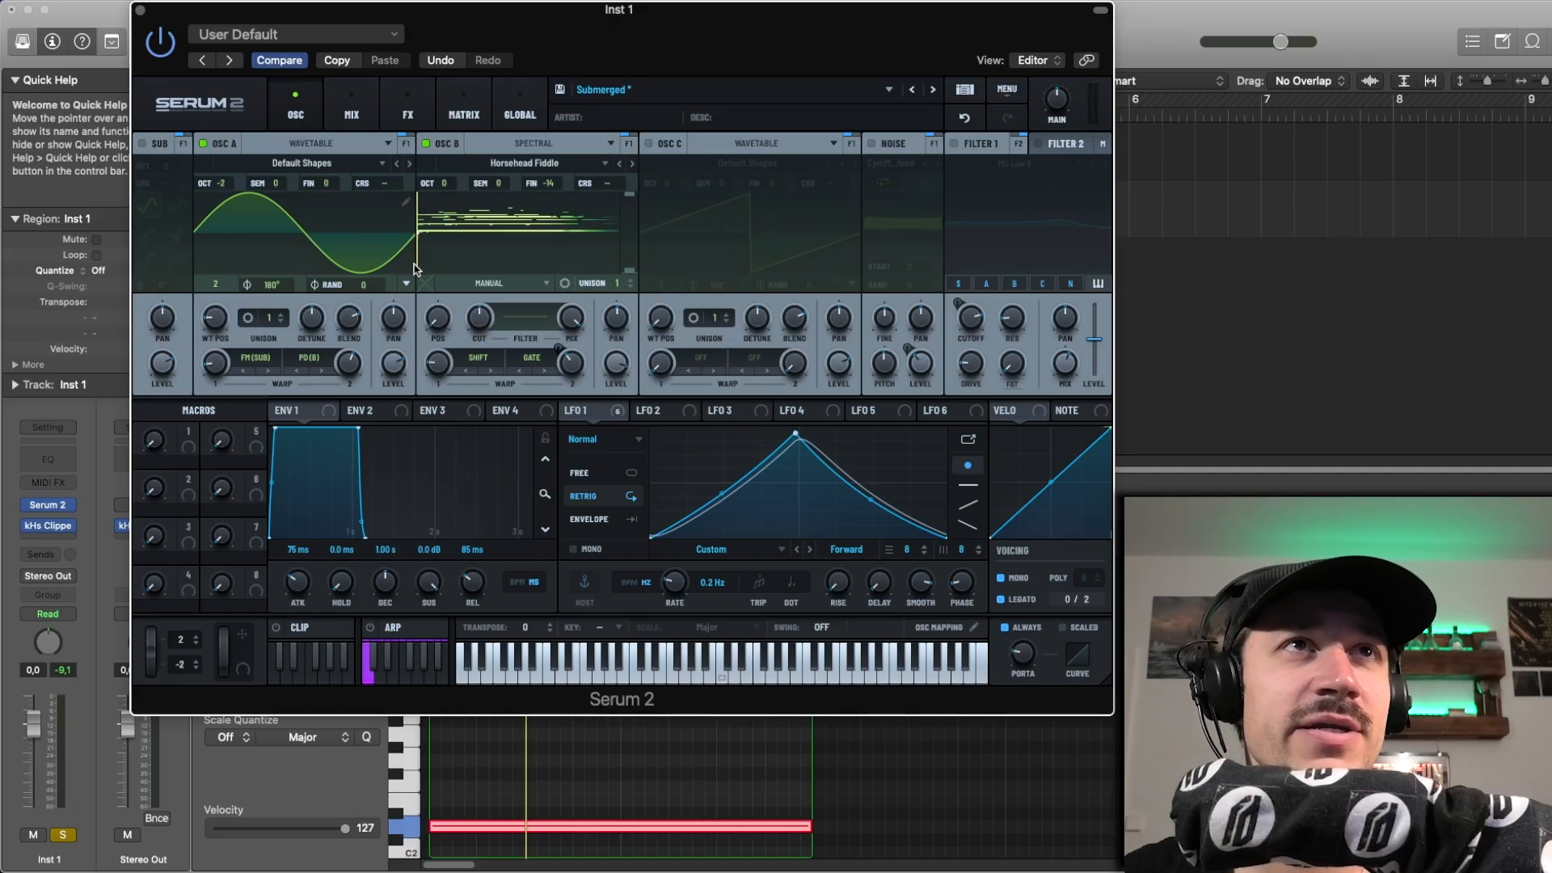
# Step: Turn off oscillator A's second warp and both of oscillator B's warps while playing the region
pyautogui.click(491, 363)
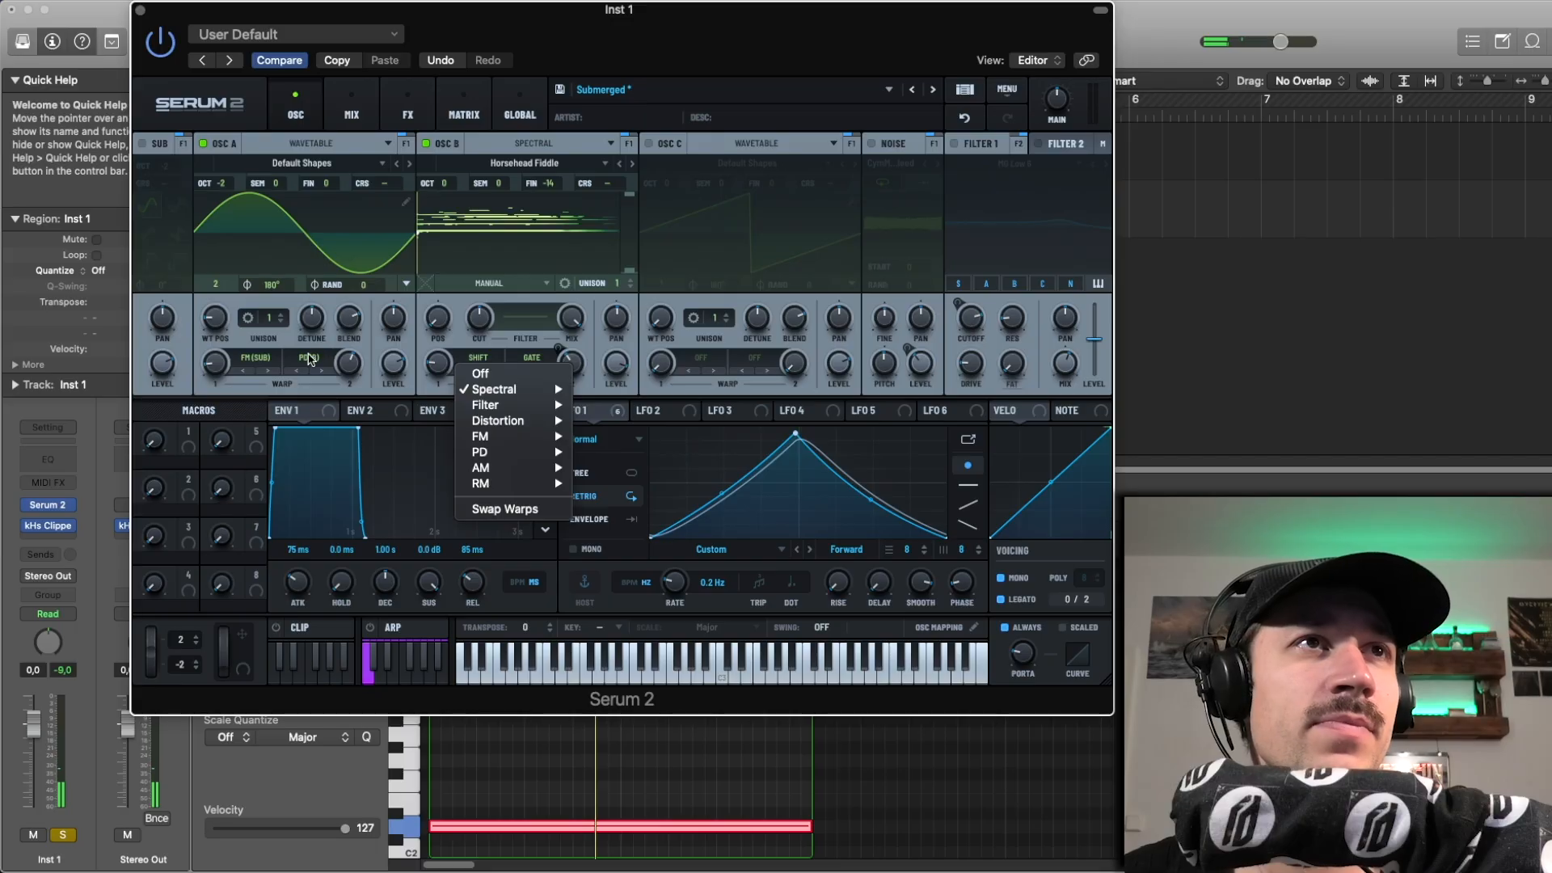
pyautogui.click(309, 359)
pyautogui.click(310, 360)
pyautogui.click(368, 368)
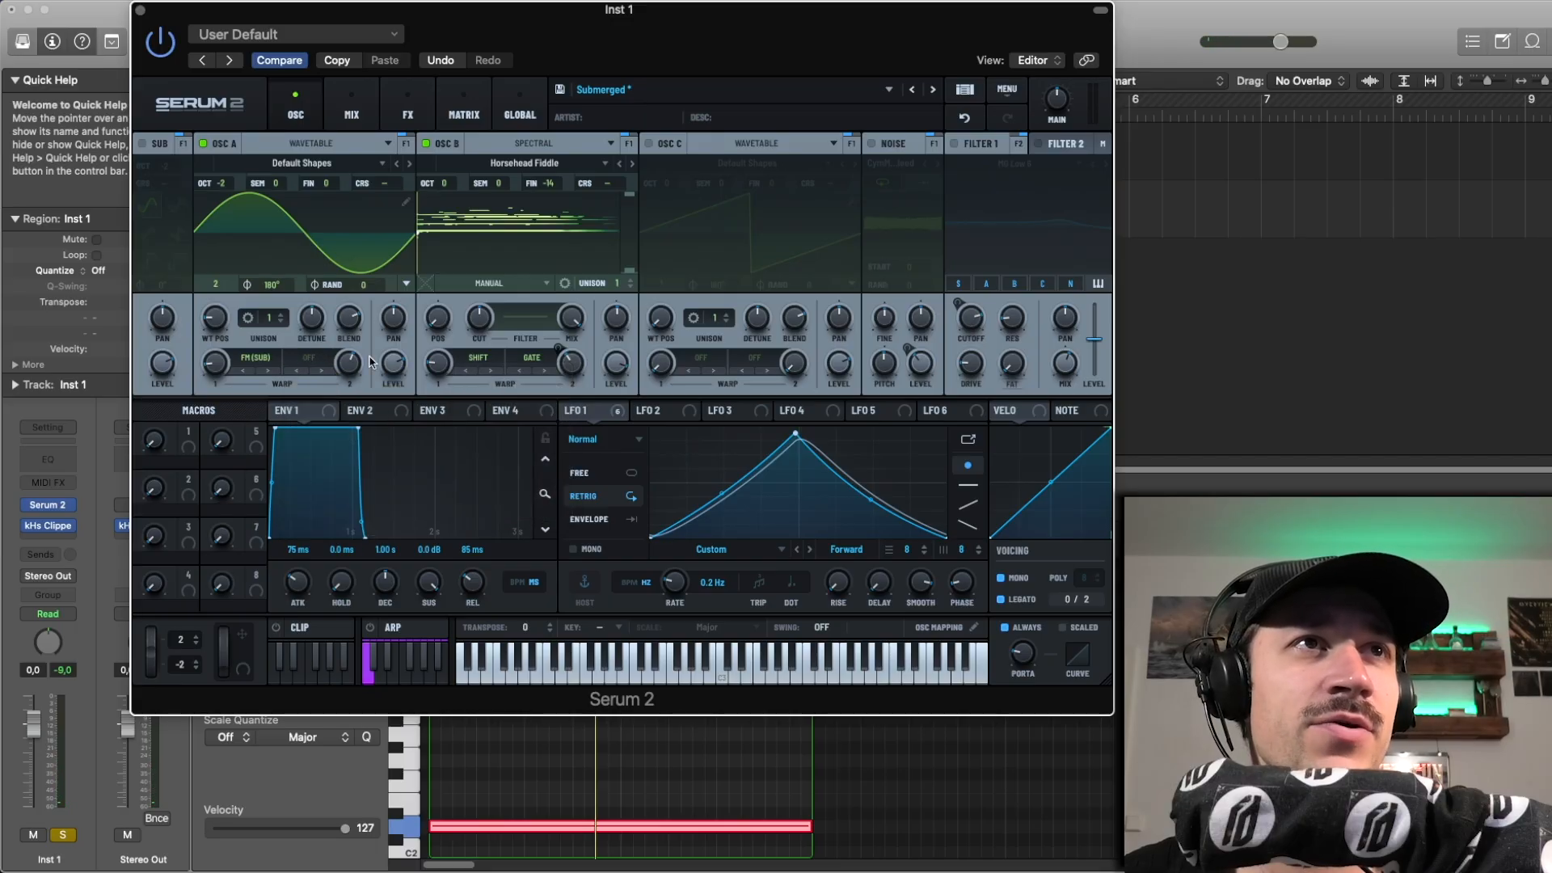
pyautogui.click(478, 357)
pyautogui.click(483, 373)
pyautogui.click(529, 358)
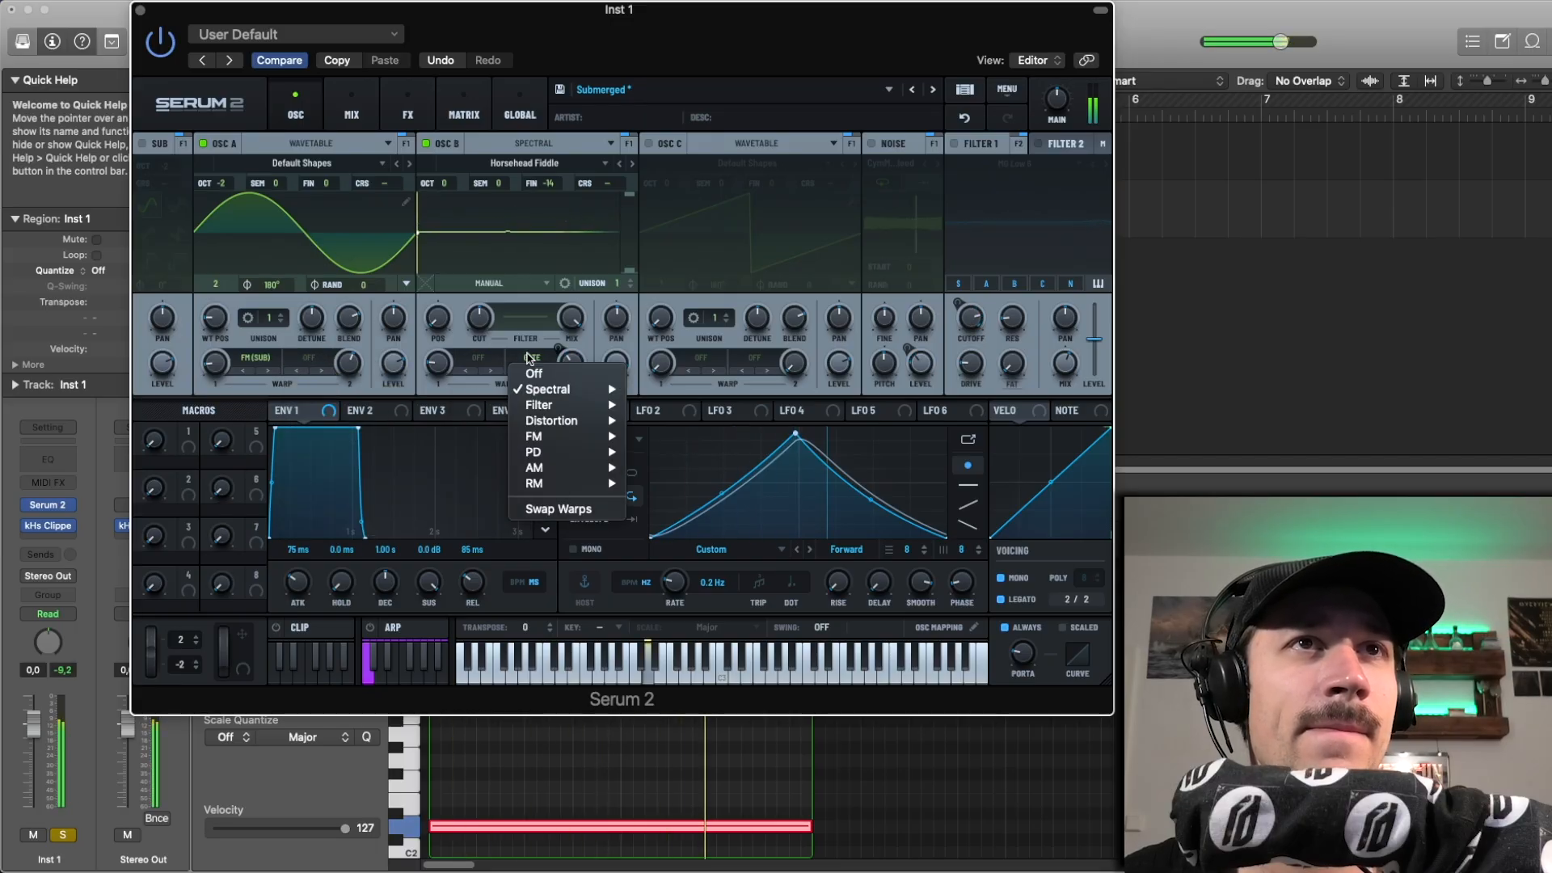
pyautogui.click(530, 370)
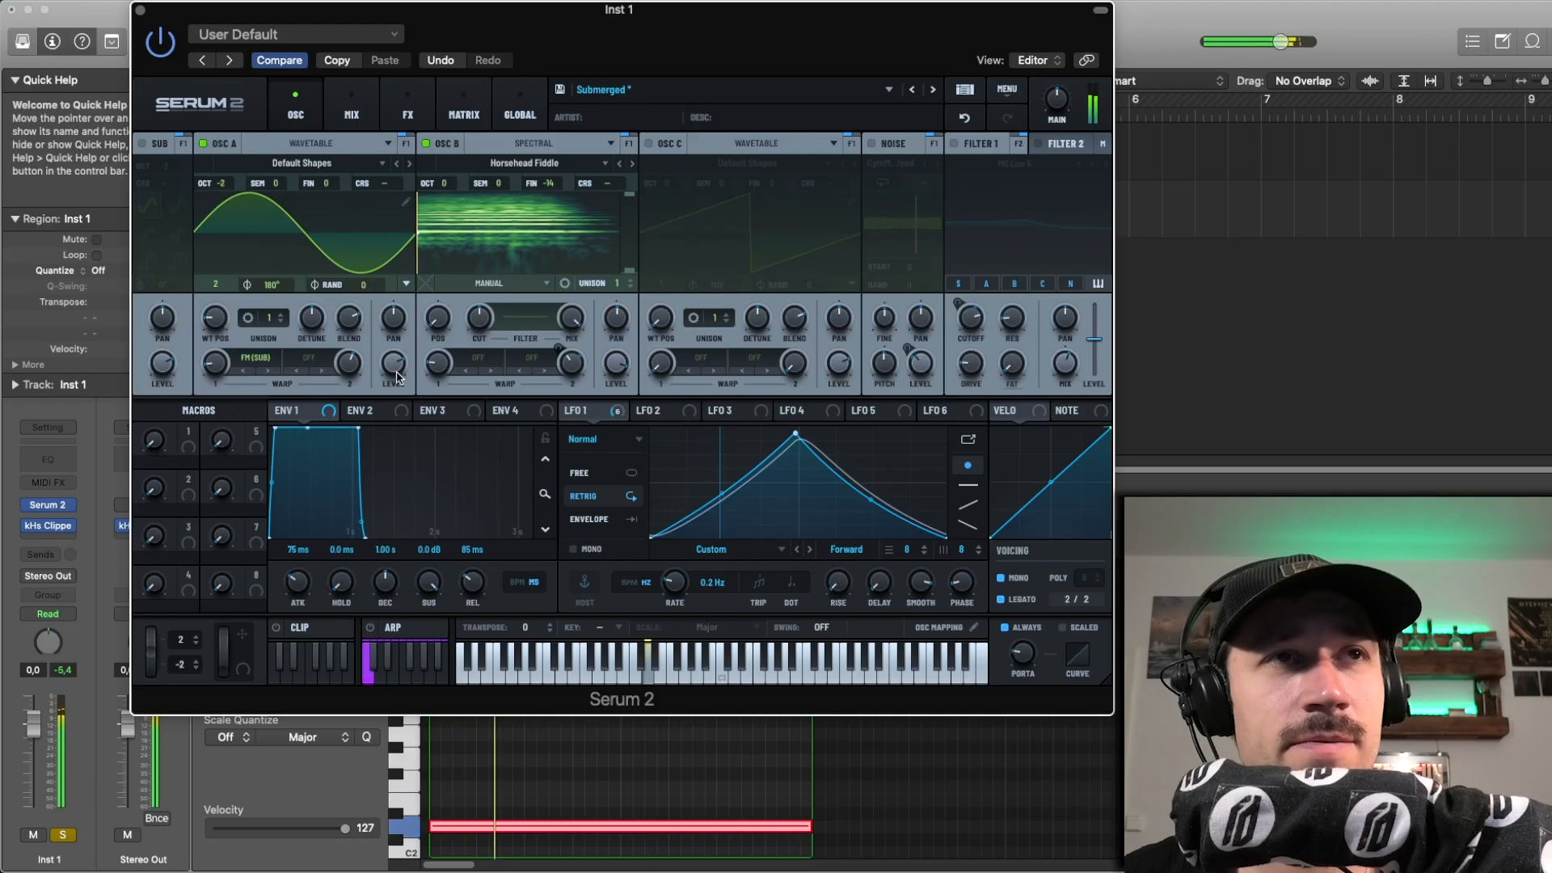
# Step: Set oscillator A's second warp to PD (B) and audition the result by playing the region
pyautogui.click(309, 358)
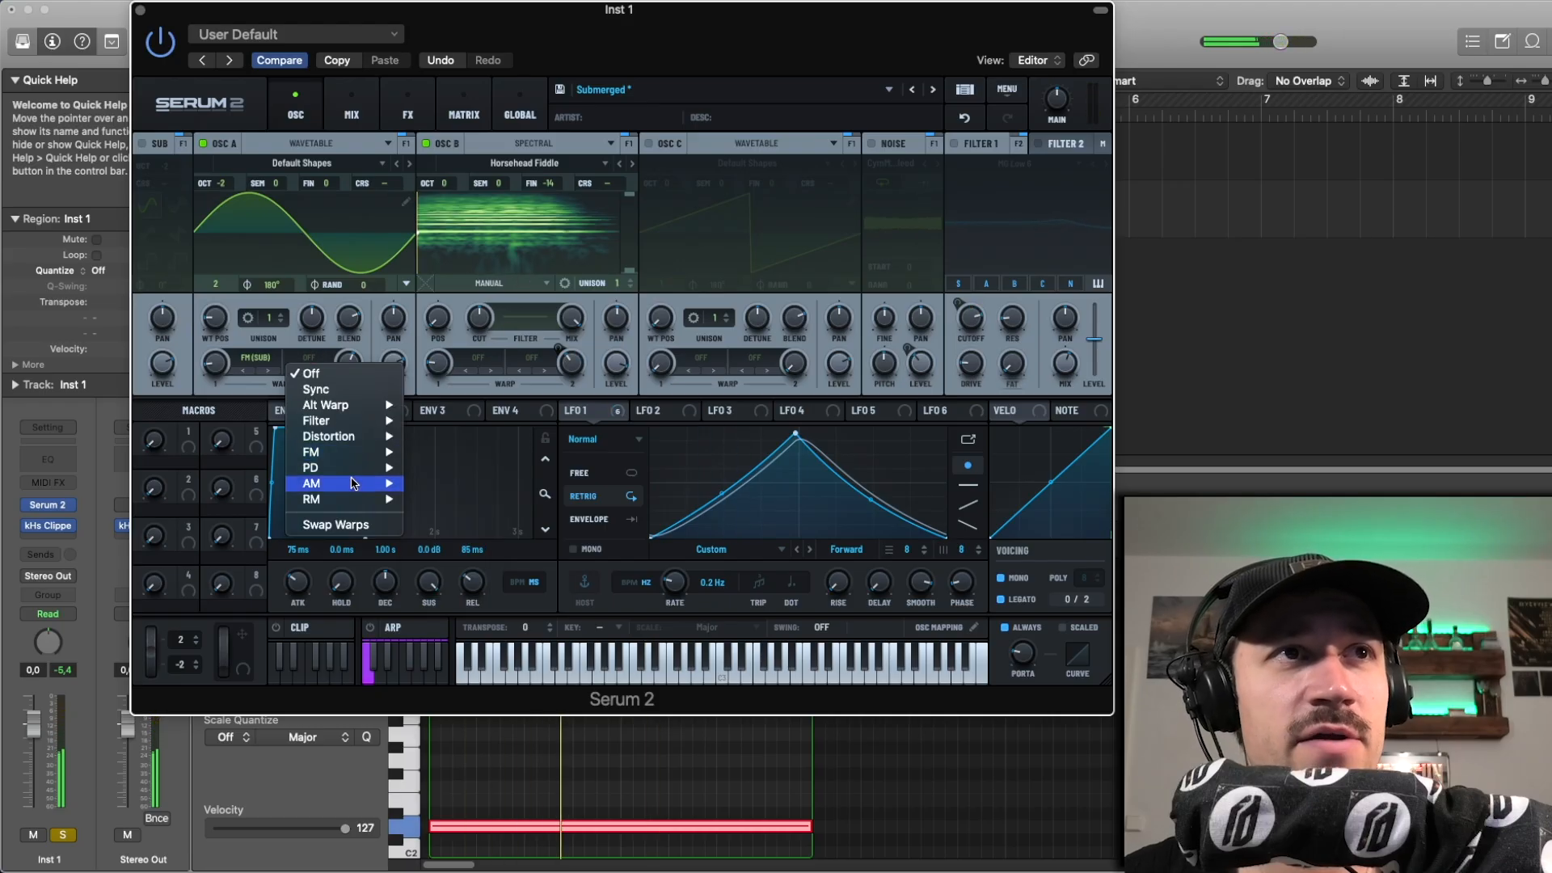
pyautogui.moveTo(356, 467)
pyautogui.click(449, 469)
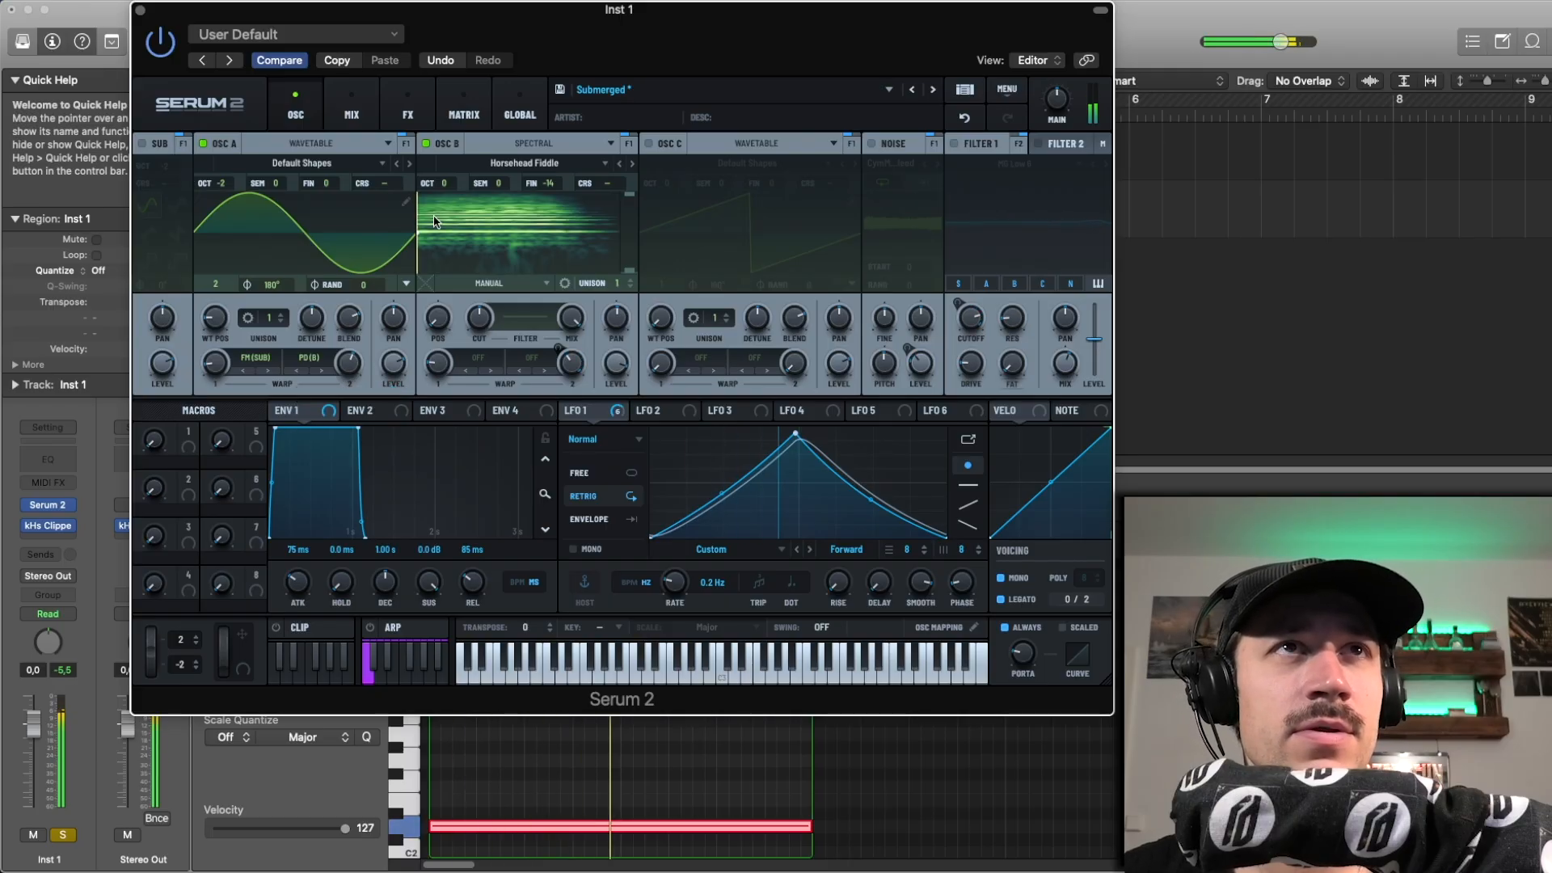
pyautogui.press('space')
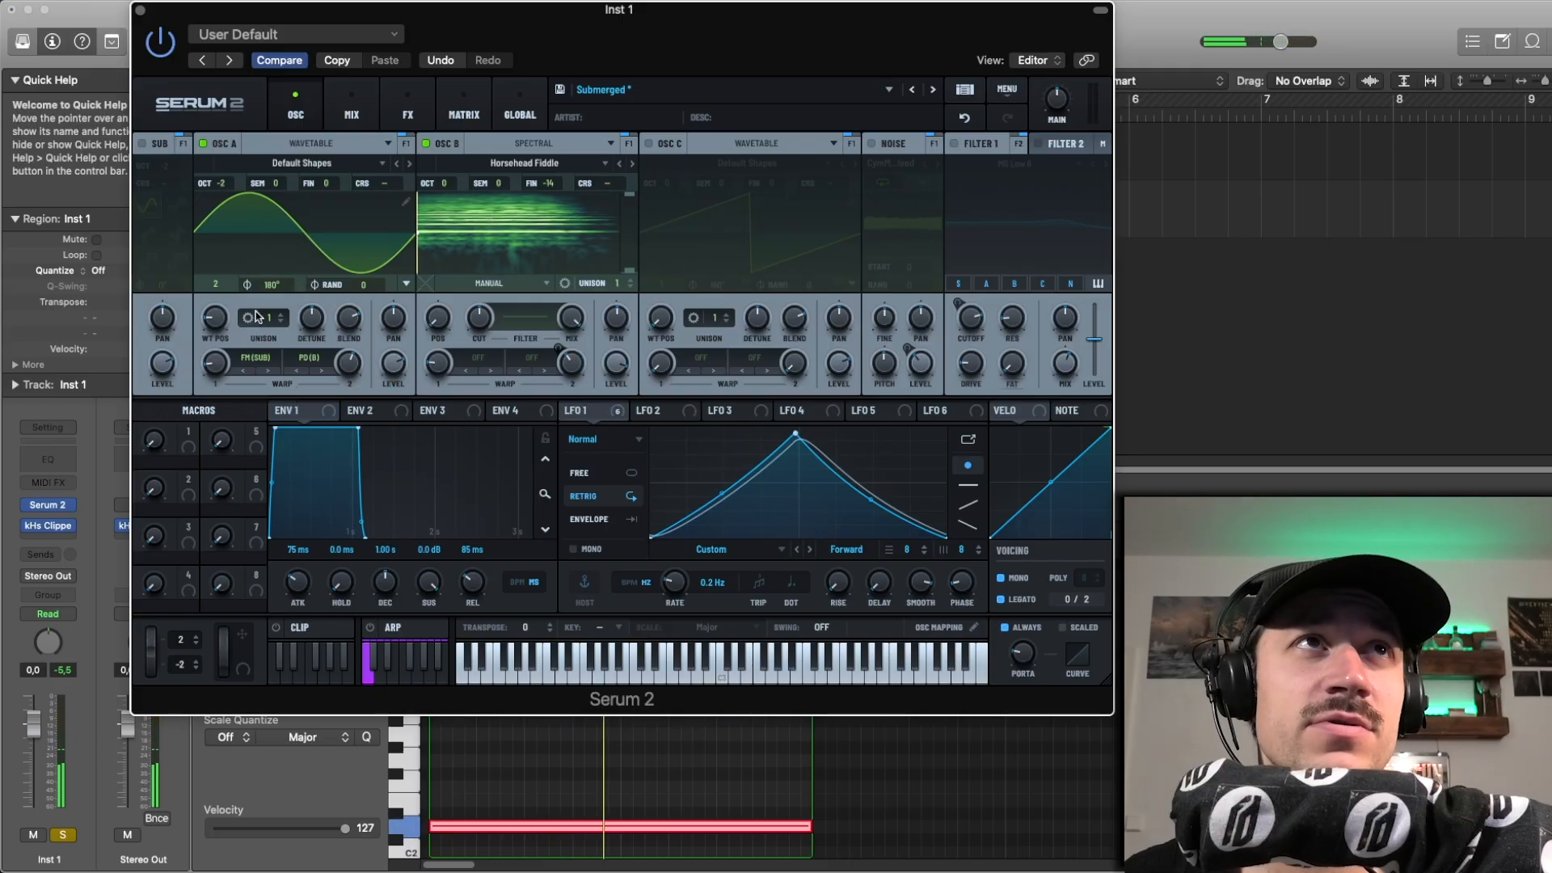
pyautogui.press('space')
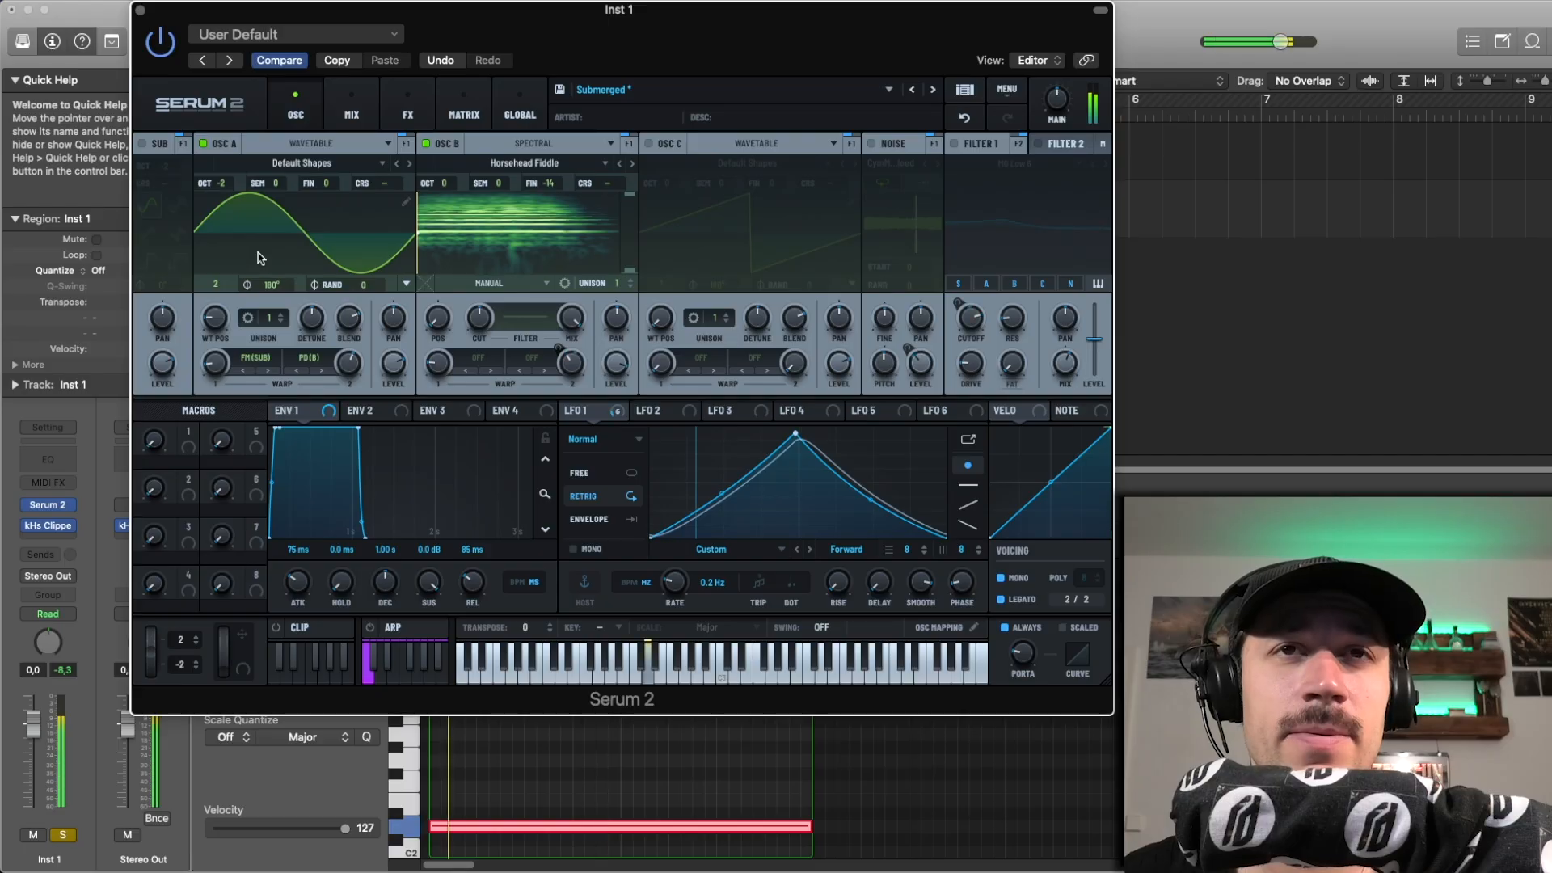
# Step: Set oscillator B's second warp to the spectral Gate mode, check its warp amount, and play the region
pyautogui.click(529, 356)
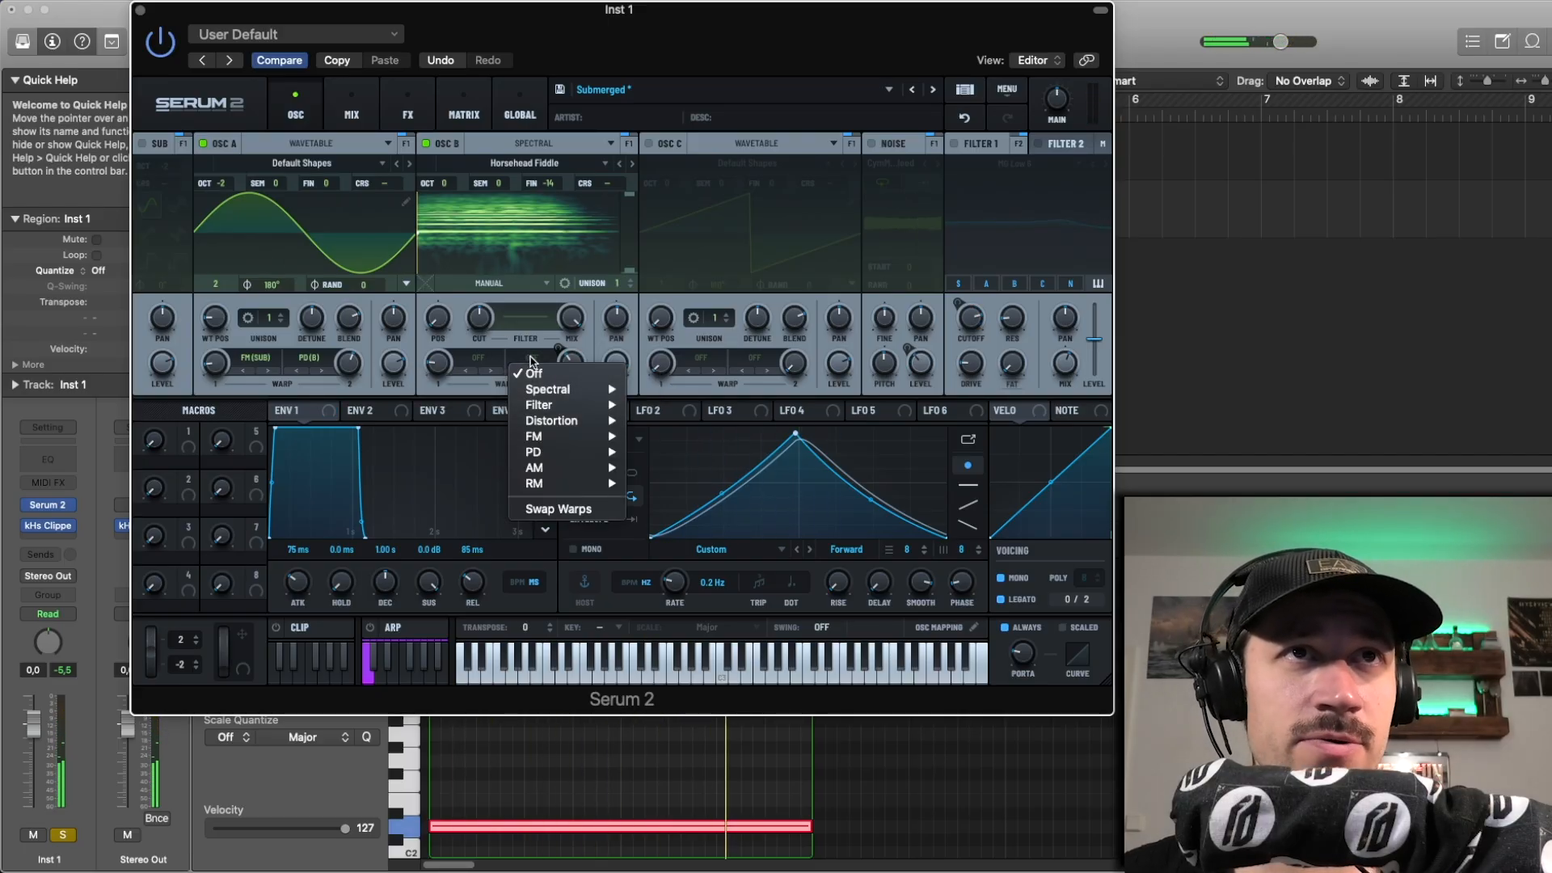
pyautogui.moveTo(538, 402)
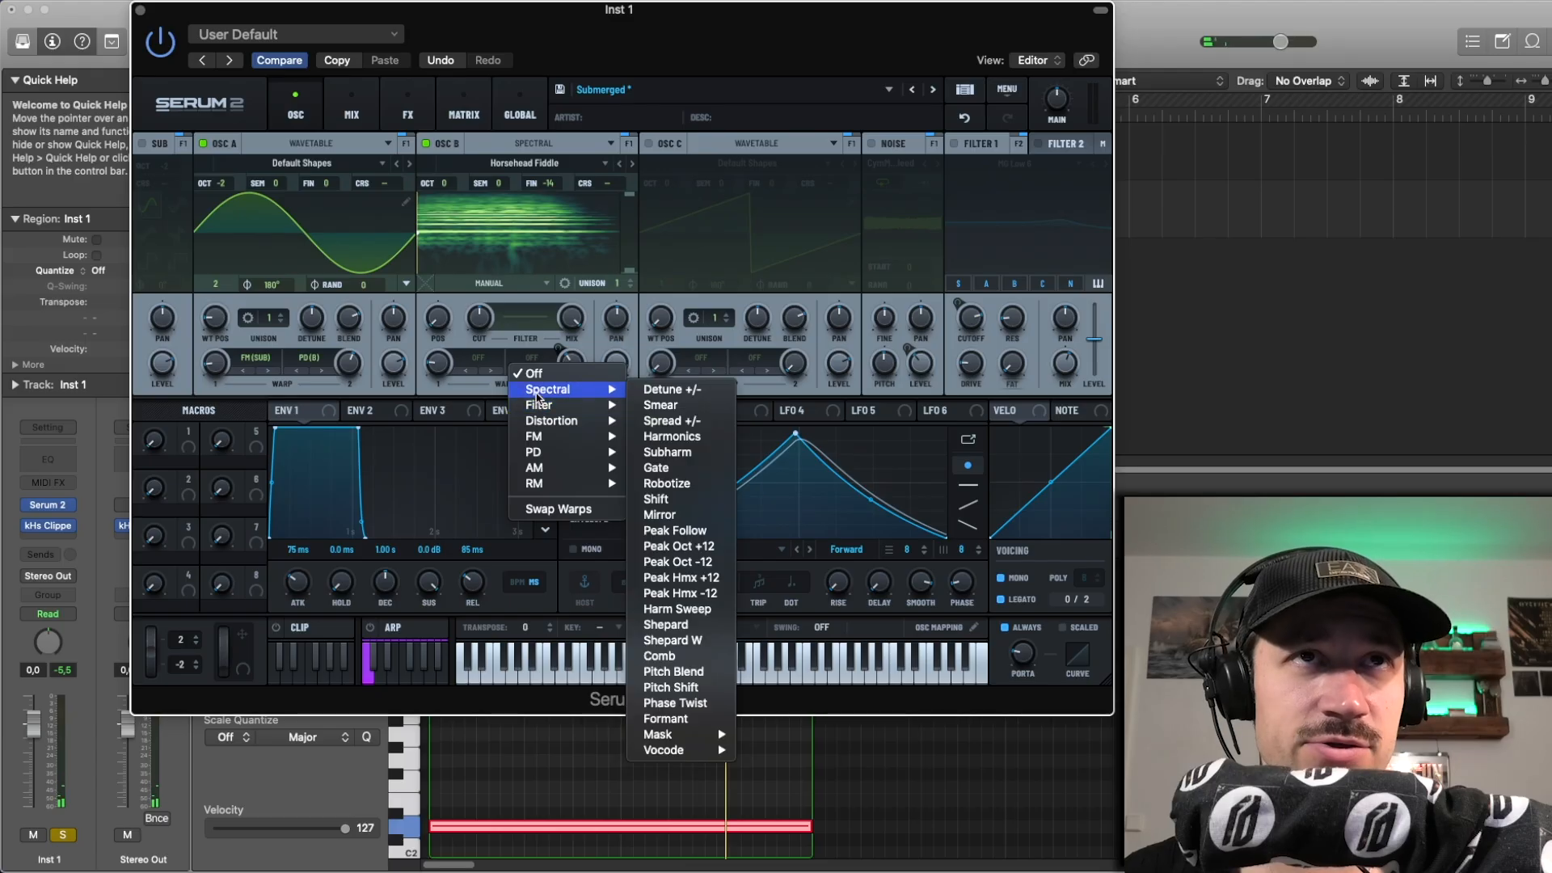
pyautogui.click(701, 468)
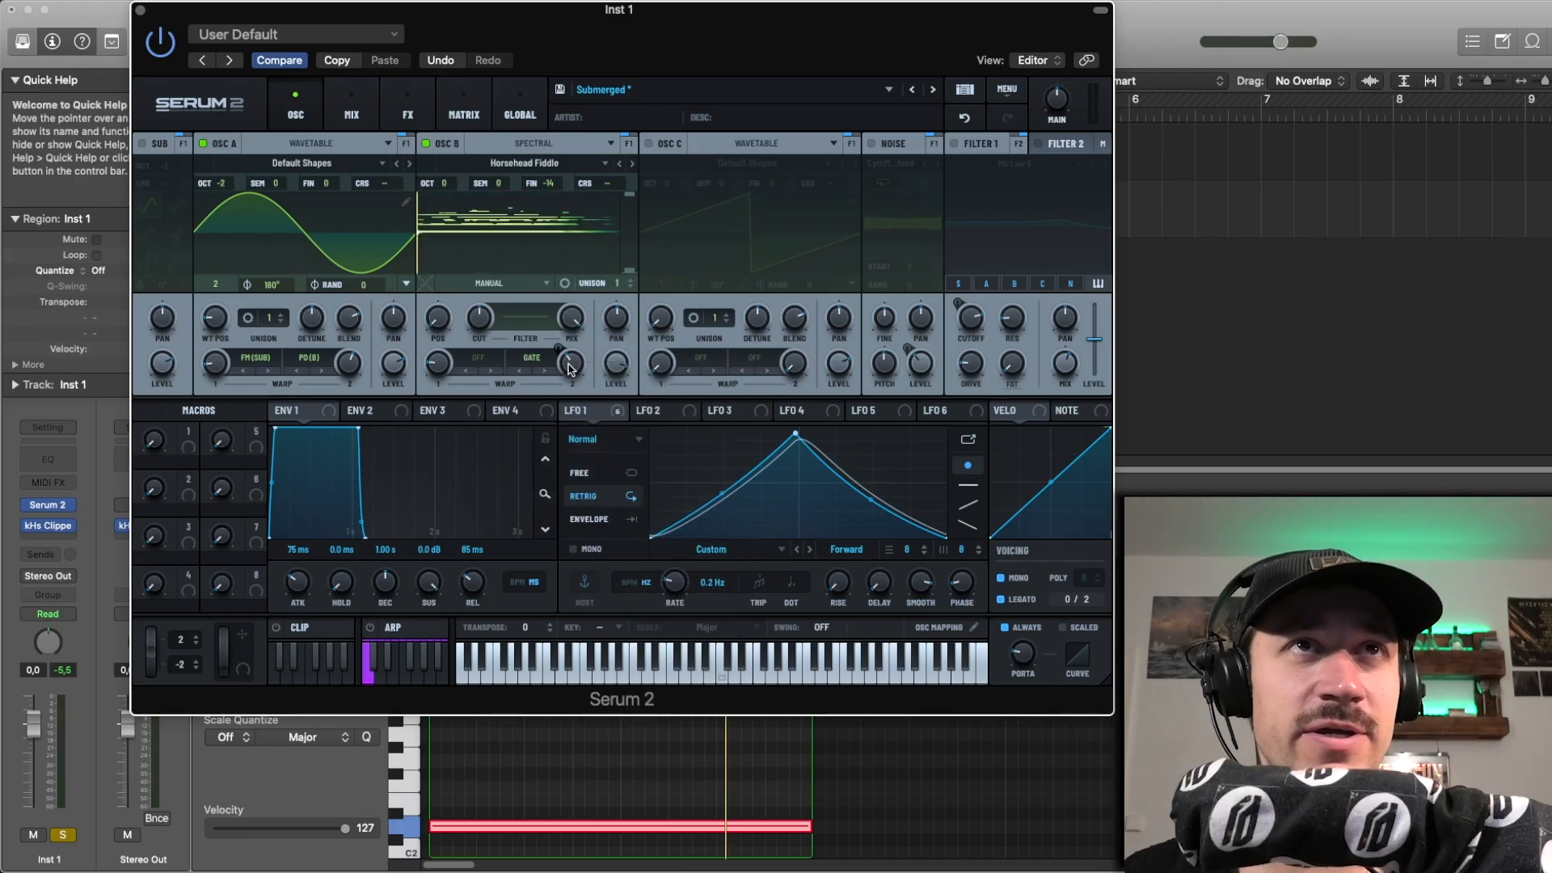
pyautogui.moveTo(570, 368)
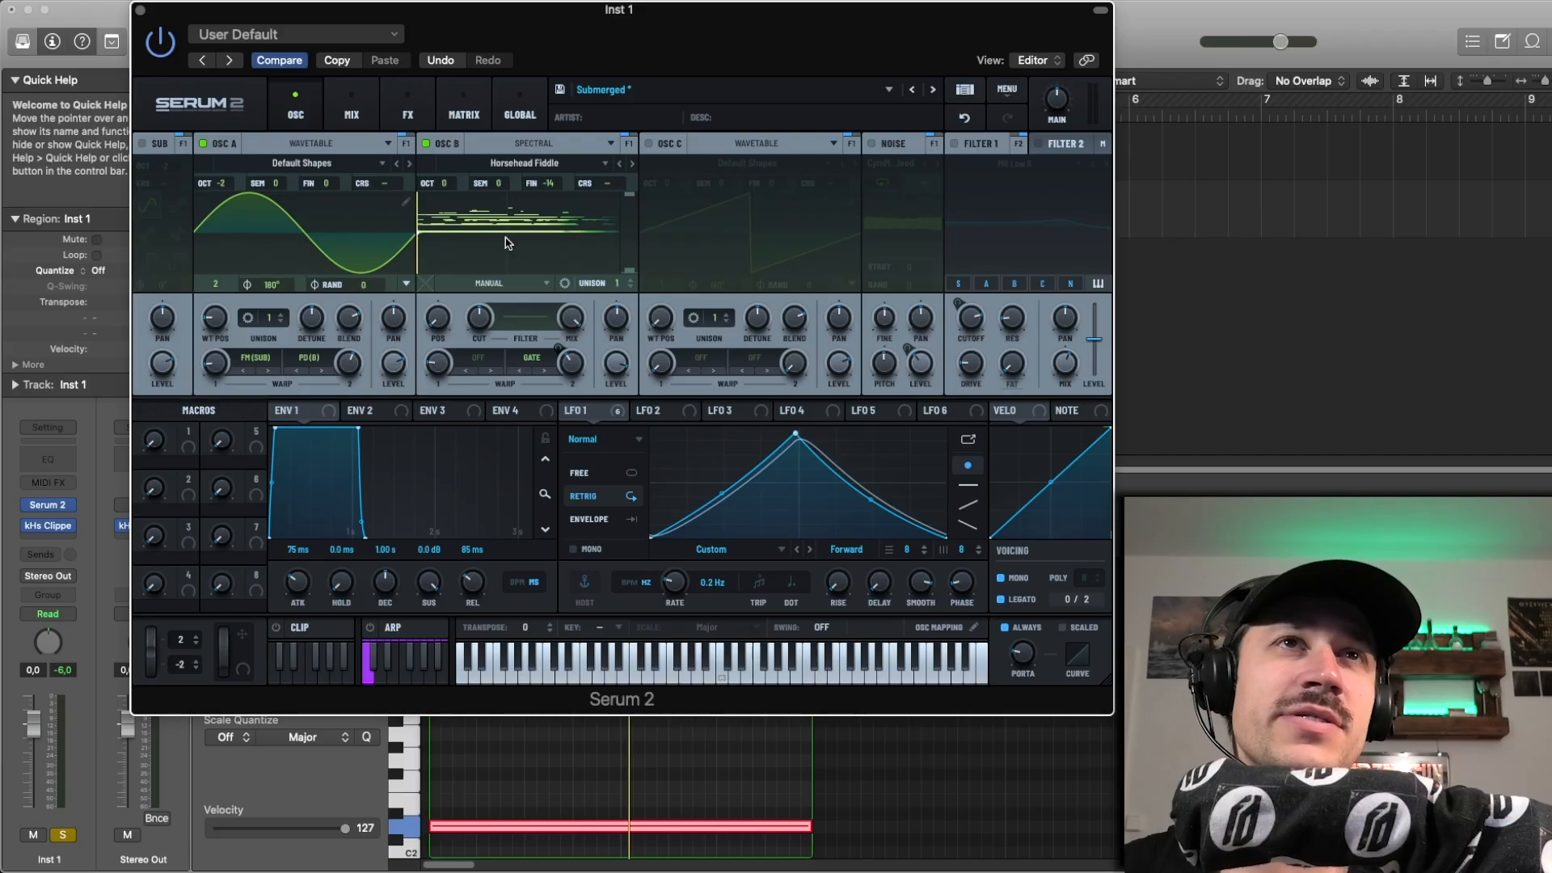
pyautogui.moveTo(569, 369)
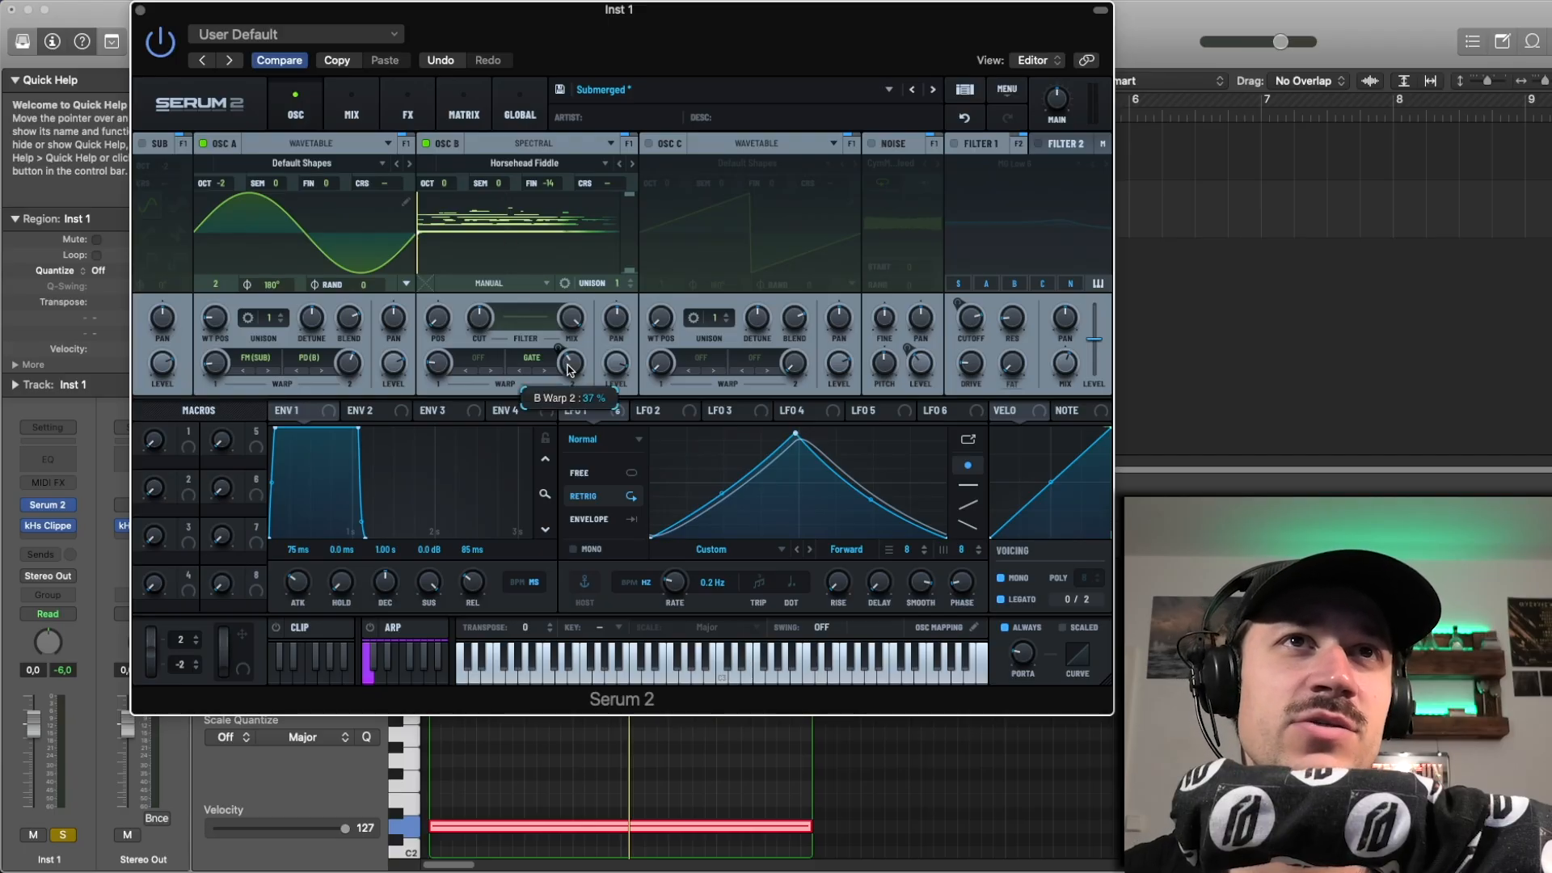
pyautogui.press('space')
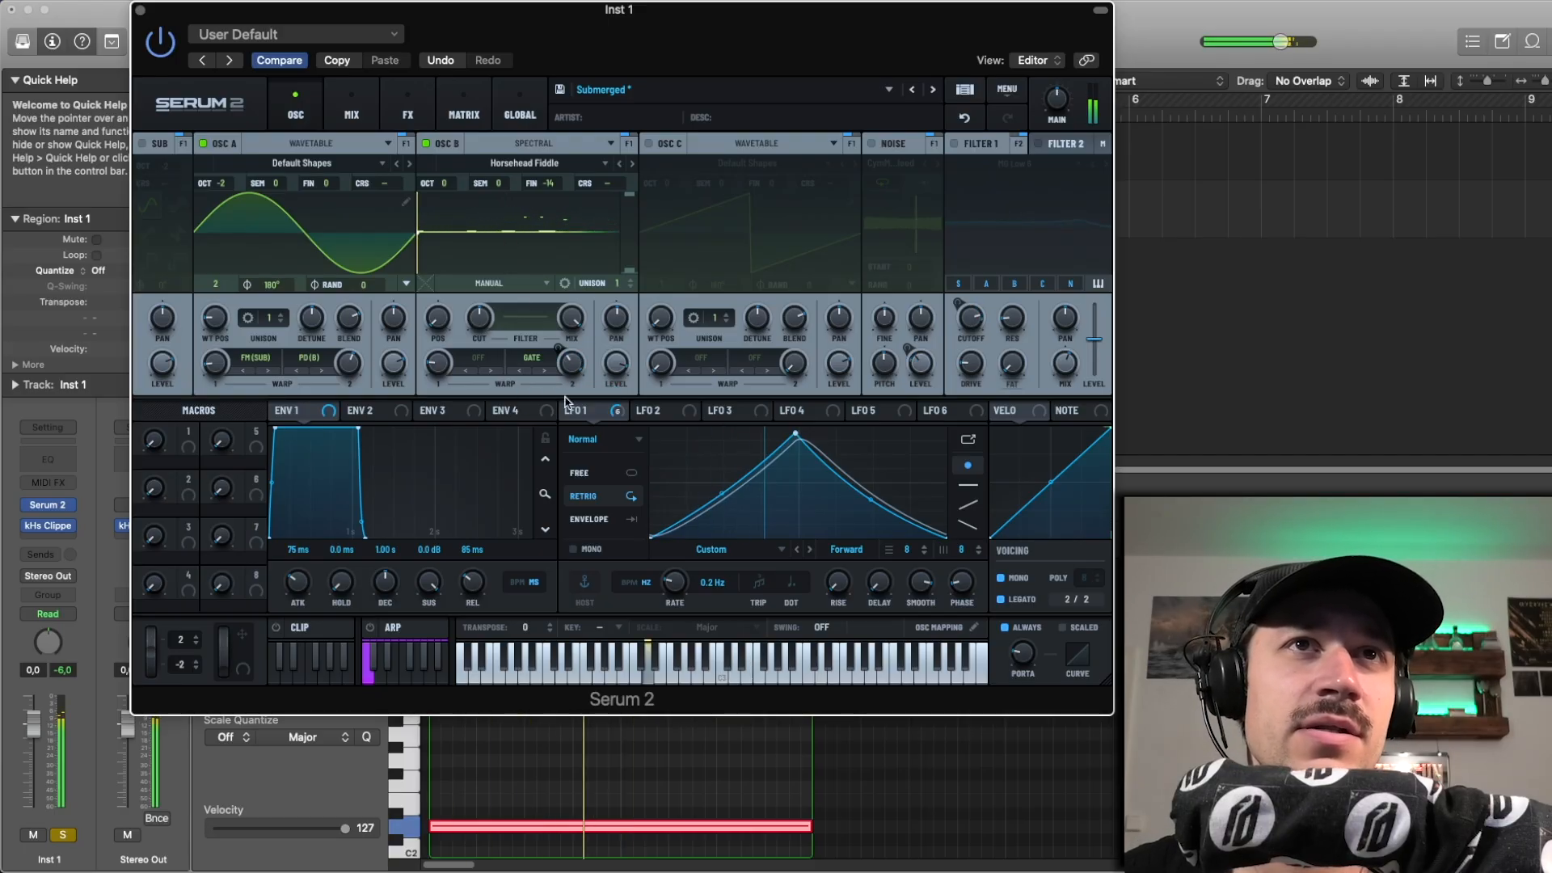
# Step: Try oscillator B's Gate warp with the LFO 1 modulation removed, undo the removal, and play the region
pyautogui.rightClick(561, 348)
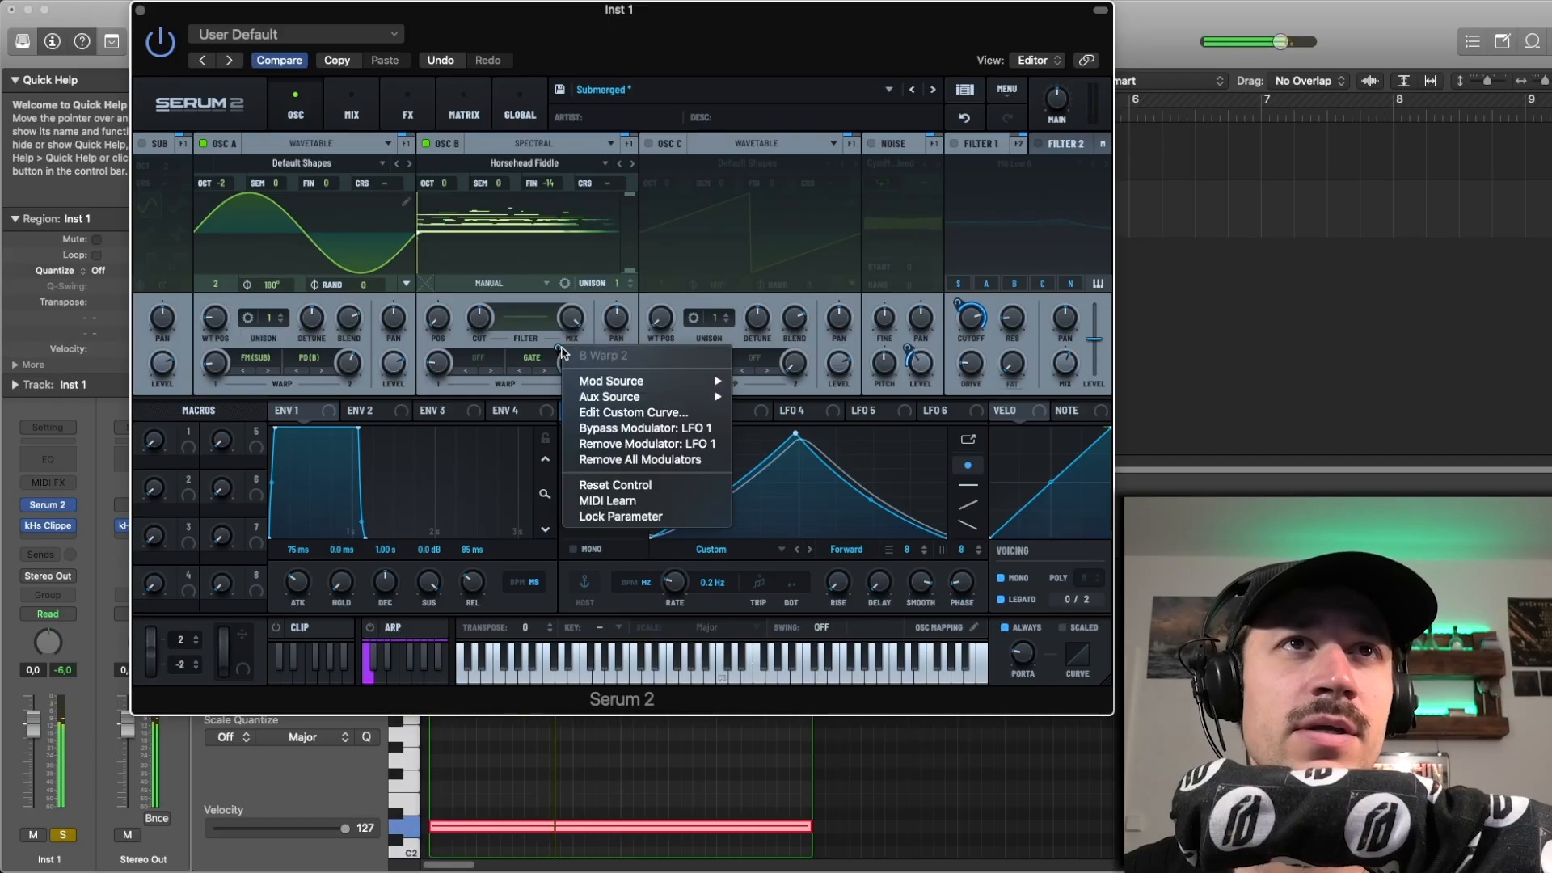
pyautogui.click(638, 443)
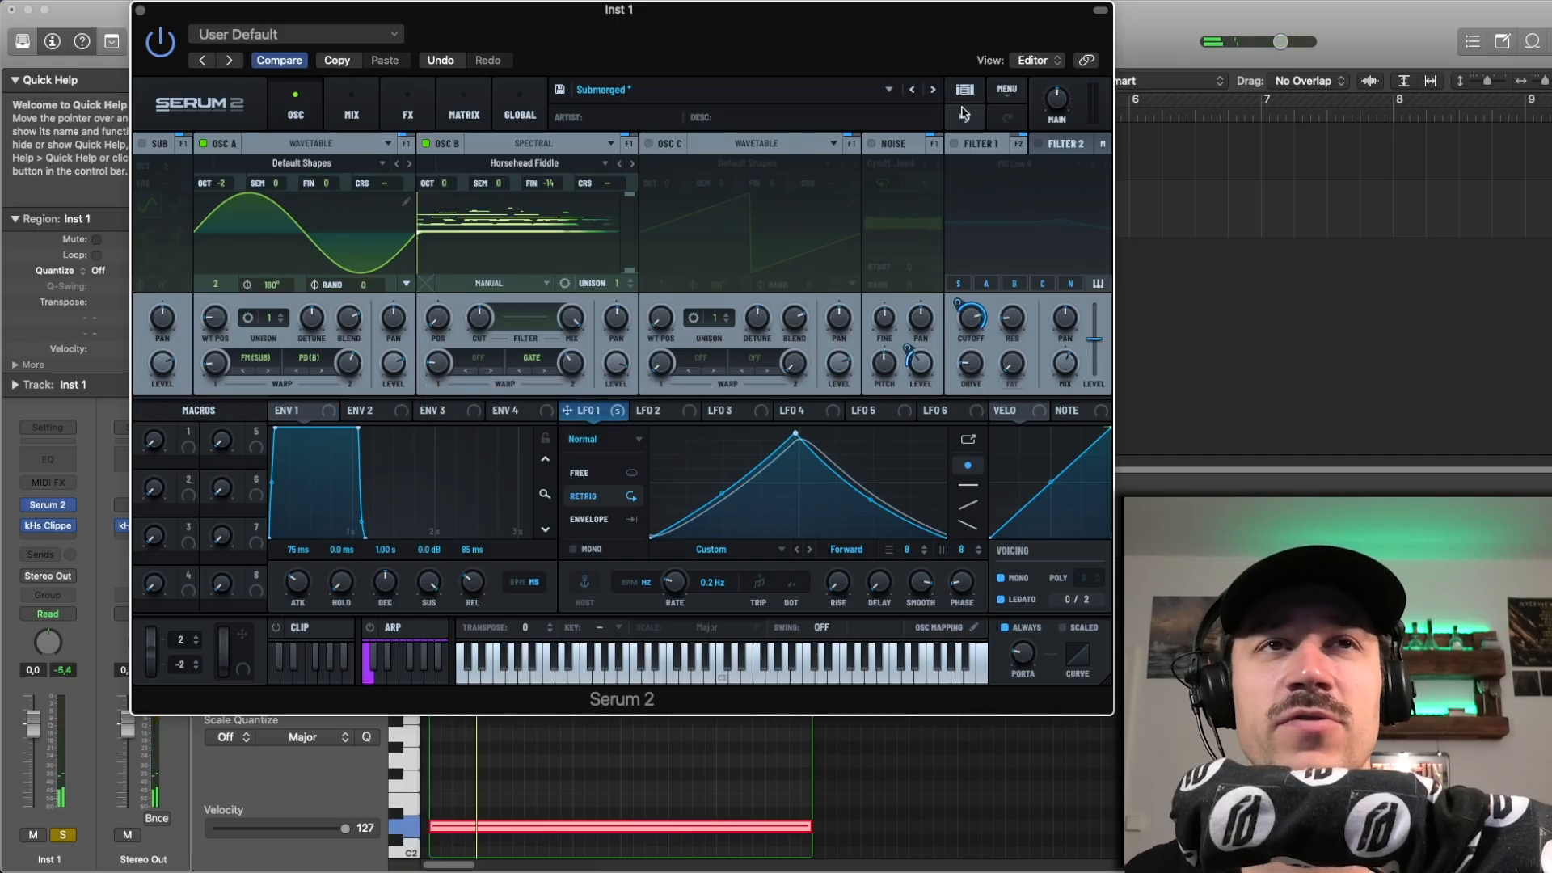
pyautogui.click(964, 115)
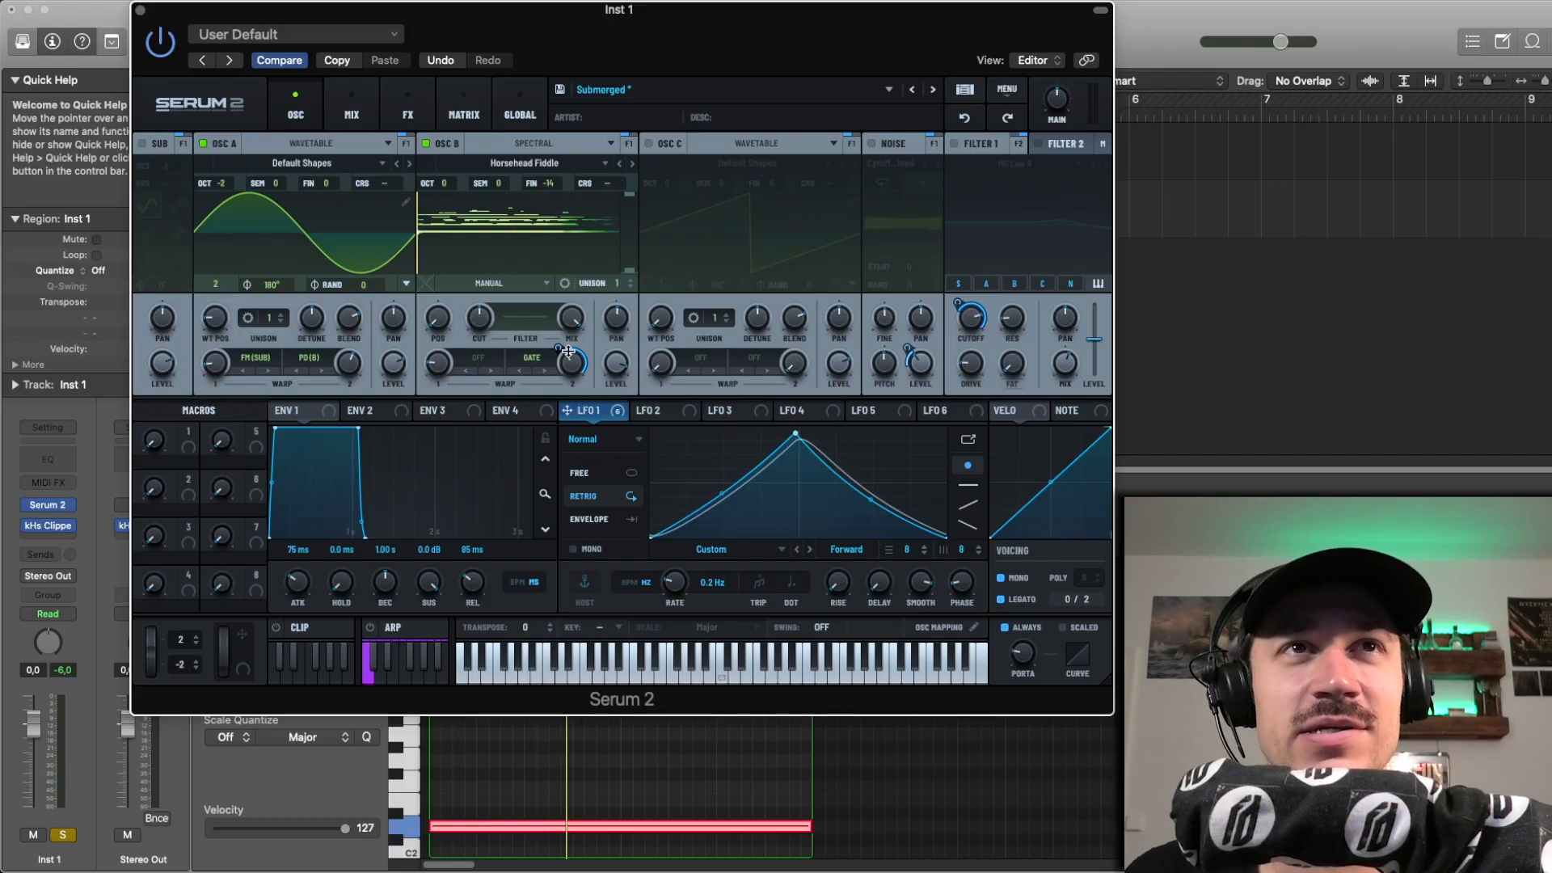
pyautogui.press('space')
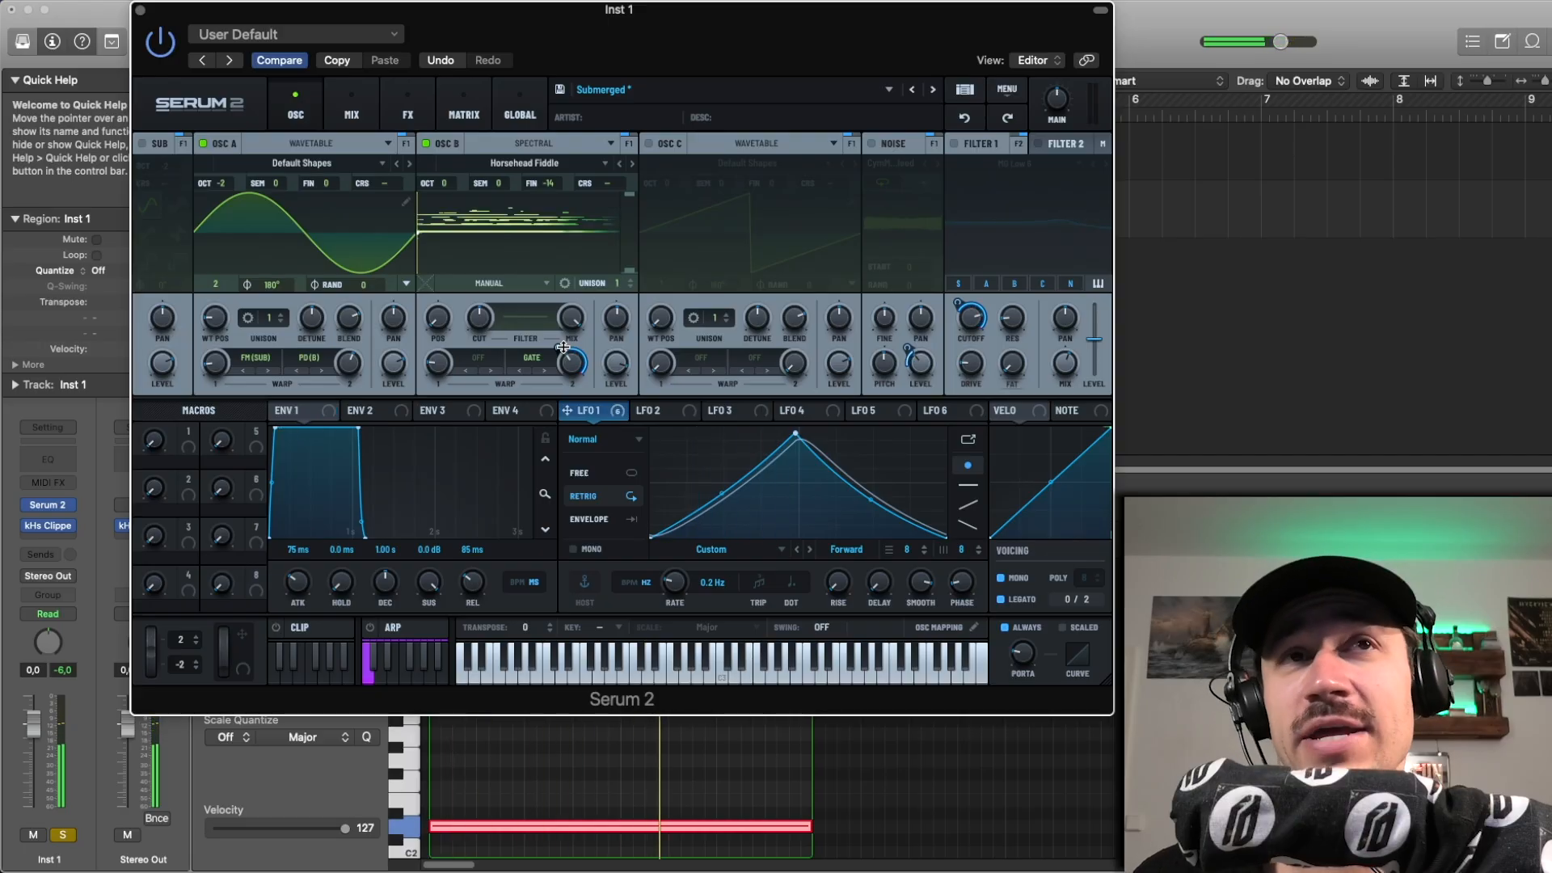
# Step: Set oscillator B's first warp to the spectral Shift mode
pyautogui.click(478, 357)
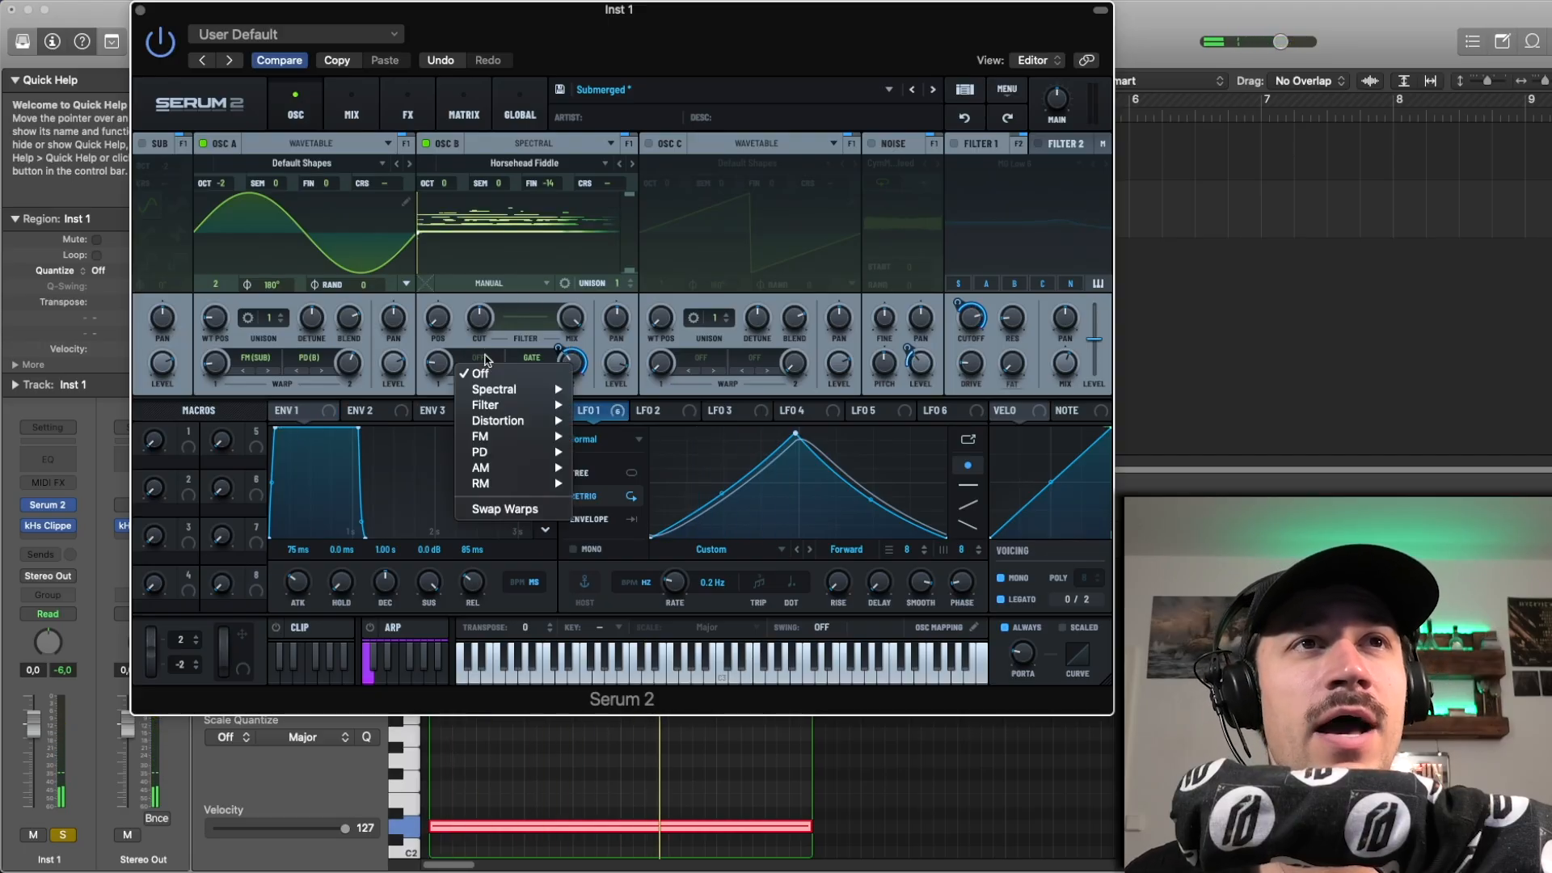
pyautogui.moveTo(519, 396)
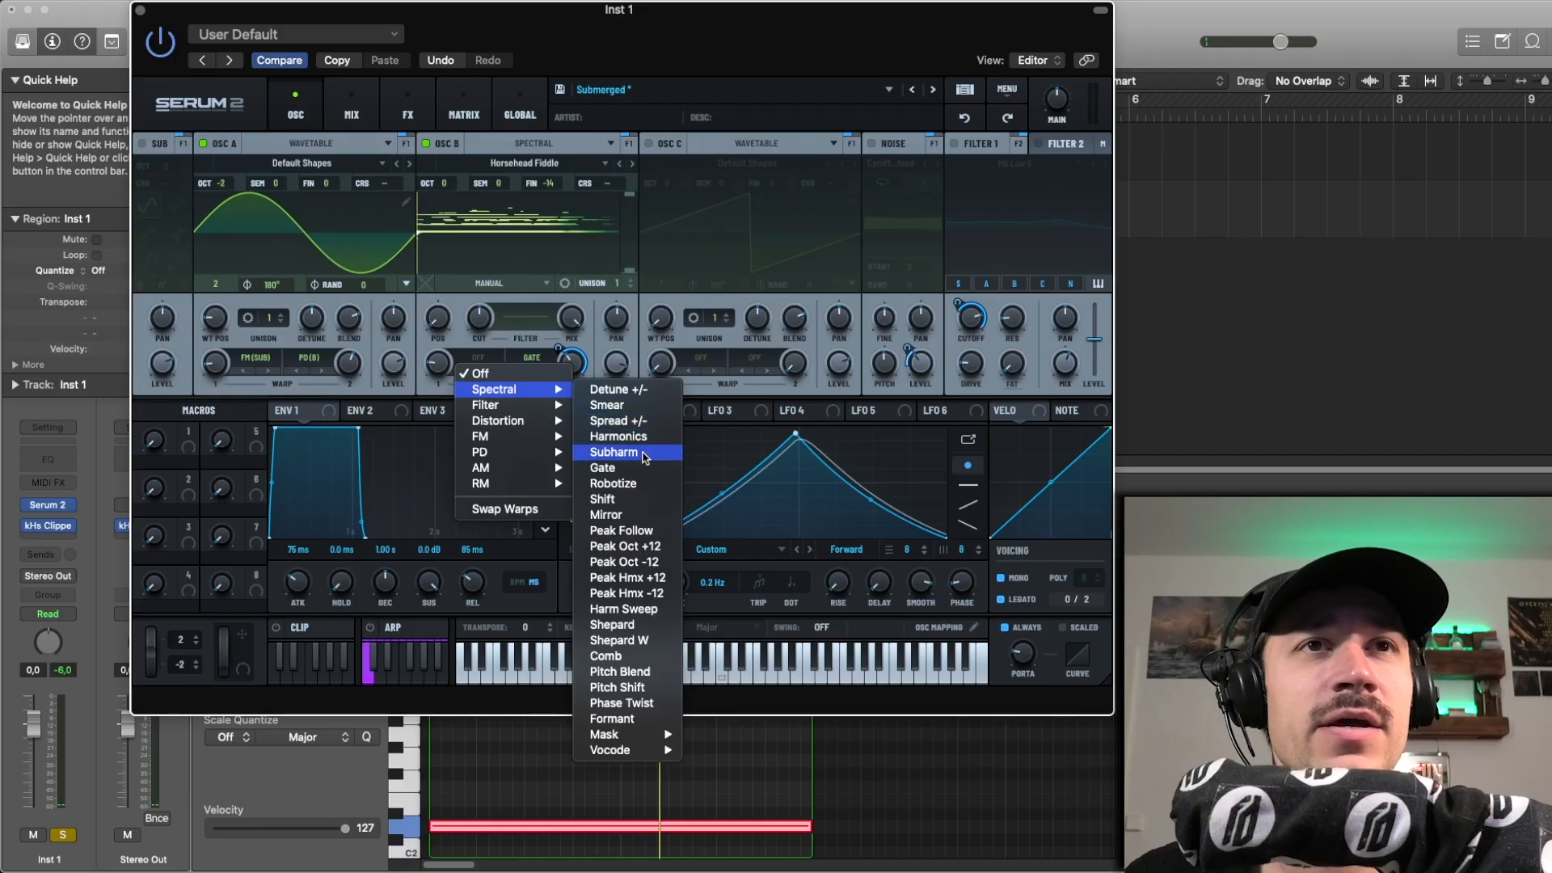
pyautogui.click(627, 499)
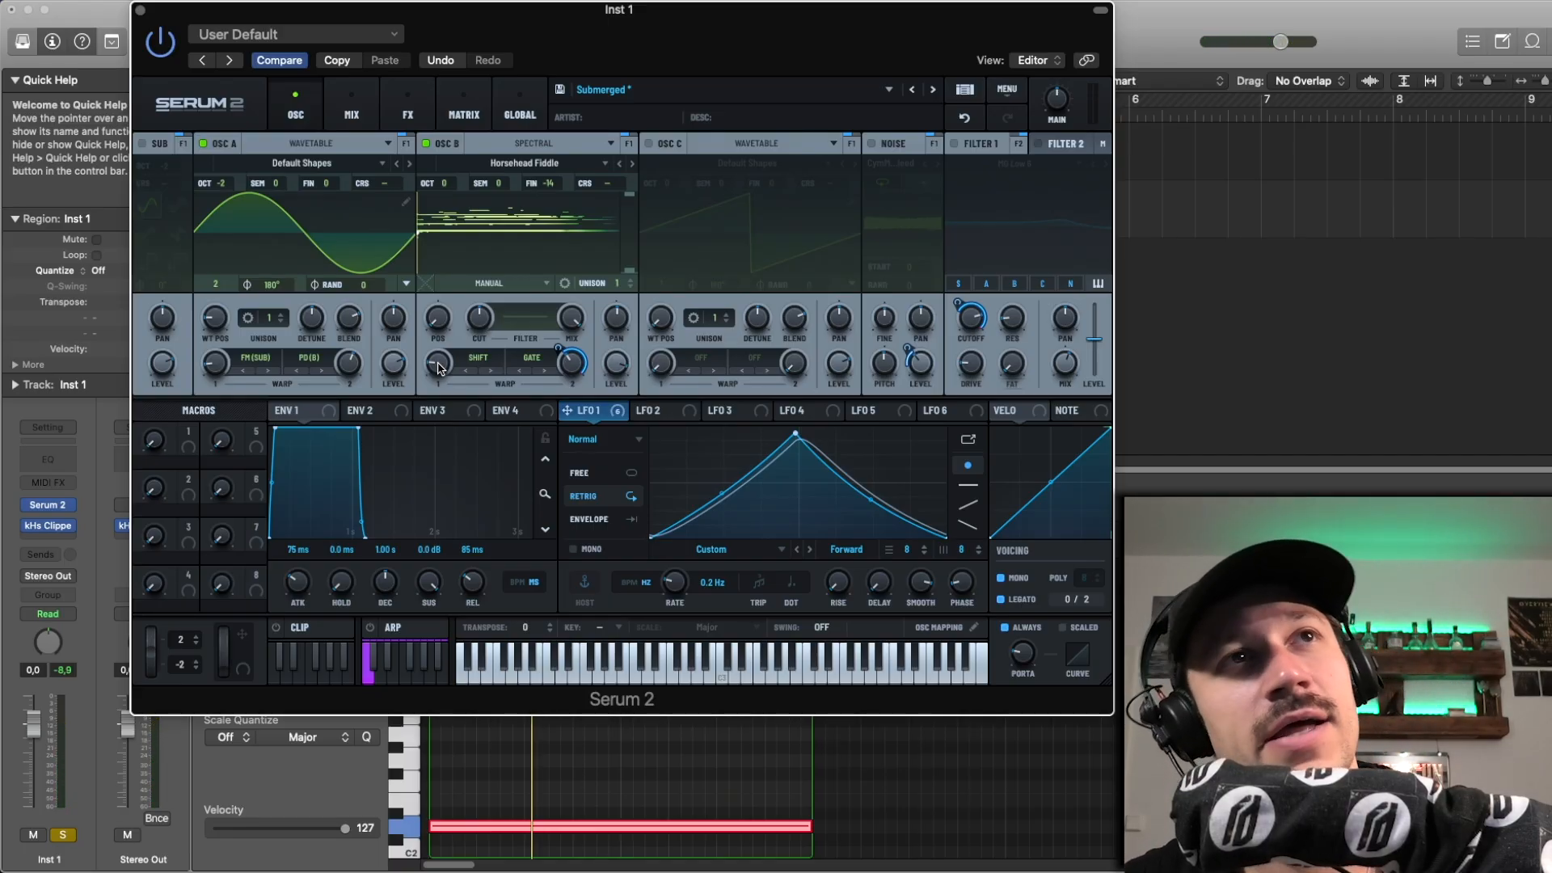
# Step: Try a different amount for oscillator B's Shift warp and undo the change
pyautogui.moveTo(443, 370)
pyautogui.moveTo(443, 369); pyautogui.dragTo(441, 362)
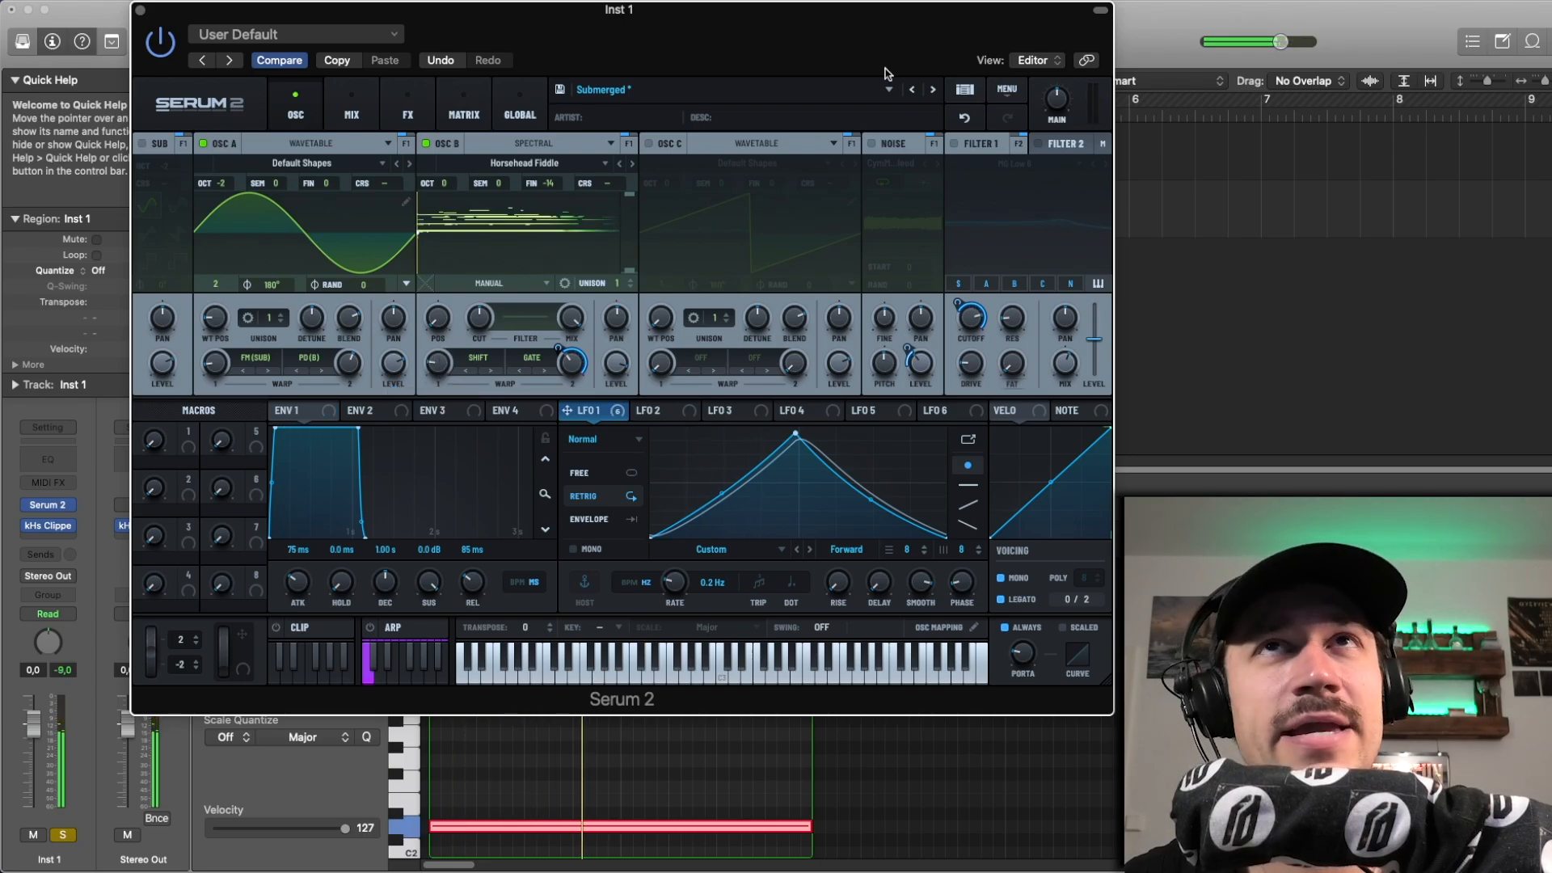
pyautogui.click(965, 118)
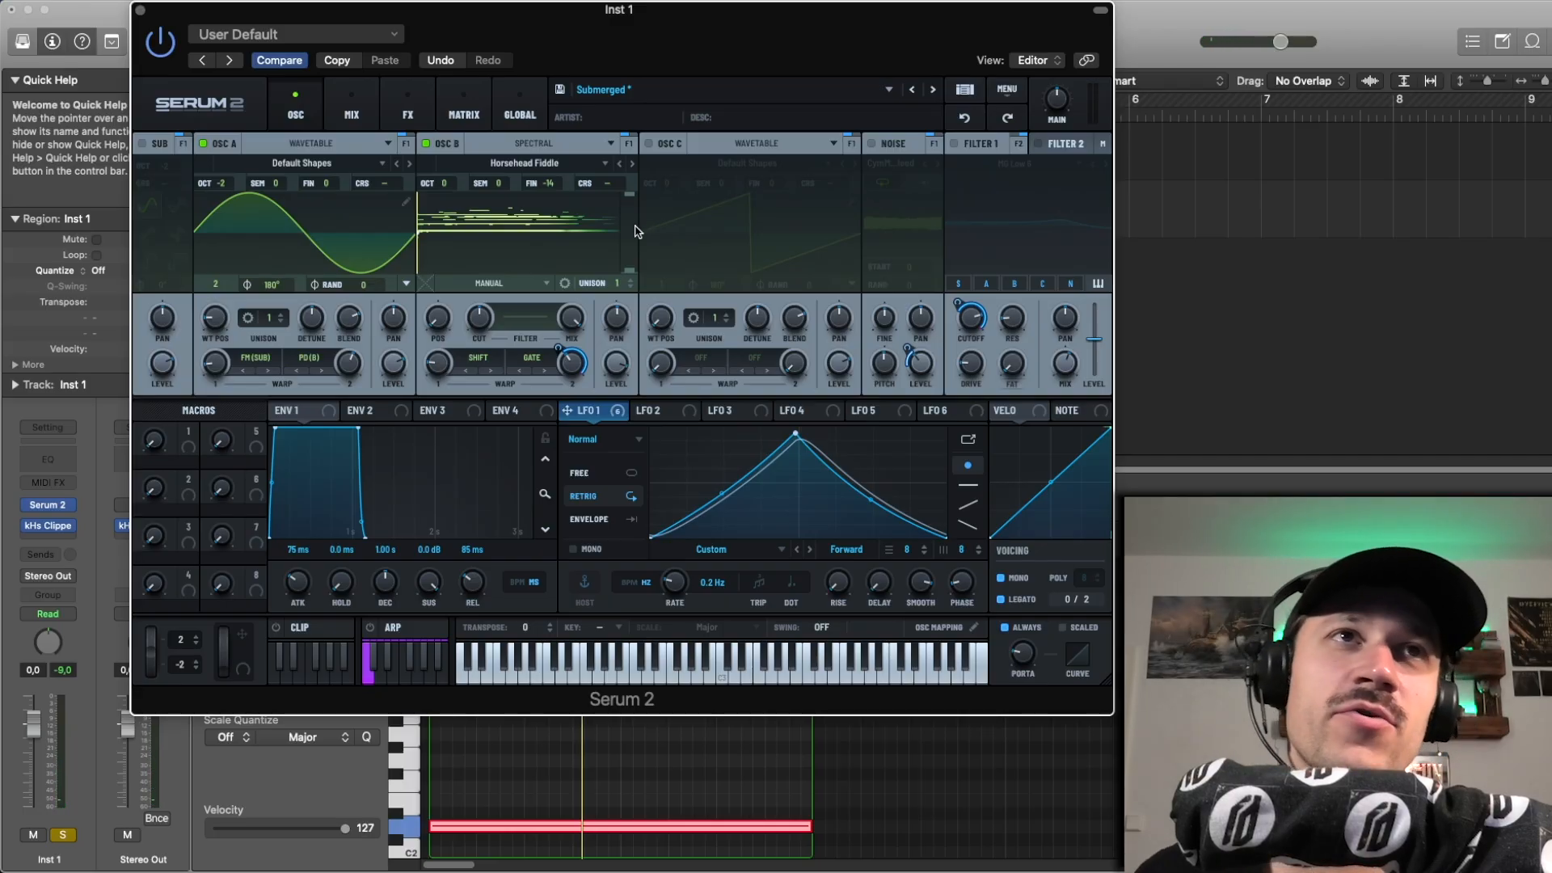
# Step: Play the region and look through the spectral mode options for both of oscillator B's warps
pyautogui.press('space')
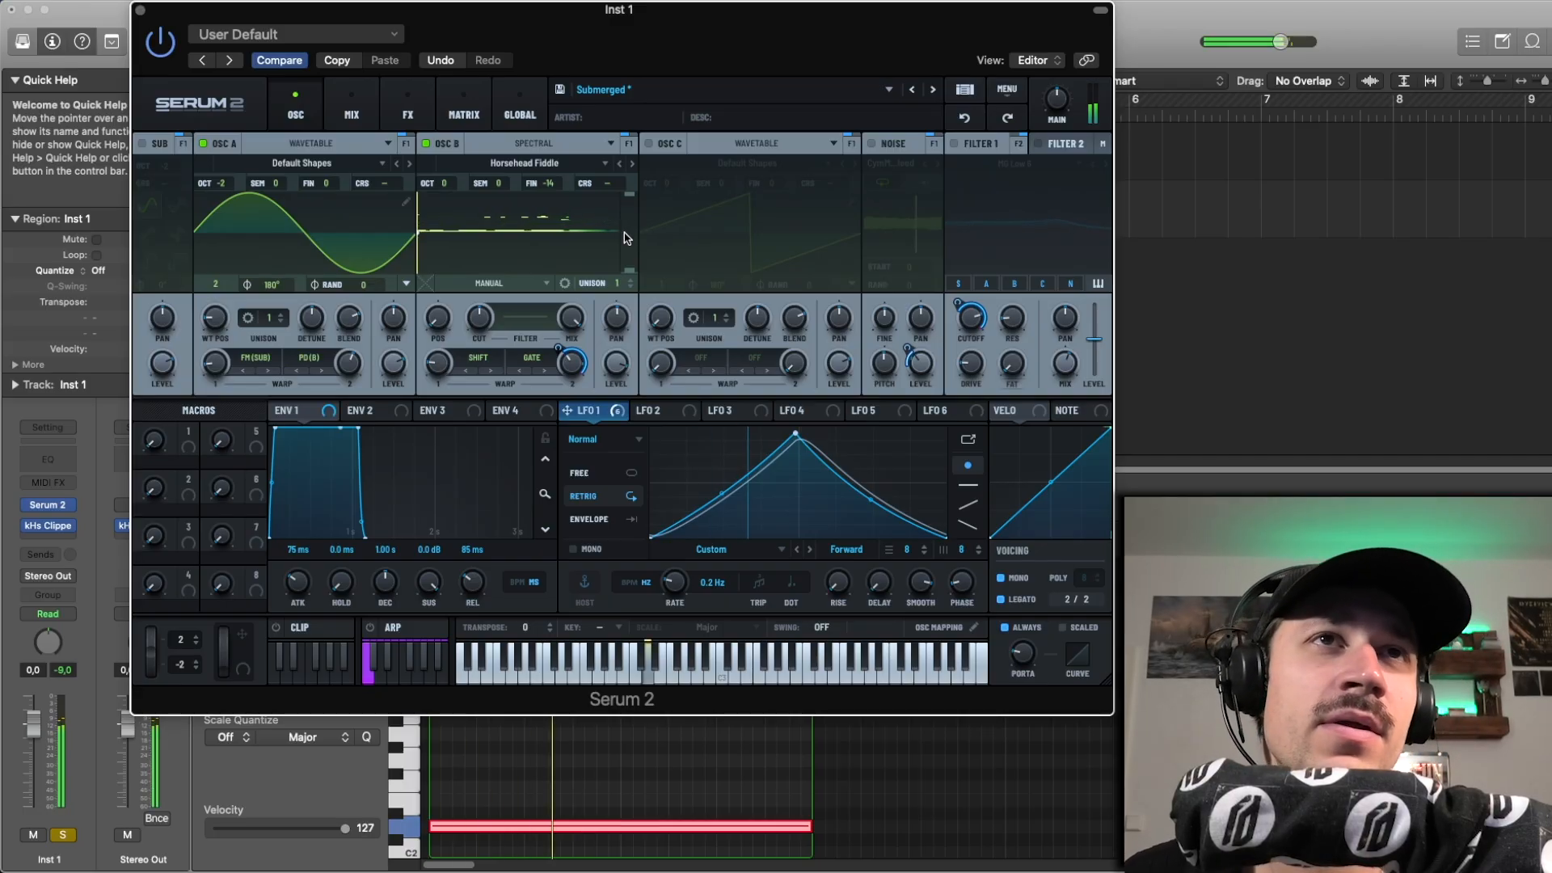
pyautogui.moveTo(565, 348)
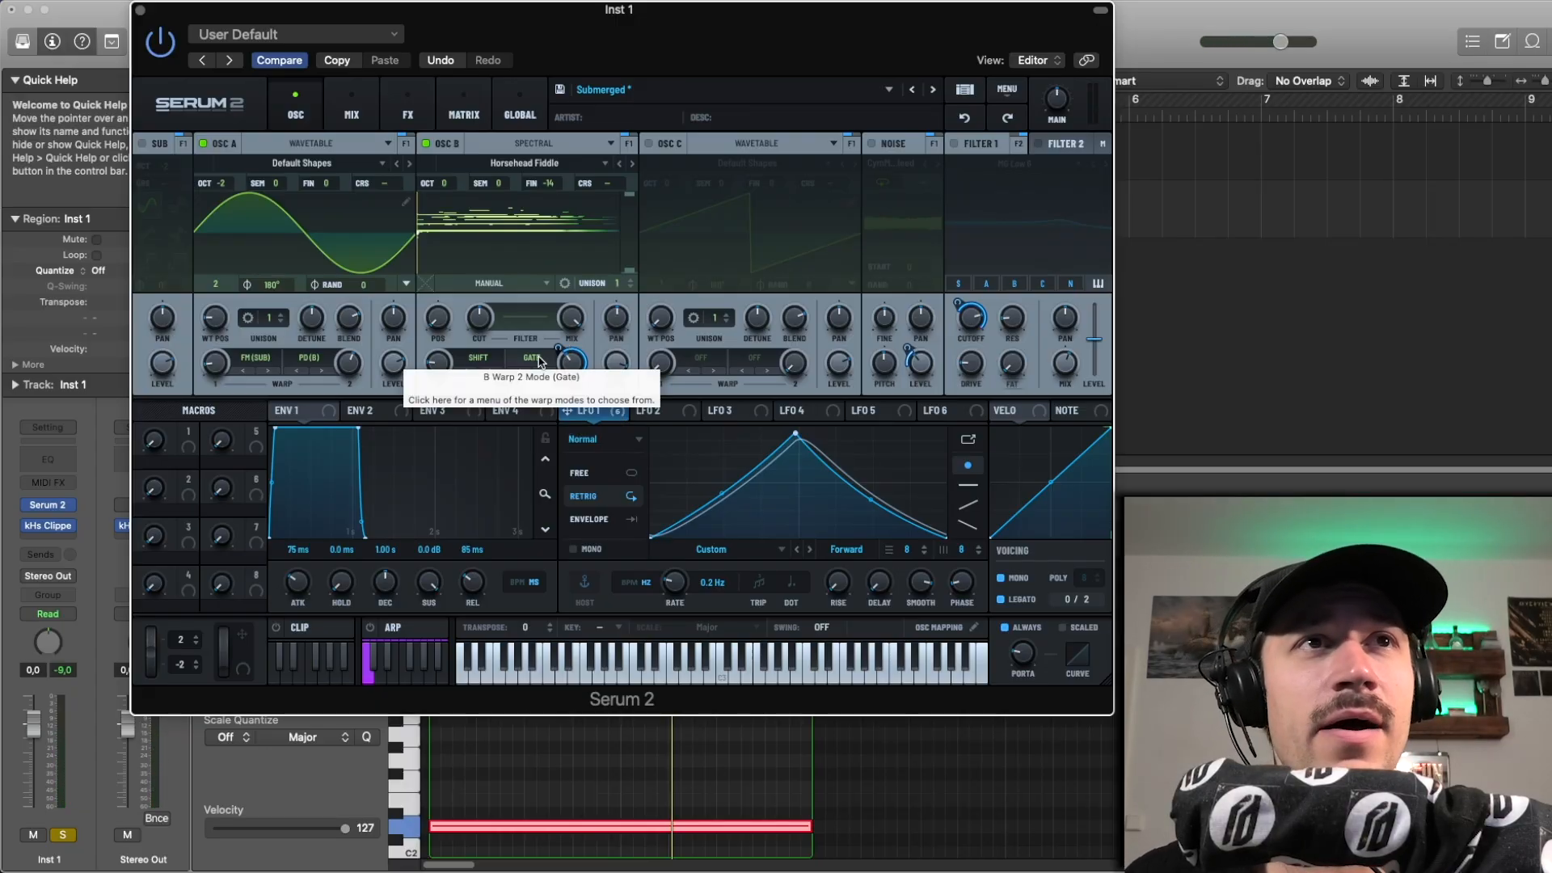
pyautogui.click(540, 360)
pyautogui.moveTo(566, 389)
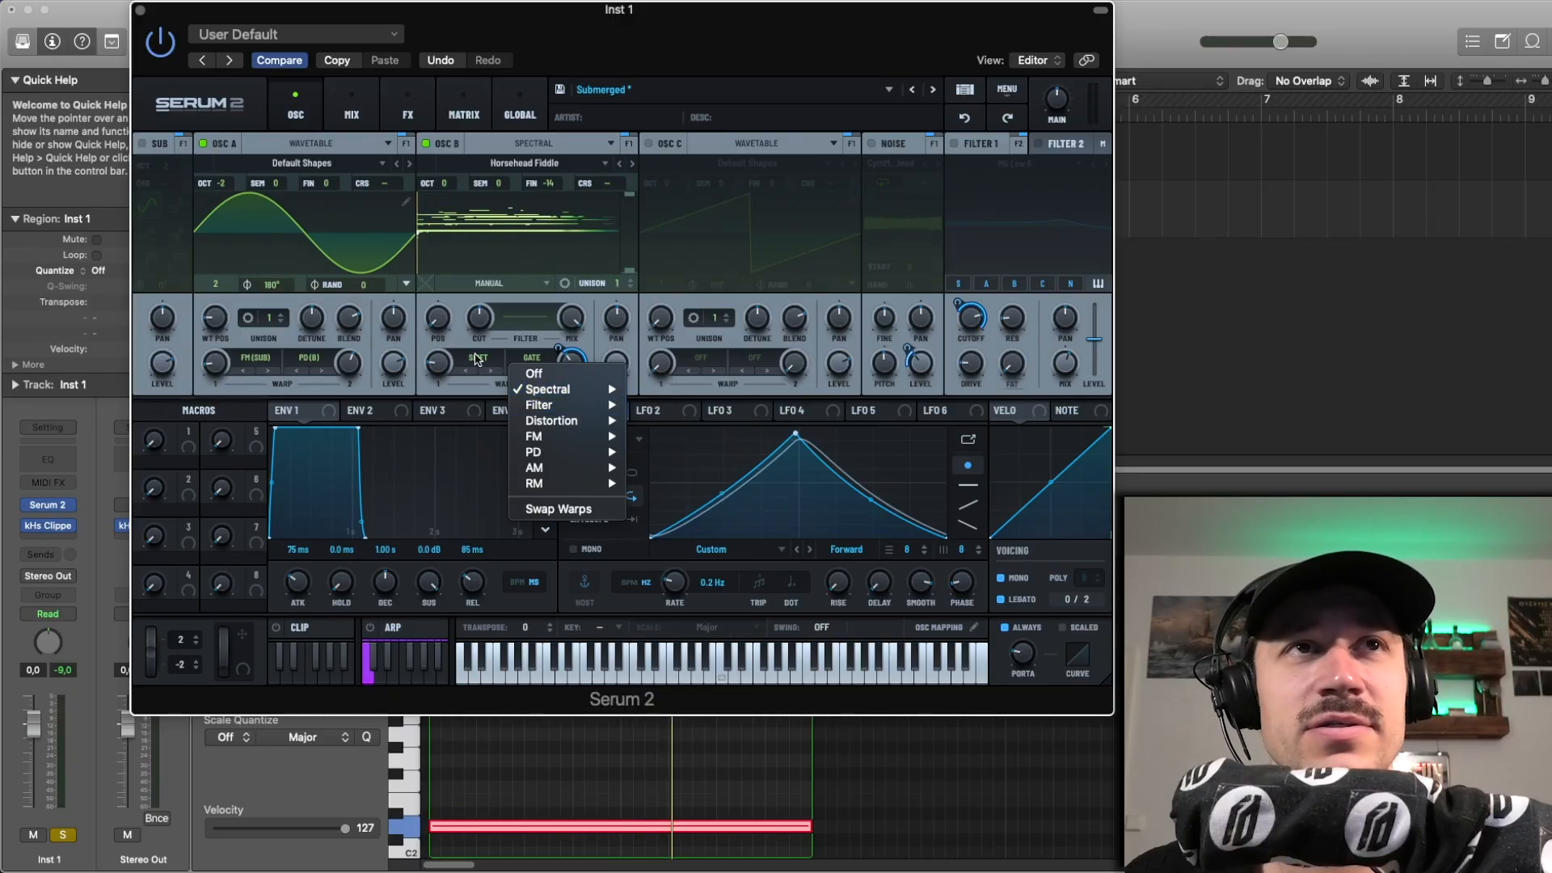
pyautogui.click(478, 358)
pyautogui.moveTo(509, 391)
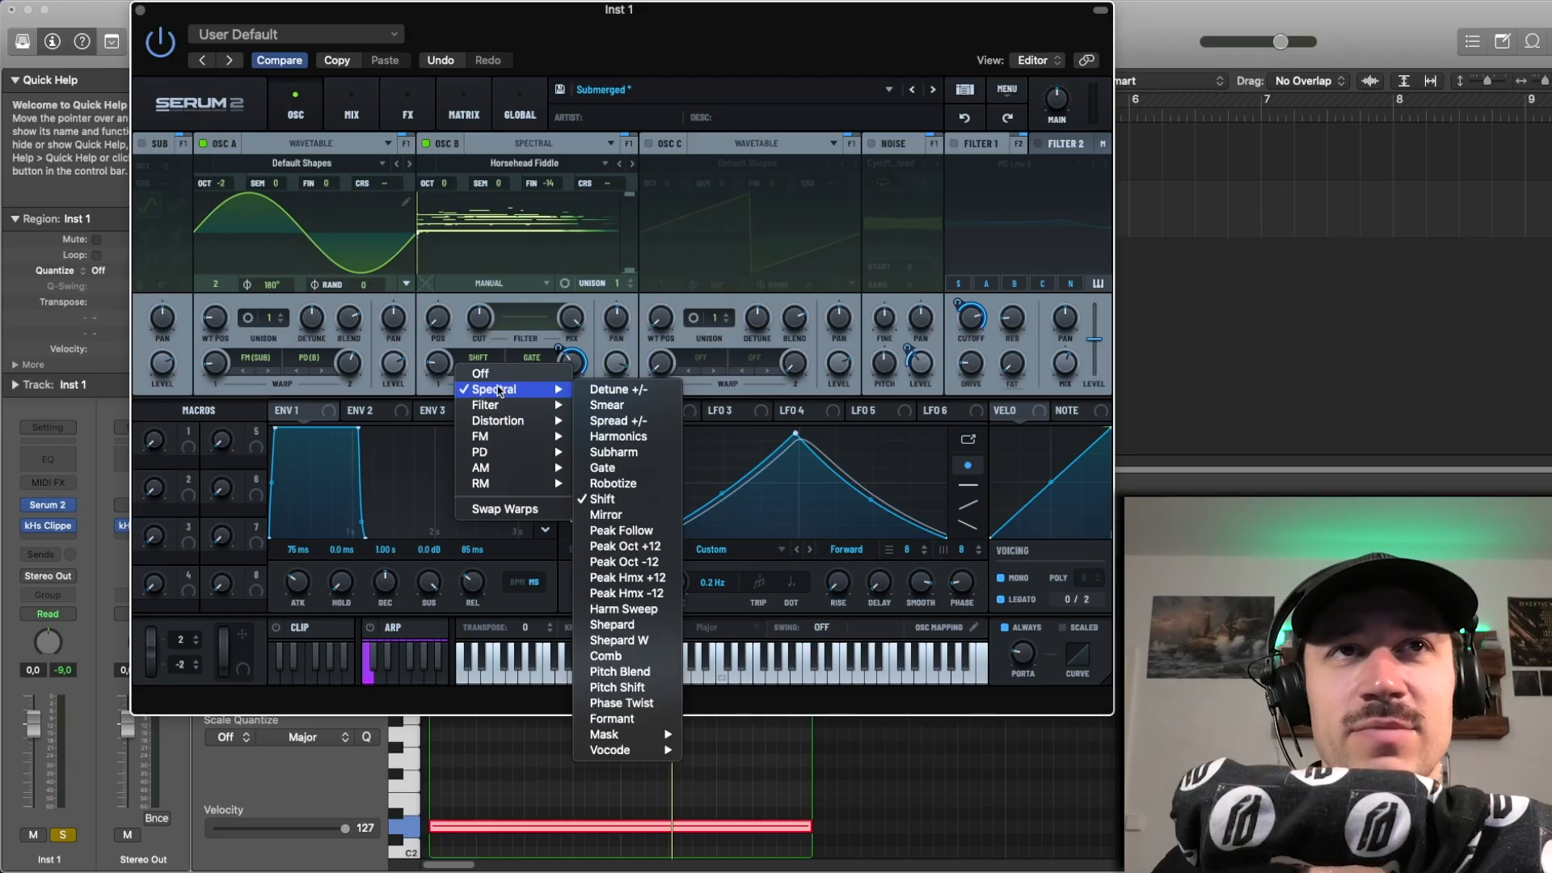
pyautogui.click(462, 351)
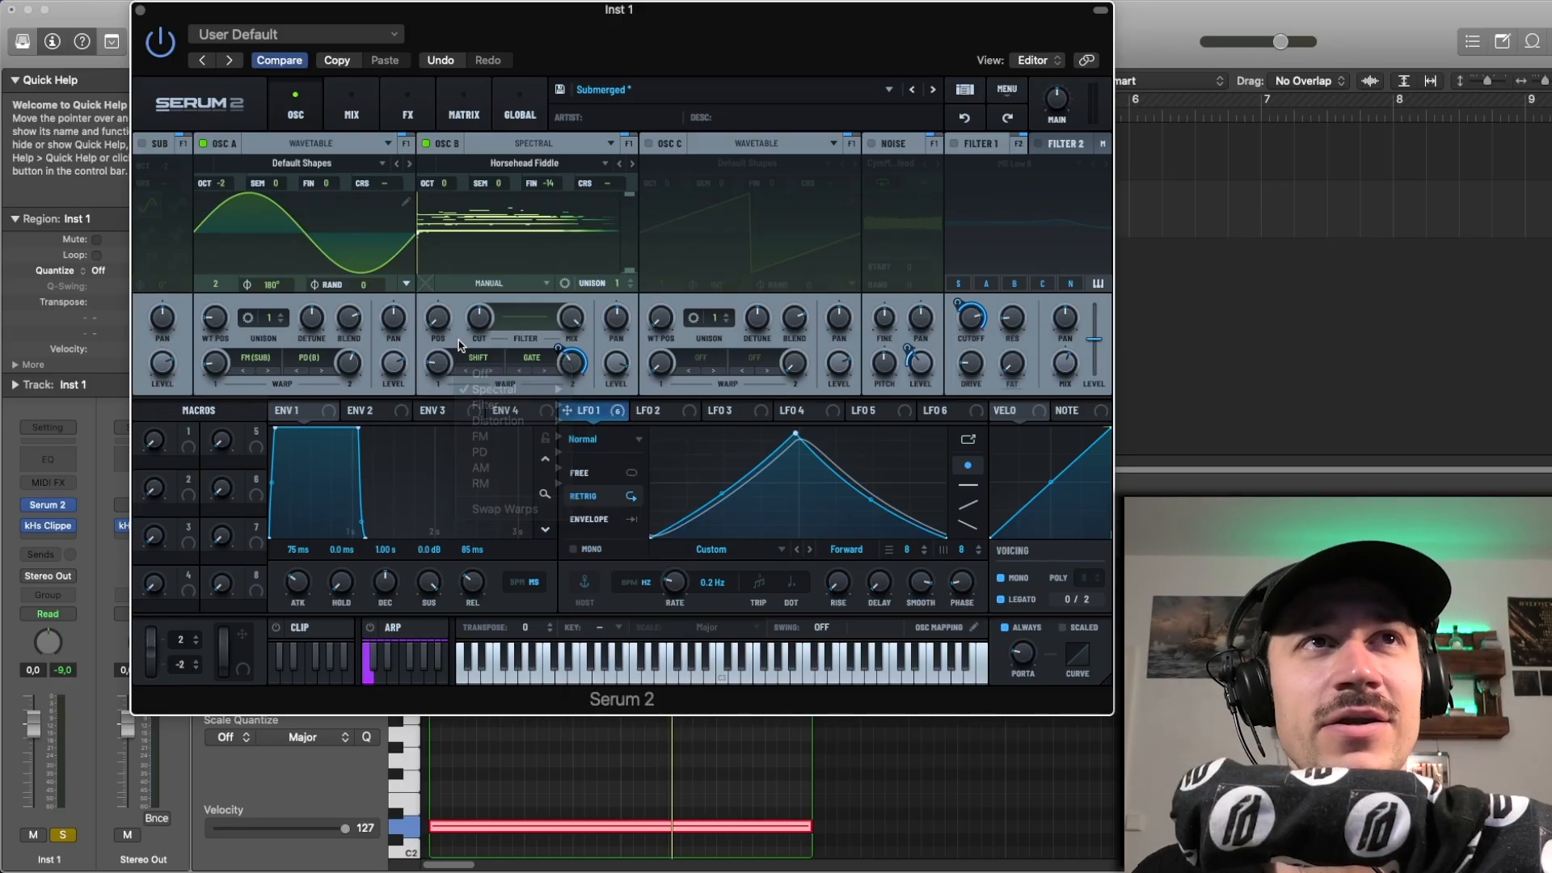
pyautogui.click(492, 358)
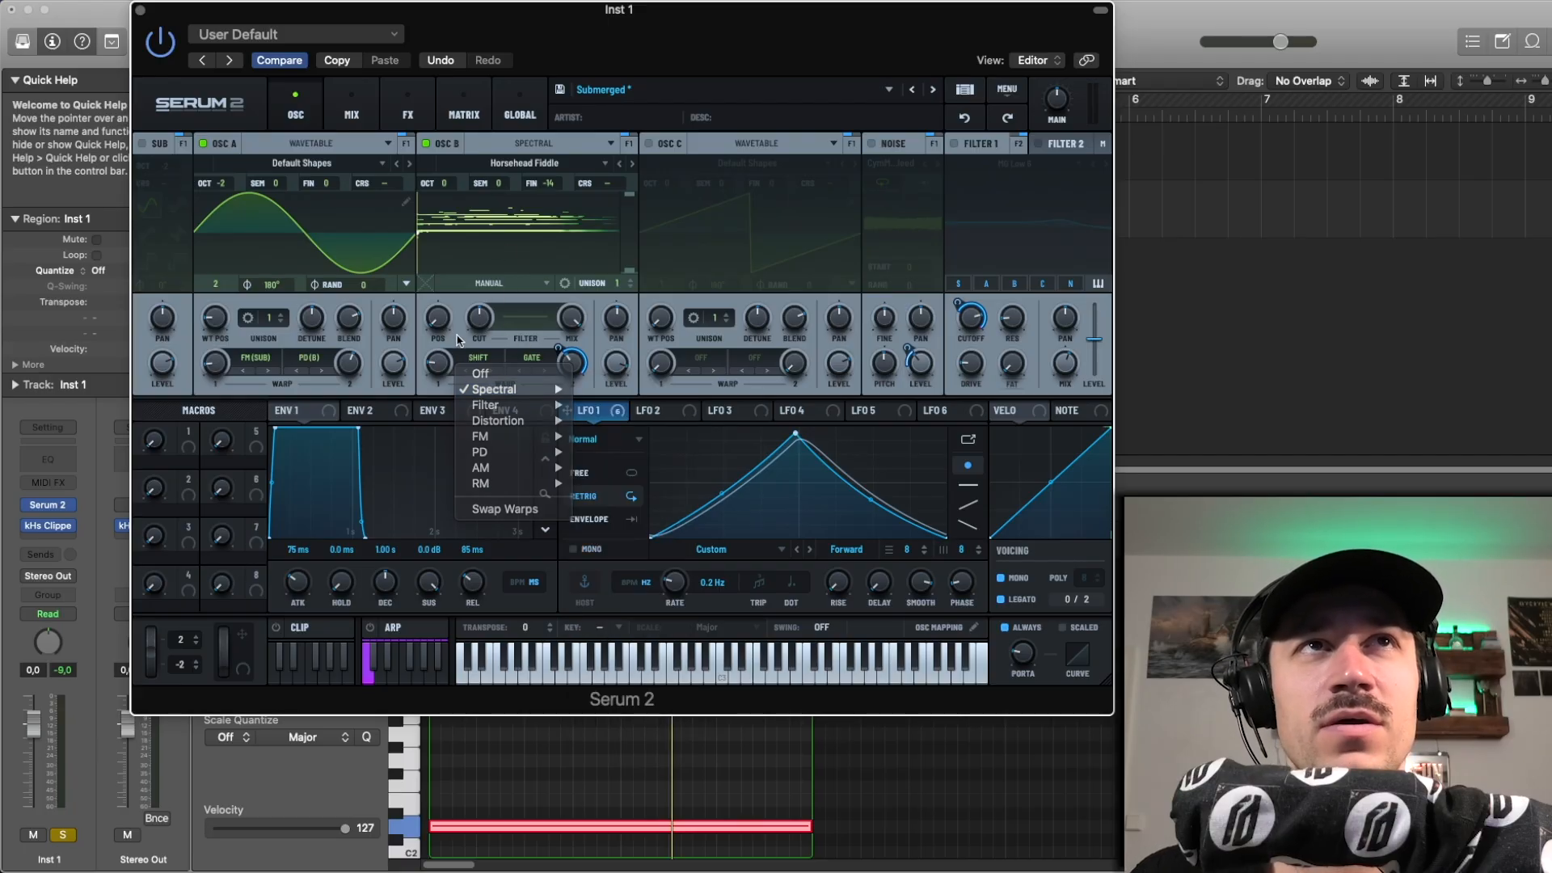
pyautogui.click(491, 233)
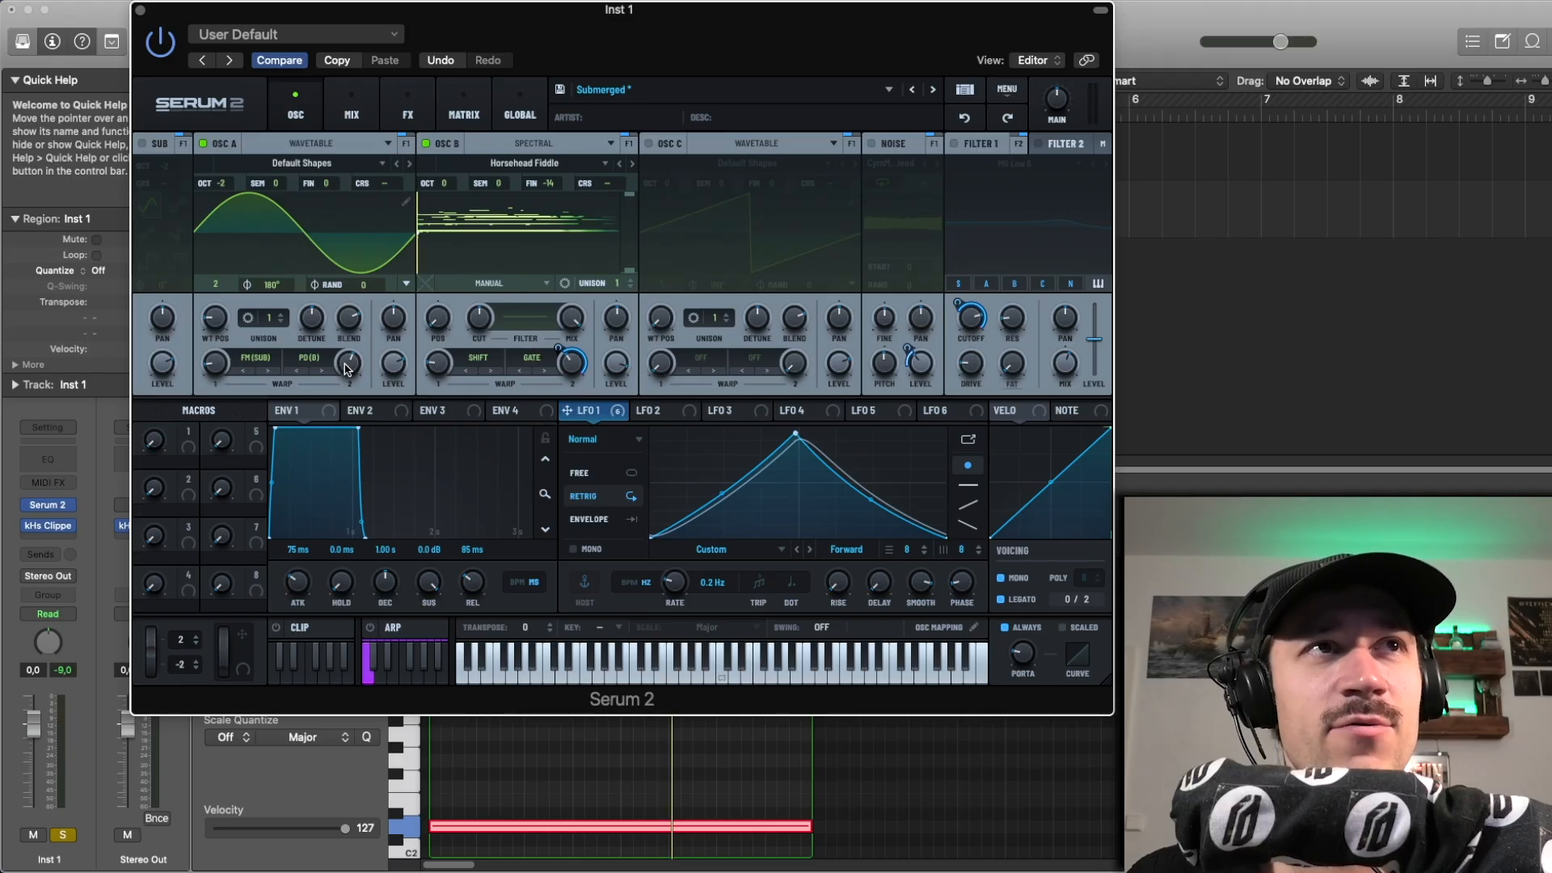
# Step: Play the region and turn on the sub oscillator
pyautogui.press('space')
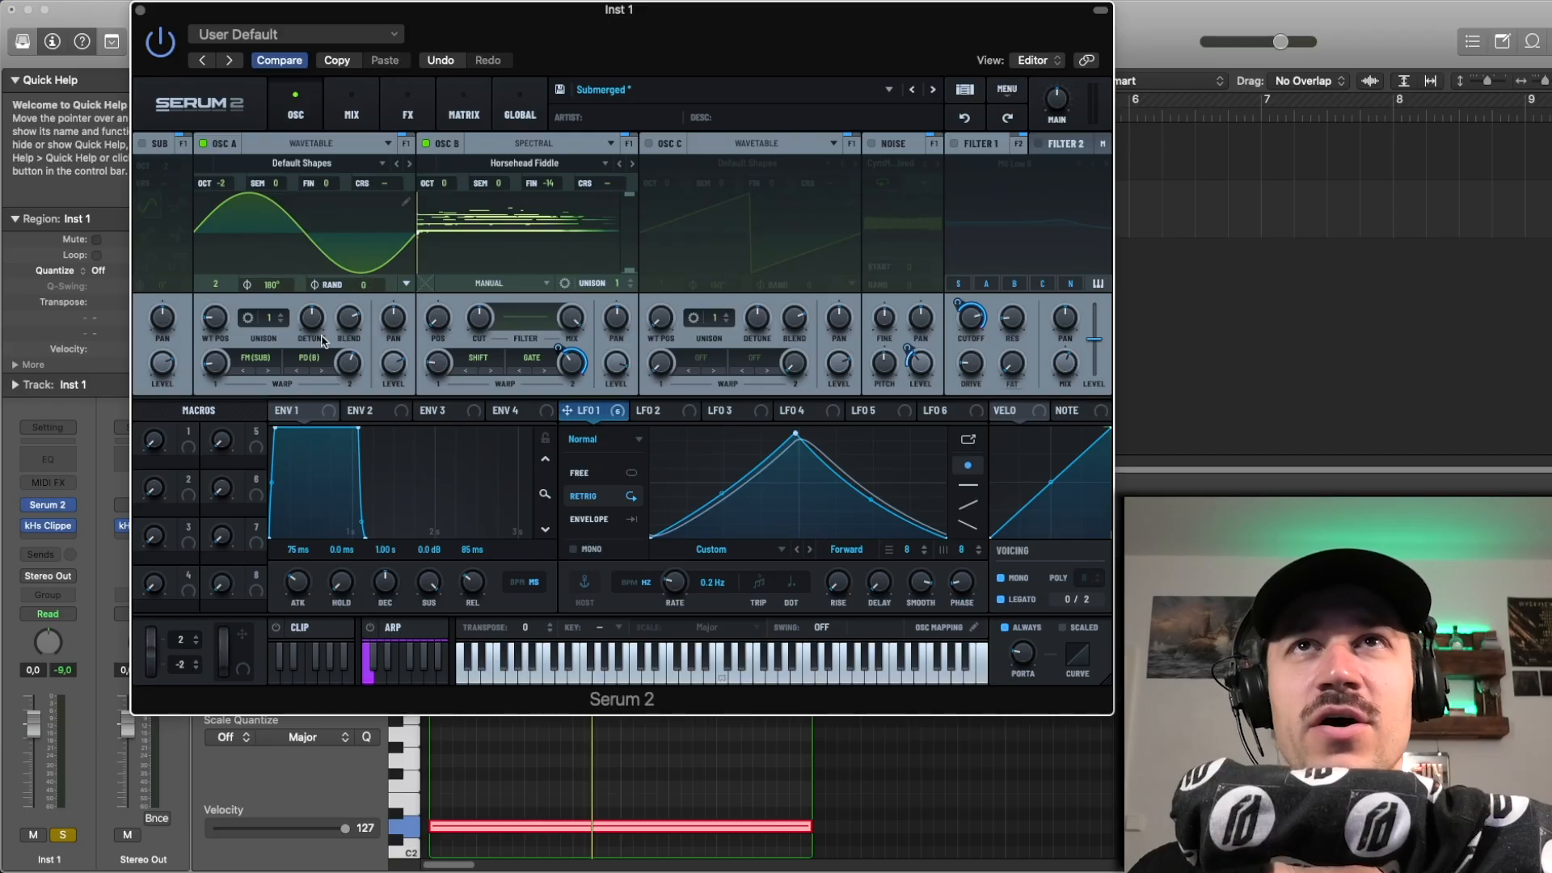
pyautogui.click(142, 145)
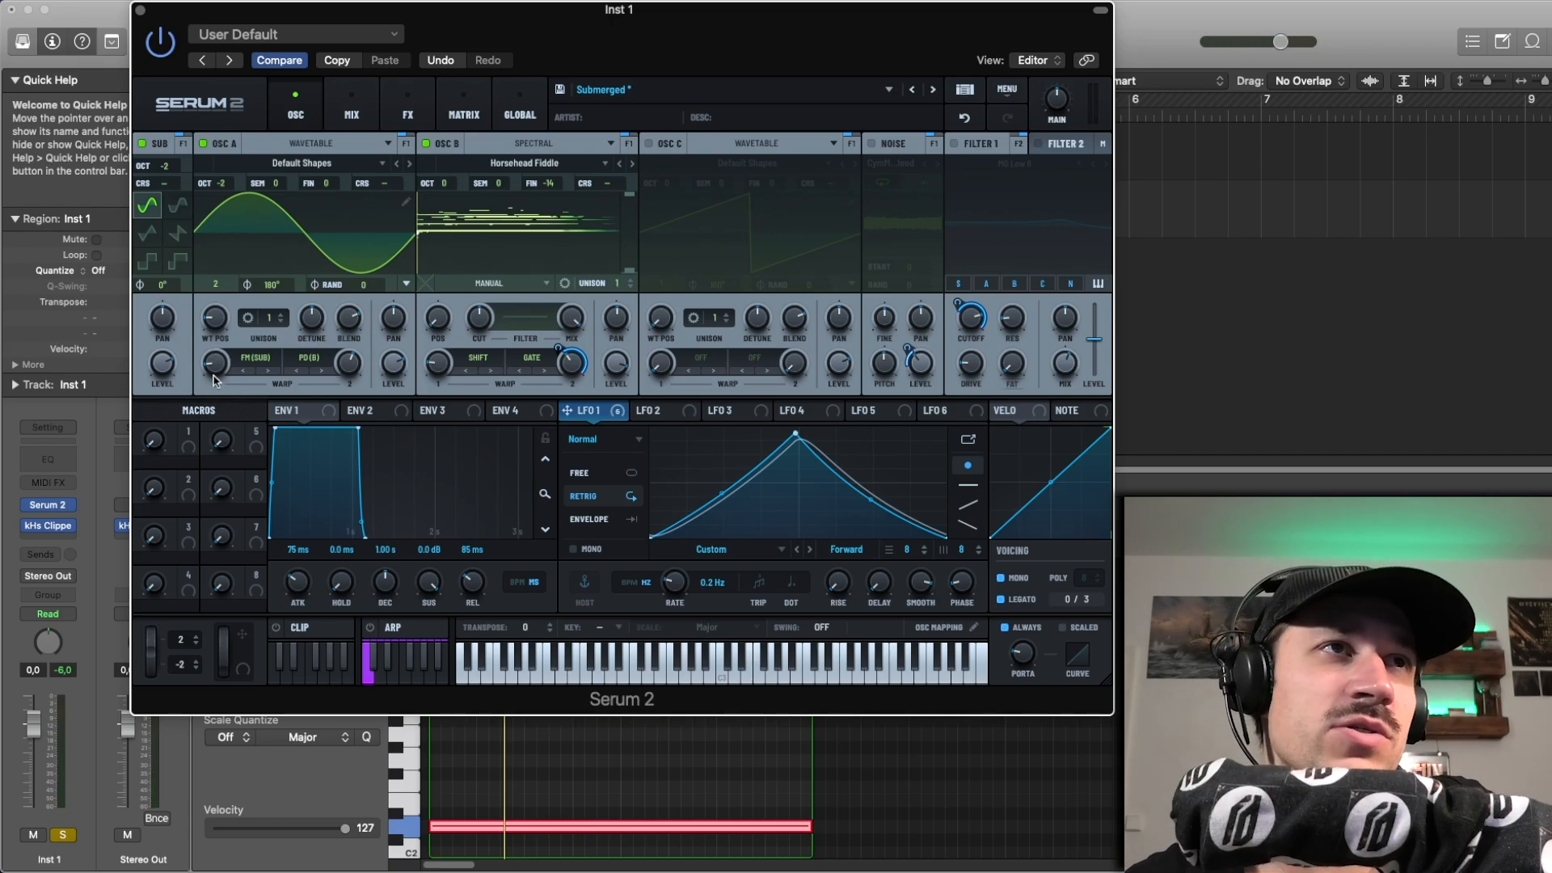
# Step: Play the region with different amounts of oscillator A's FM (Sub) warp, including its default, undoing each change
pyautogui.moveTo(219, 368)
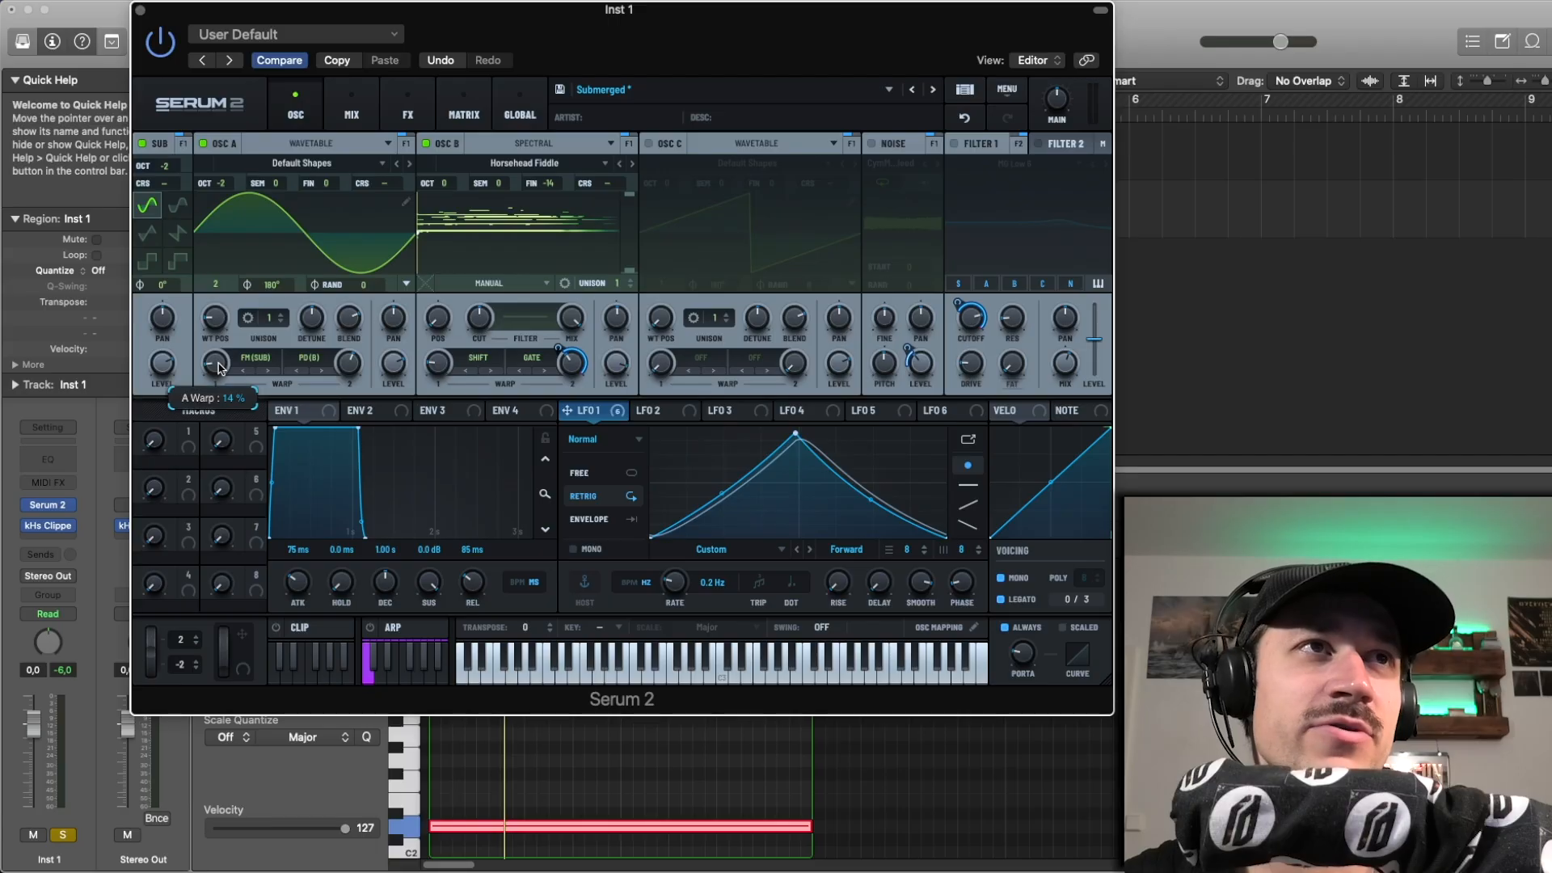
pyautogui.moveTo(218, 368)
pyautogui.mouseDown()
pyautogui.moveTo(221, 326)
pyautogui.moveTo(210, 363)
pyautogui.mouseUp()
pyautogui.press('space')
pyautogui.click(964, 118)
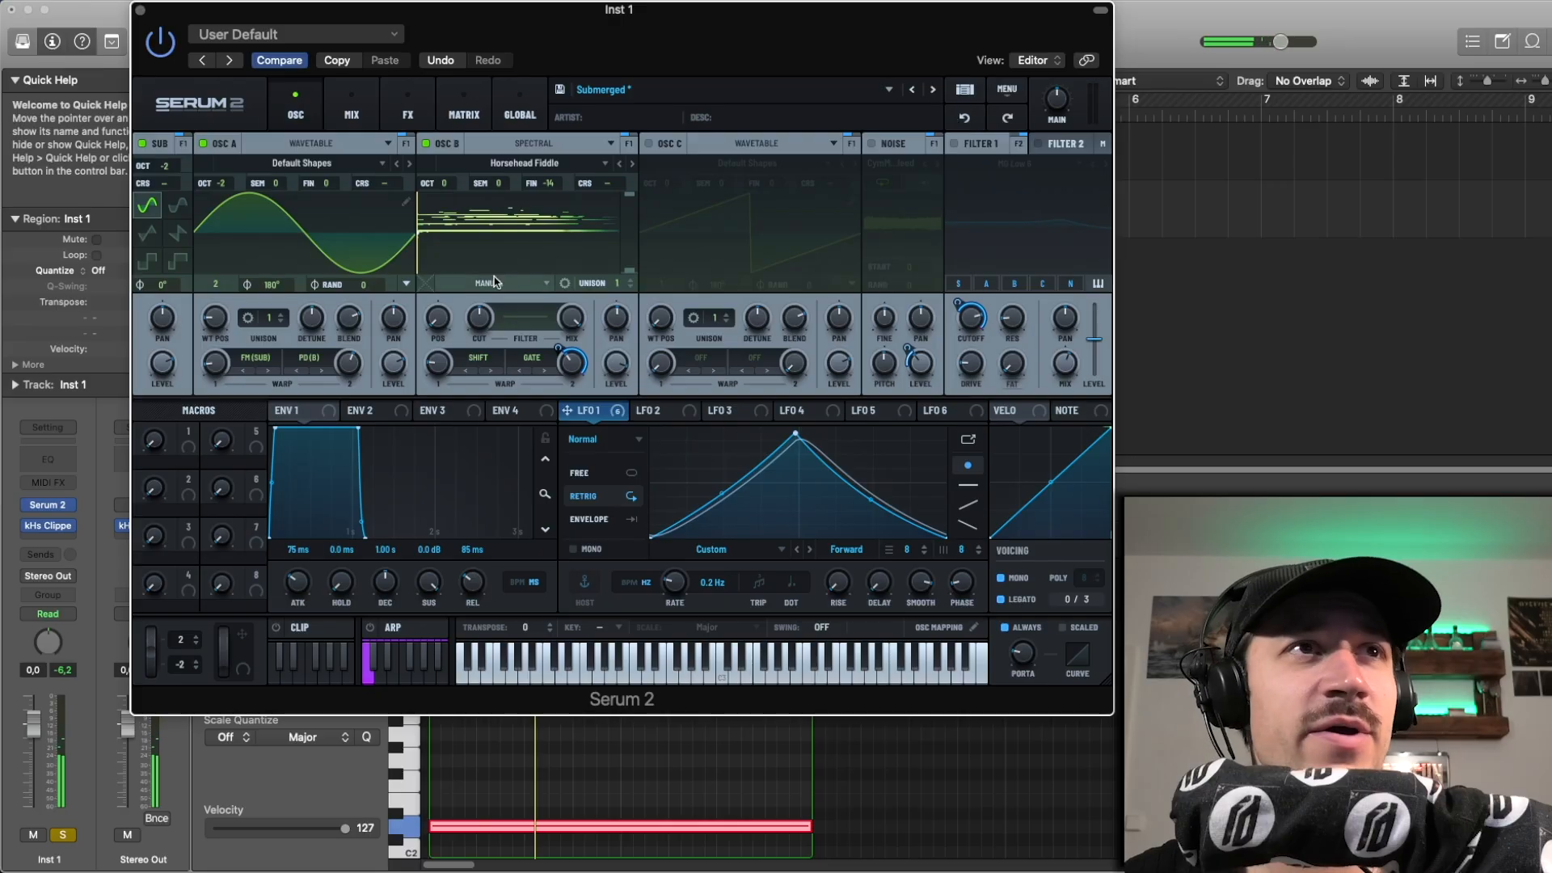
pyautogui.press('space')
pyautogui.doubleClick(212, 365)
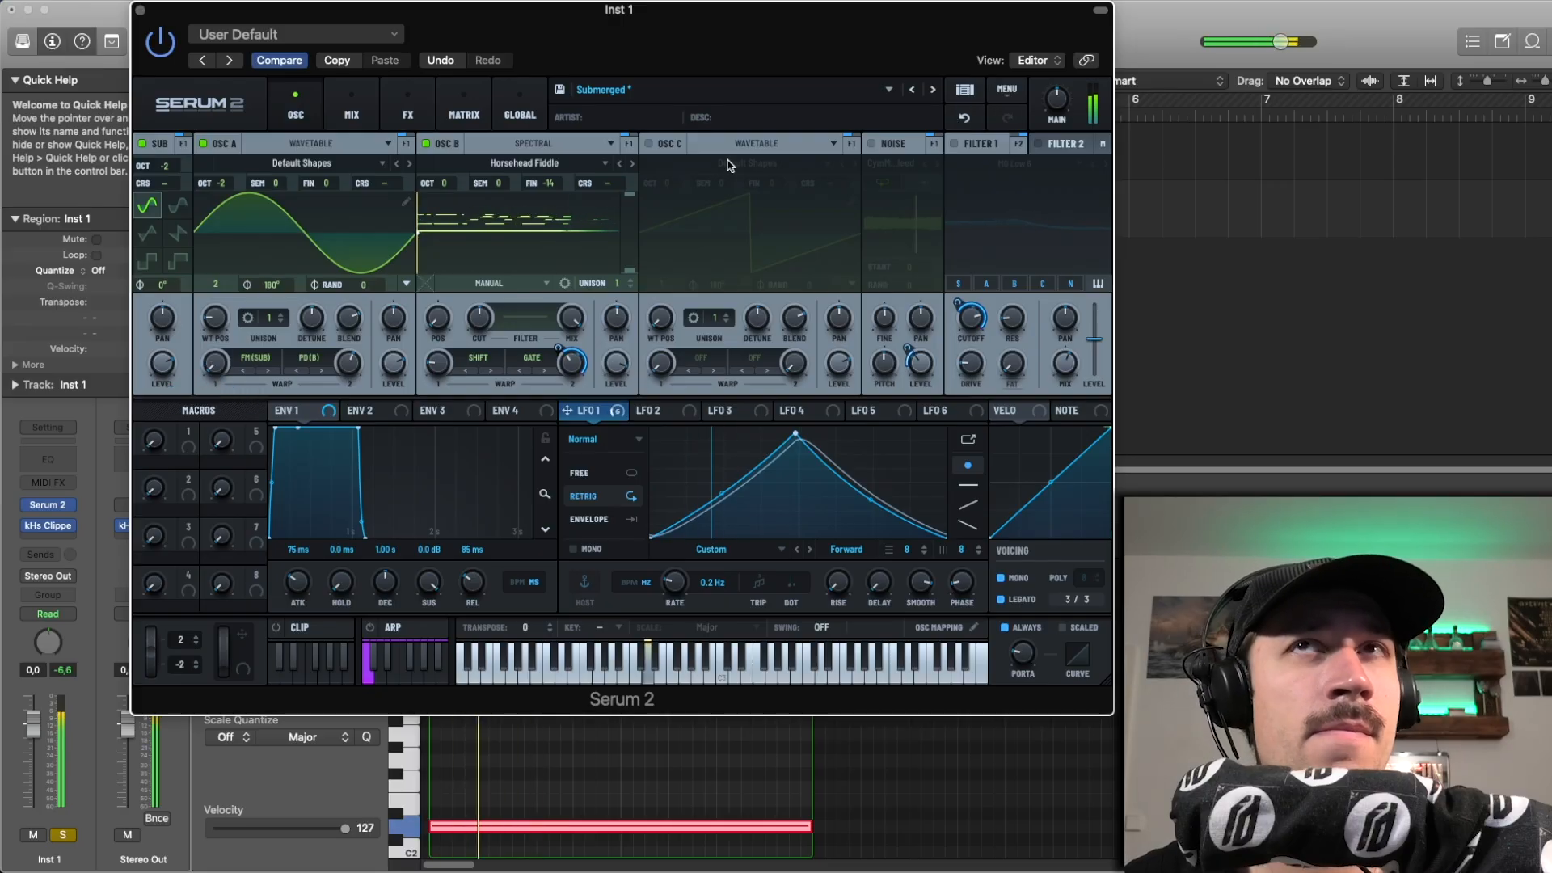
pyautogui.press('space')
pyautogui.click(964, 118)
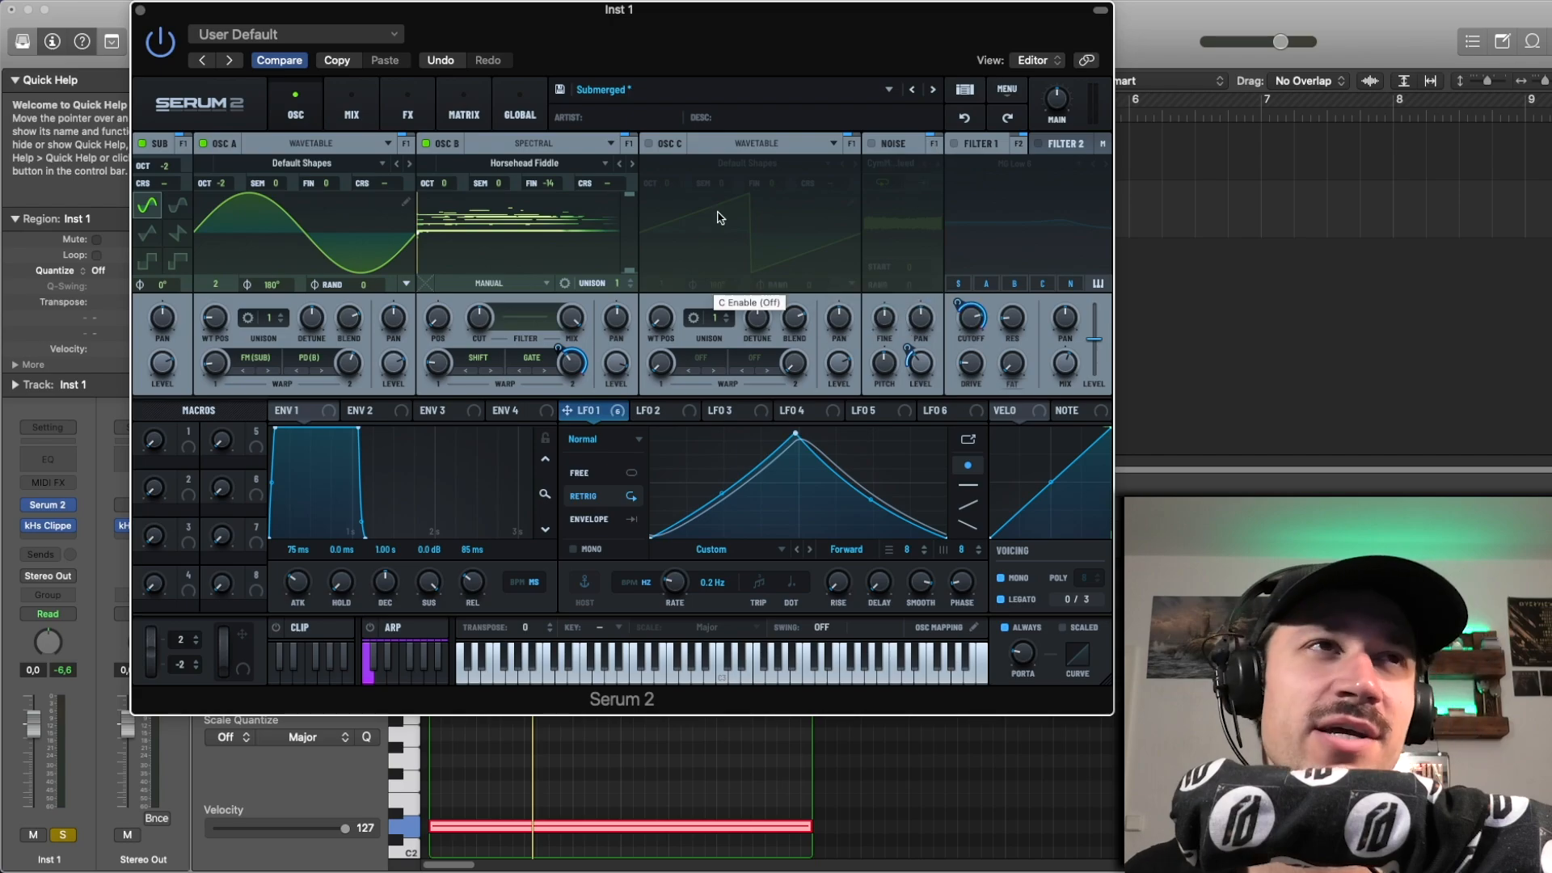
# Step: Play the region without noise, turn on the noise oscillator, and listen to the difference
pyautogui.press('space')
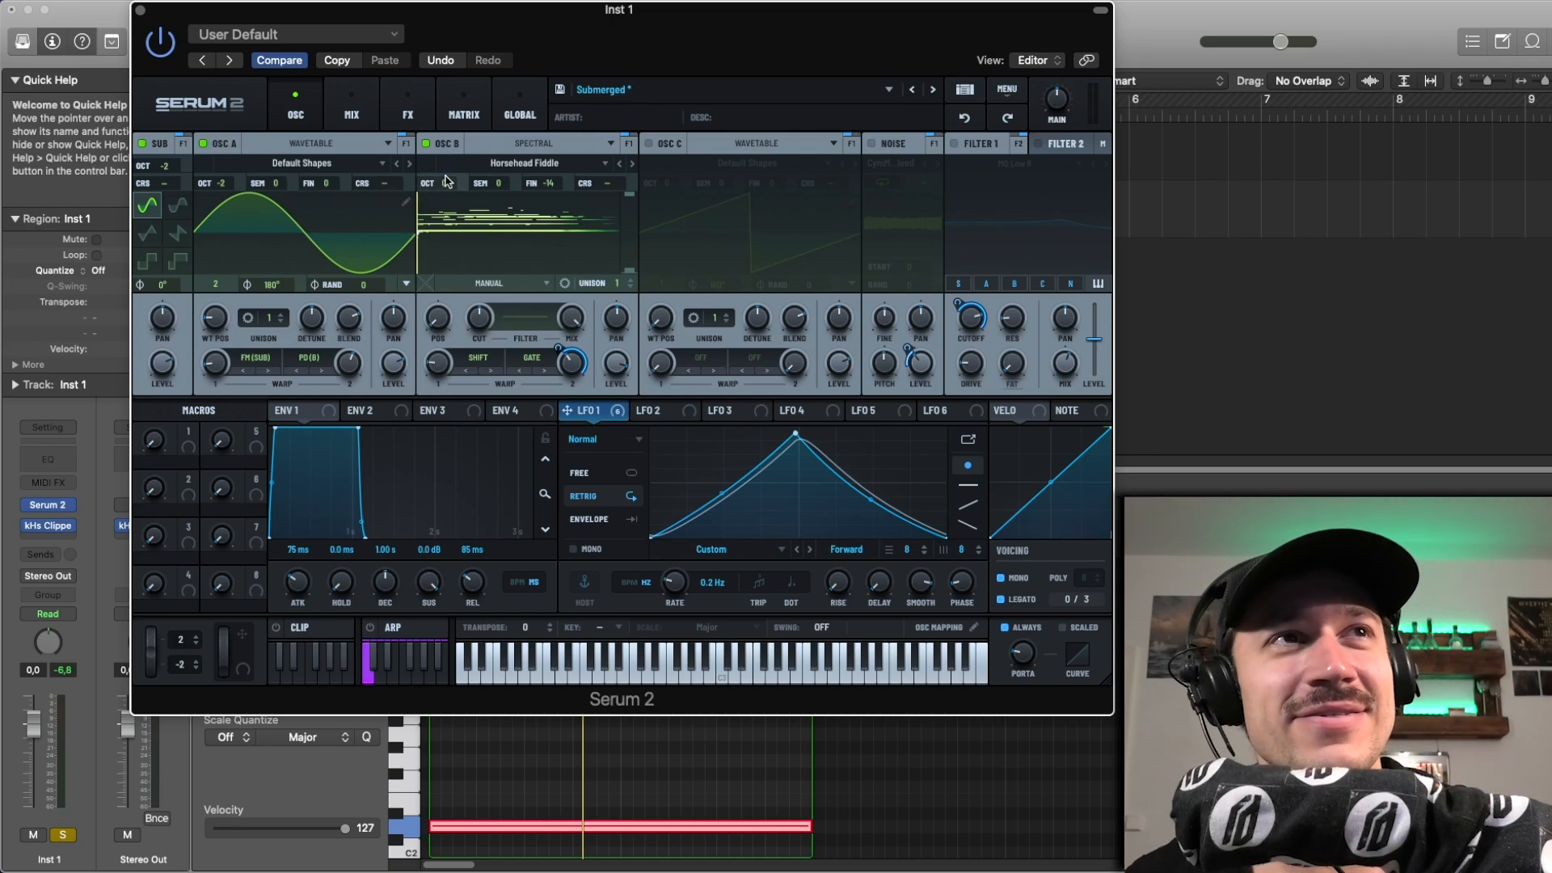
pyautogui.press('space')
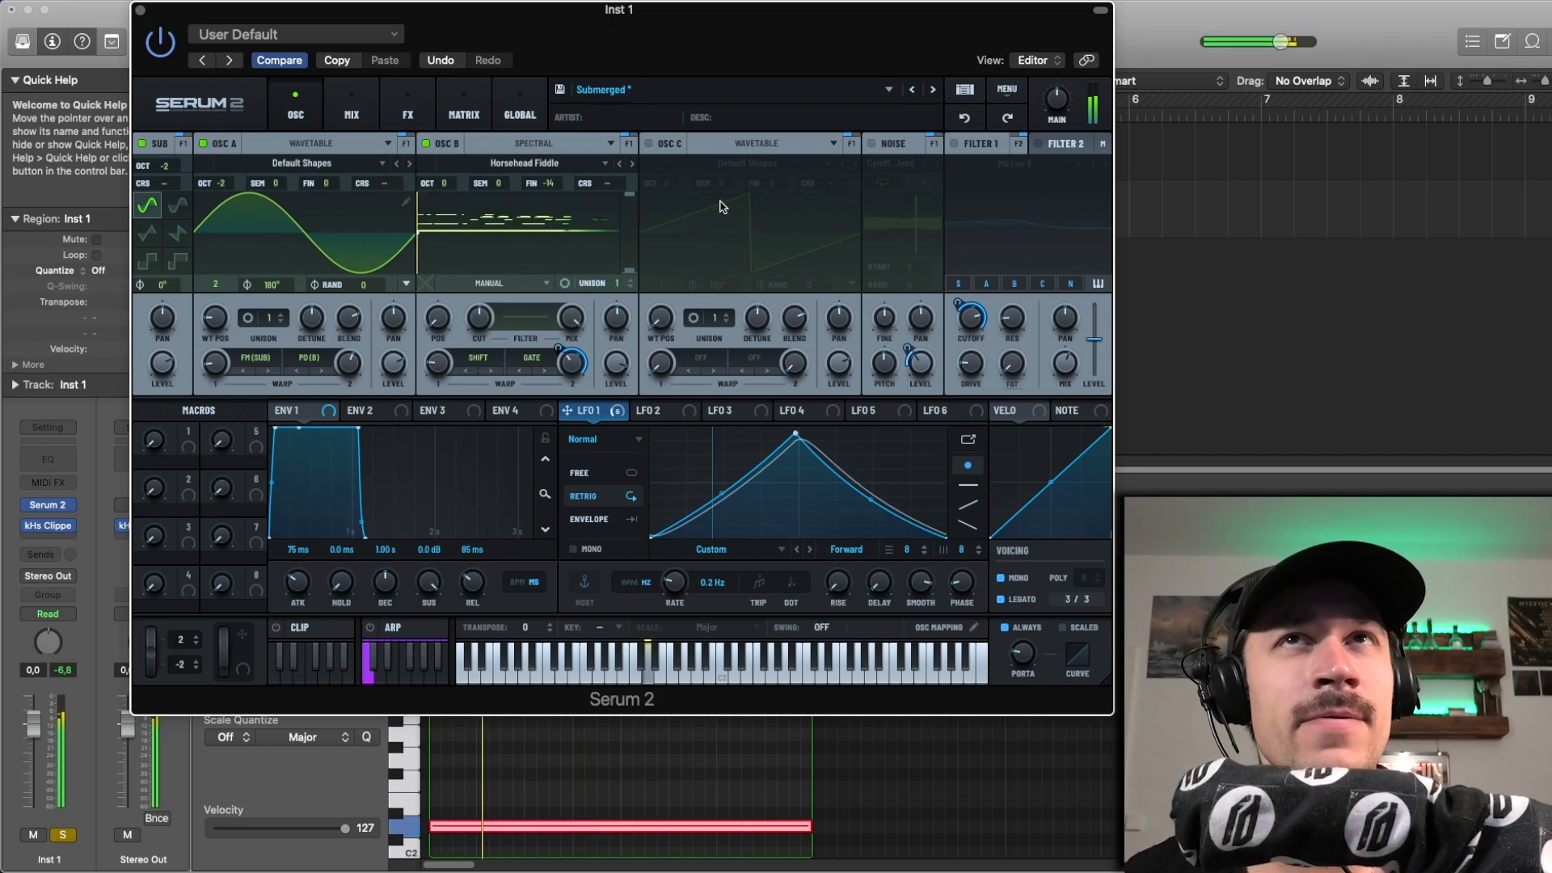
pyautogui.press('space')
pyautogui.click(879, 148)
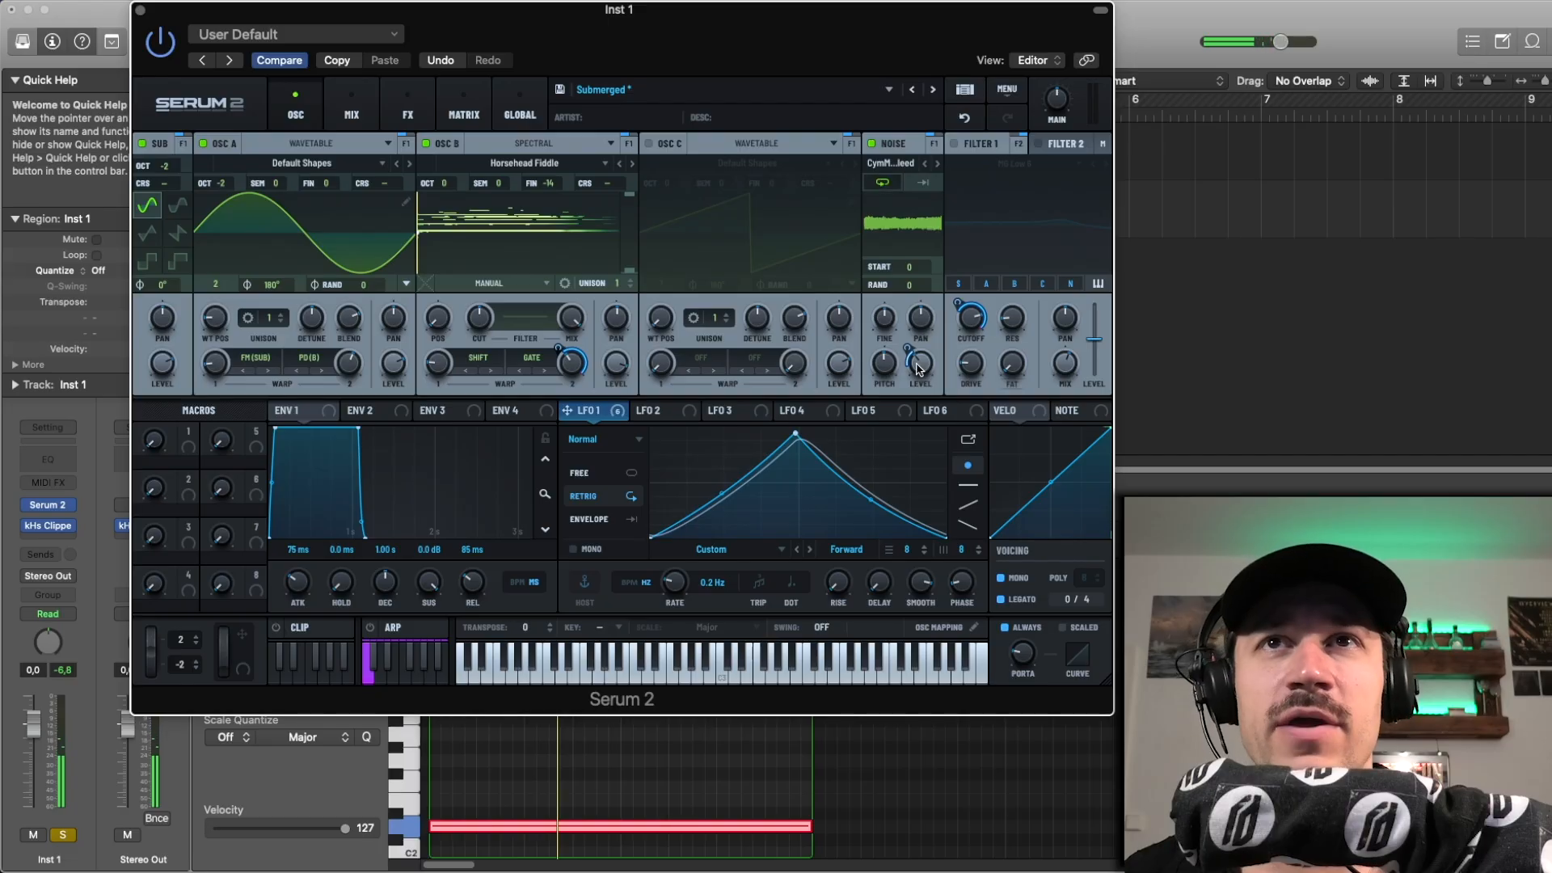
pyautogui.press('space')
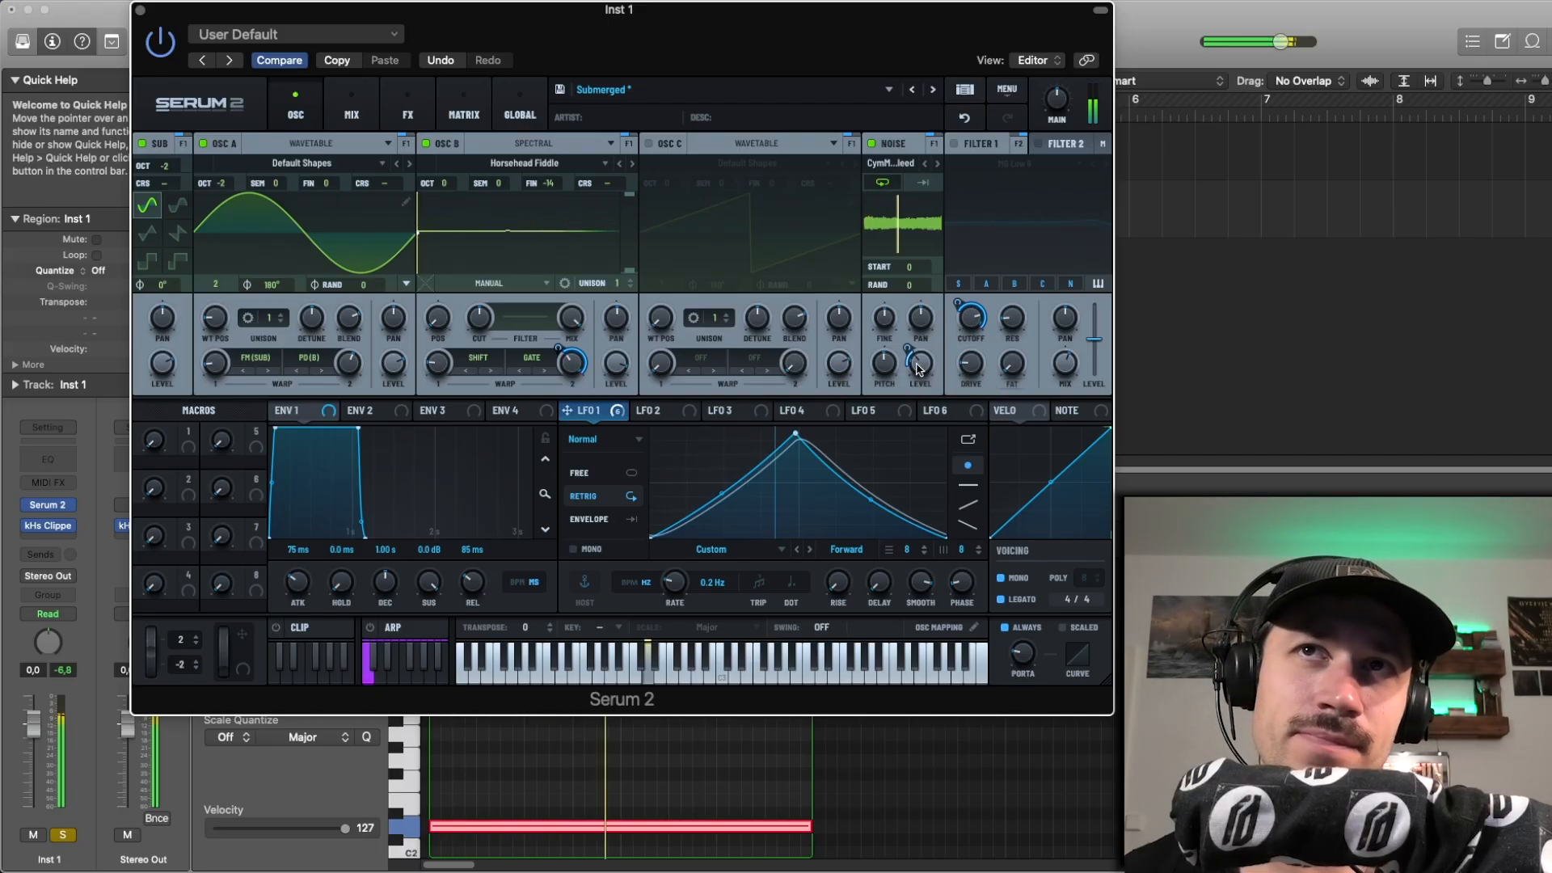
pyautogui.press('space')
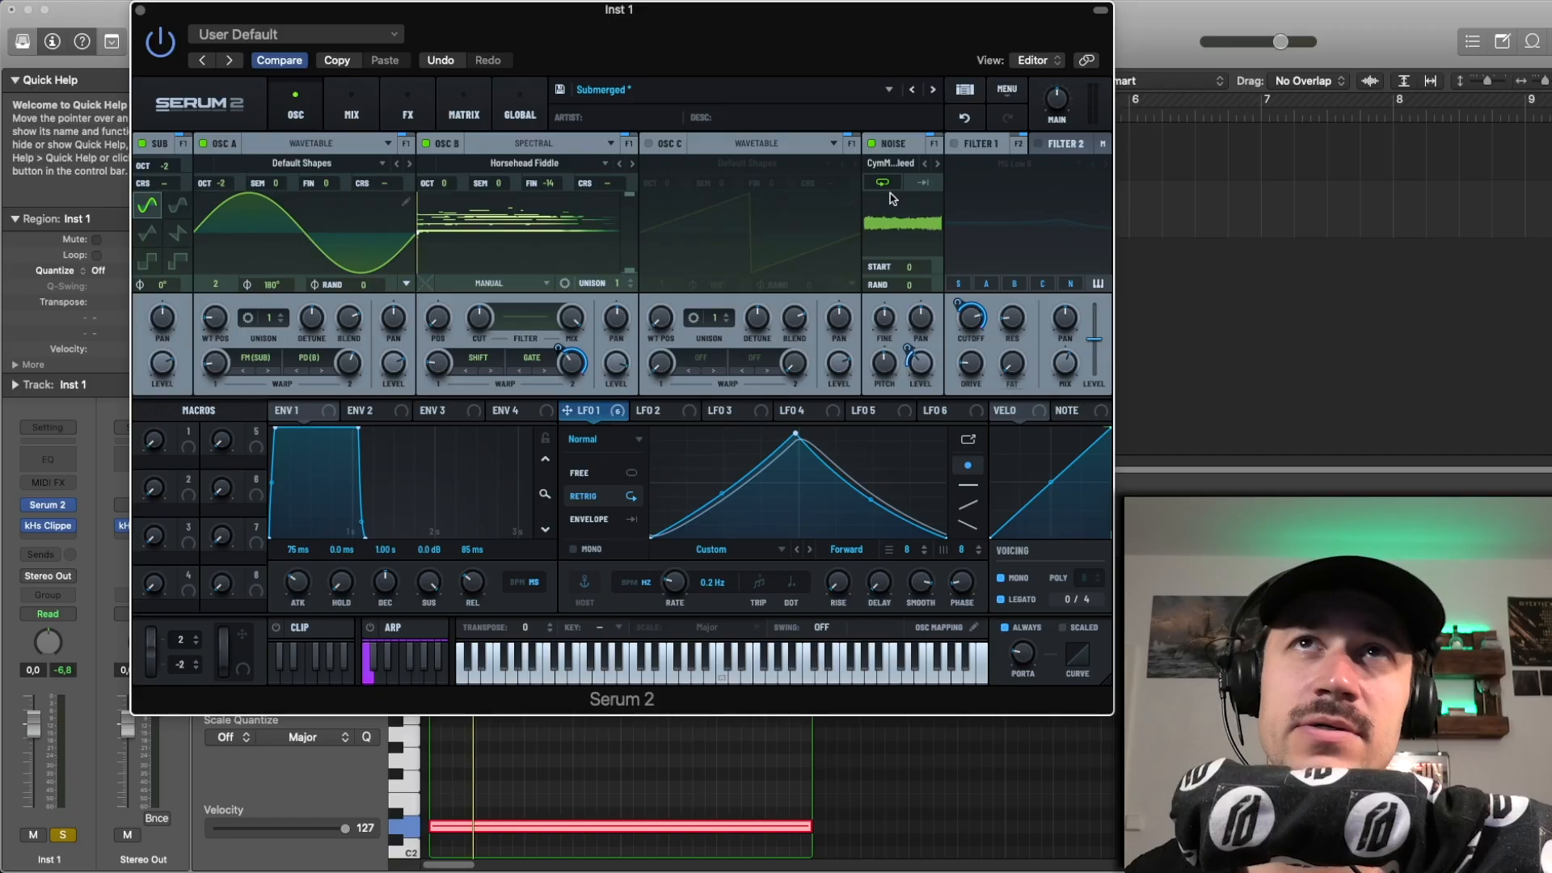
# Step: Check the noise oscillator's sample and the LFO modulation on its level, and play the region
pyautogui.click(892, 164)
pyautogui.click(894, 166)
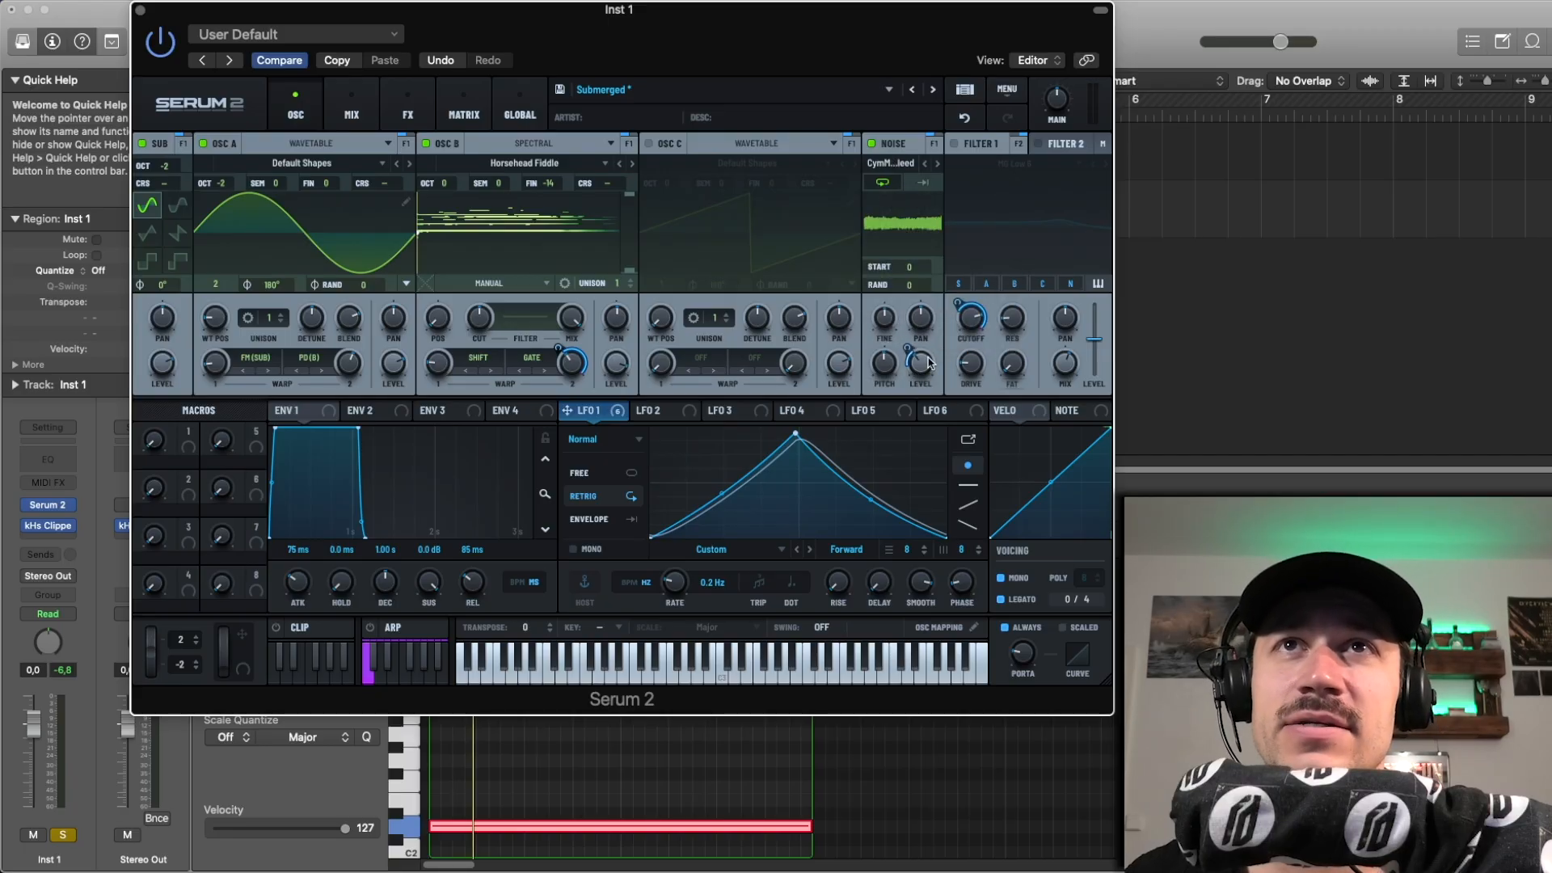
pyautogui.moveTo(911, 347)
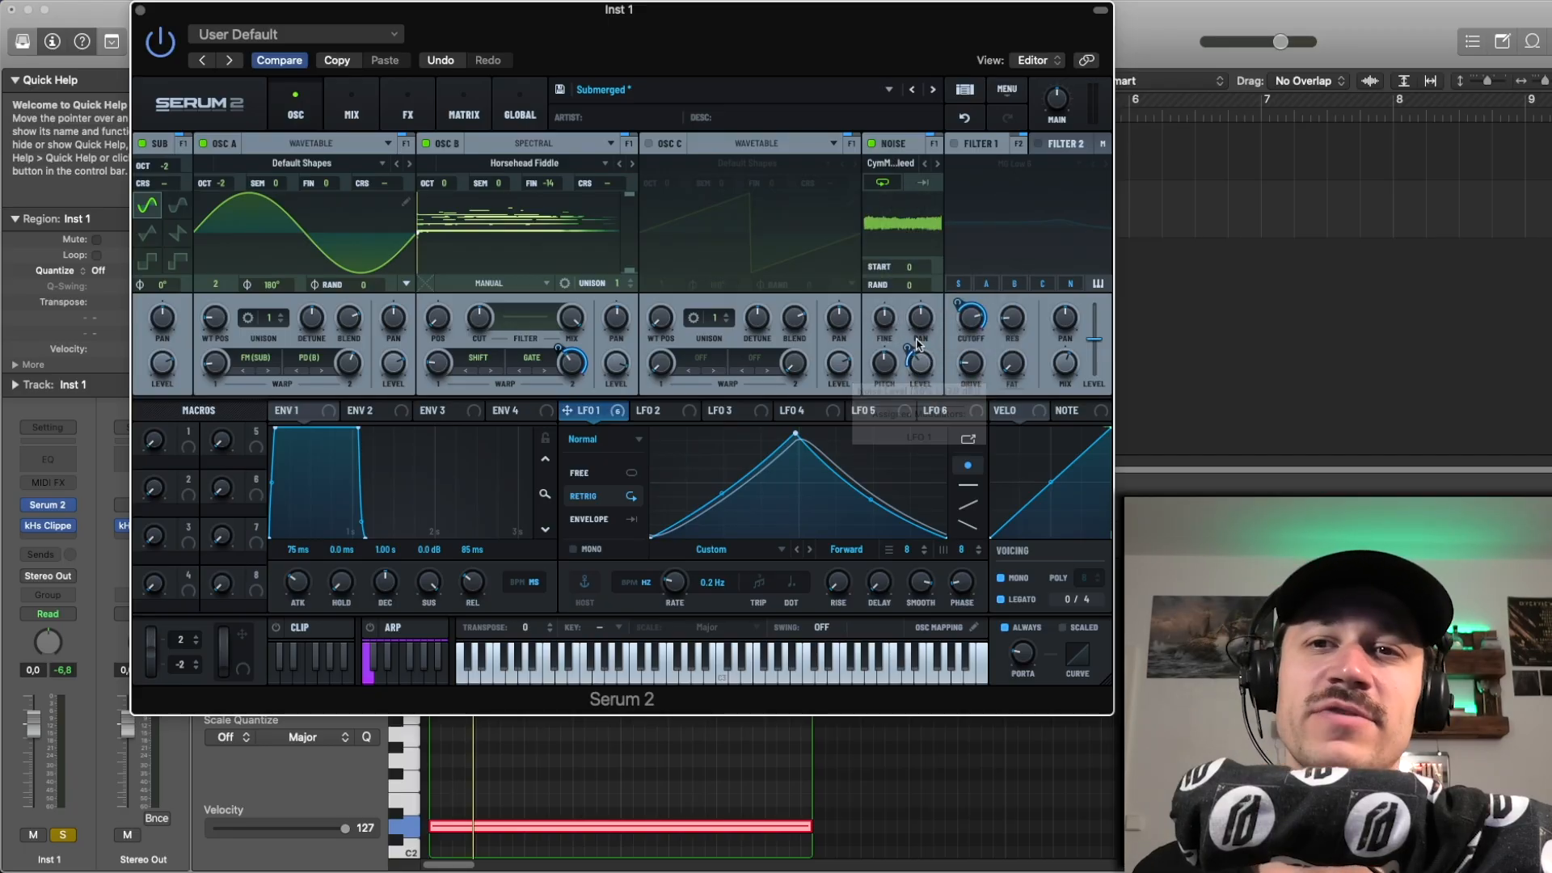
pyautogui.press('space')
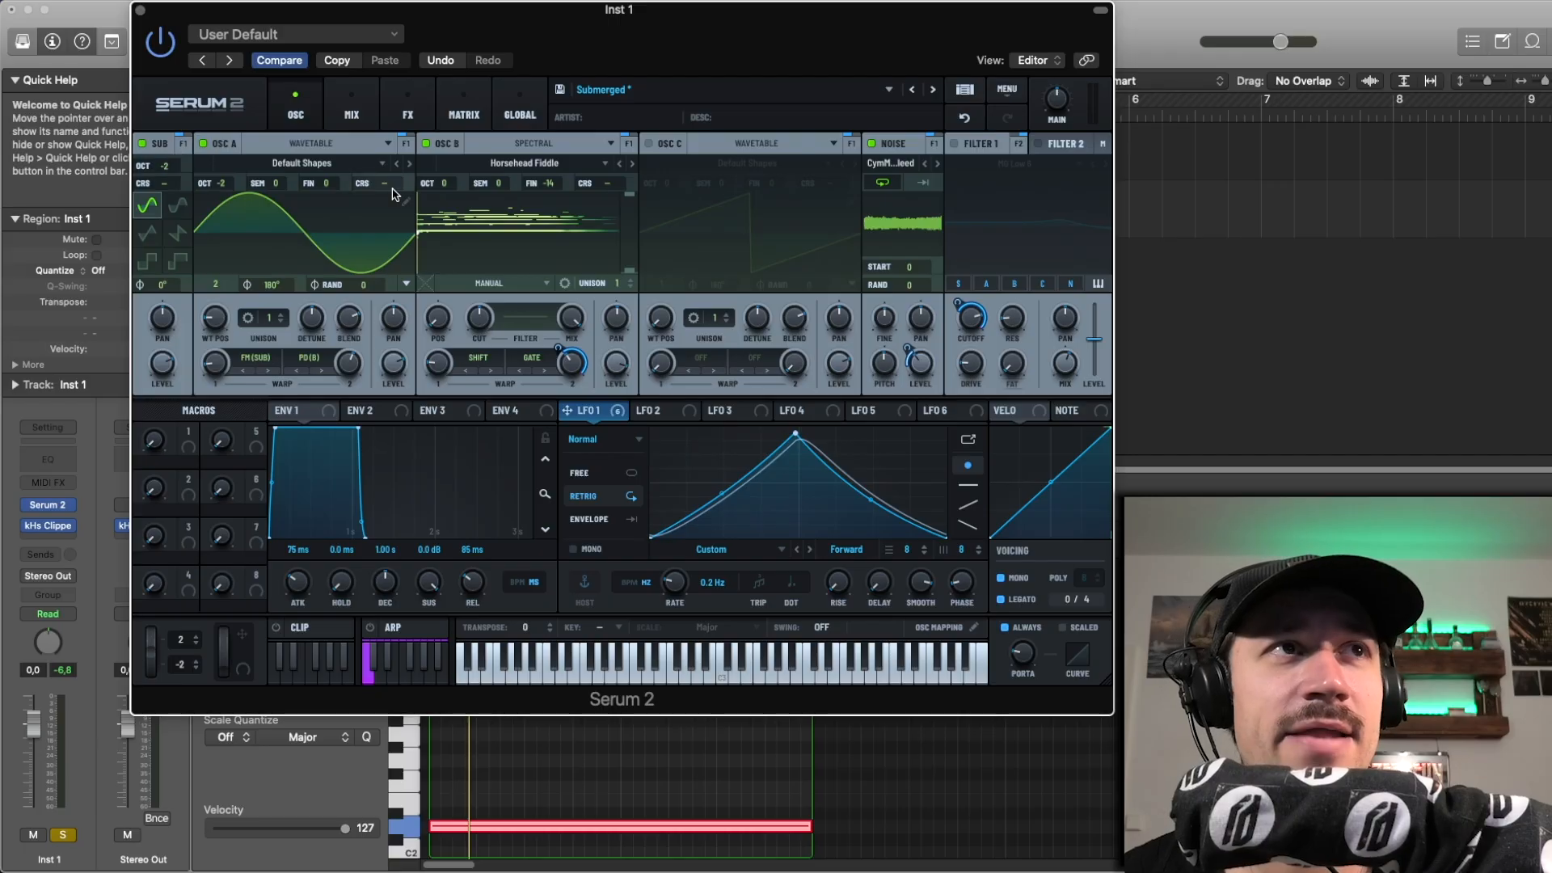
# Step: Turn on filter 1 and play the region, undoing a trial change to its mix and comparing the bypassed sound
pyautogui.click(954, 144)
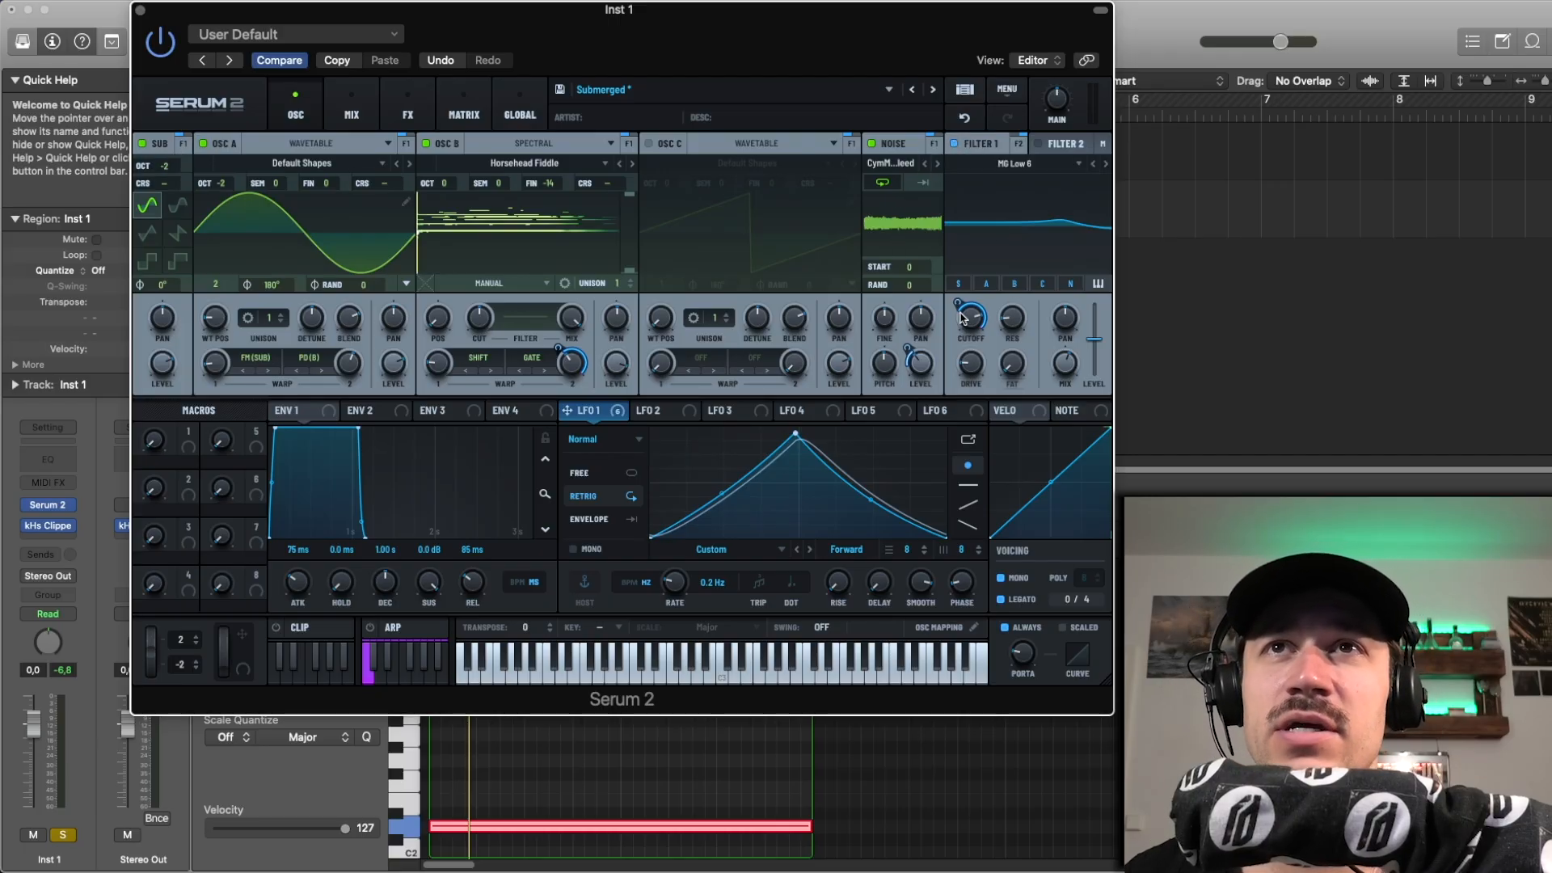
pyautogui.press('space')
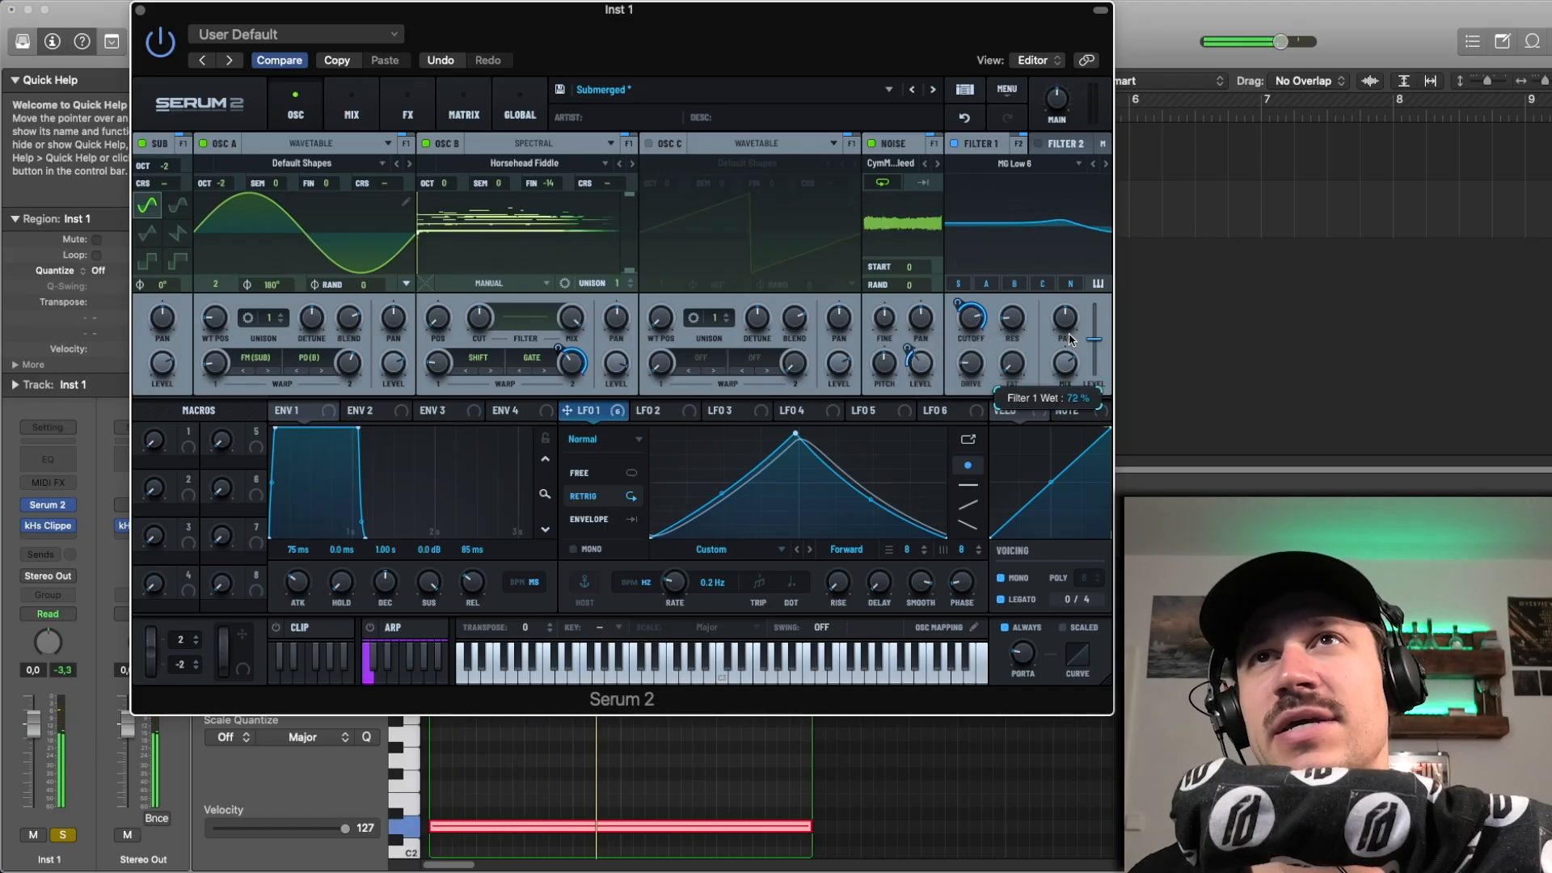
pyautogui.click(966, 120)
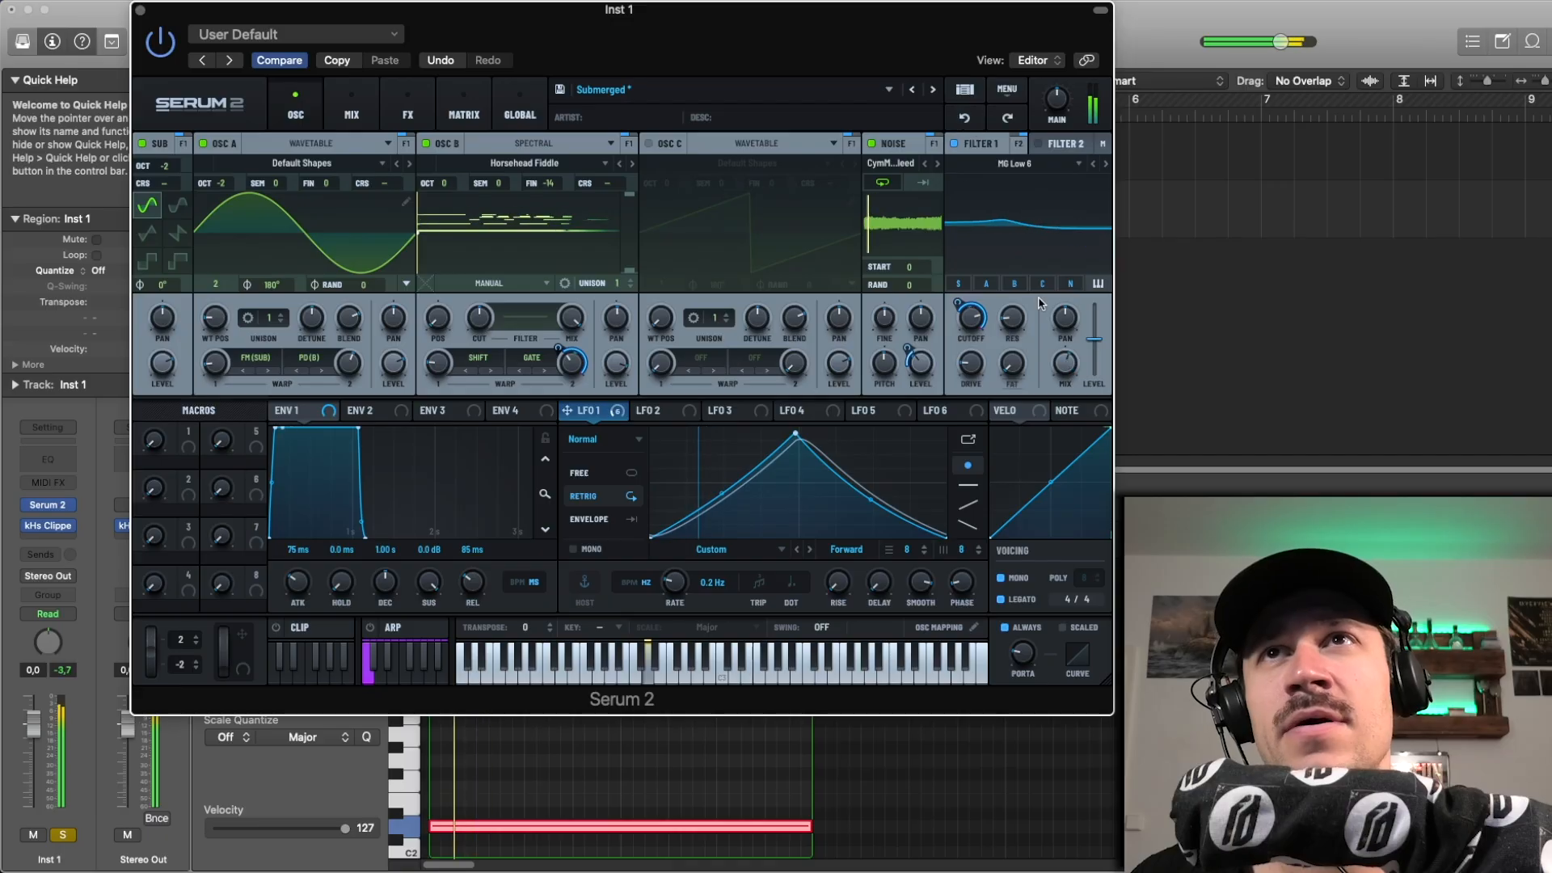
pyautogui.click(954, 144)
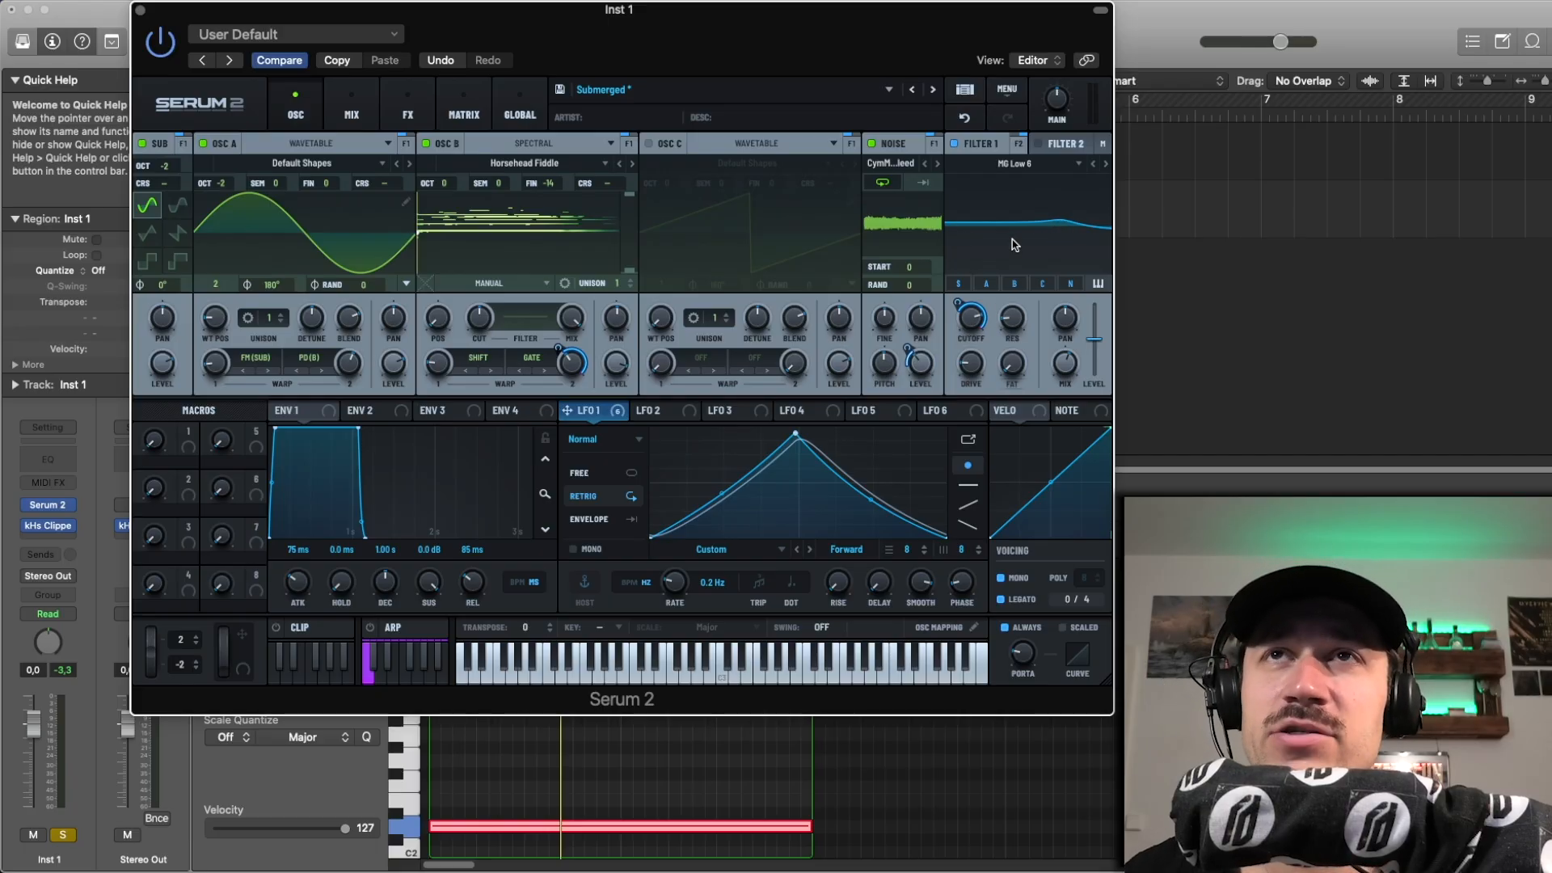
pyautogui.press('space')
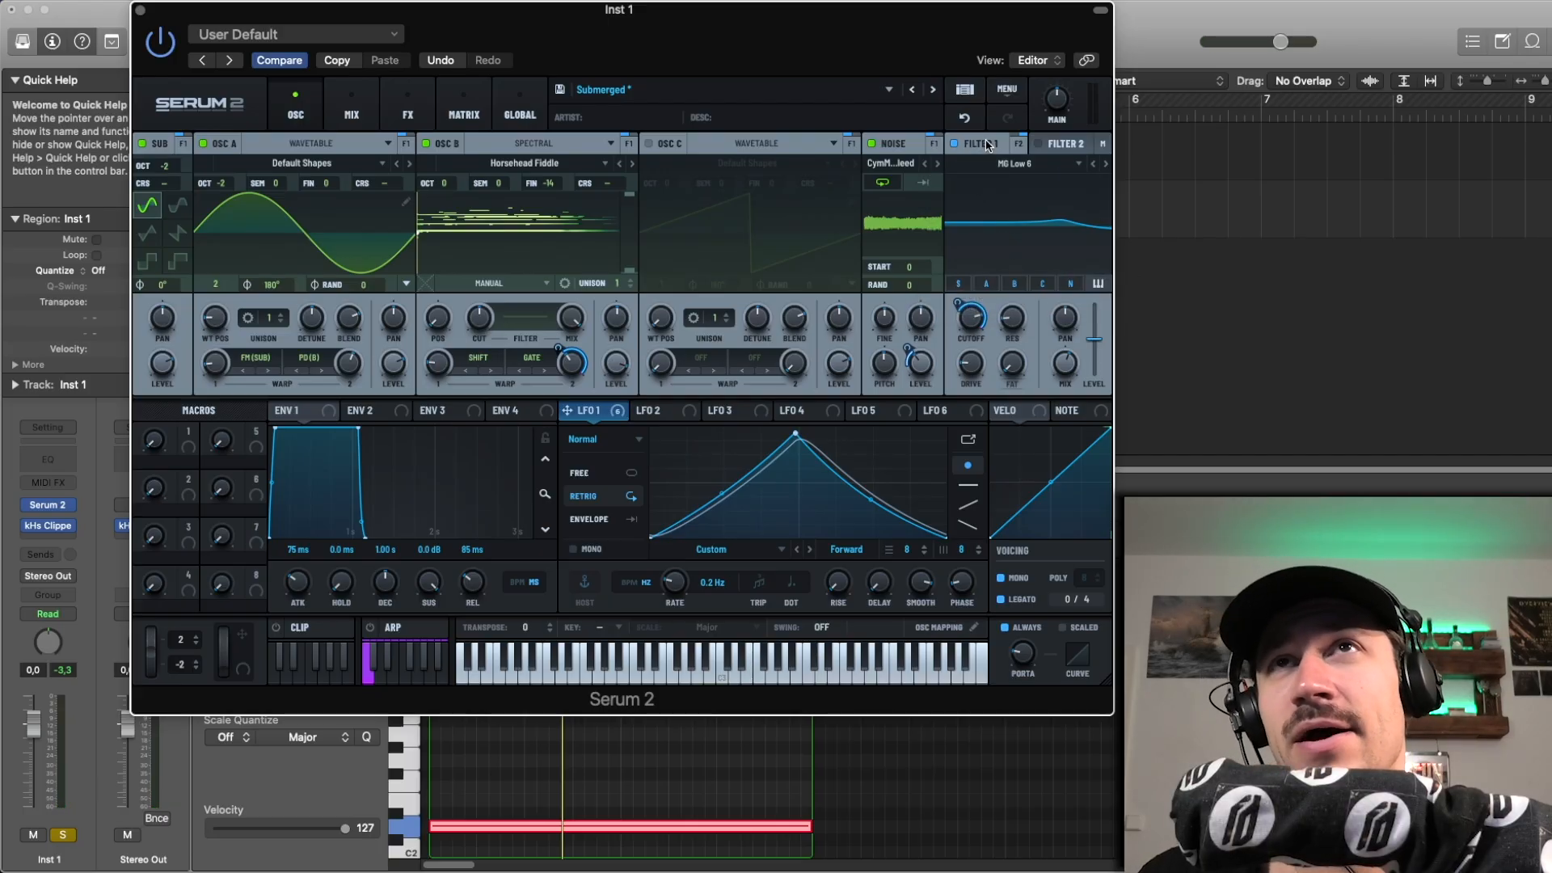
# Step: Turn on filter 2 and check filter 1's output routing
pyautogui.click(1055, 146)
pyautogui.click(1041, 145)
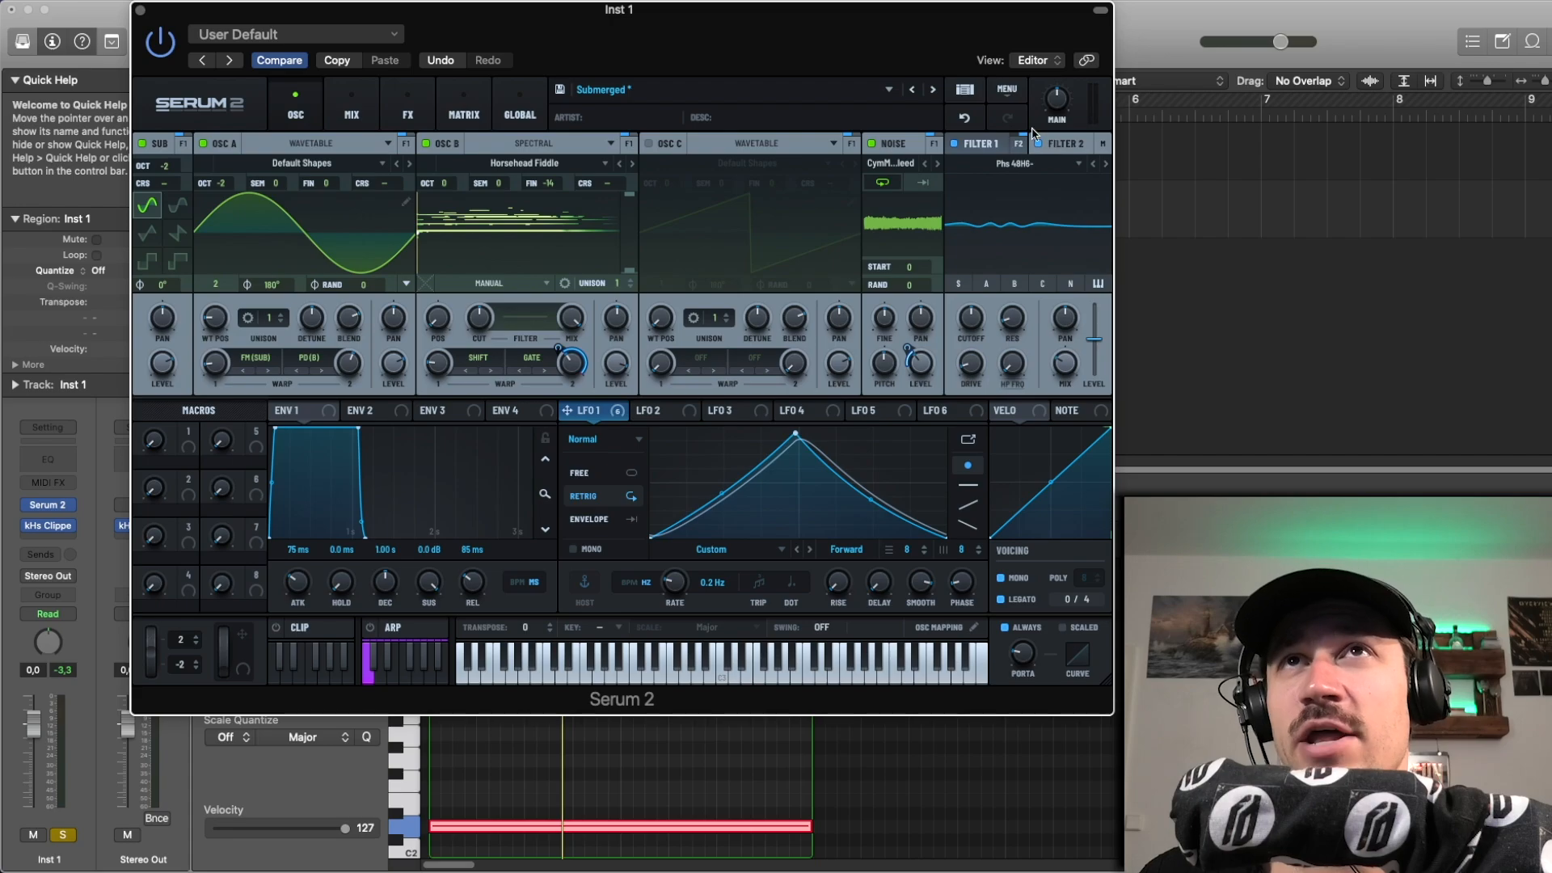
pyautogui.click(1019, 147)
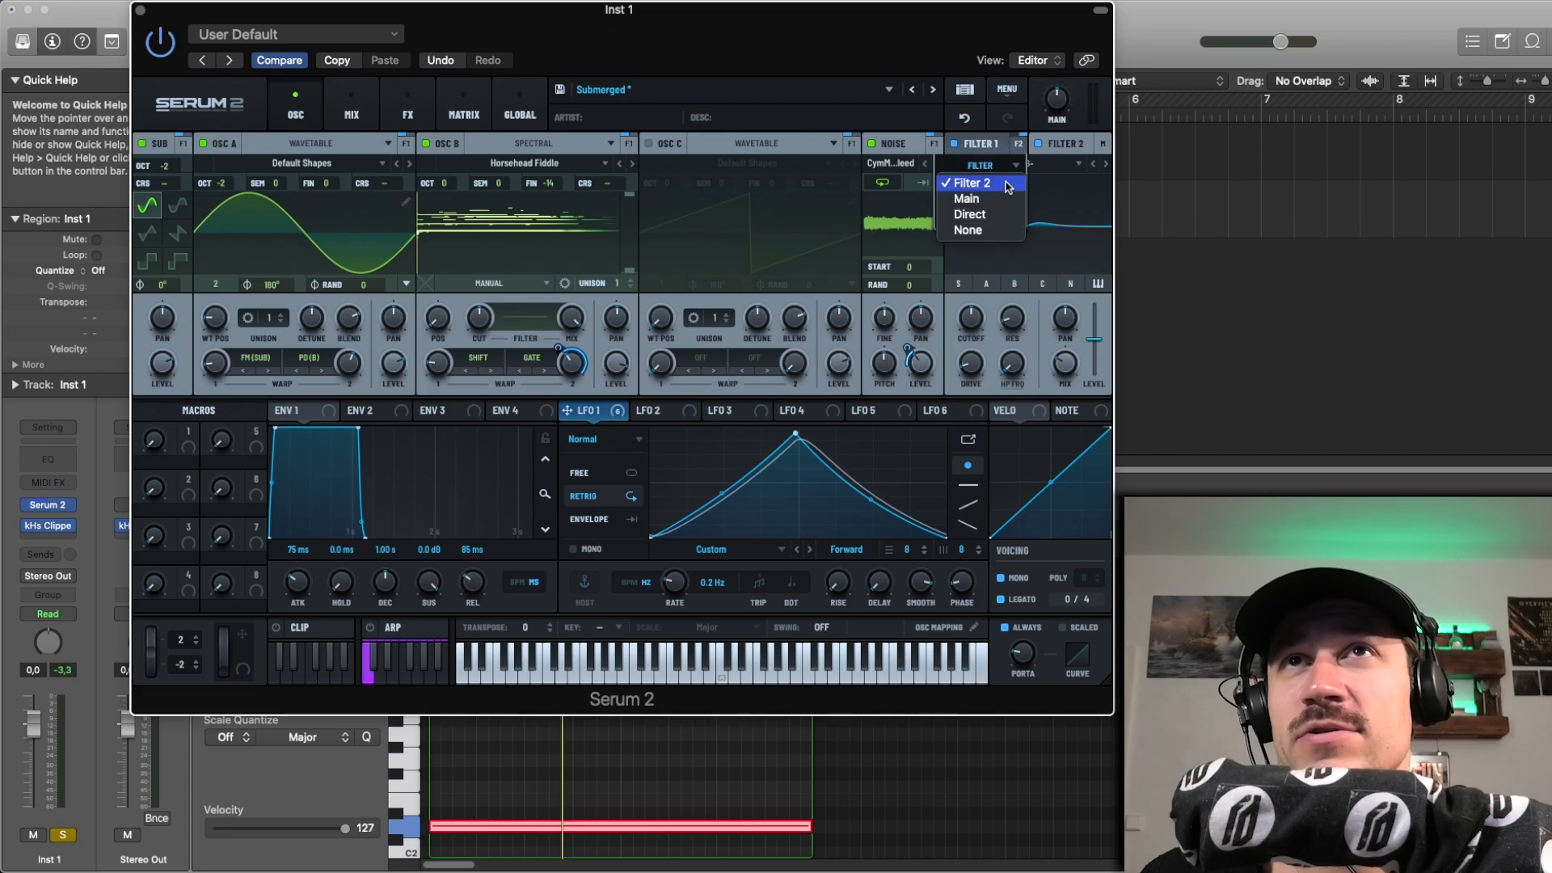
pyautogui.click(1057, 147)
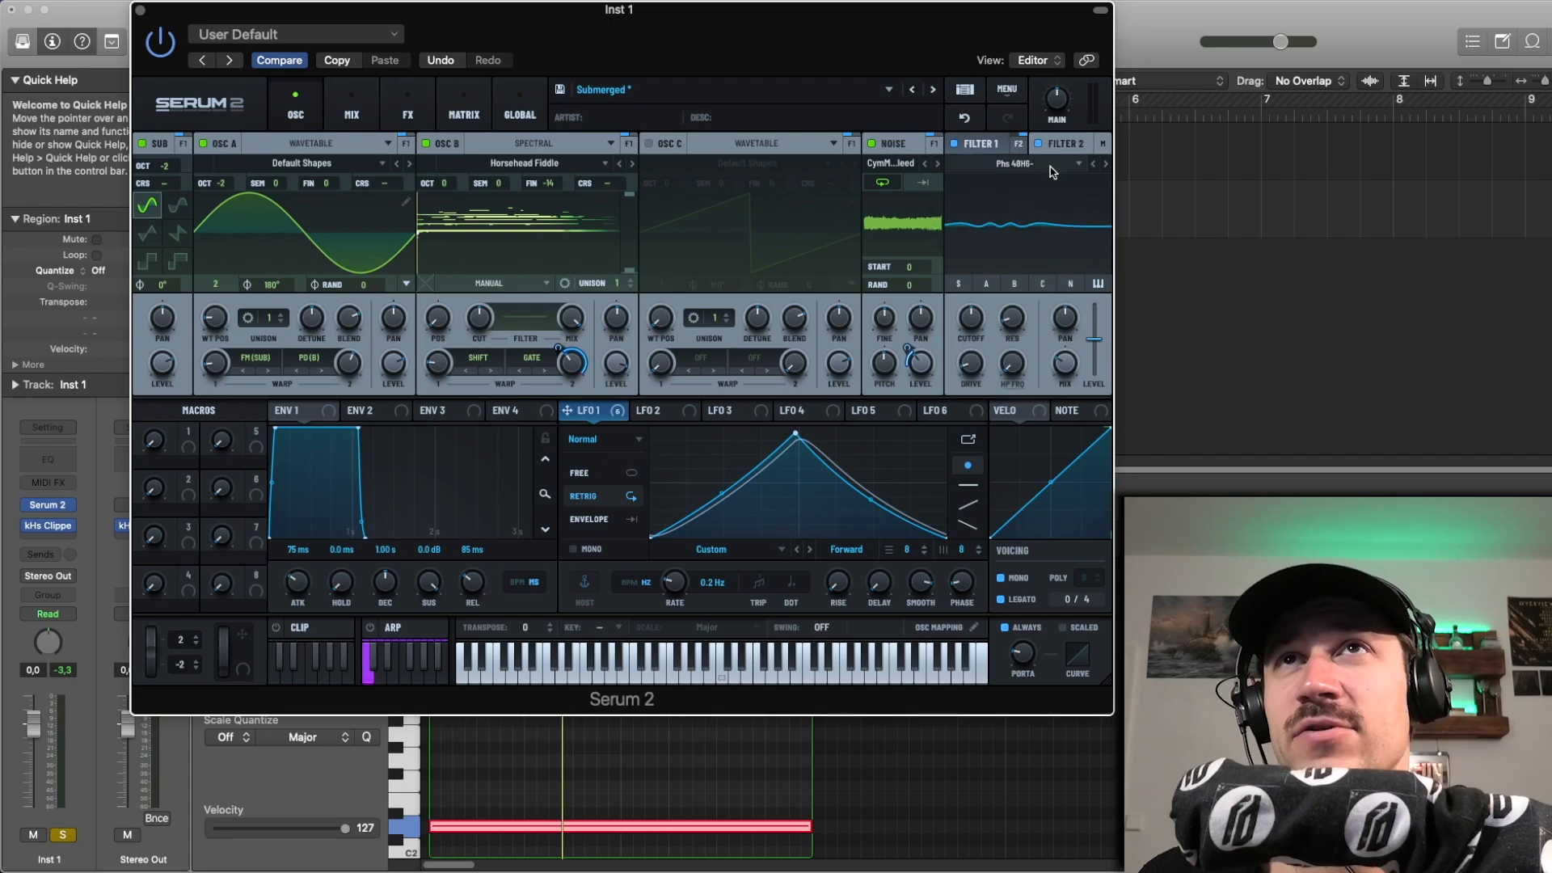
# Step: Look through the filter type categories available for filter 2
pyautogui.click(1049, 164)
pyautogui.moveTo(1043, 221)
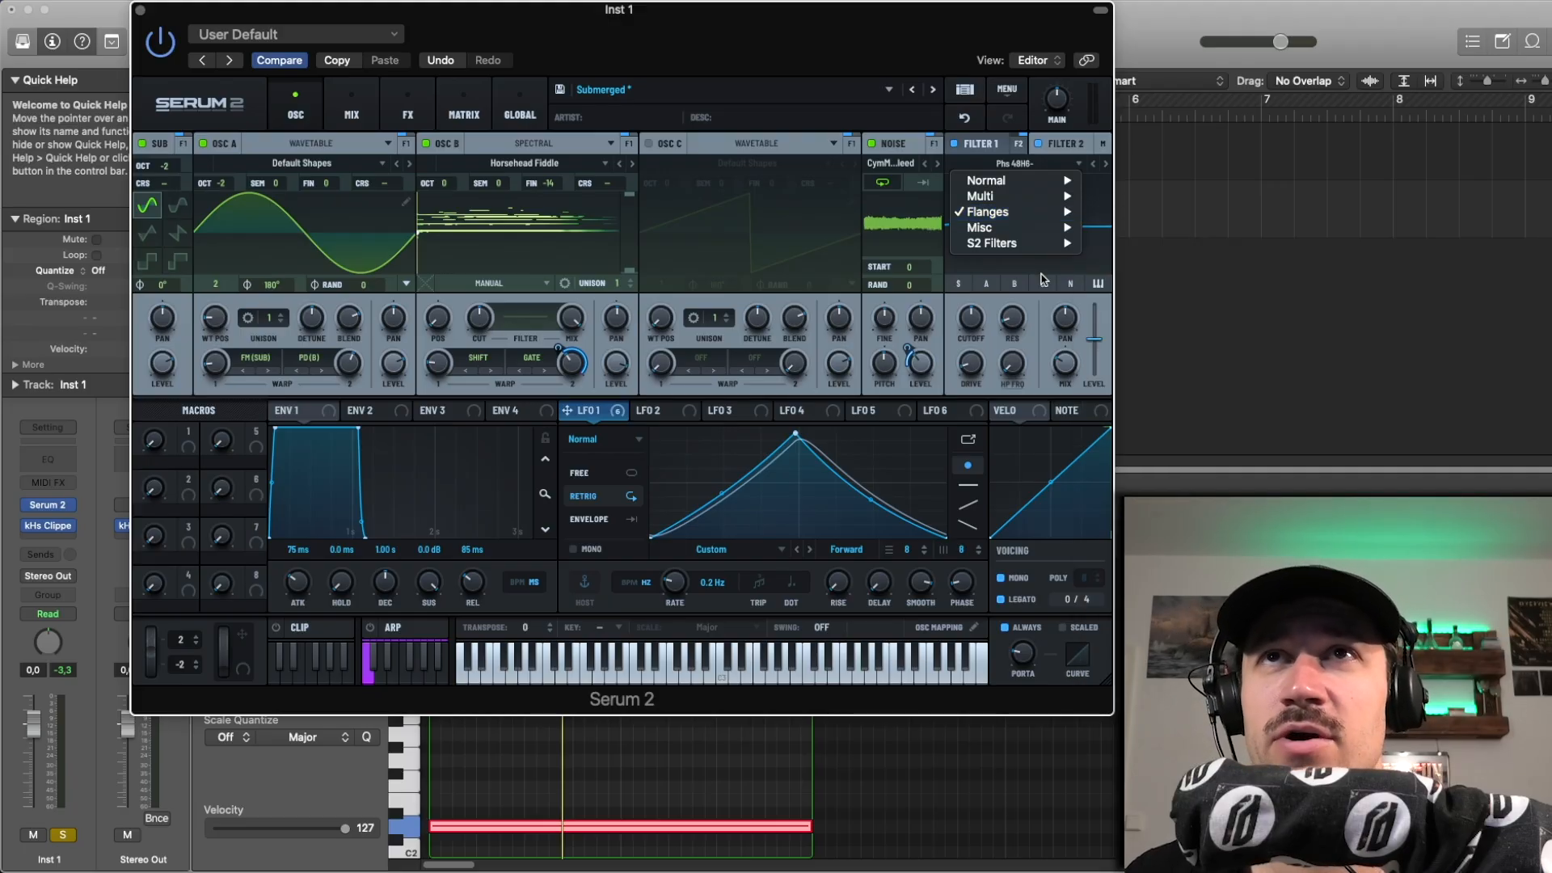
pyautogui.click(1065, 148)
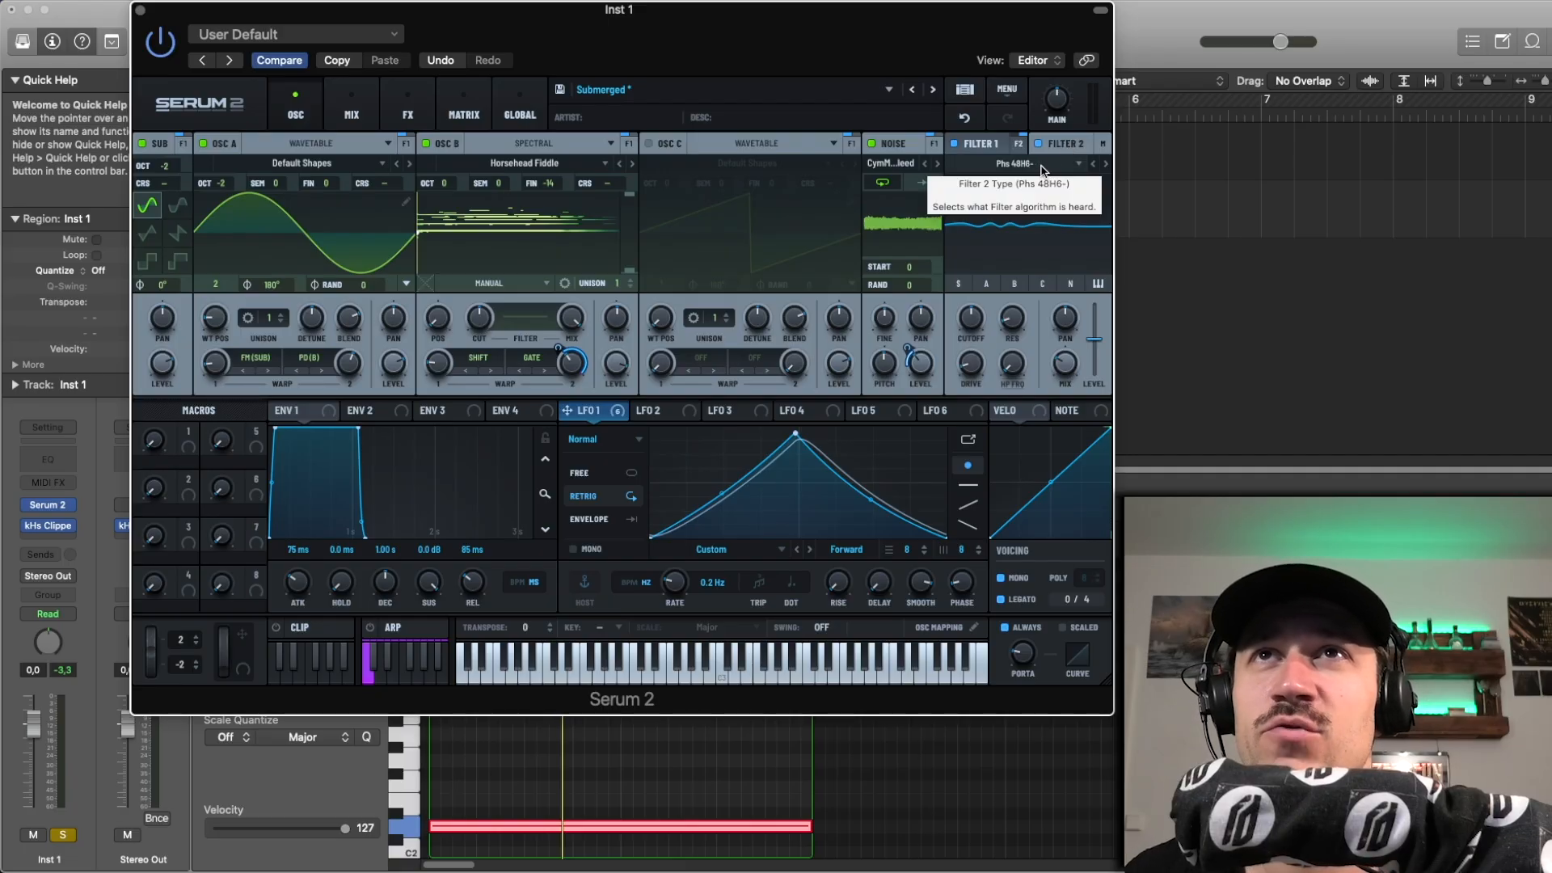
pyautogui.click(1042, 167)
pyautogui.click(1051, 276)
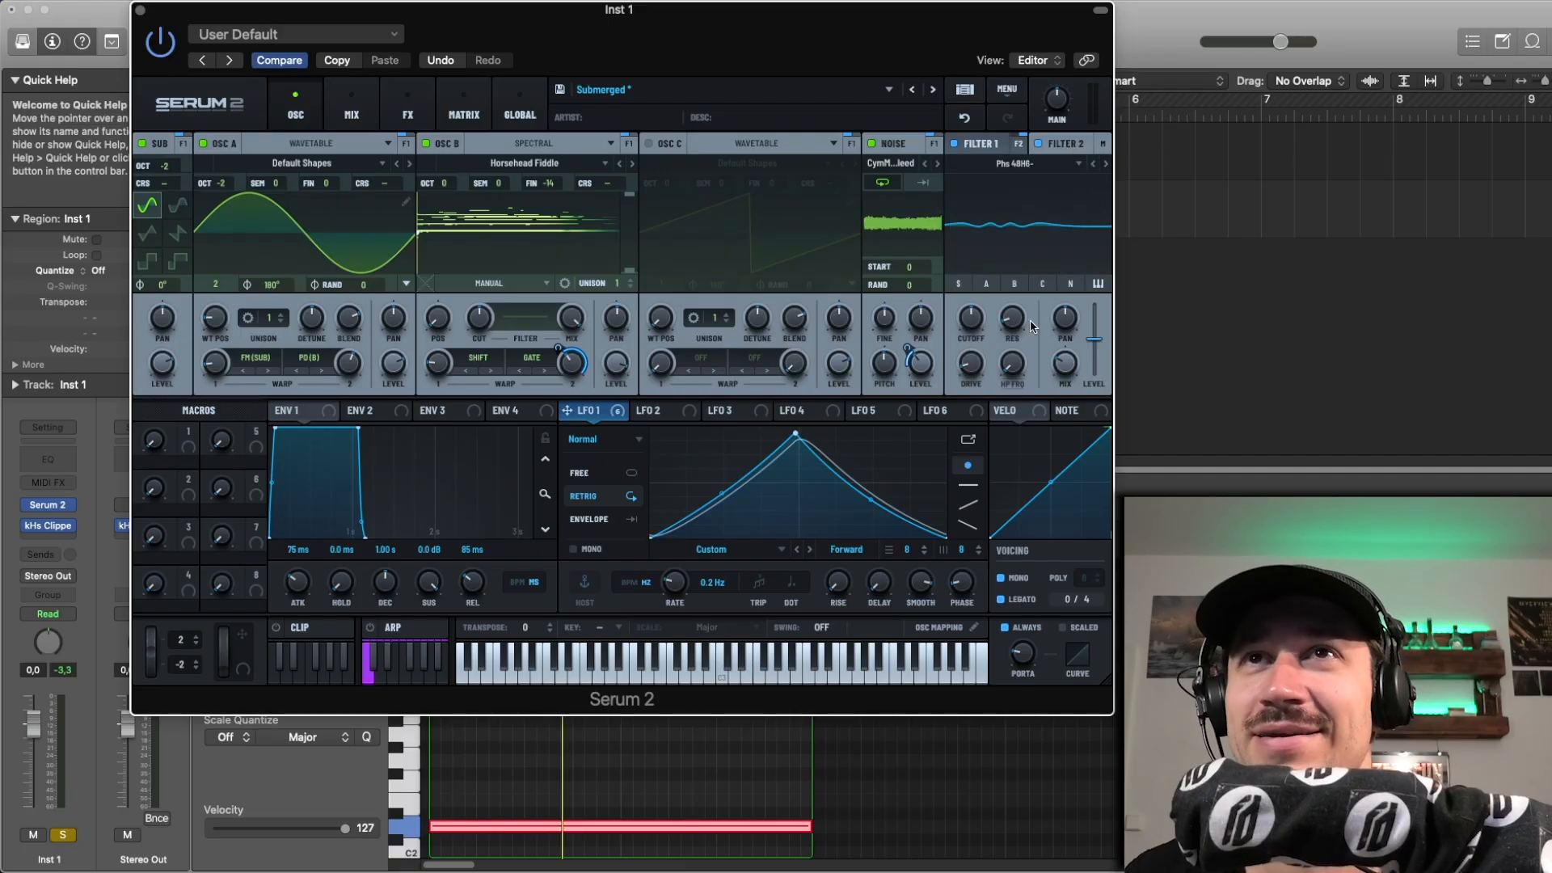
# Step: Play the region while trying different mix amounts for filter 2, undoing each change
pyautogui.moveTo(1075, 368); pyautogui.dragTo(1049, 228)
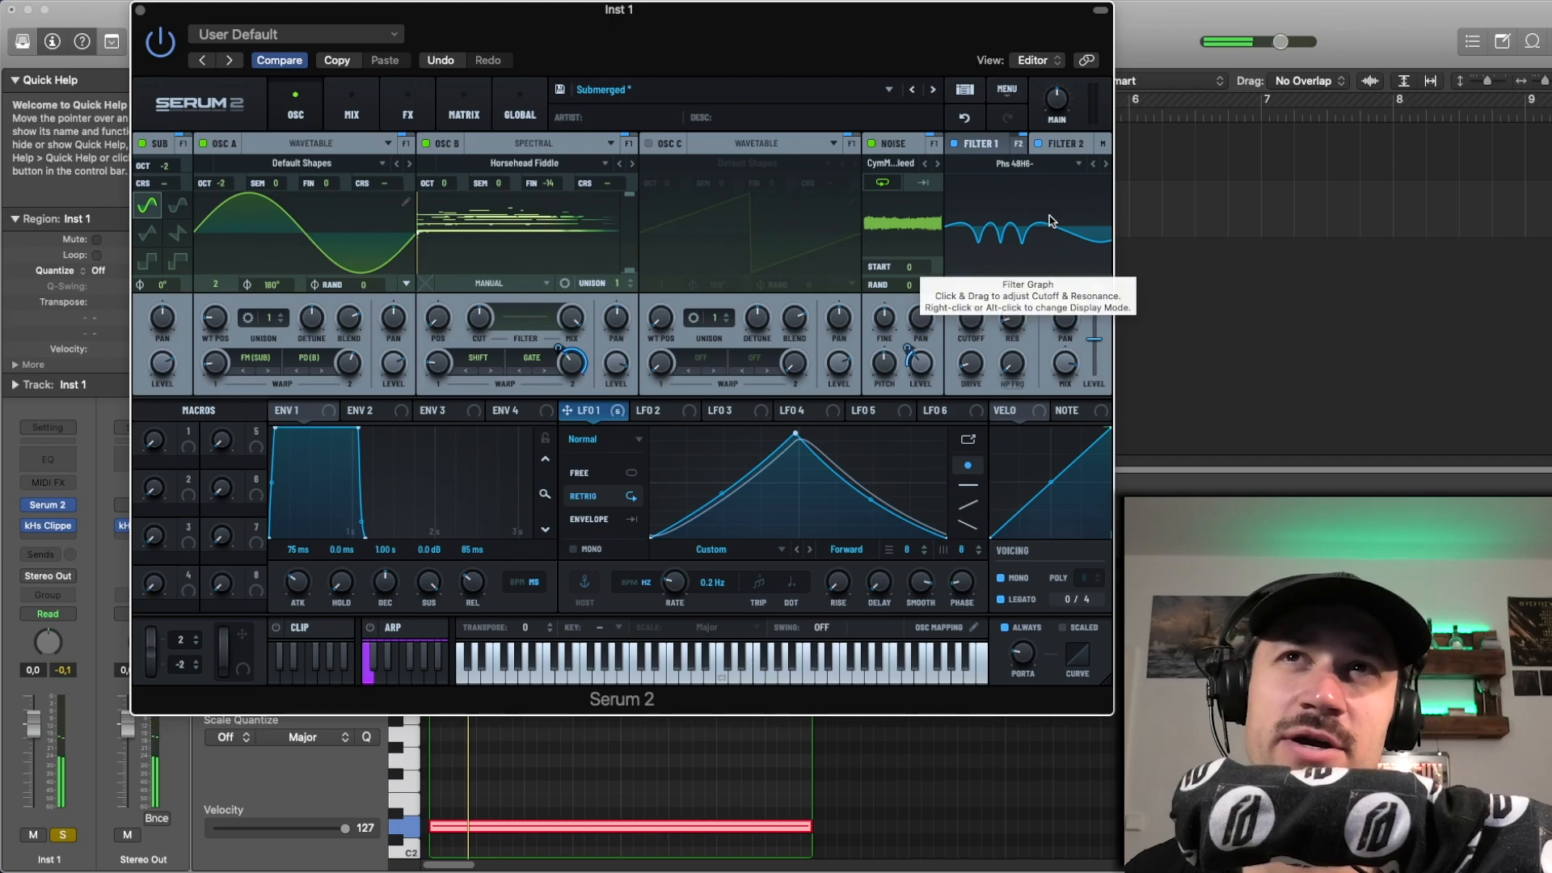
pyautogui.click(974, 119)
pyautogui.press('space')
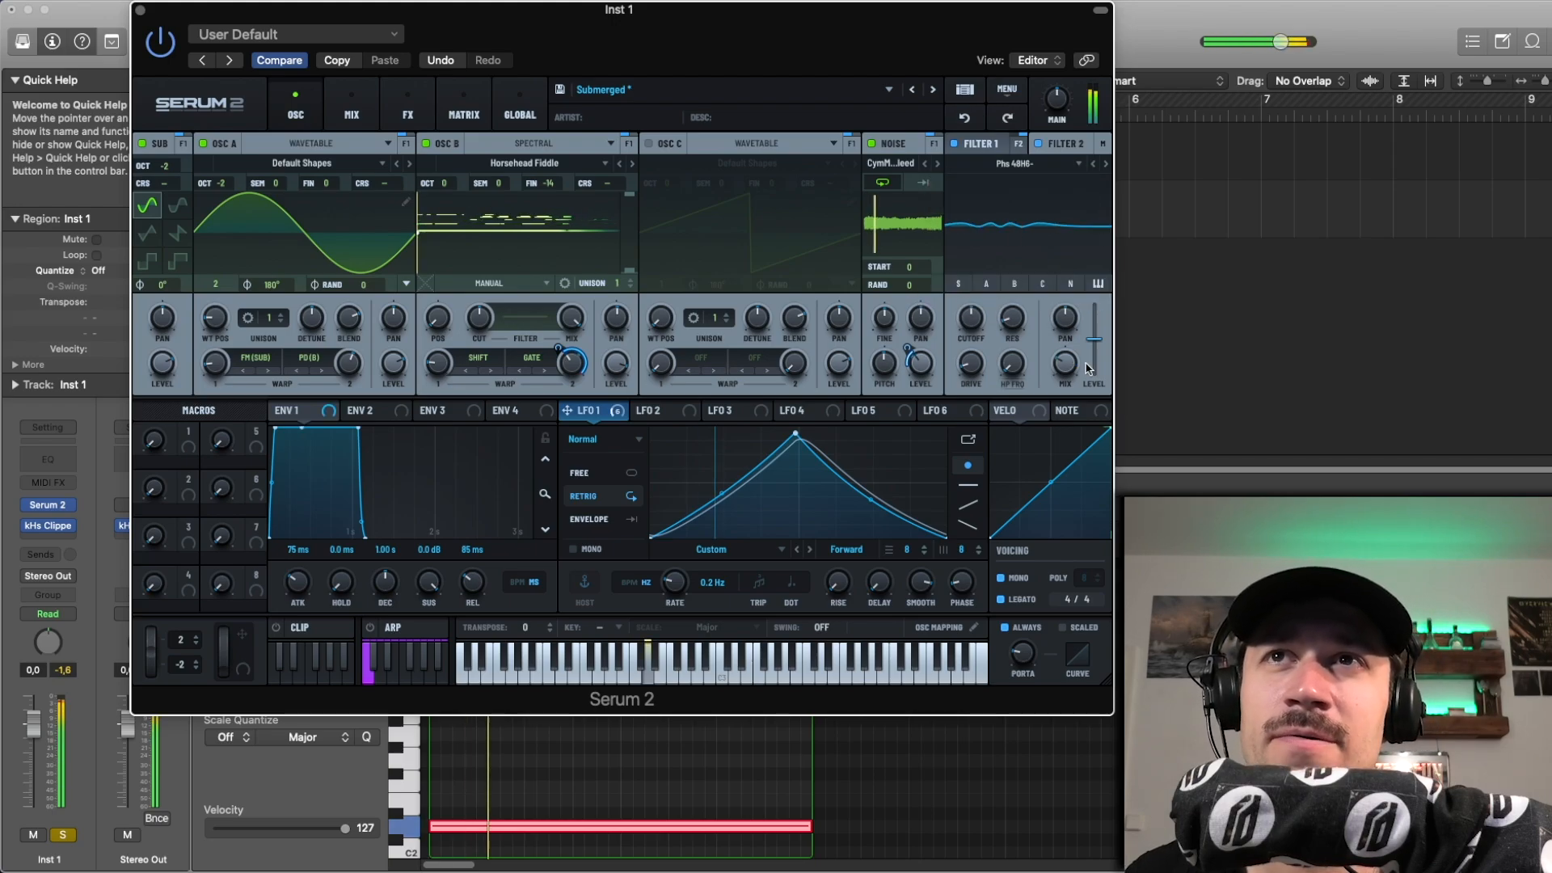
pyautogui.press('space')
pyautogui.press('space')
pyautogui.moveTo(1064, 363); pyautogui.dragTo(1075, 247)
pyautogui.press('space')
pyautogui.press('space')
pyautogui.press('space')
pyautogui.press('space')
pyautogui.press('space')
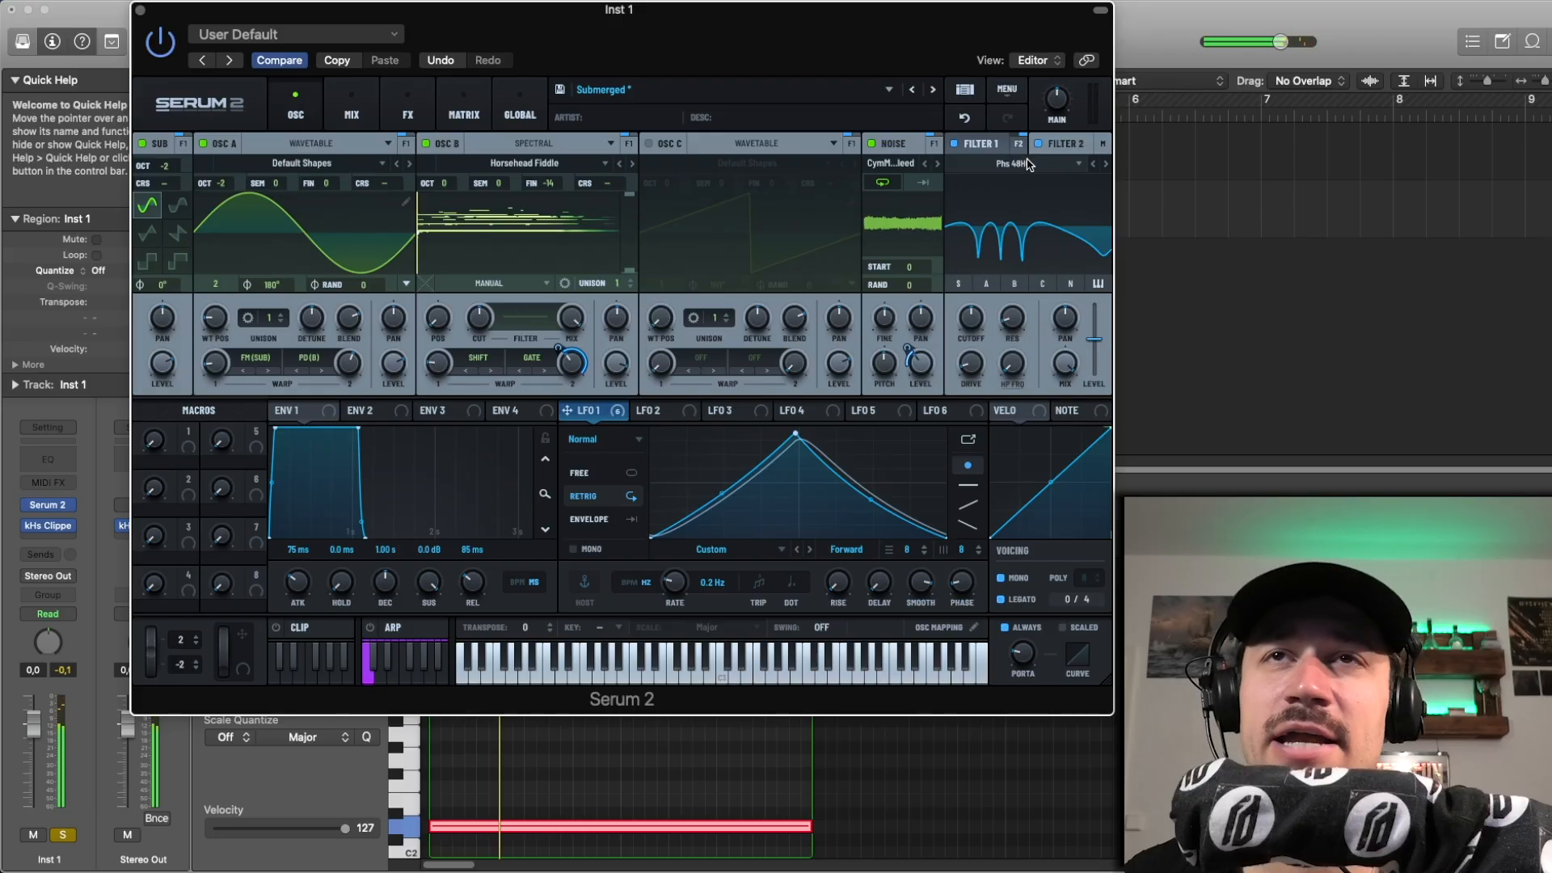
pyautogui.click(966, 119)
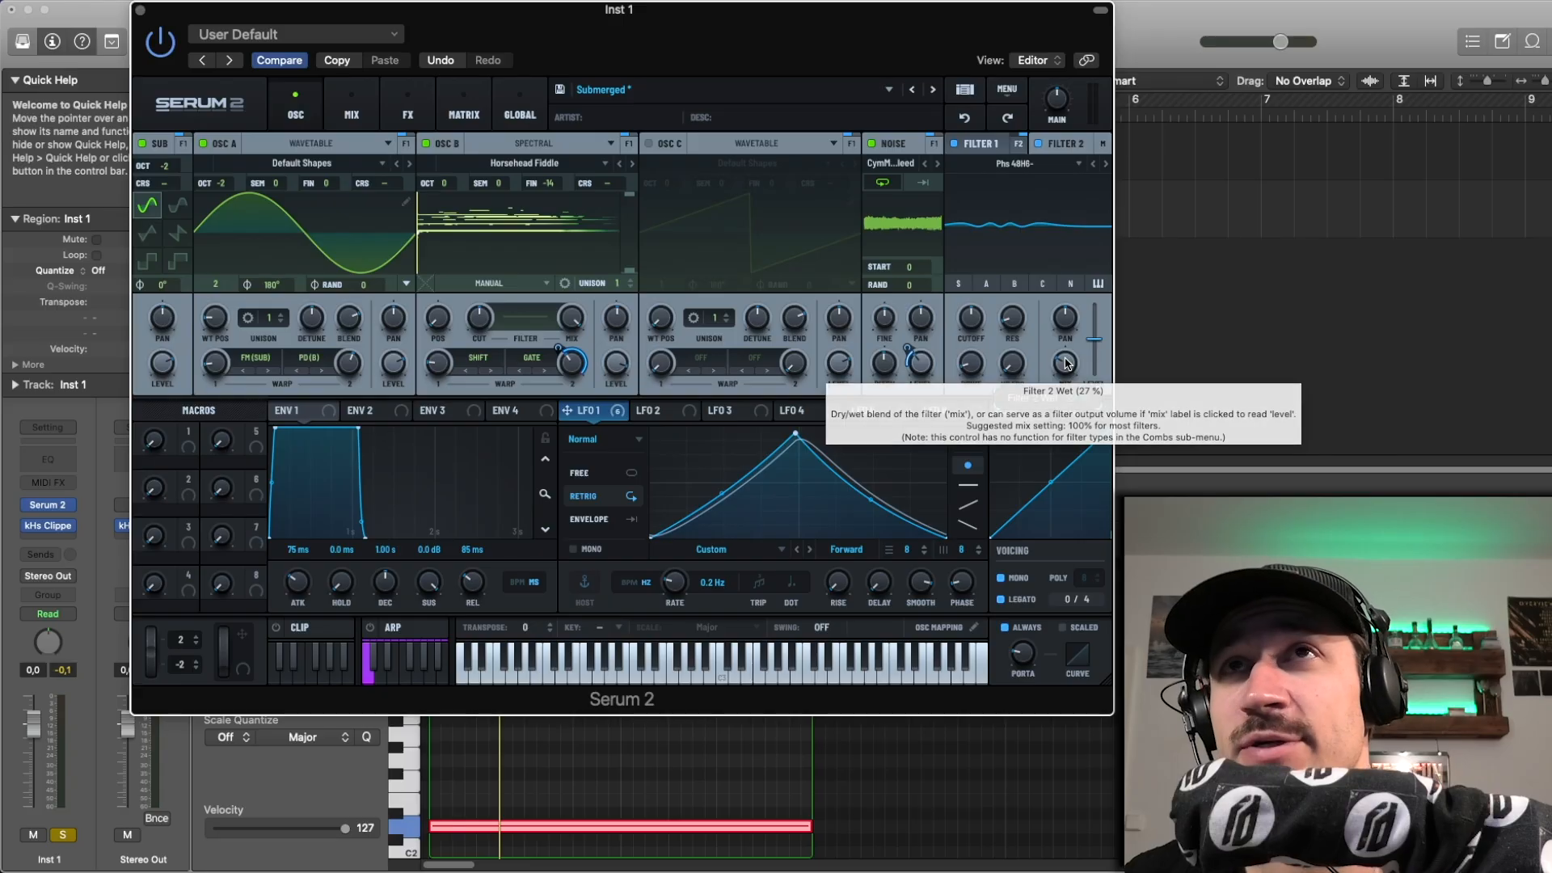
pyautogui.moveTo(1065, 363)
pyautogui.mouseDown()
pyautogui.moveTo(1091, 236)
pyautogui.moveTo(1085, 339)
pyautogui.mouseUp()
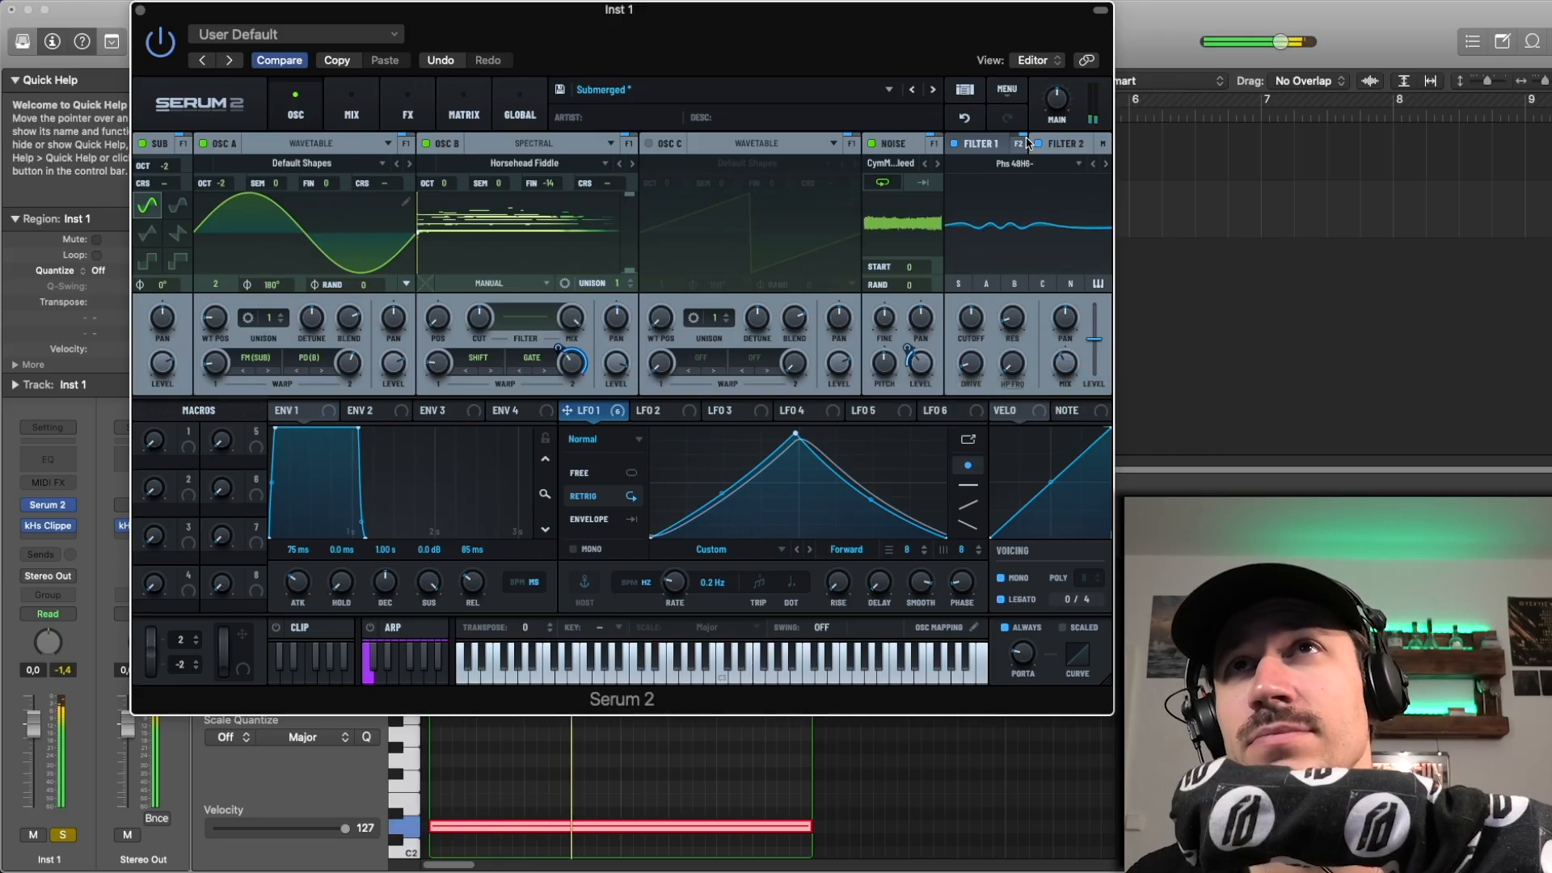
pyautogui.click(964, 117)
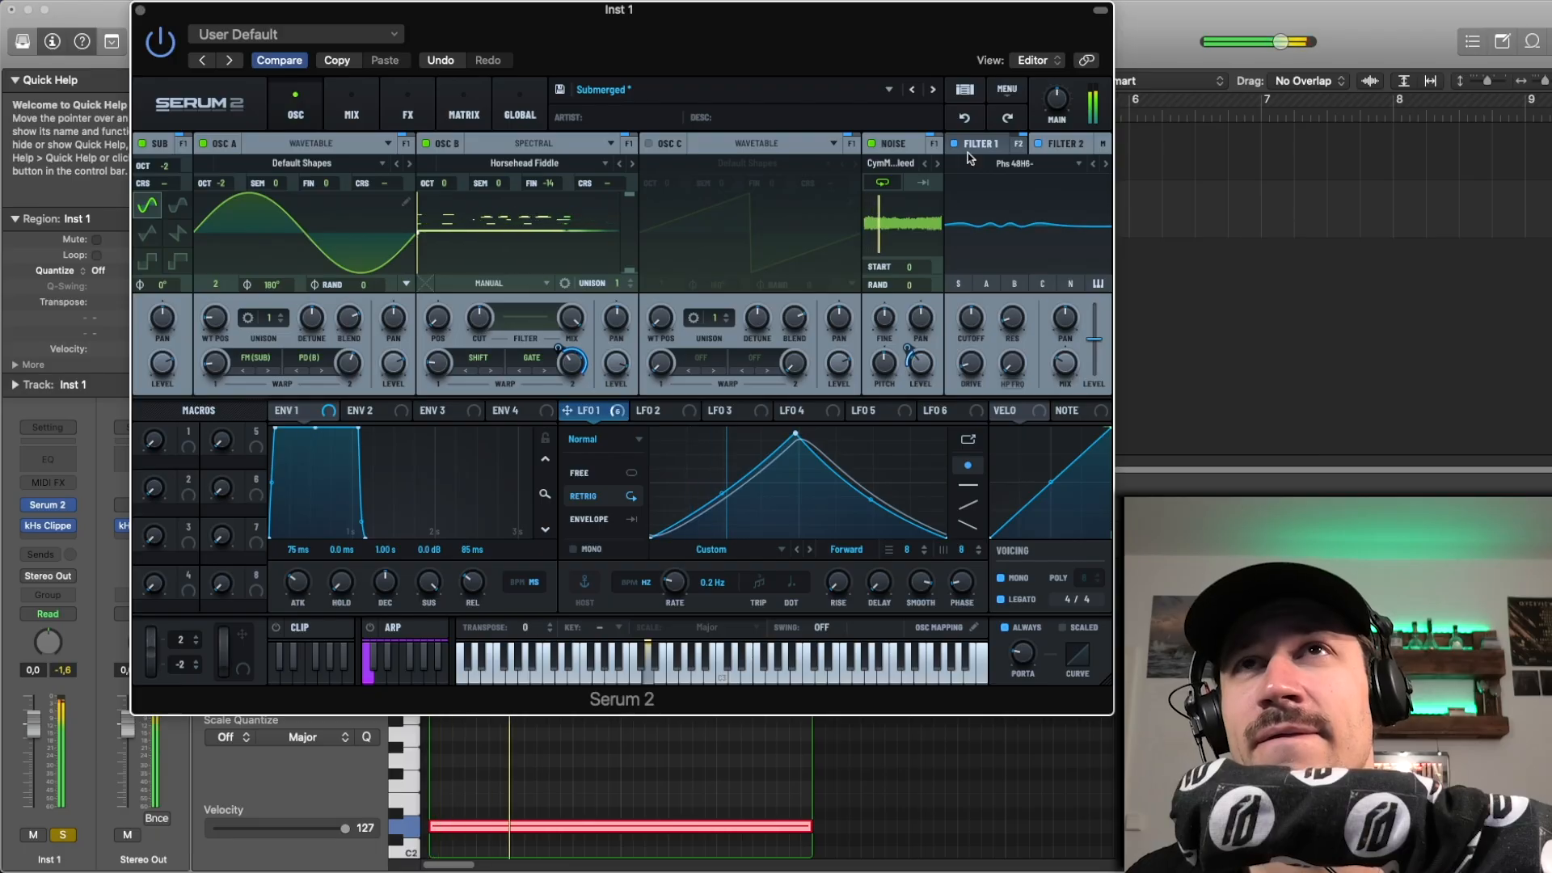
# Step: Compare the playback with filter 2 bypassed and with the Inst 1 track unsoloed, restoring both settings
pyautogui.click(1037, 145)
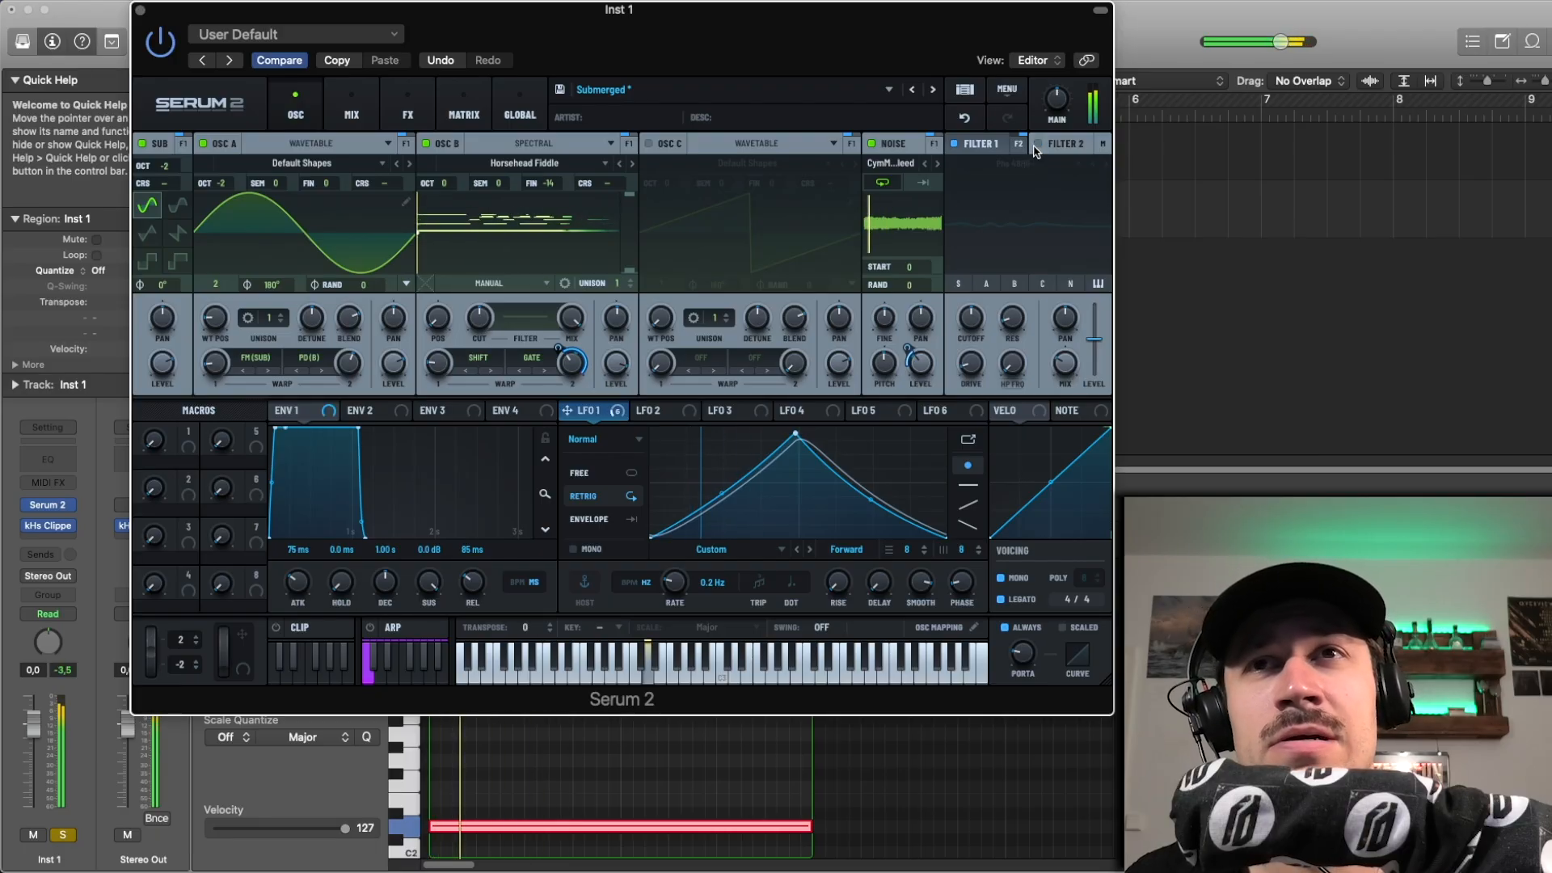
pyautogui.click(1037, 144)
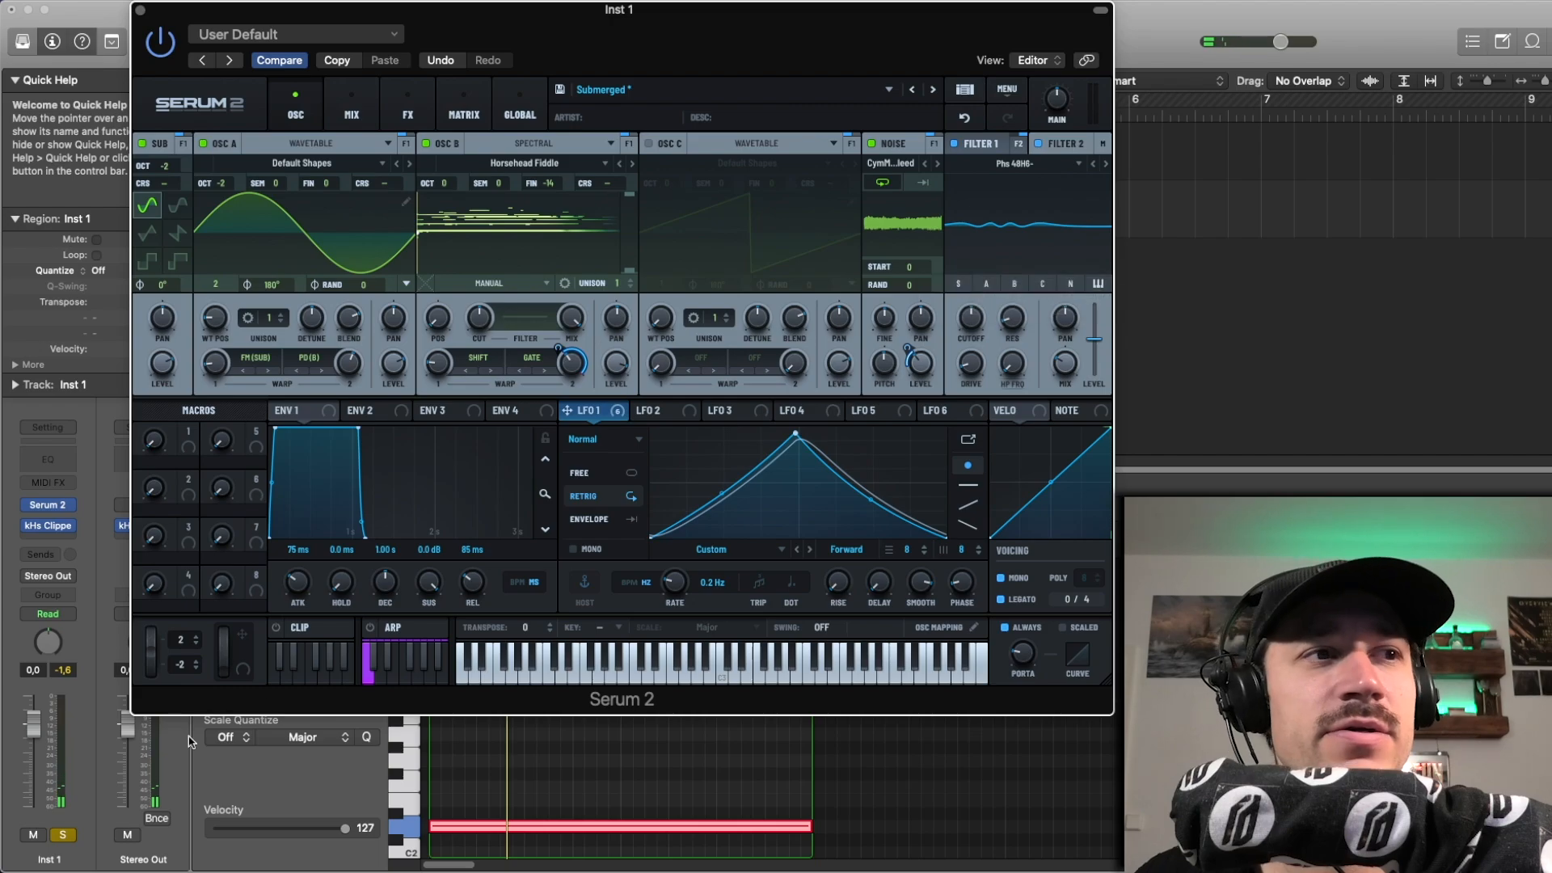
pyautogui.click(64, 835)
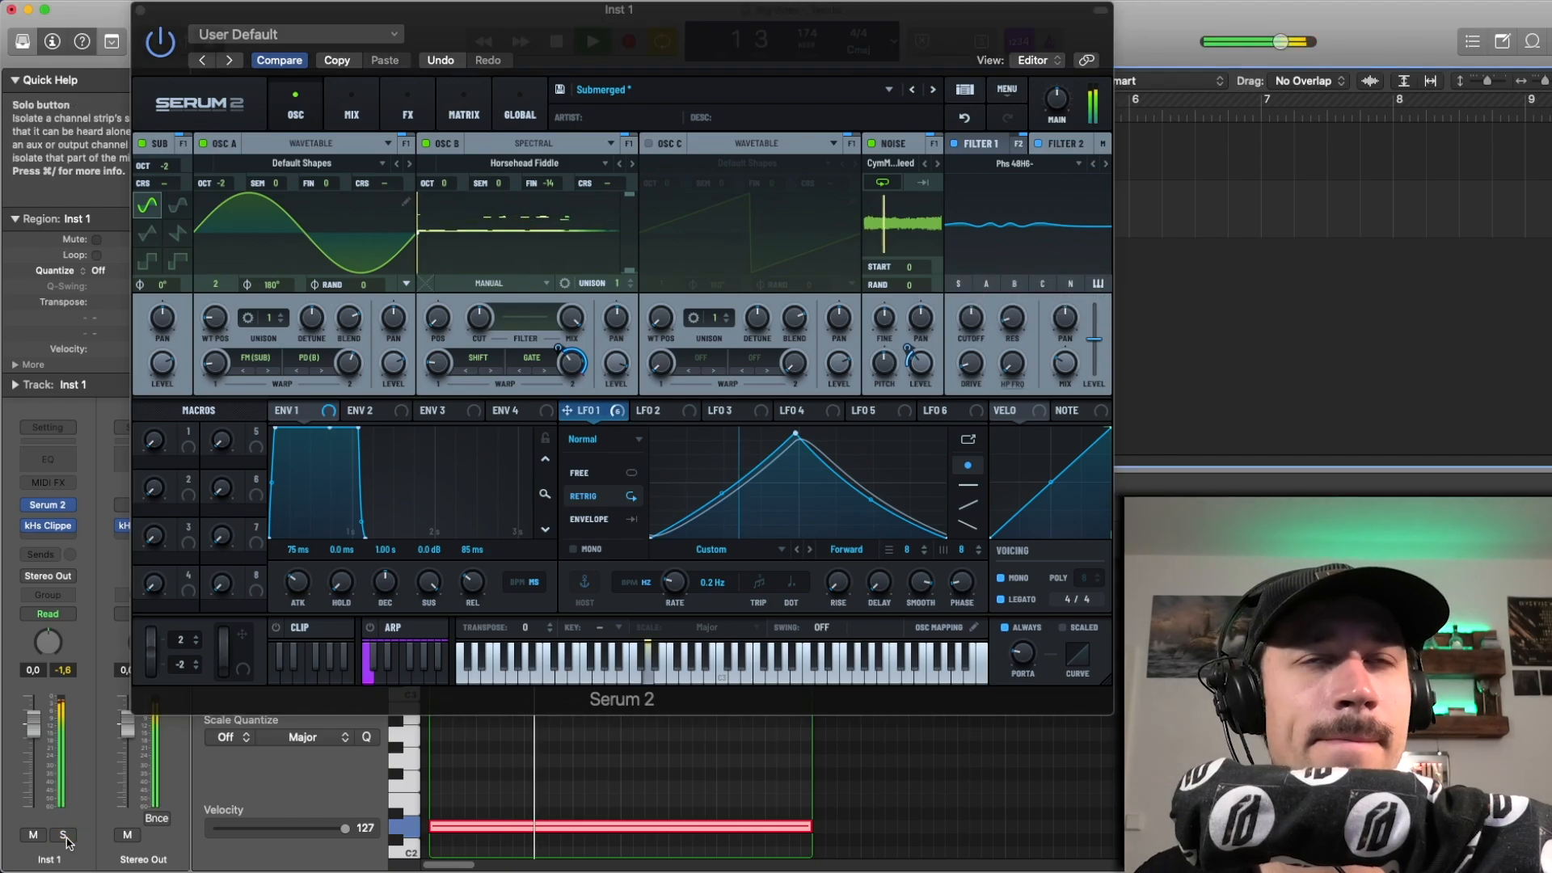
pyautogui.click(64, 837)
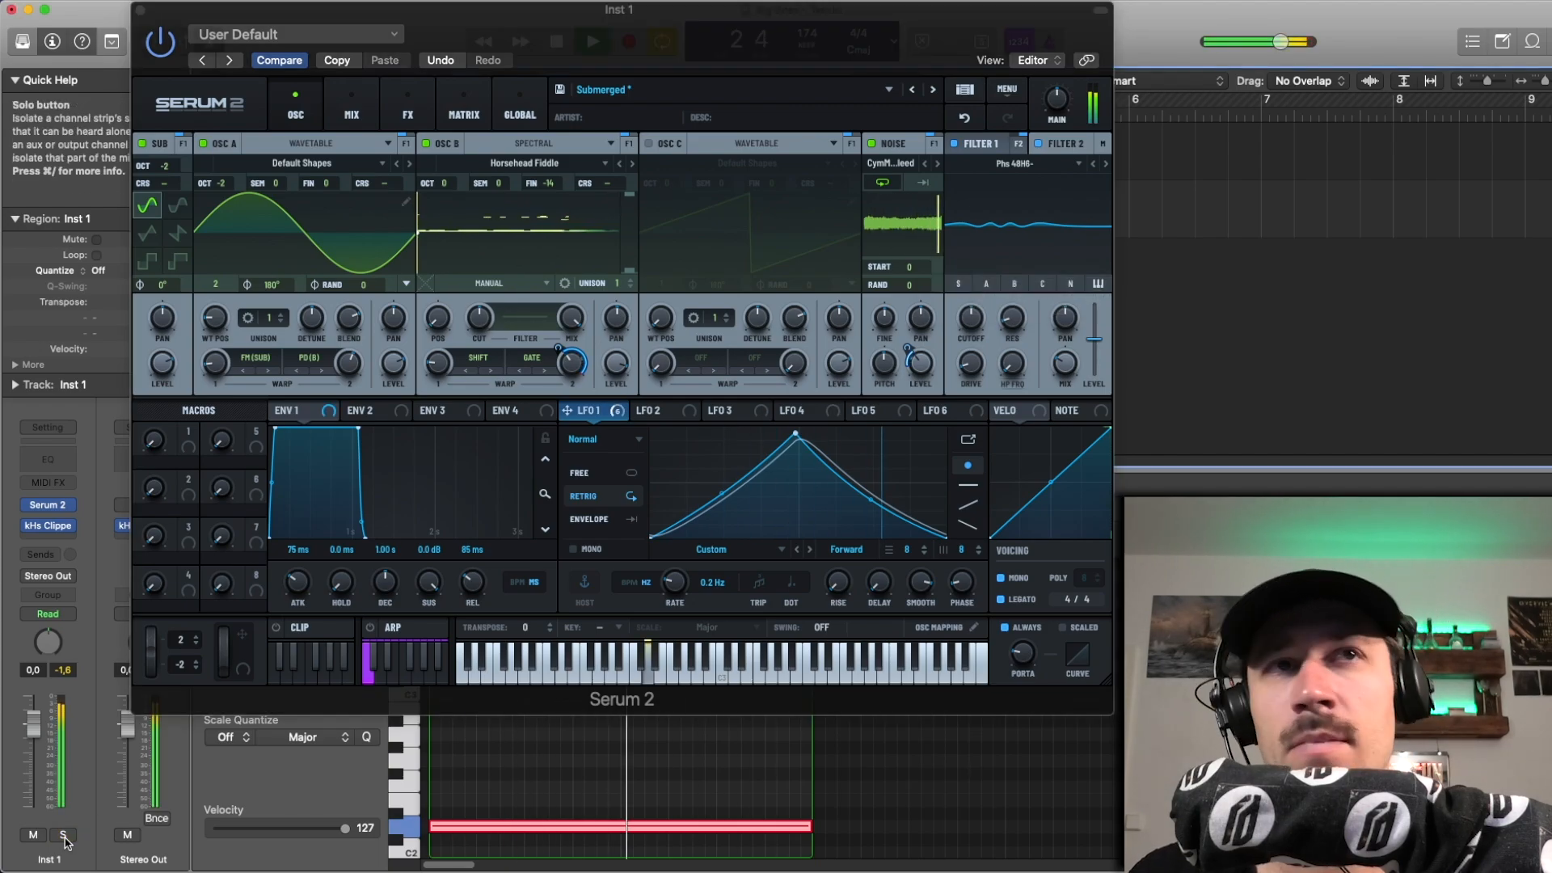
# Step: Check the mixer page, open the main effects rack, and bypass the Bode effect
pyautogui.click(351, 106)
pyautogui.click(408, 107)
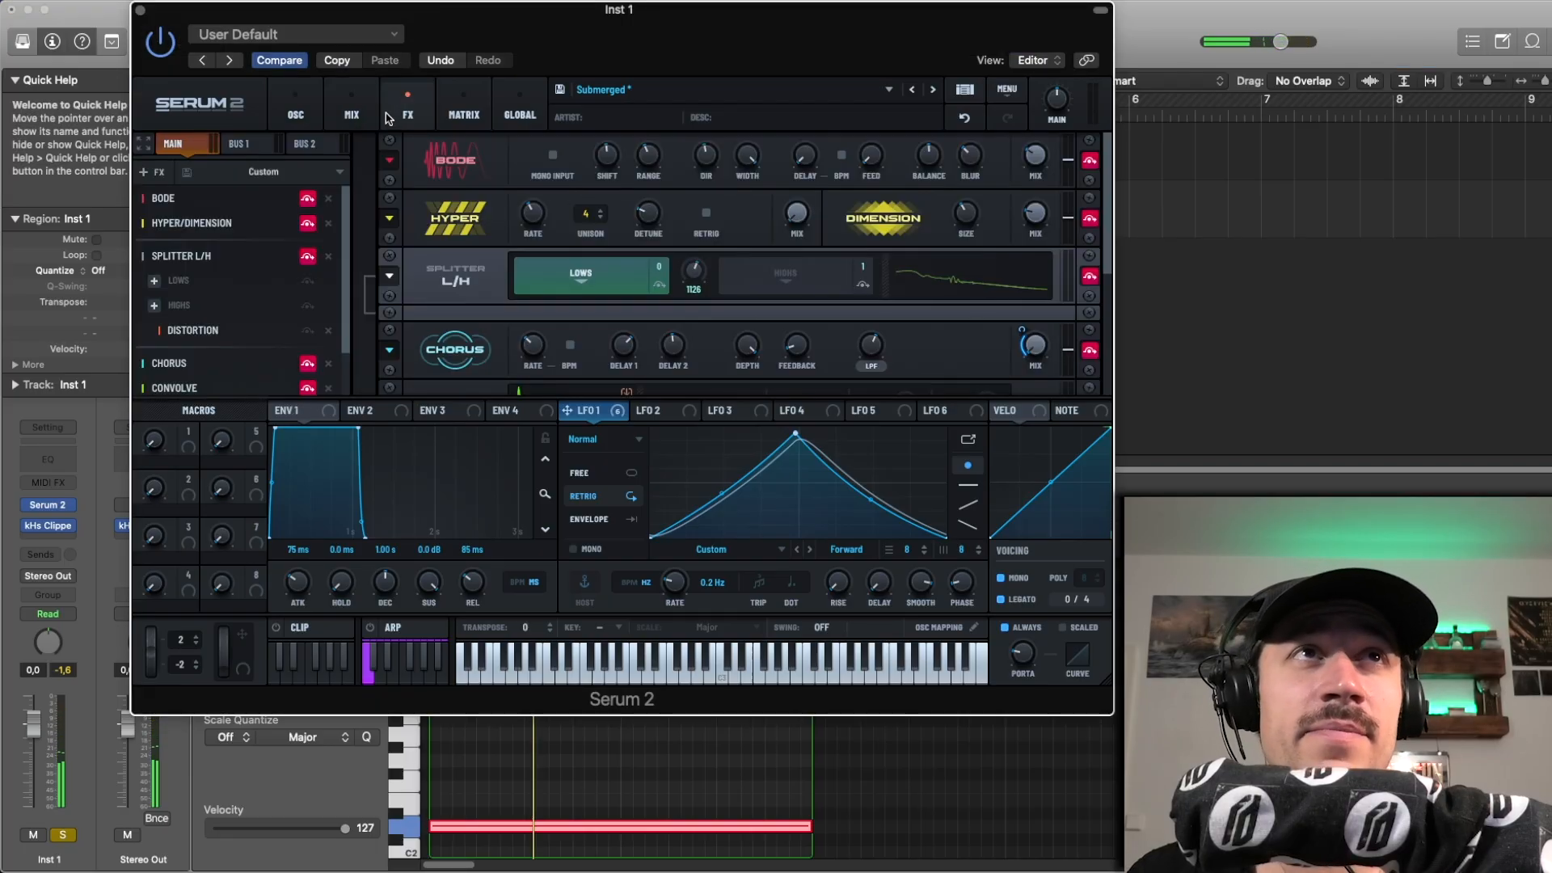
pyautogui.click(307, 198)
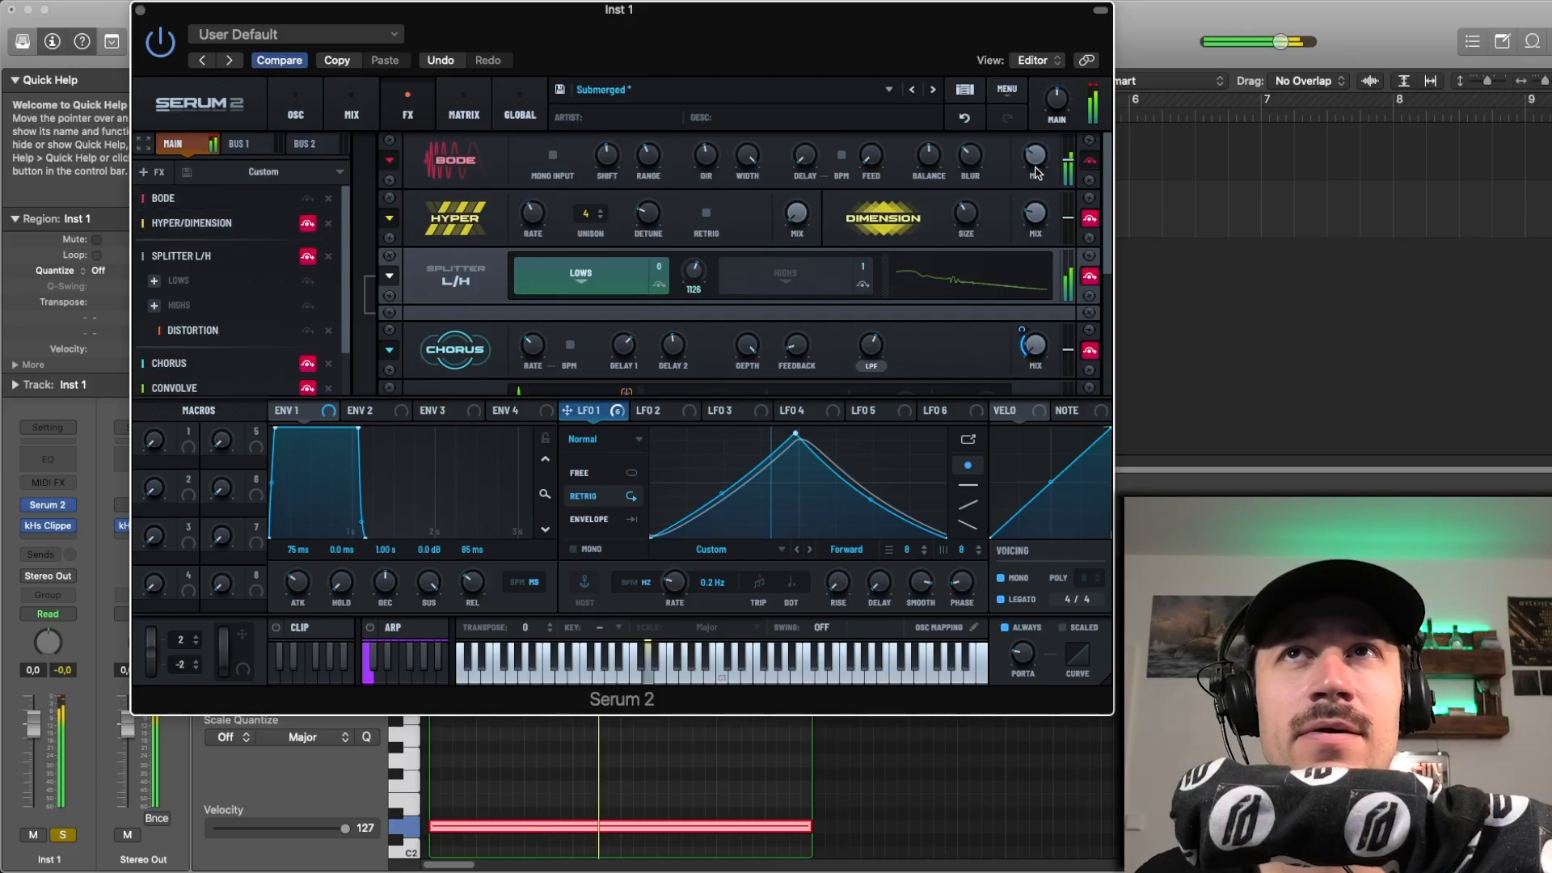
# Step: Try raising the Bode mix from the level heard in playback, and undo the change
pyautogui.moveTo(1038, 169)
pyautogui.press('space')
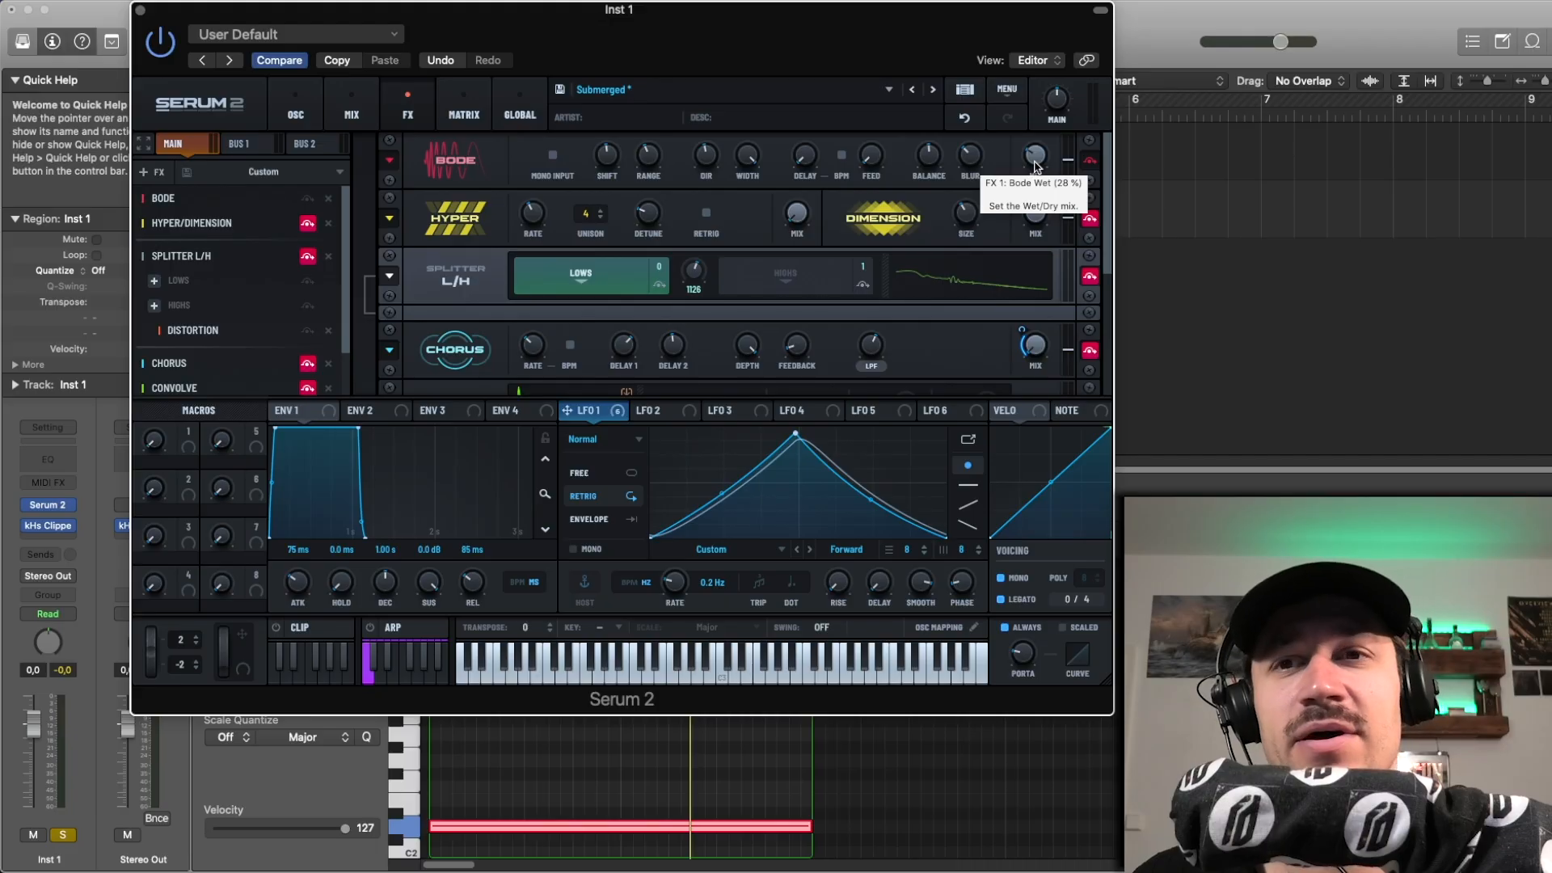
pyautogui.moveTo(1036, 166); pyautogui.dragTo(1061, 43)
pyautogui.click(967, 118)
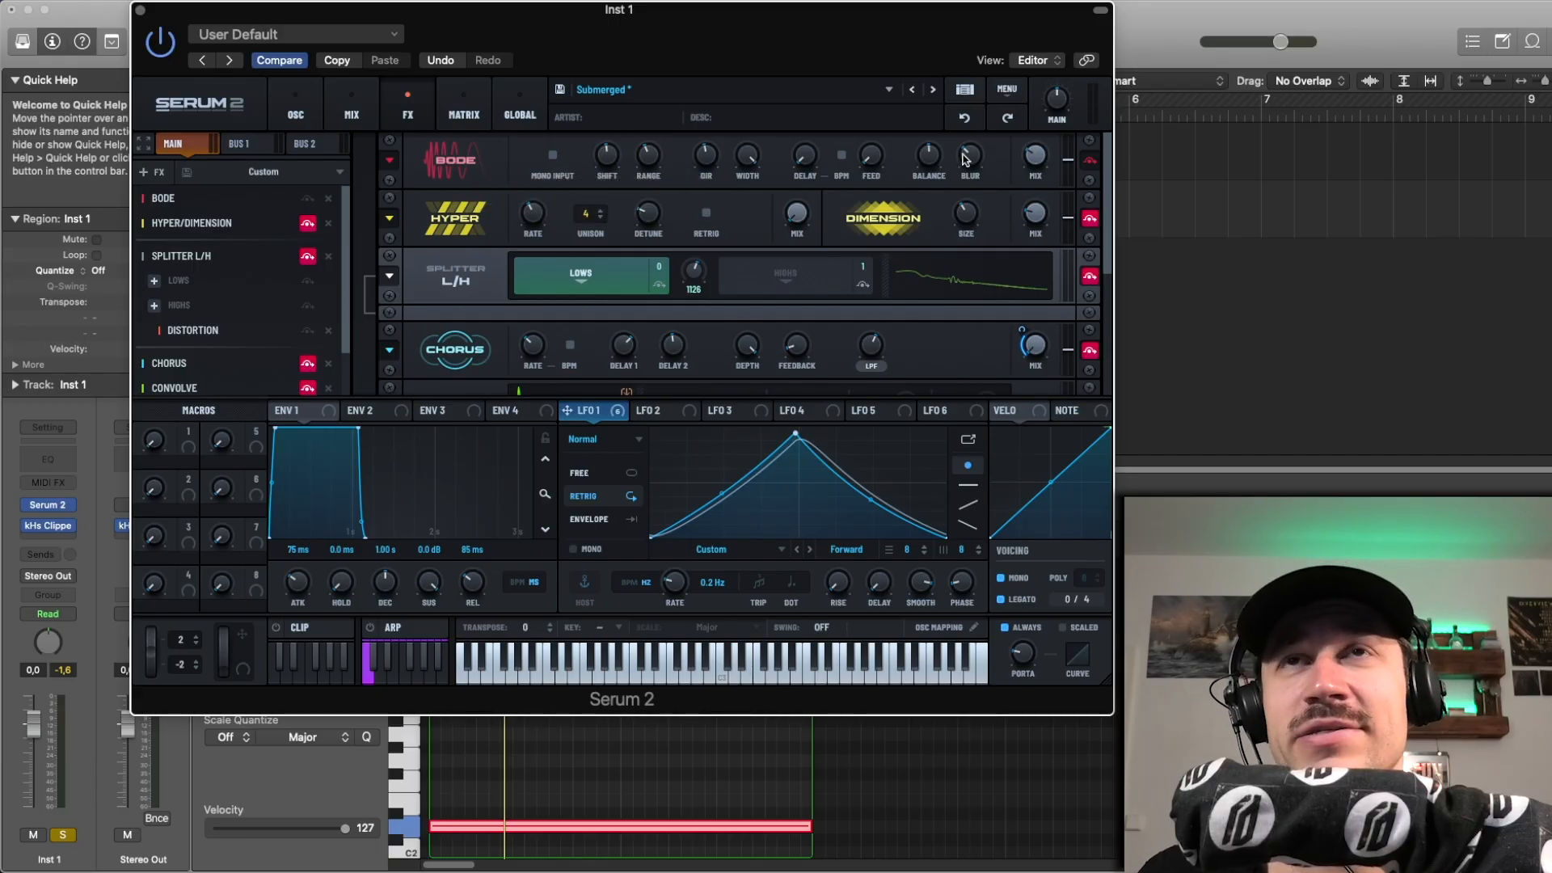
pyautogui.moveTo(966, 159)
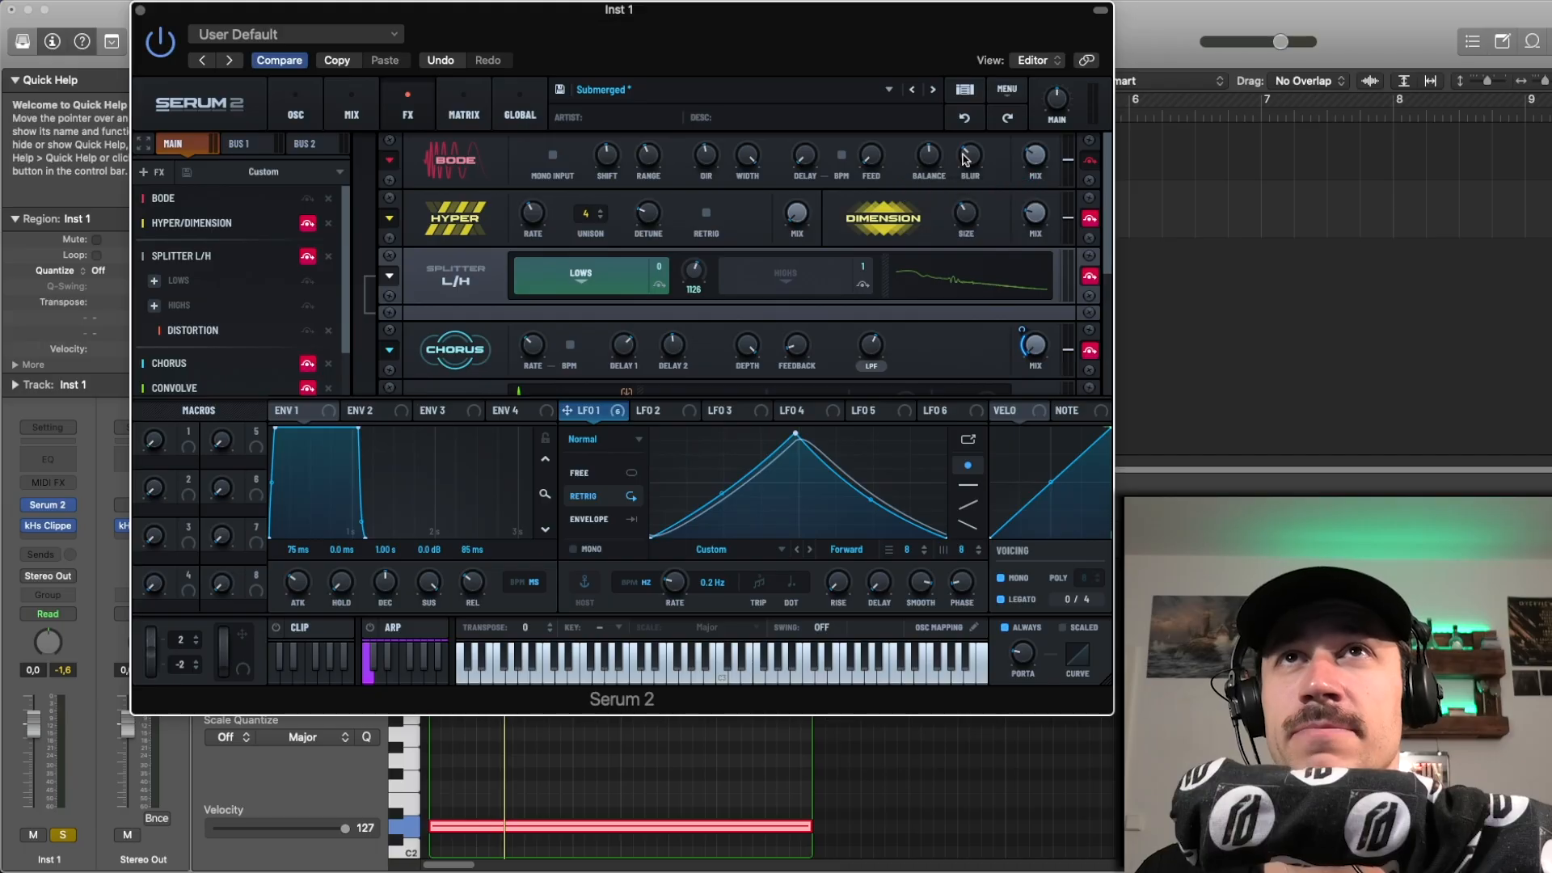
pyautogui.moveTo(1040, 165)
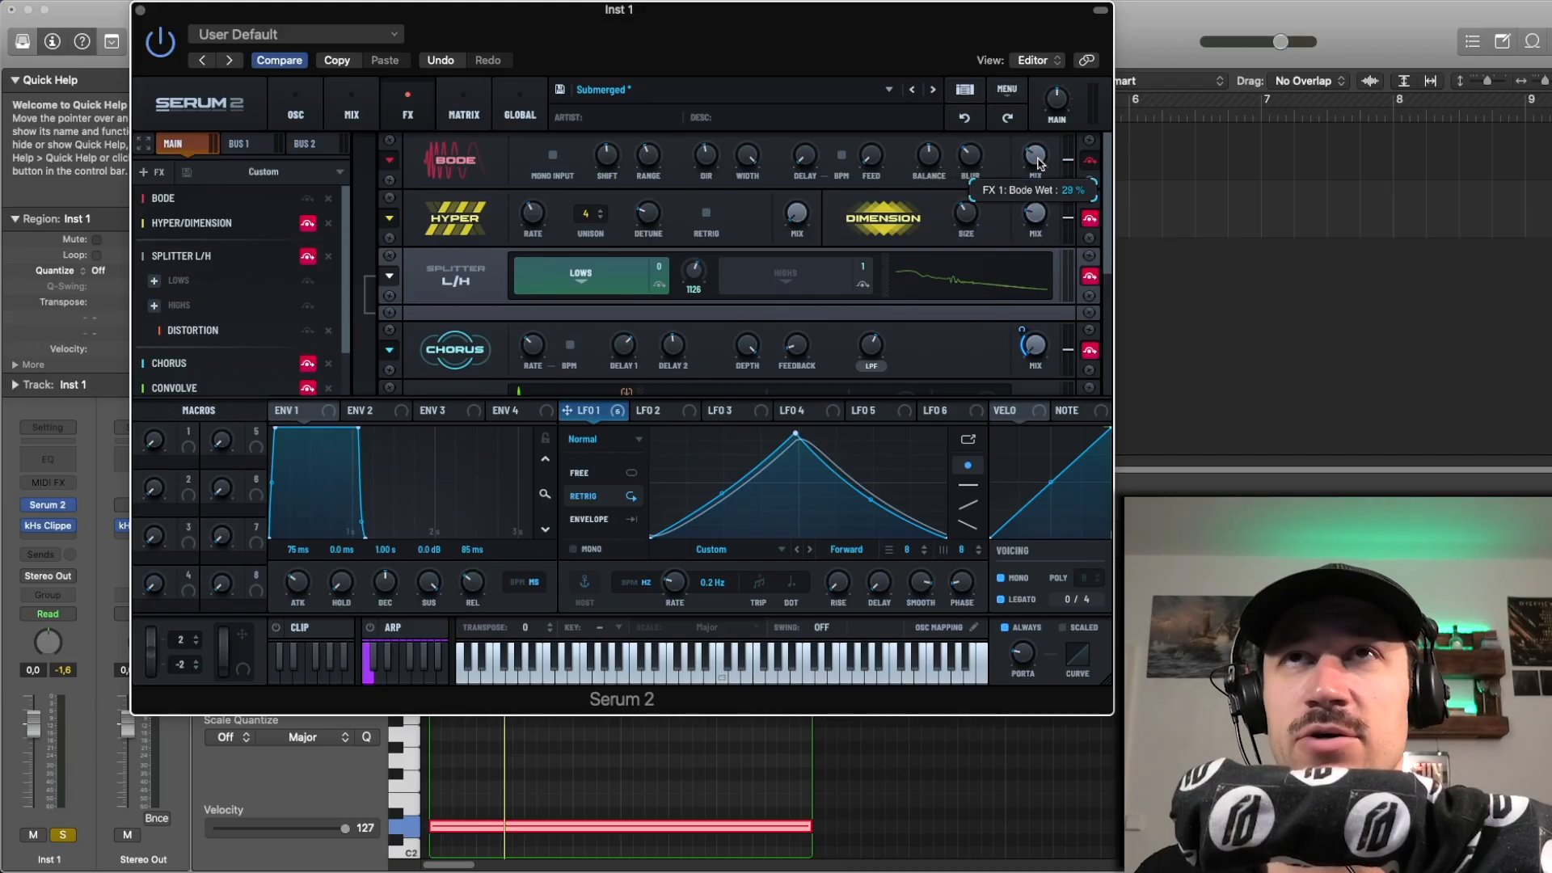
# Step: Copy the plug-in settings, try a Bode mix of about 72 % and blur of about 54 %, and paste the copied settings back
pyautogui.click(344, 63)
pyautogui.moveTo(1036, 140)
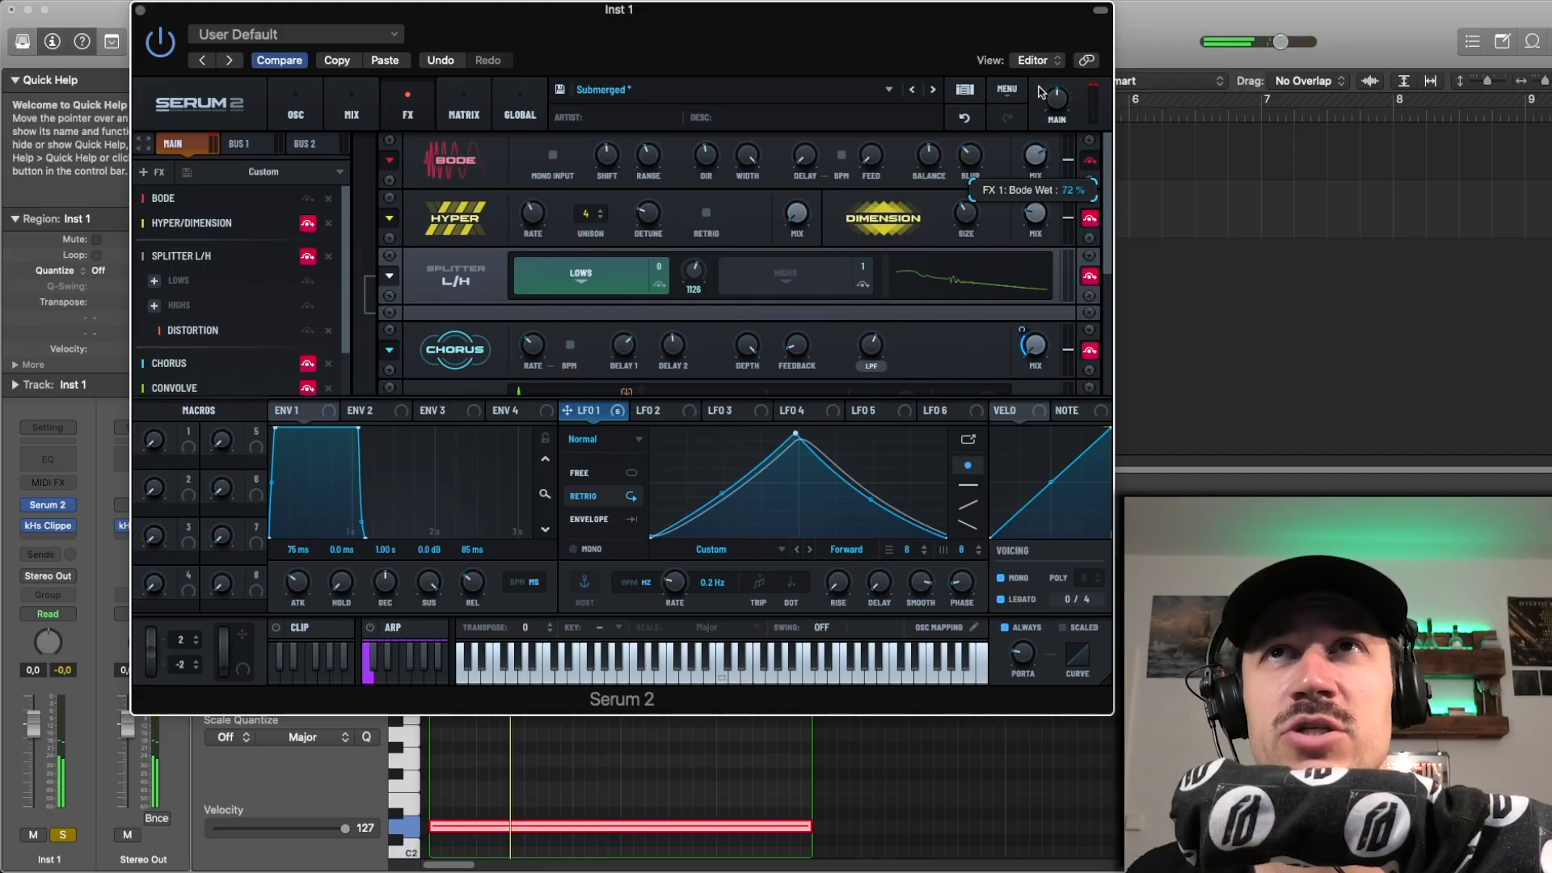
pyautogui.moveTo(975, 157); pyautogui.dragTo(985, 133)
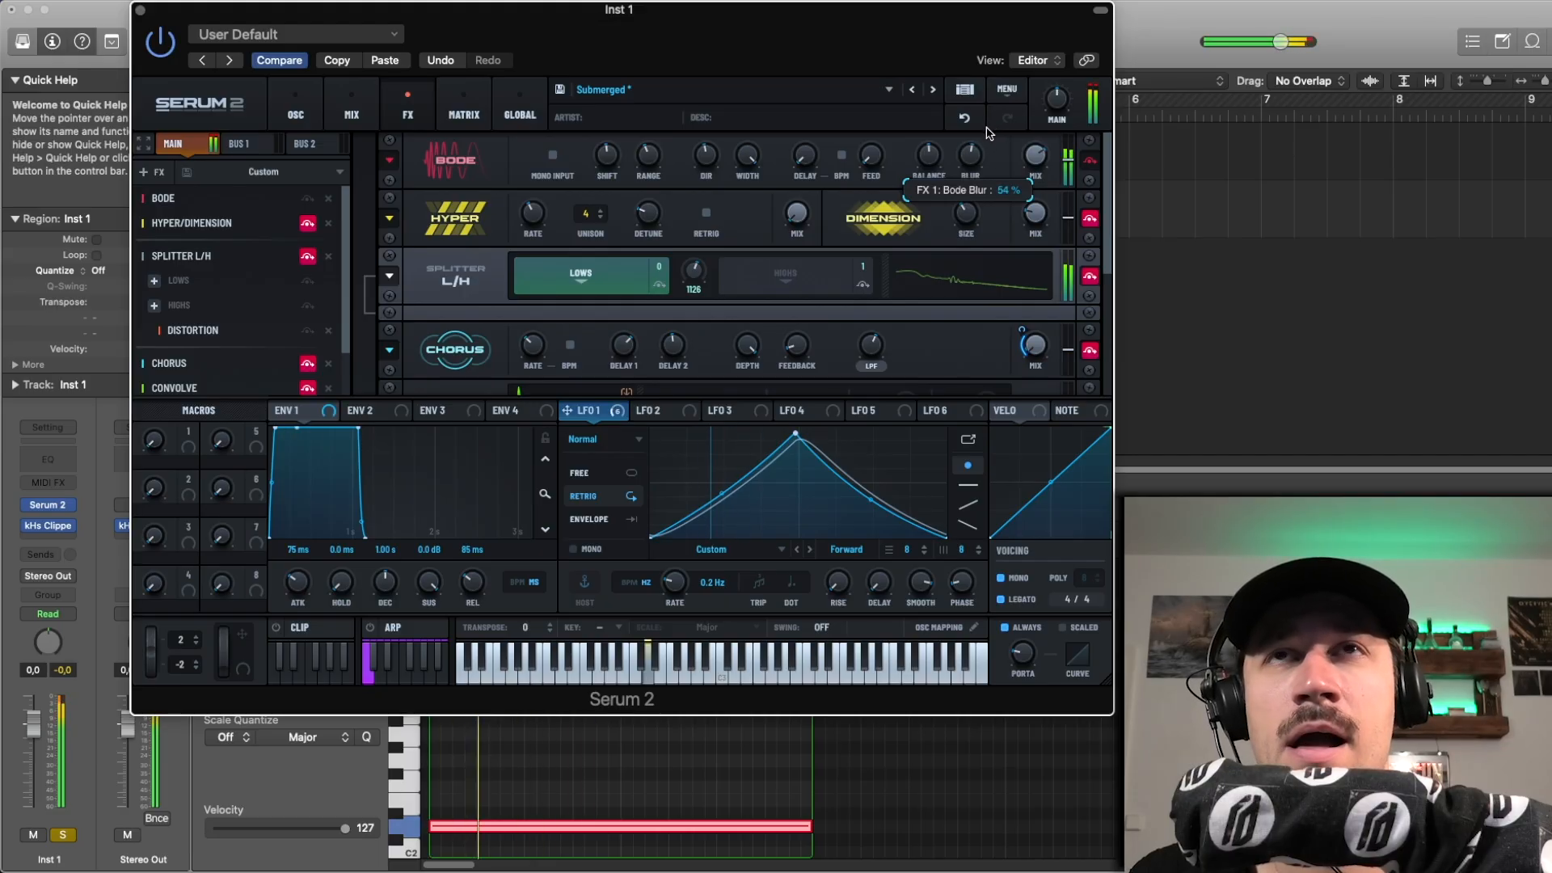
pyautogui.moveTo(648, 156)
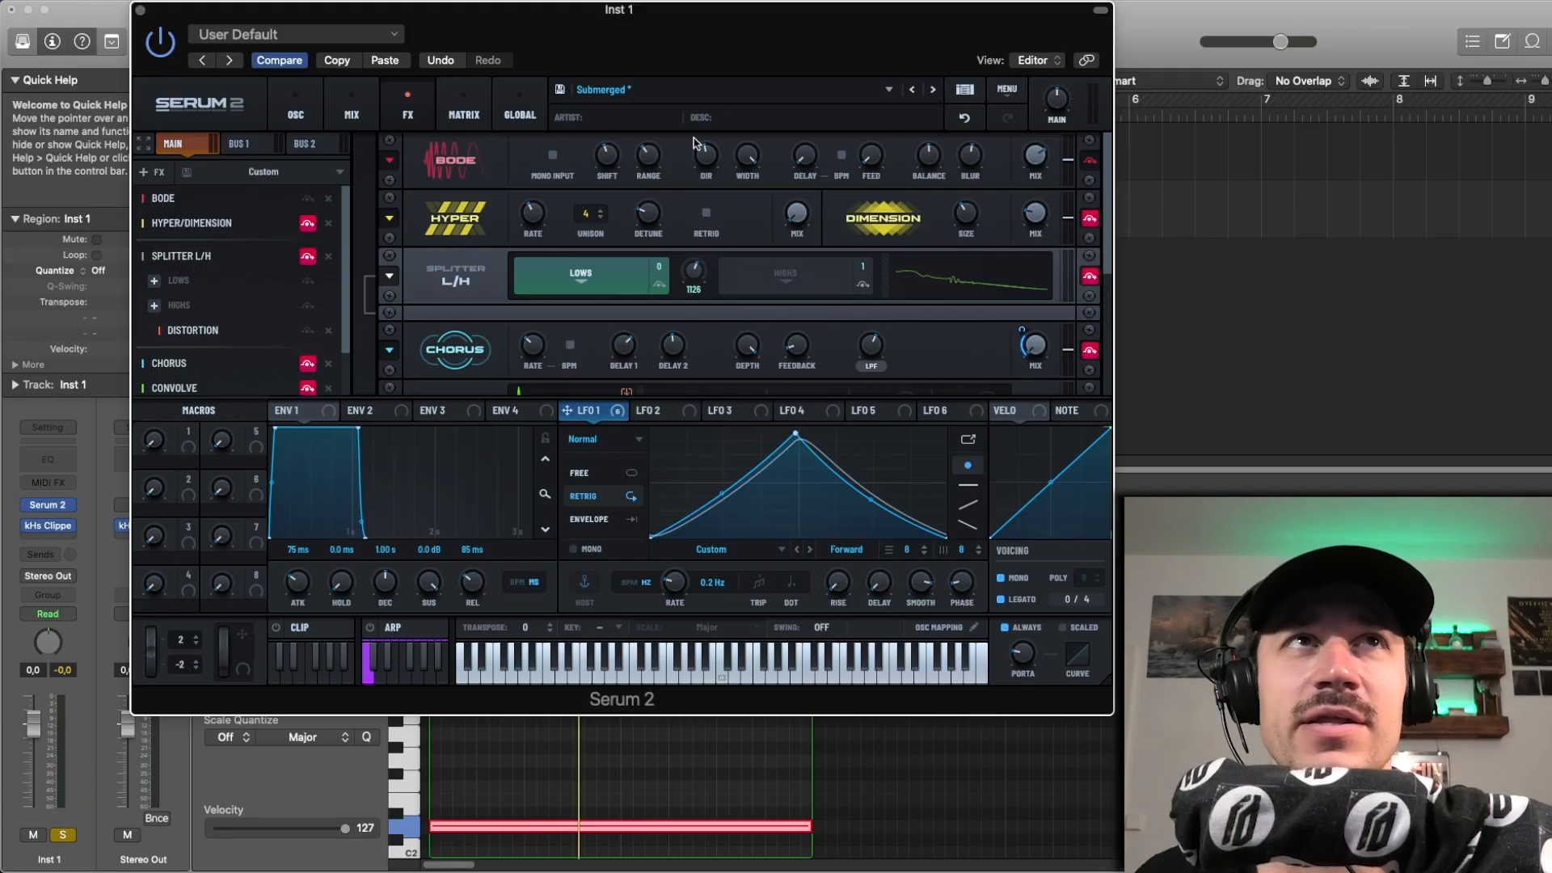
pyautogui.click(386, 61)
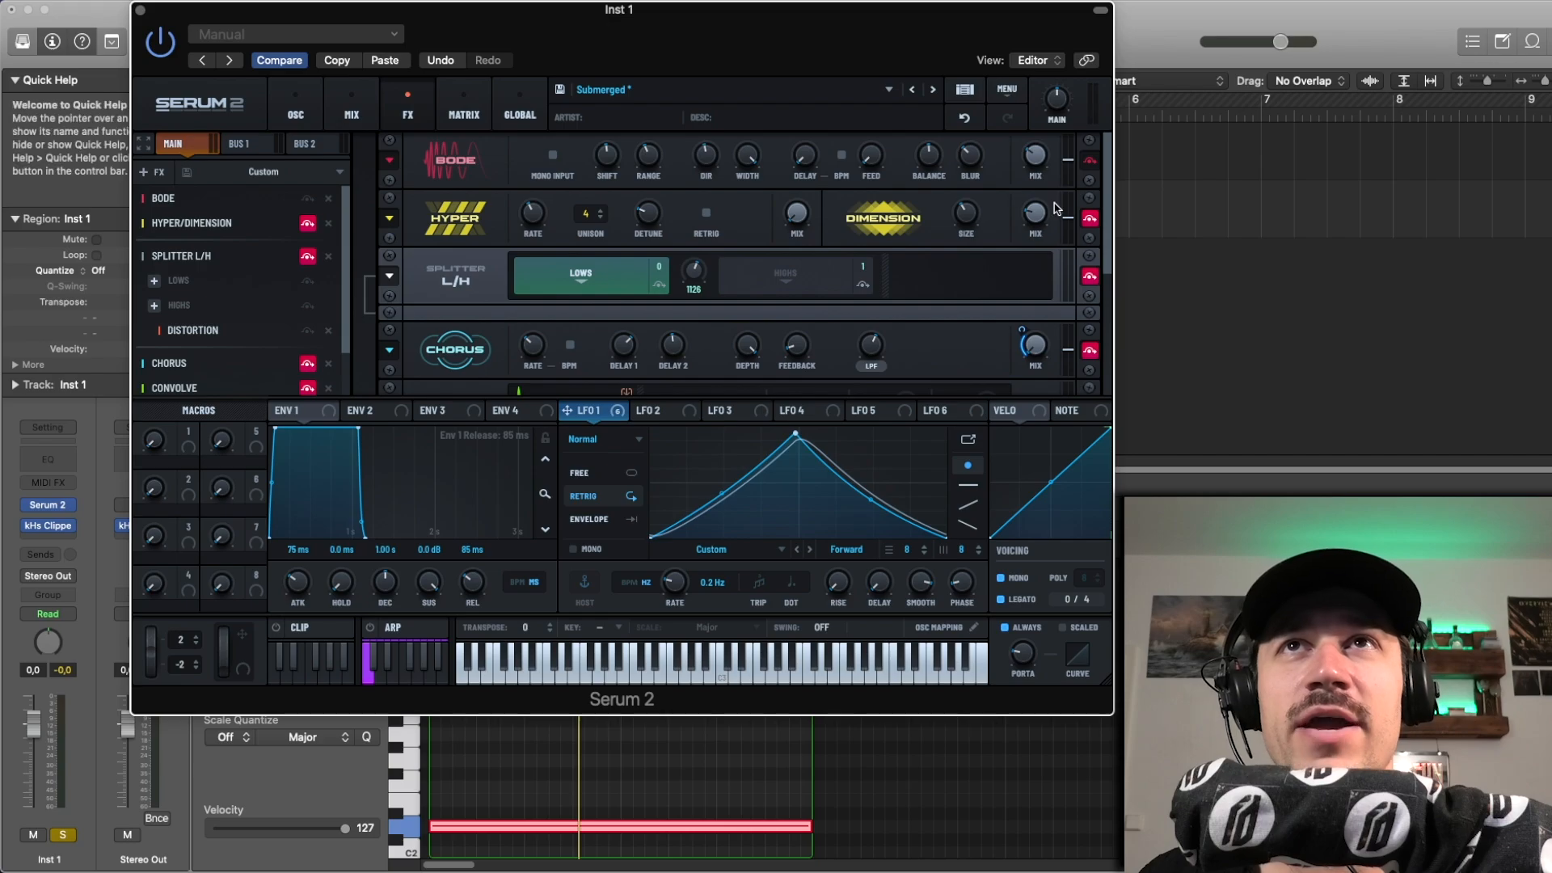
# Step: Play the region and compare the sound with the Bode effect bypassed and enabled
pyautogui.press('space')
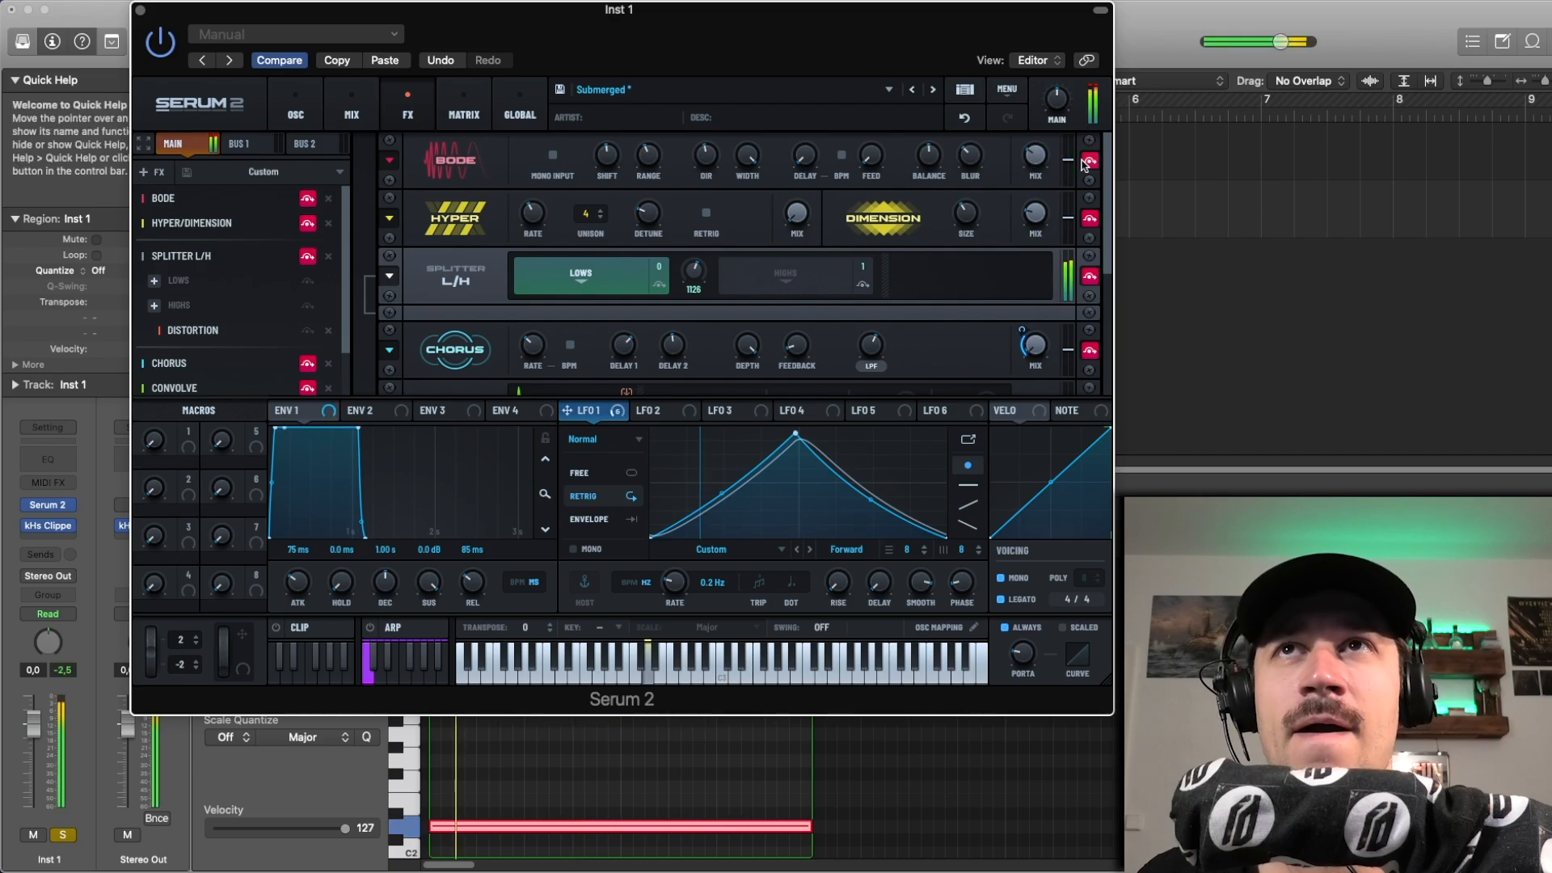
pyautogui.press('space')
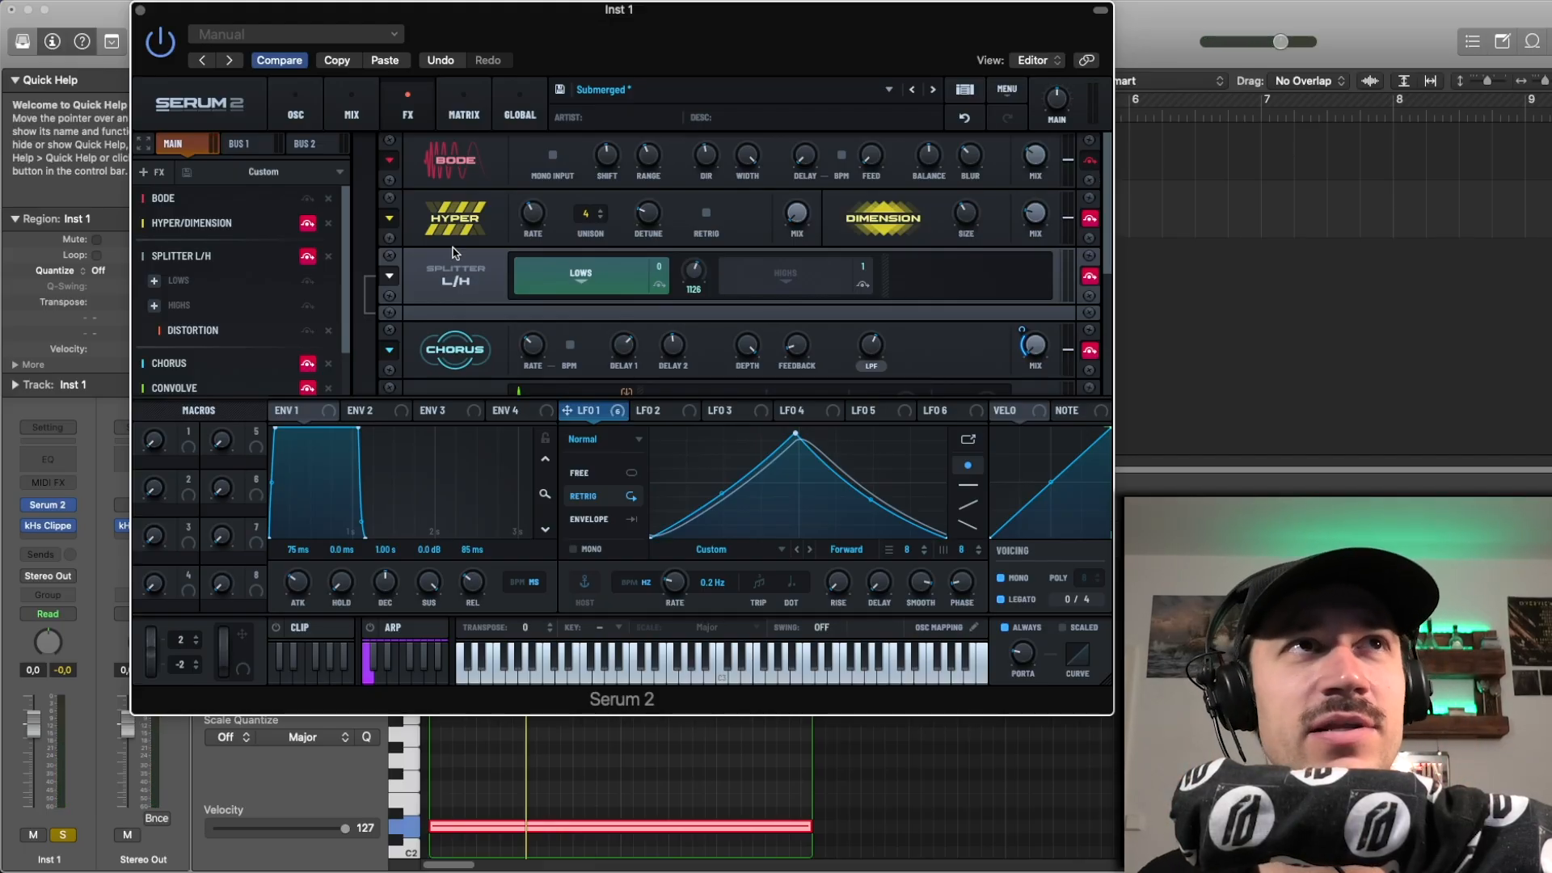
pyautogui.press('space')
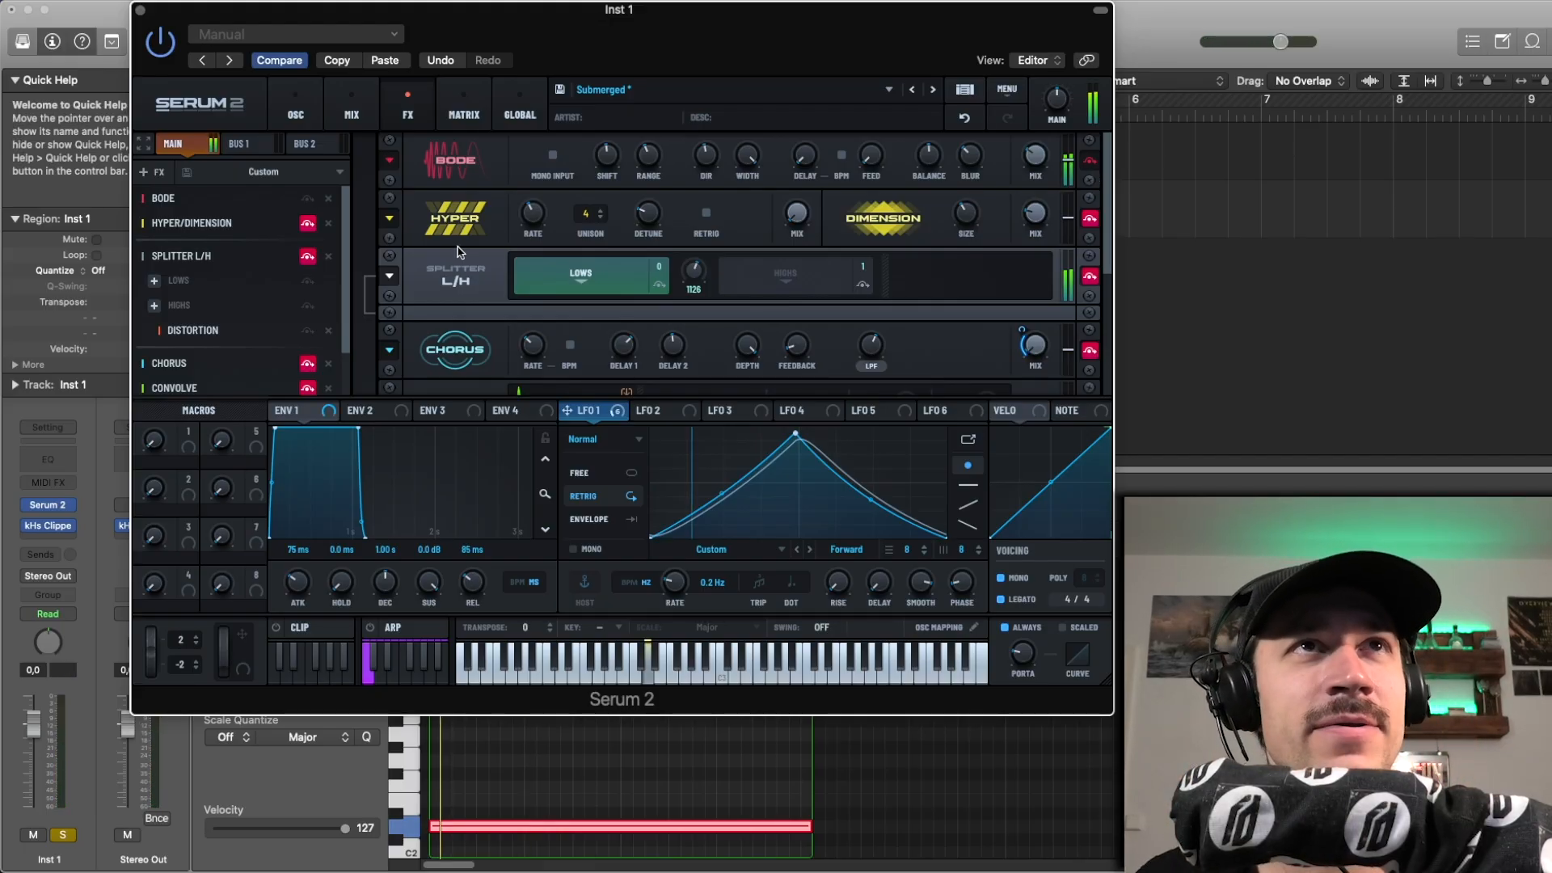
# Step: Enable the Hyper/Dimension effect and try raising the Hyper mix, returning it to 0 %
pyautogui.click(307, 226)
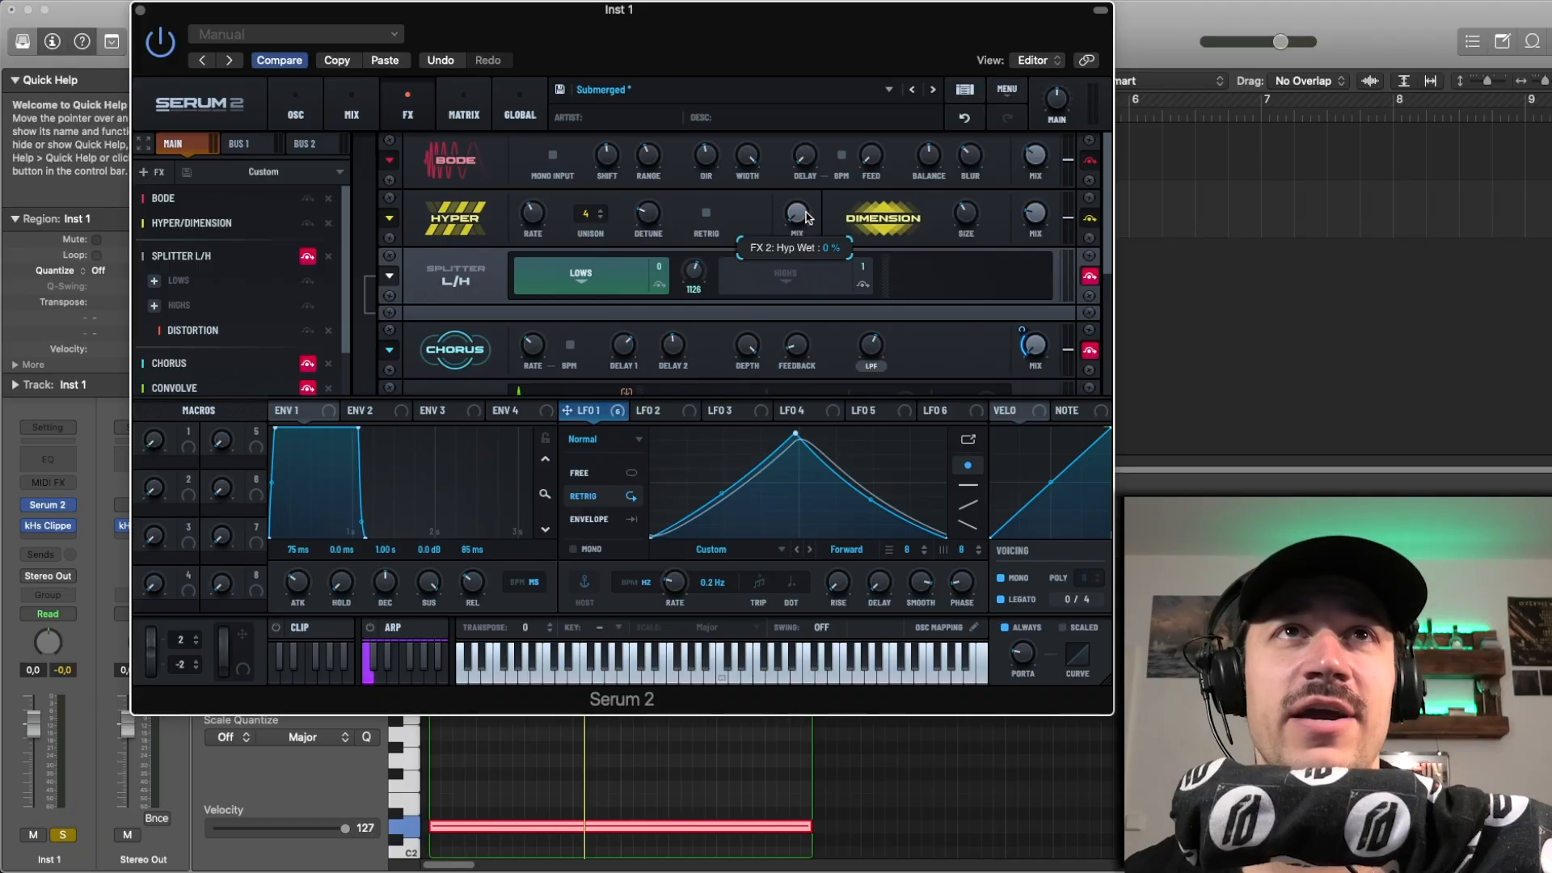
pyautogui.moveTo(805, 212); pyautogui.dragTo(820, 112)
pyautogui.press('space')
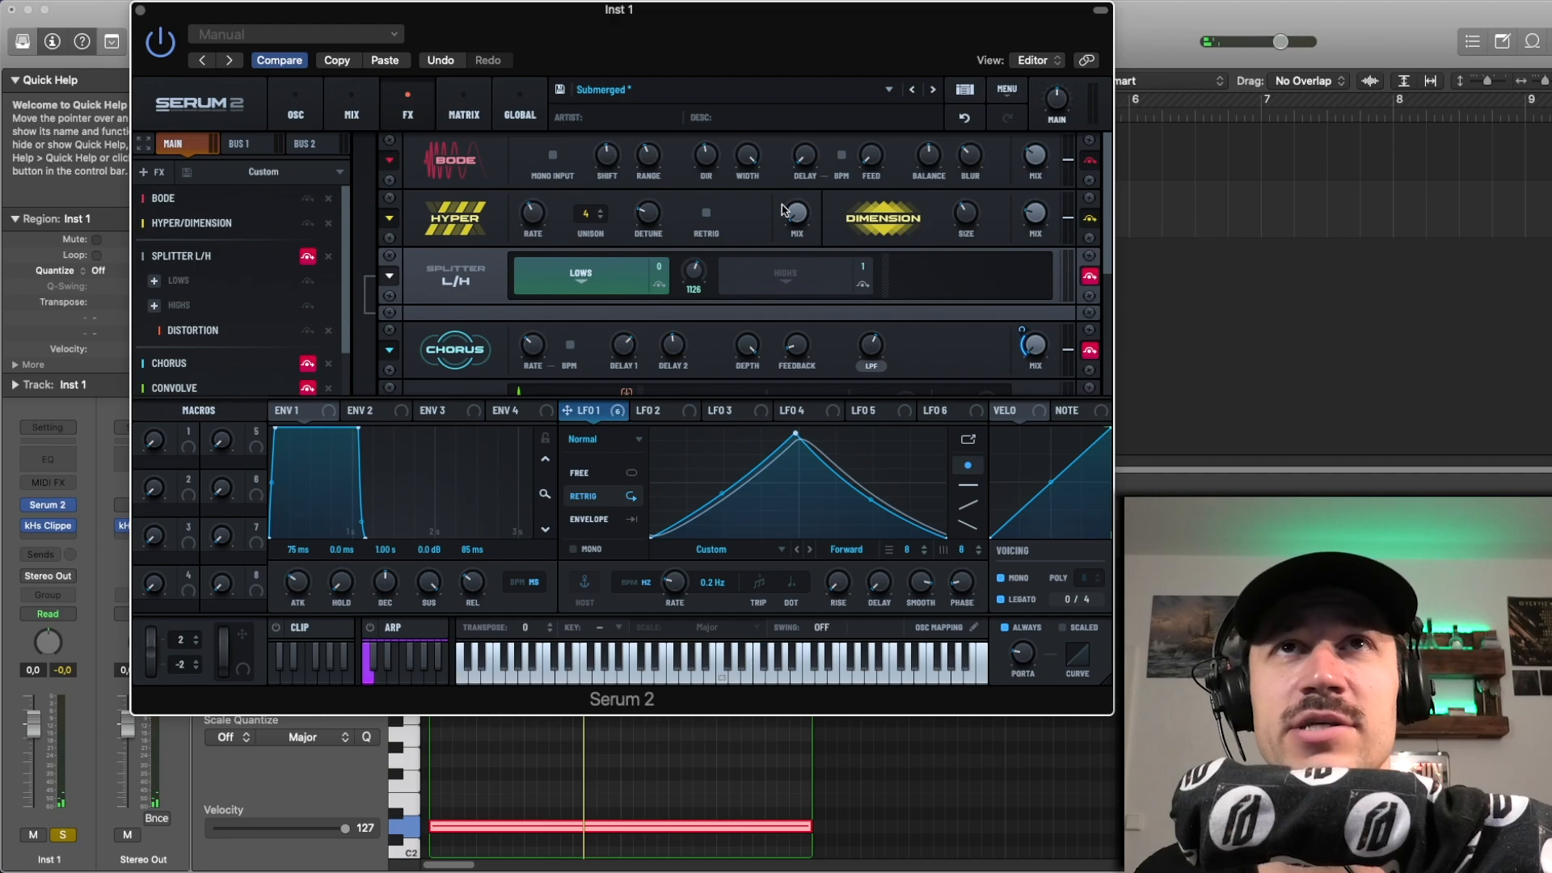
pyautogui.moveTo(784, 212); pyautogui.dragTo(791, 274)
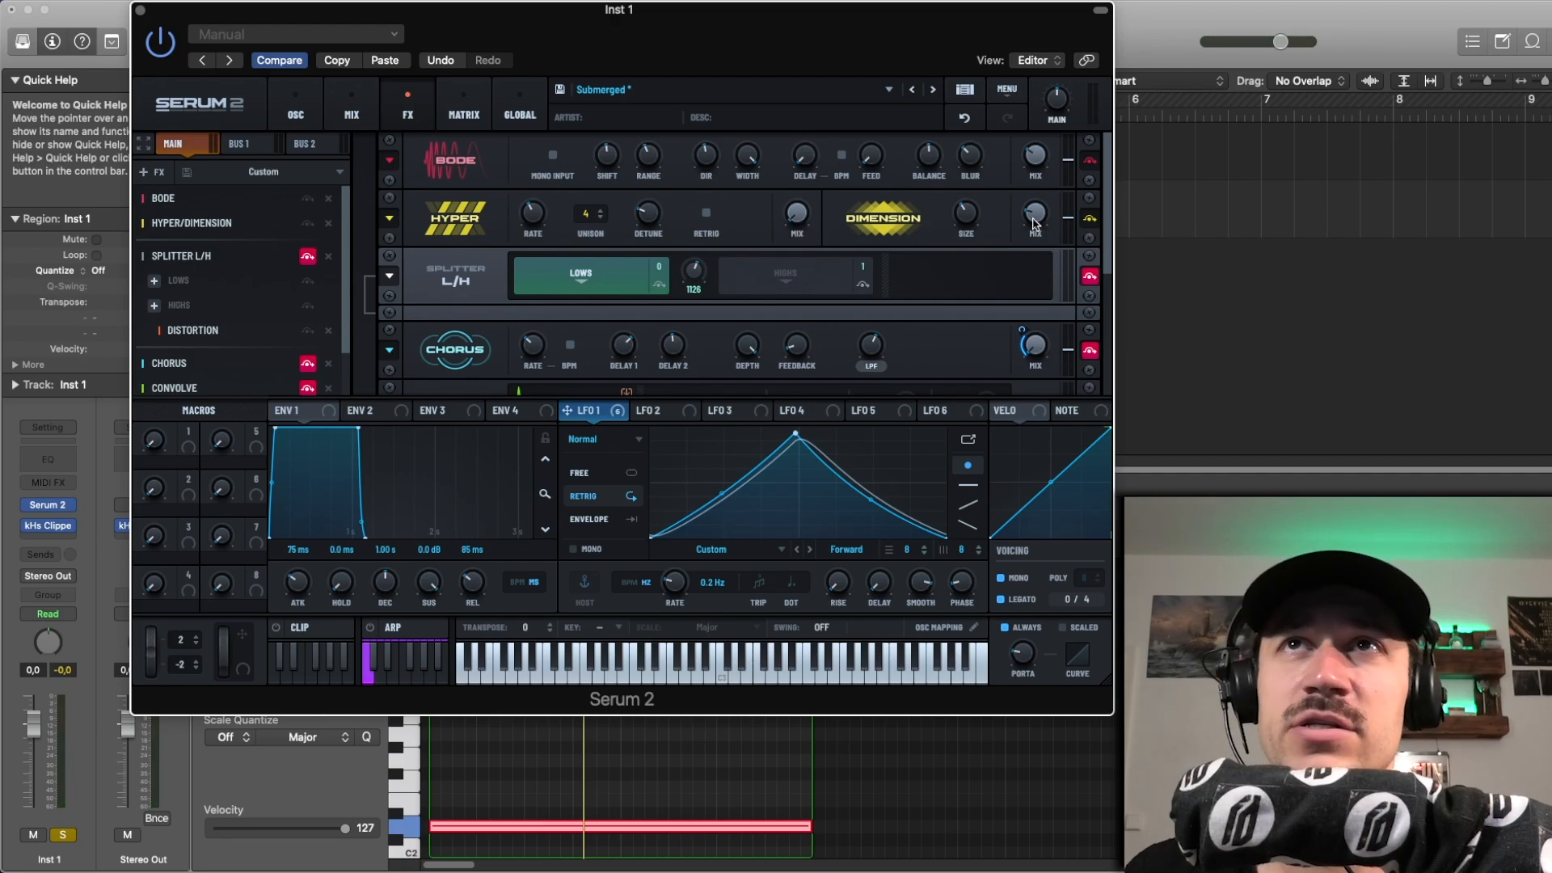
# Step: Play the region with the Dimension mix raised to about 61 %, undo the change, and listen again for comparison
pyautogui.moveTo(1036, 225)
pyautogui.moveTo(1036, 224); pyautogui.dragTo(1043, 159)
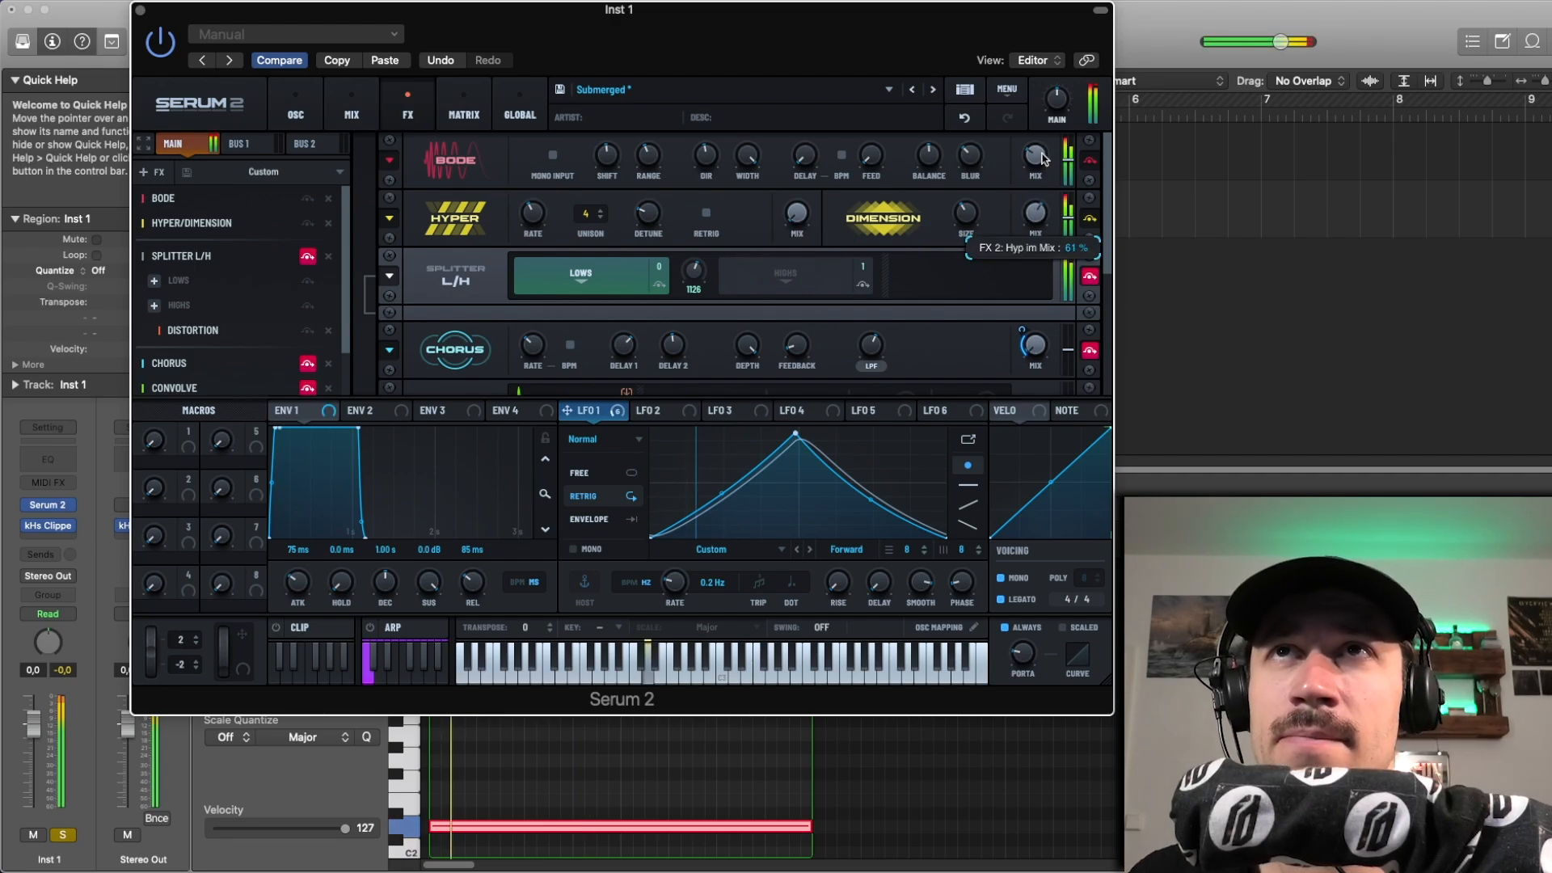
pyautogui.click(967, 119)
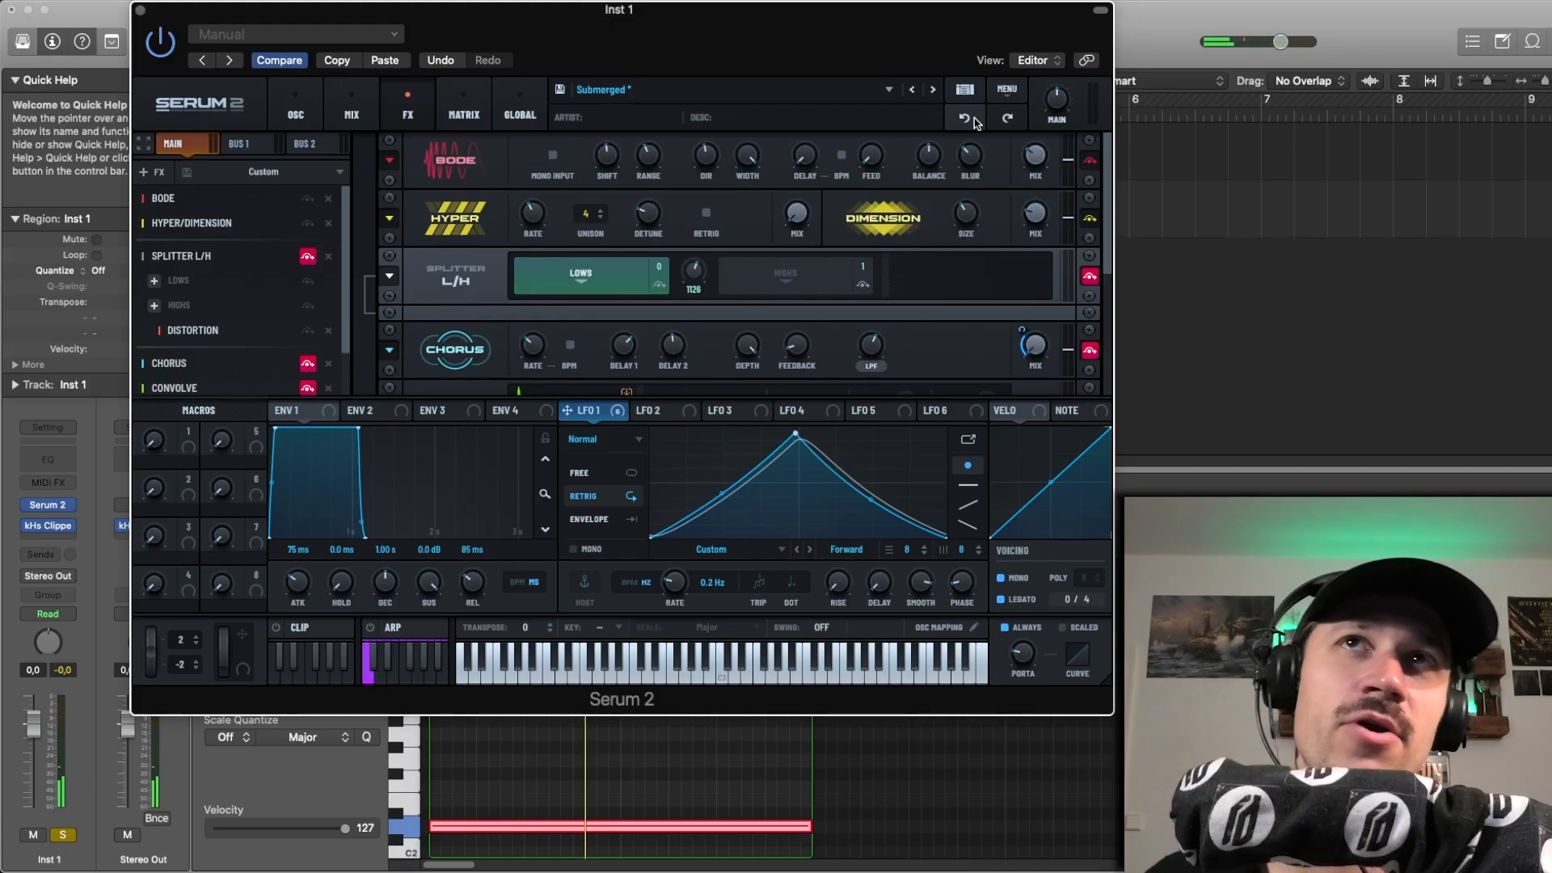
pyautogui.press('space')
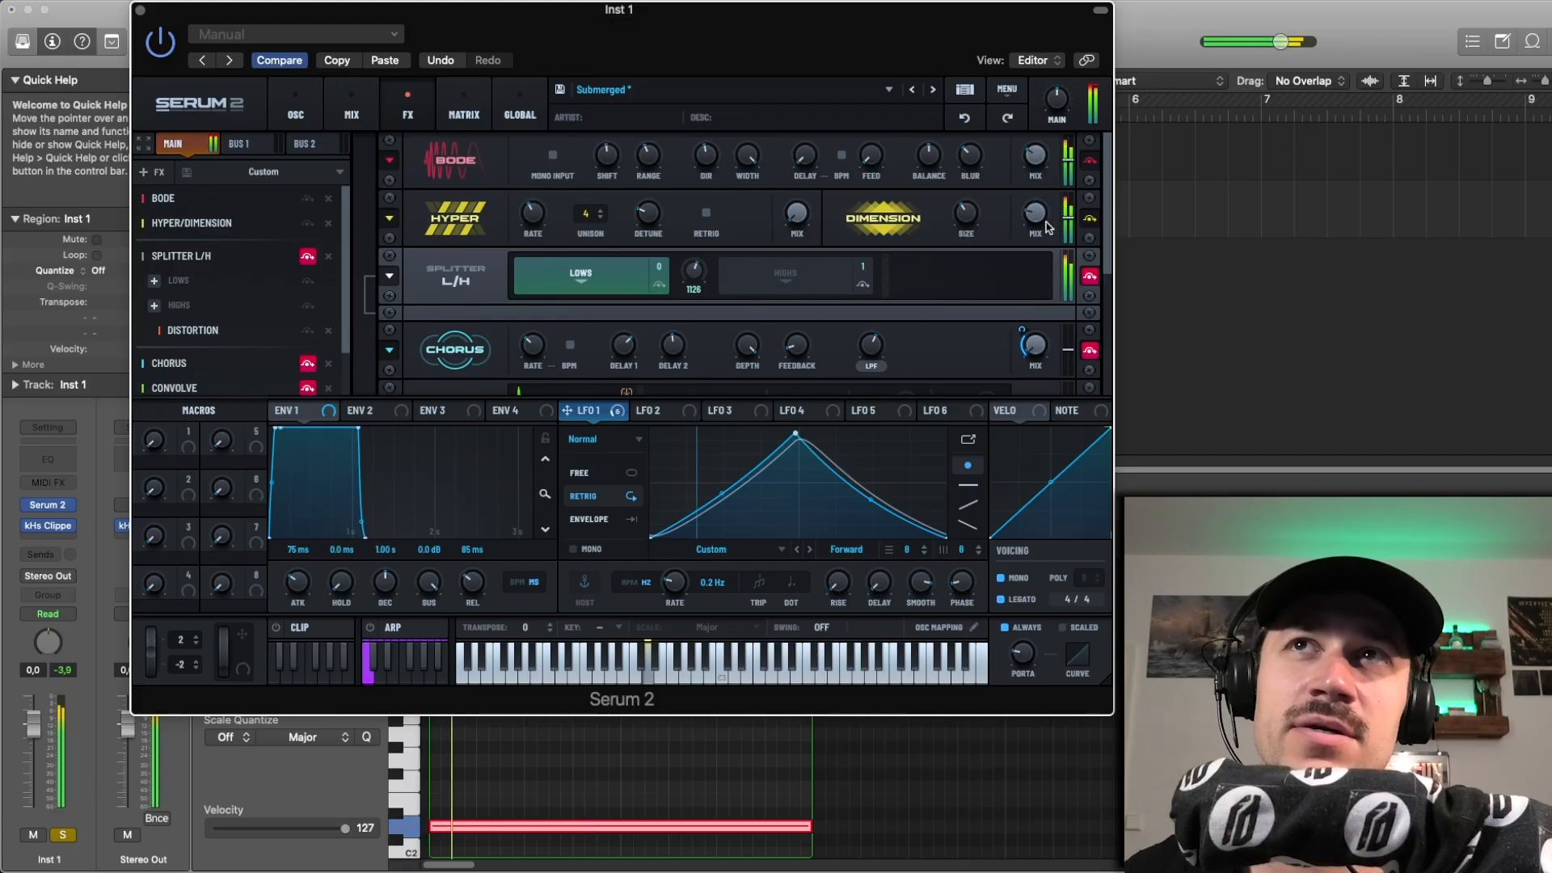
pyautogui.moveTo(1041, 223)
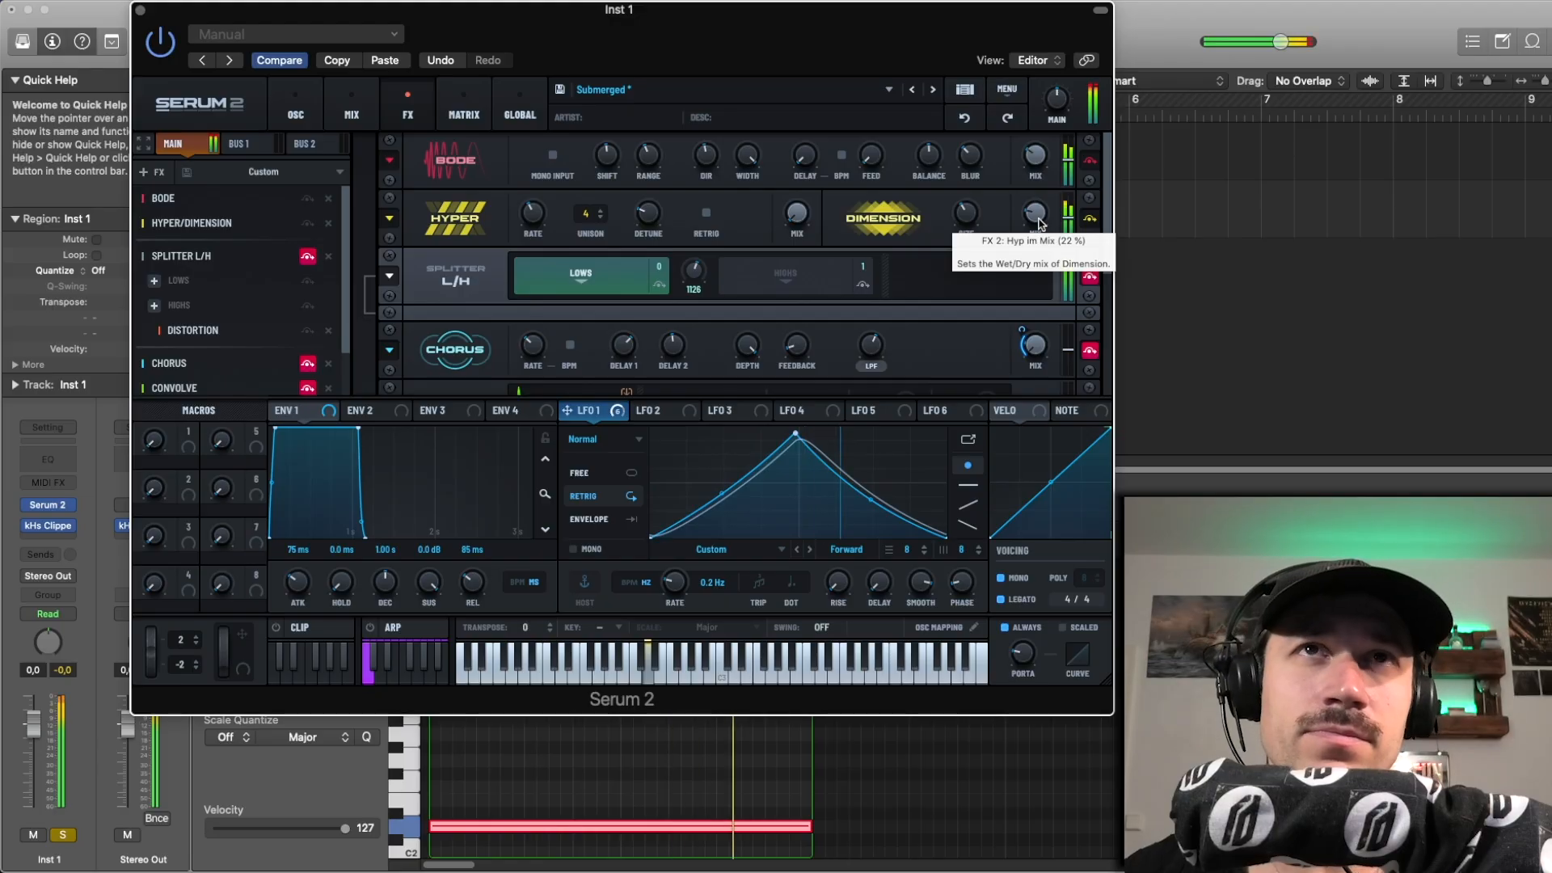
pyautogui.press('space')
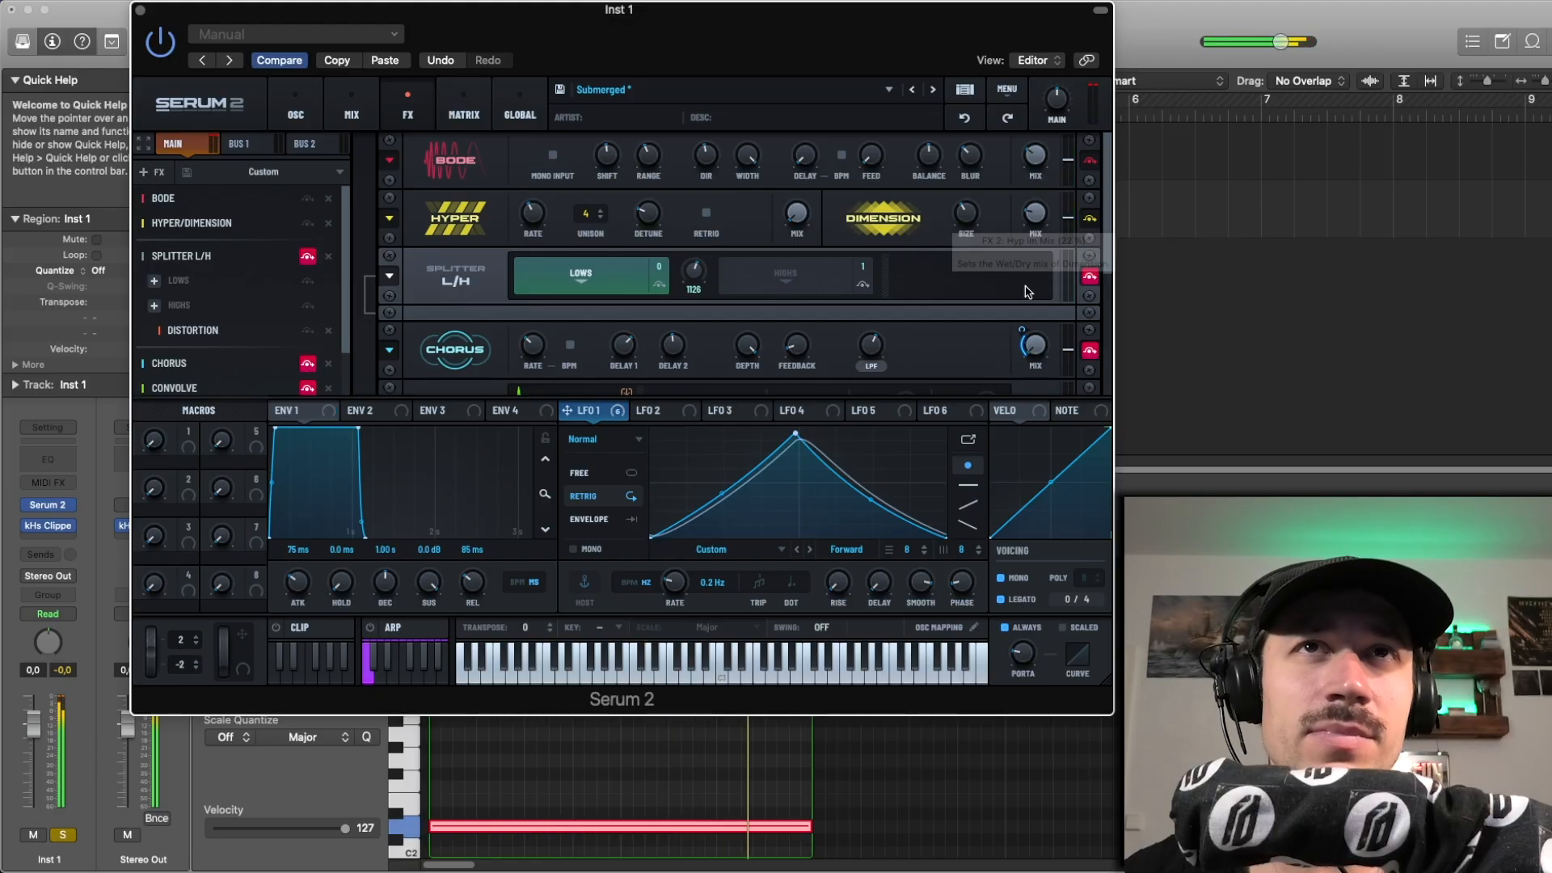
# Step: Enable the Splitter L/H effect and undo the mistaken removal of its module
pyautogui.click(307, 255)
pyautogui.scroll(-1, 422, 275)
pyautogui.click(391, 248)
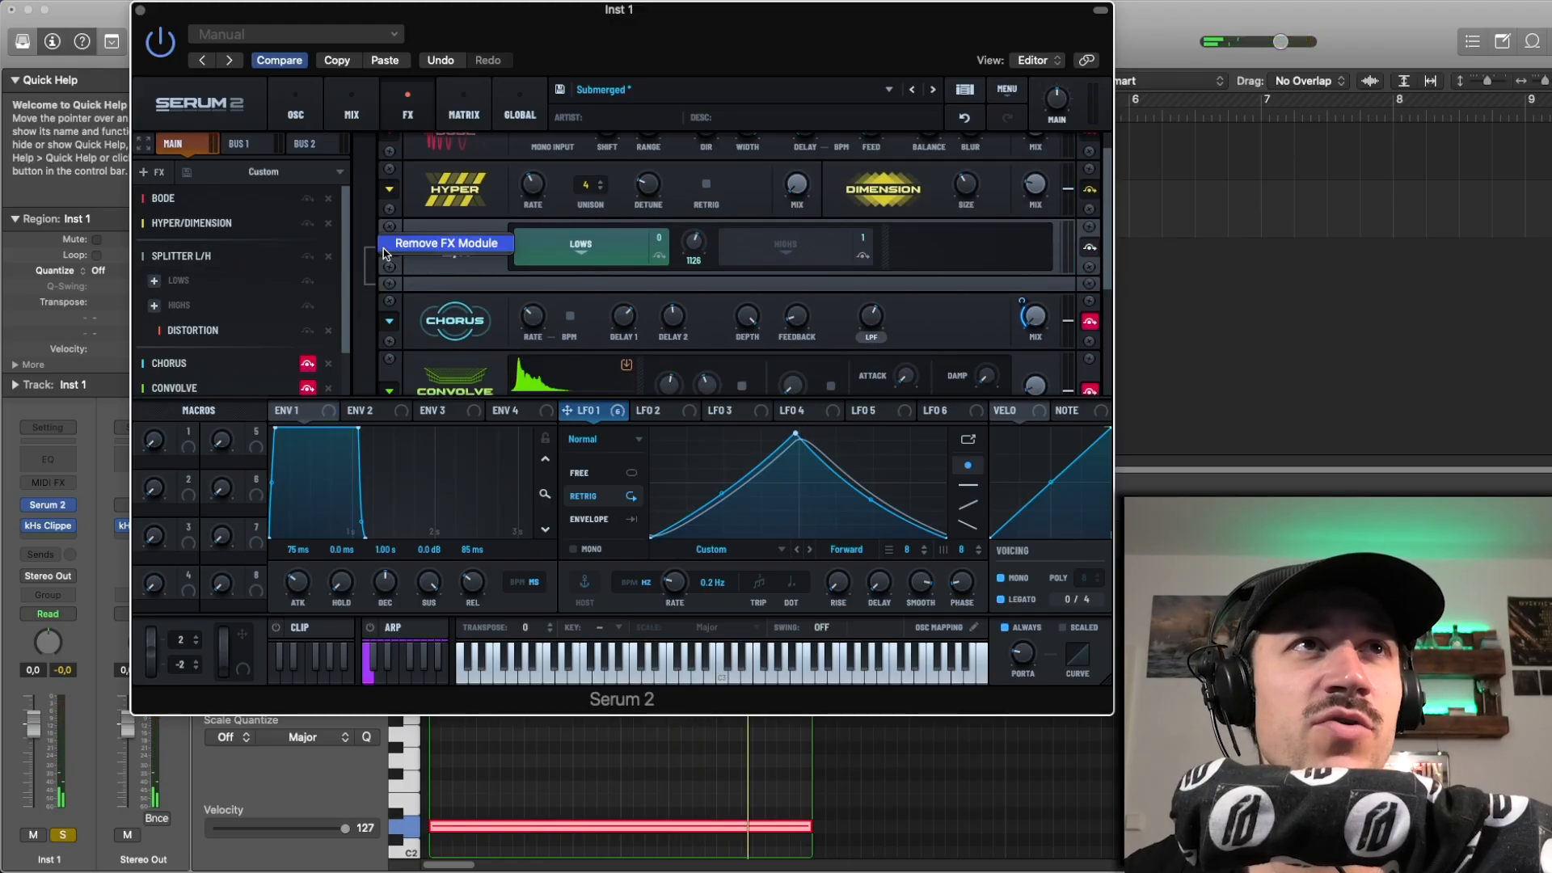
pyautogui.click(396, 251)
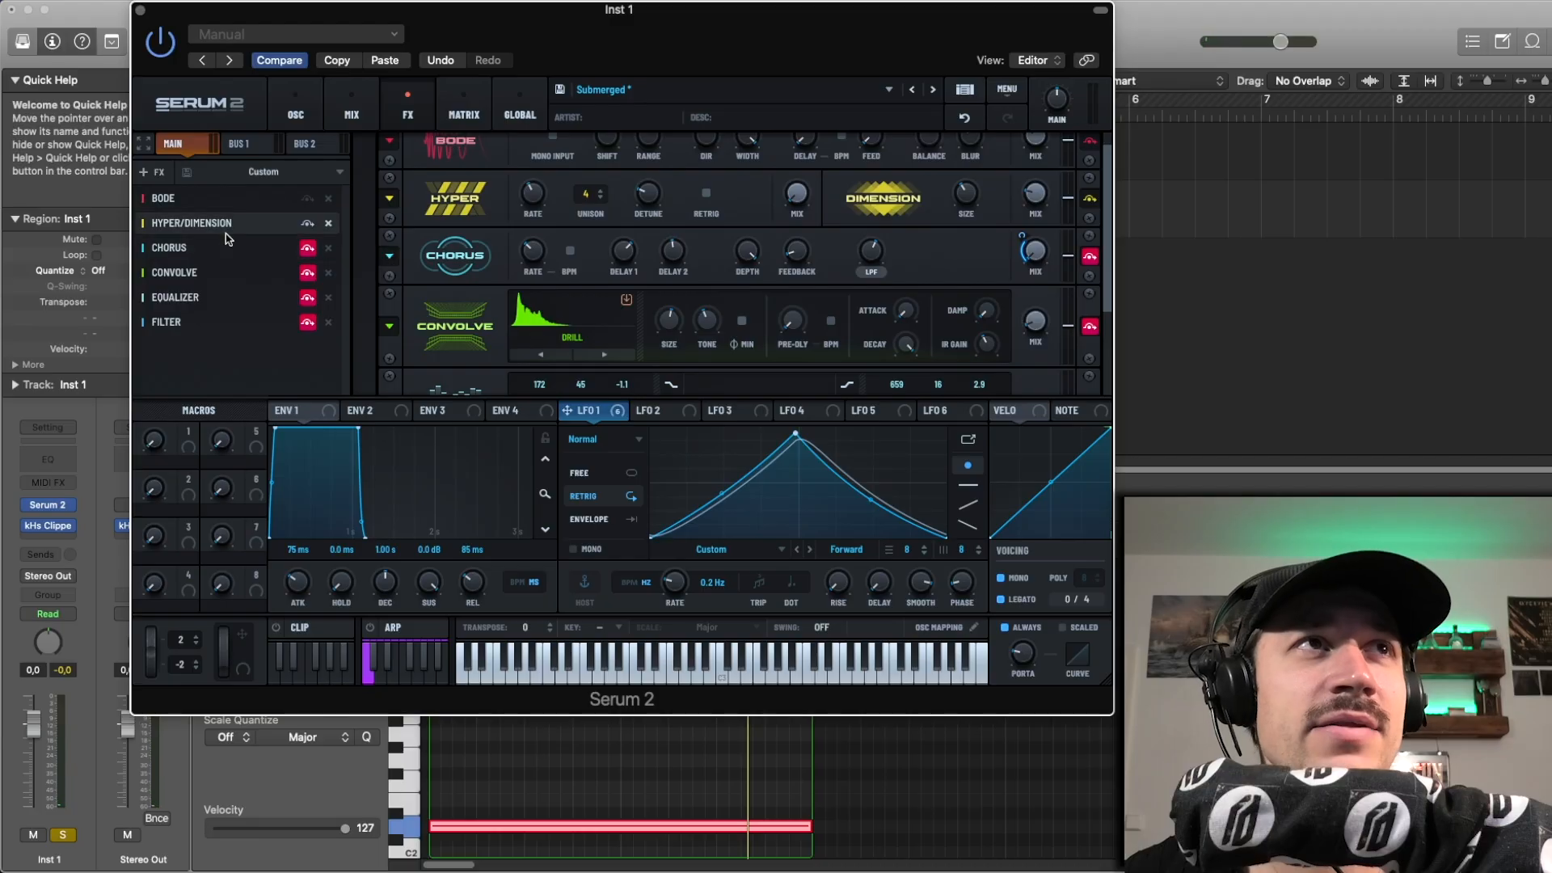
pyautogui.click(964, 117)
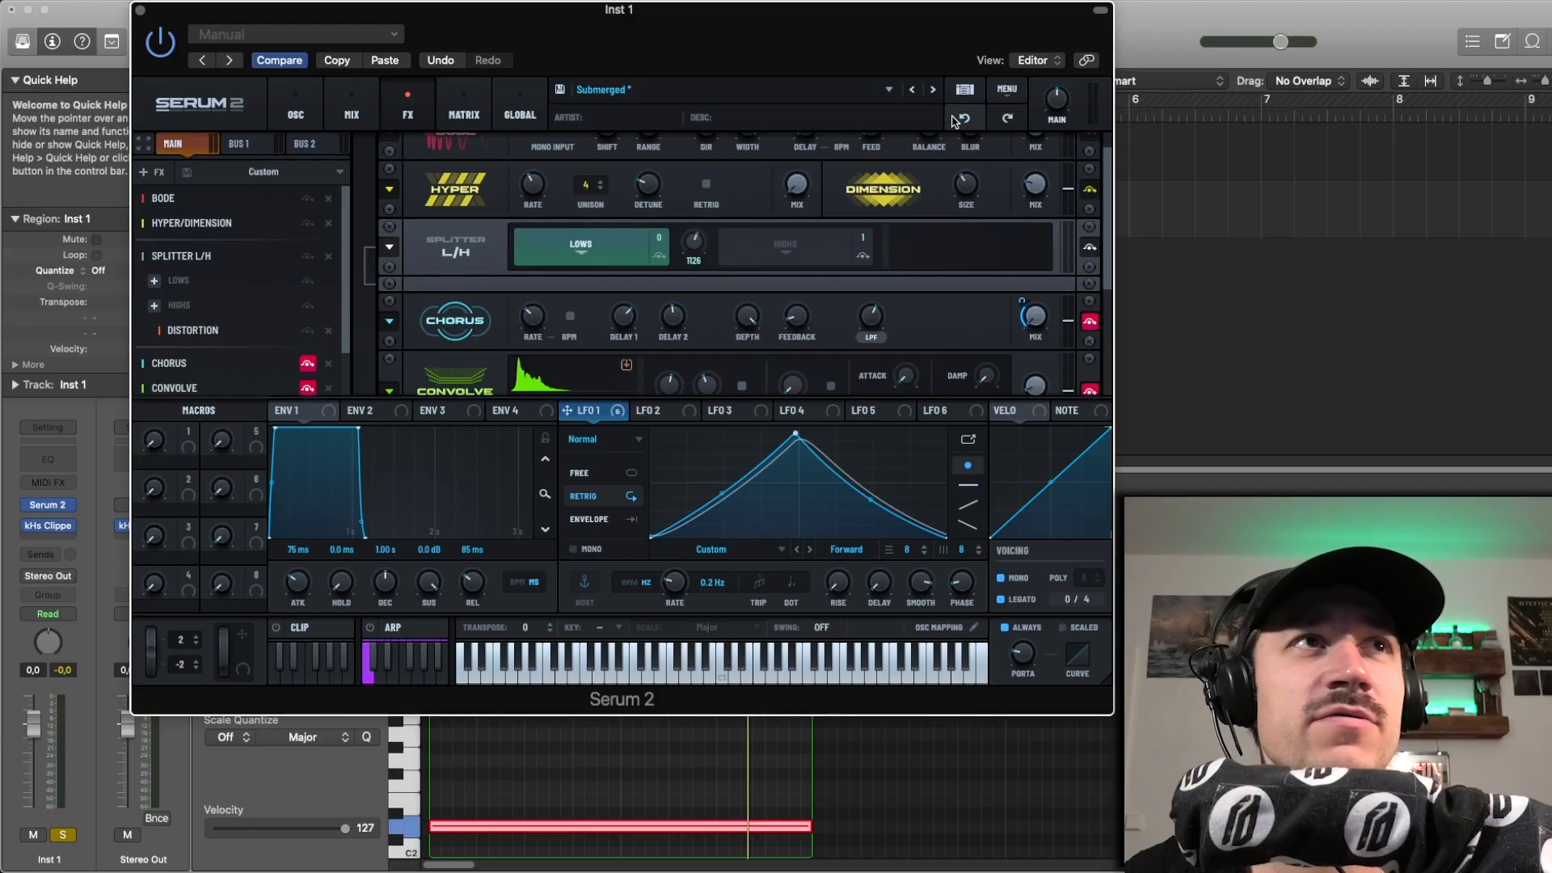
# Step: Show the distortion on the splitter's highs band and compare playback with Splitter L/H bypassed and enabled
pyautogui.click(193, 330)
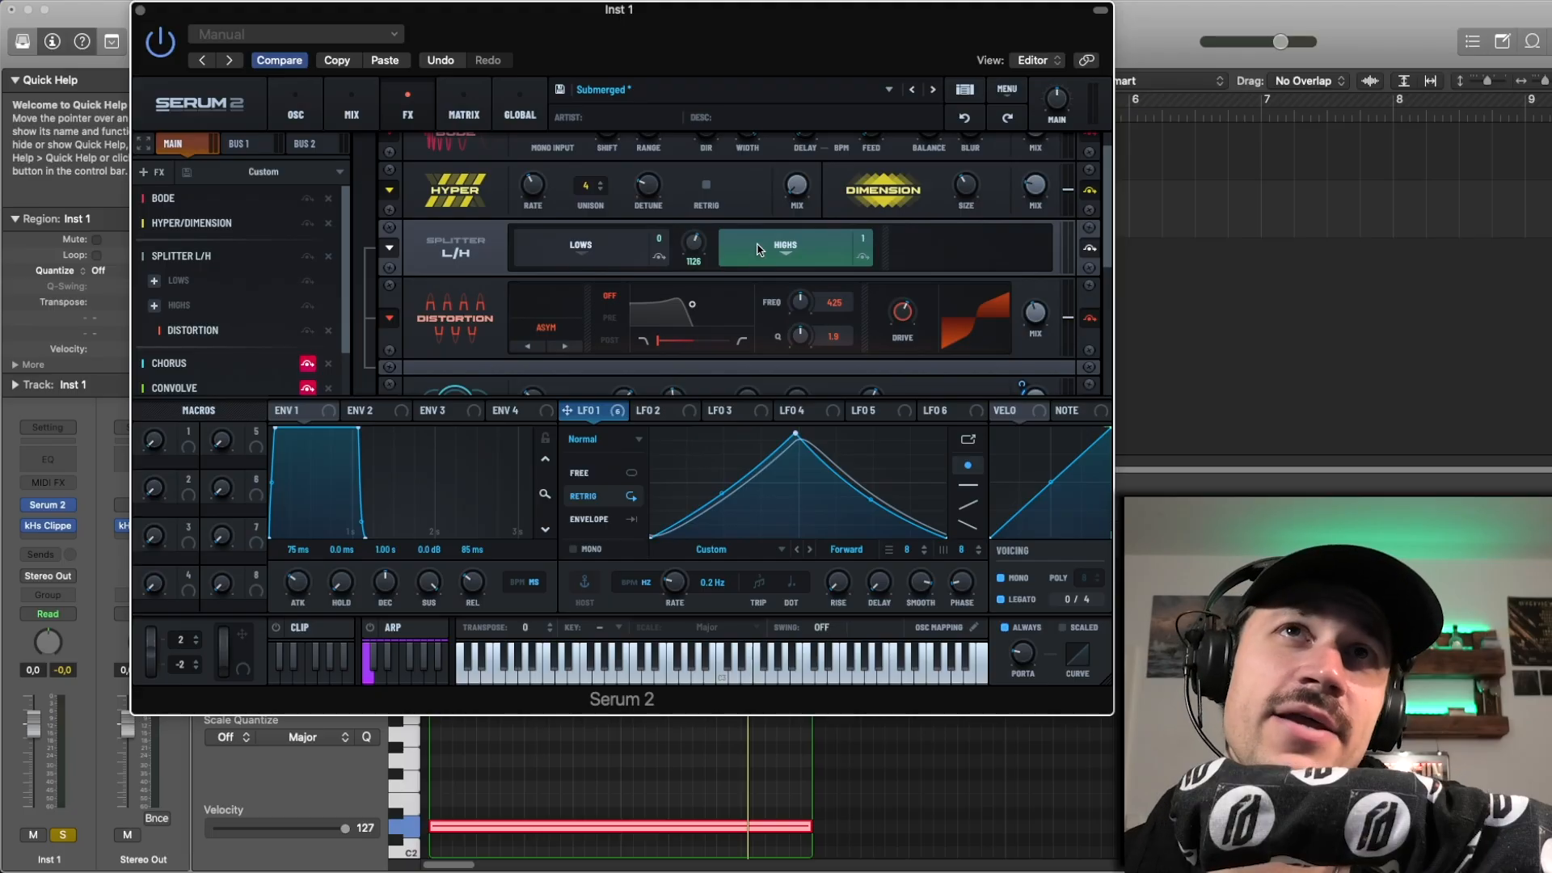
pyautogui.press('space')
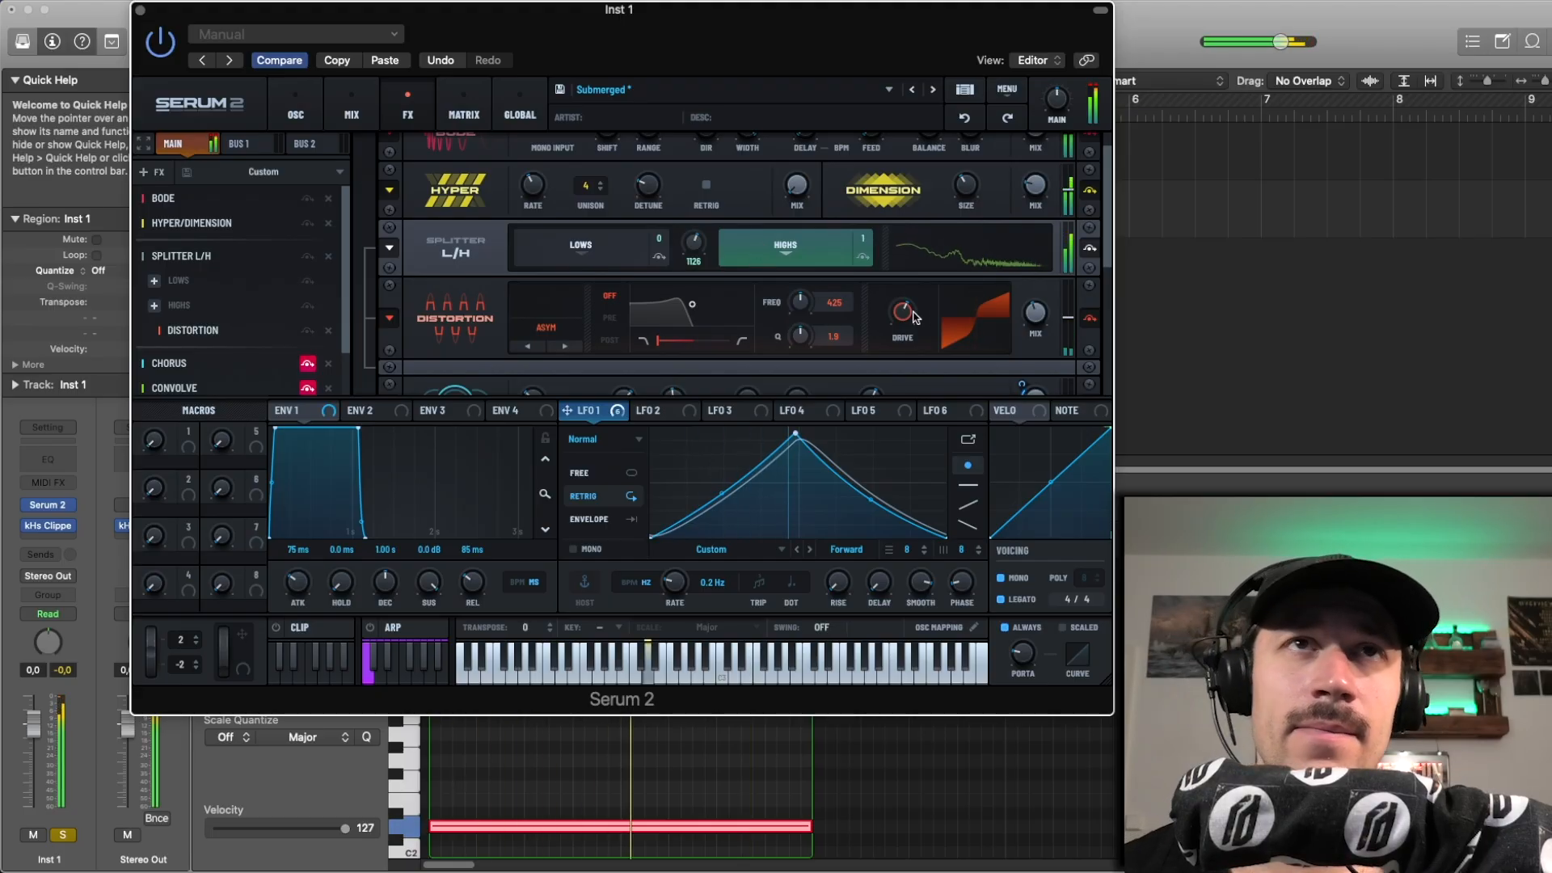
pyautogui.click(308, 257)
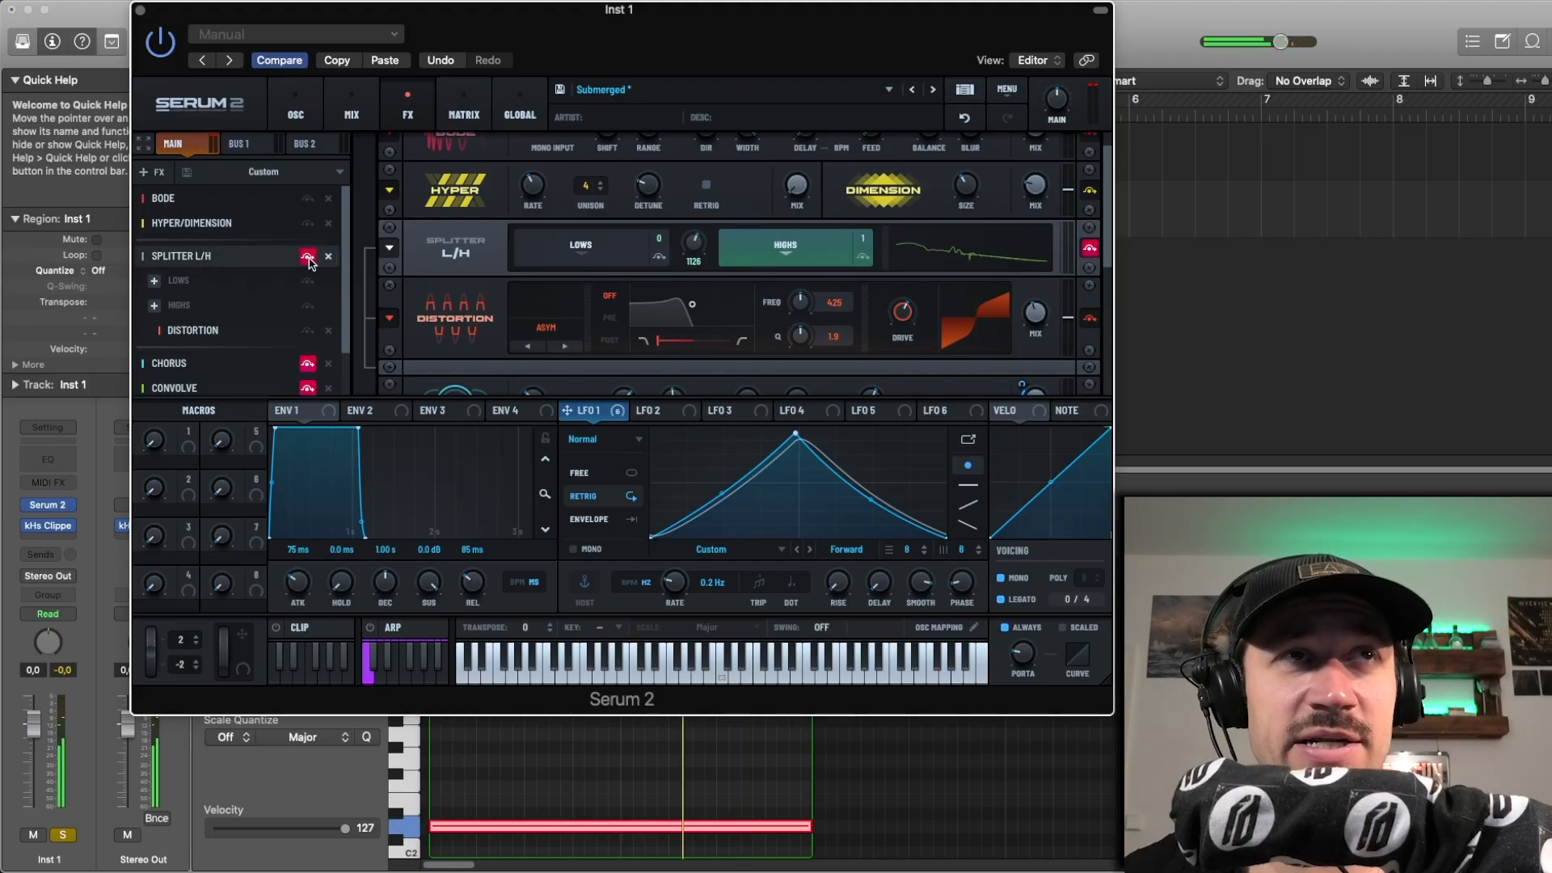
pyautogui.click(307, 257)
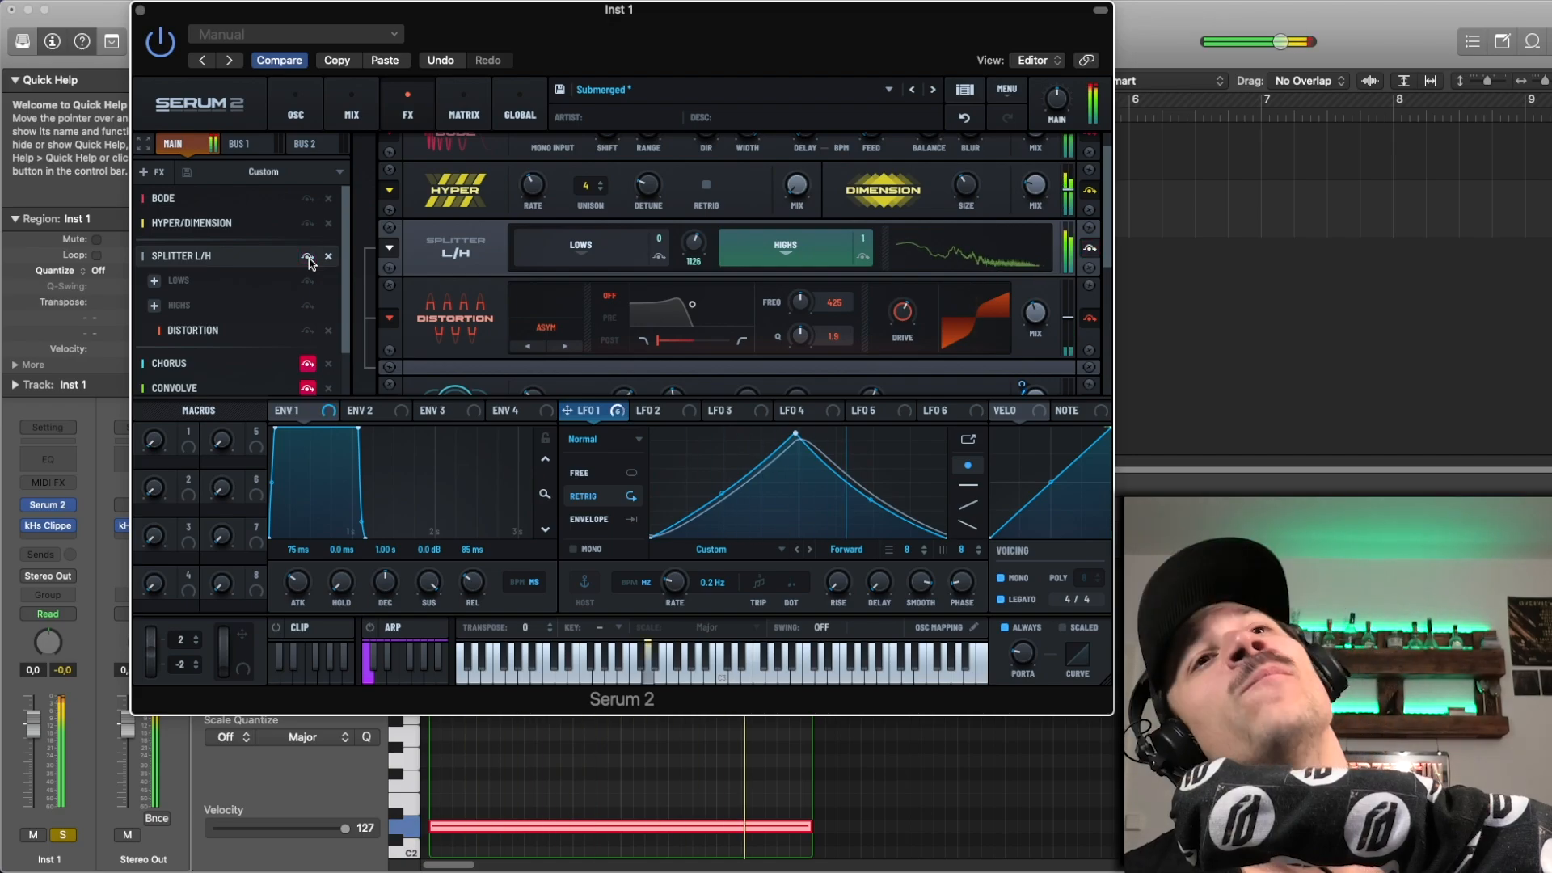
pyautogui.press('space')
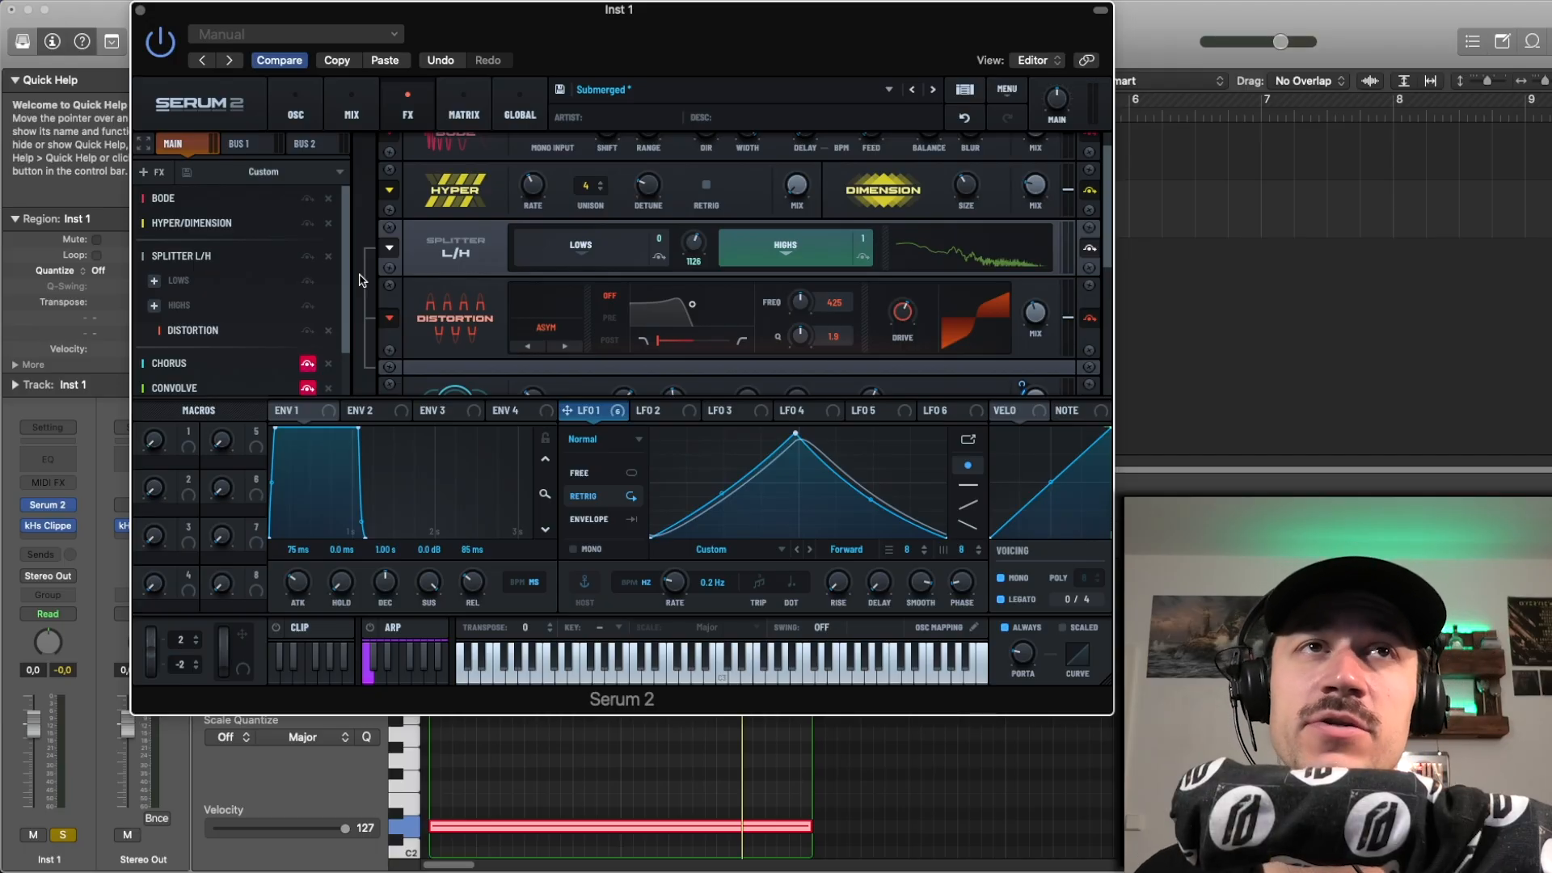
# Step: Look through the available distortion types, keeping Asym selected
pyautogui.click(584, 330)
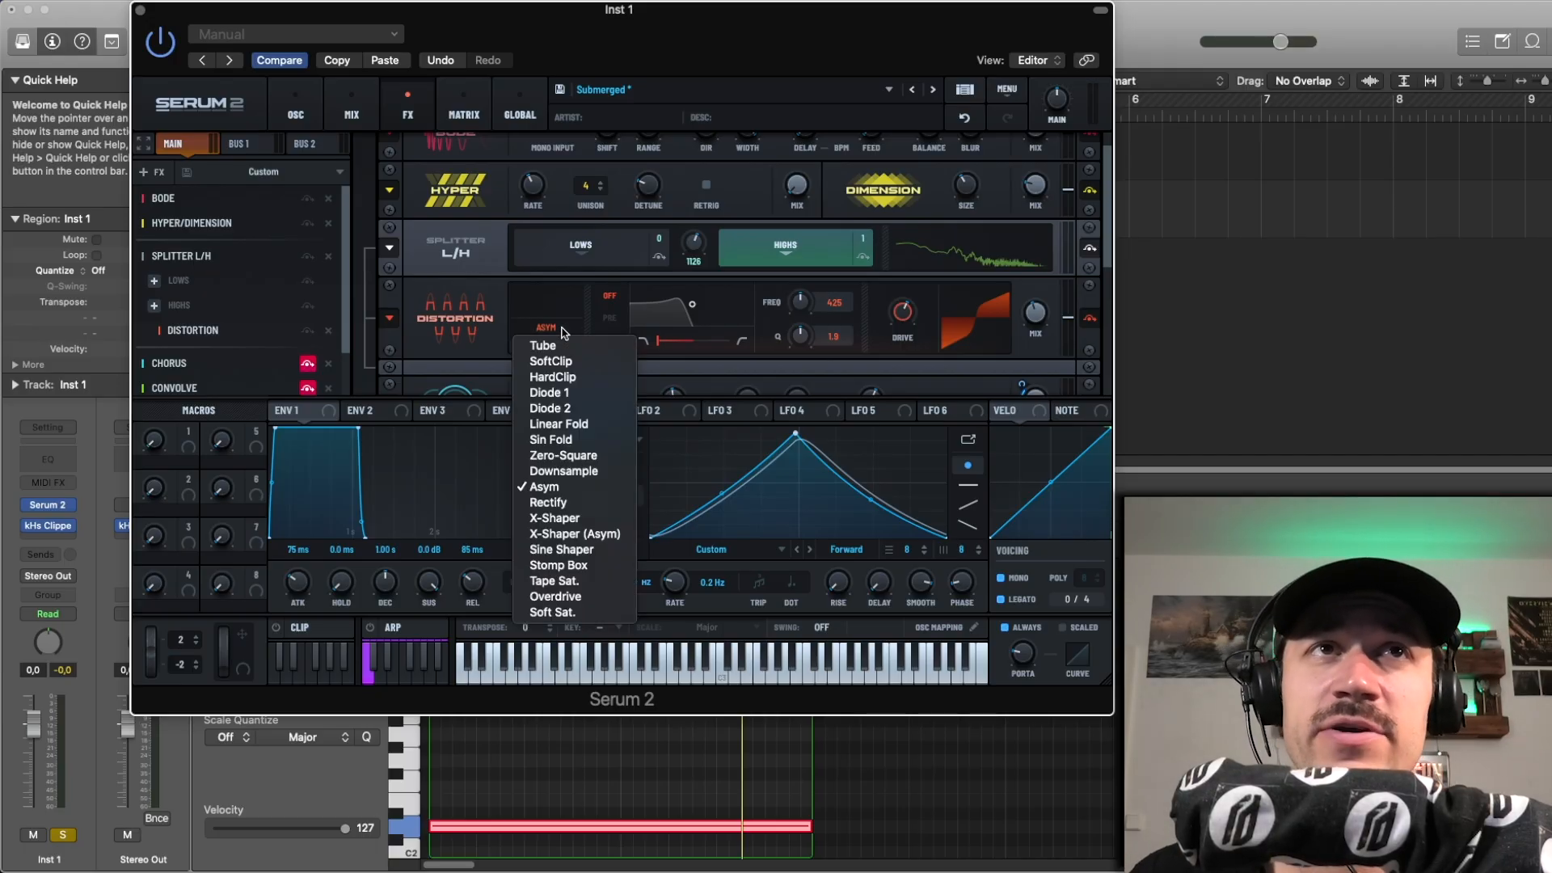
pyautogui.click(588, 486)
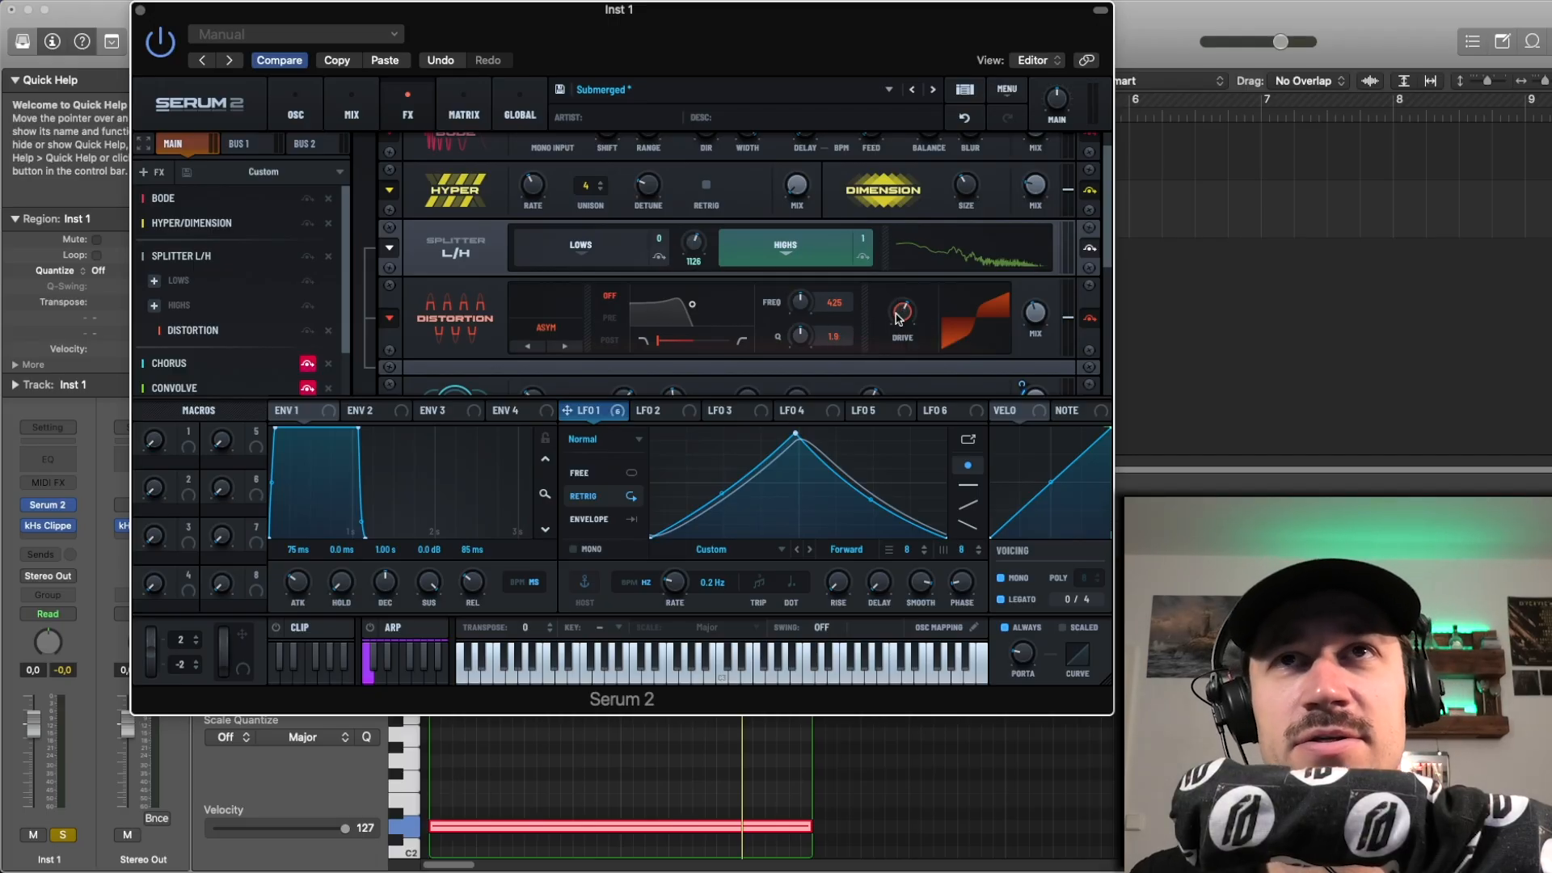
pyautogui.click(530, 346)
pyautogui.click(563, 345)
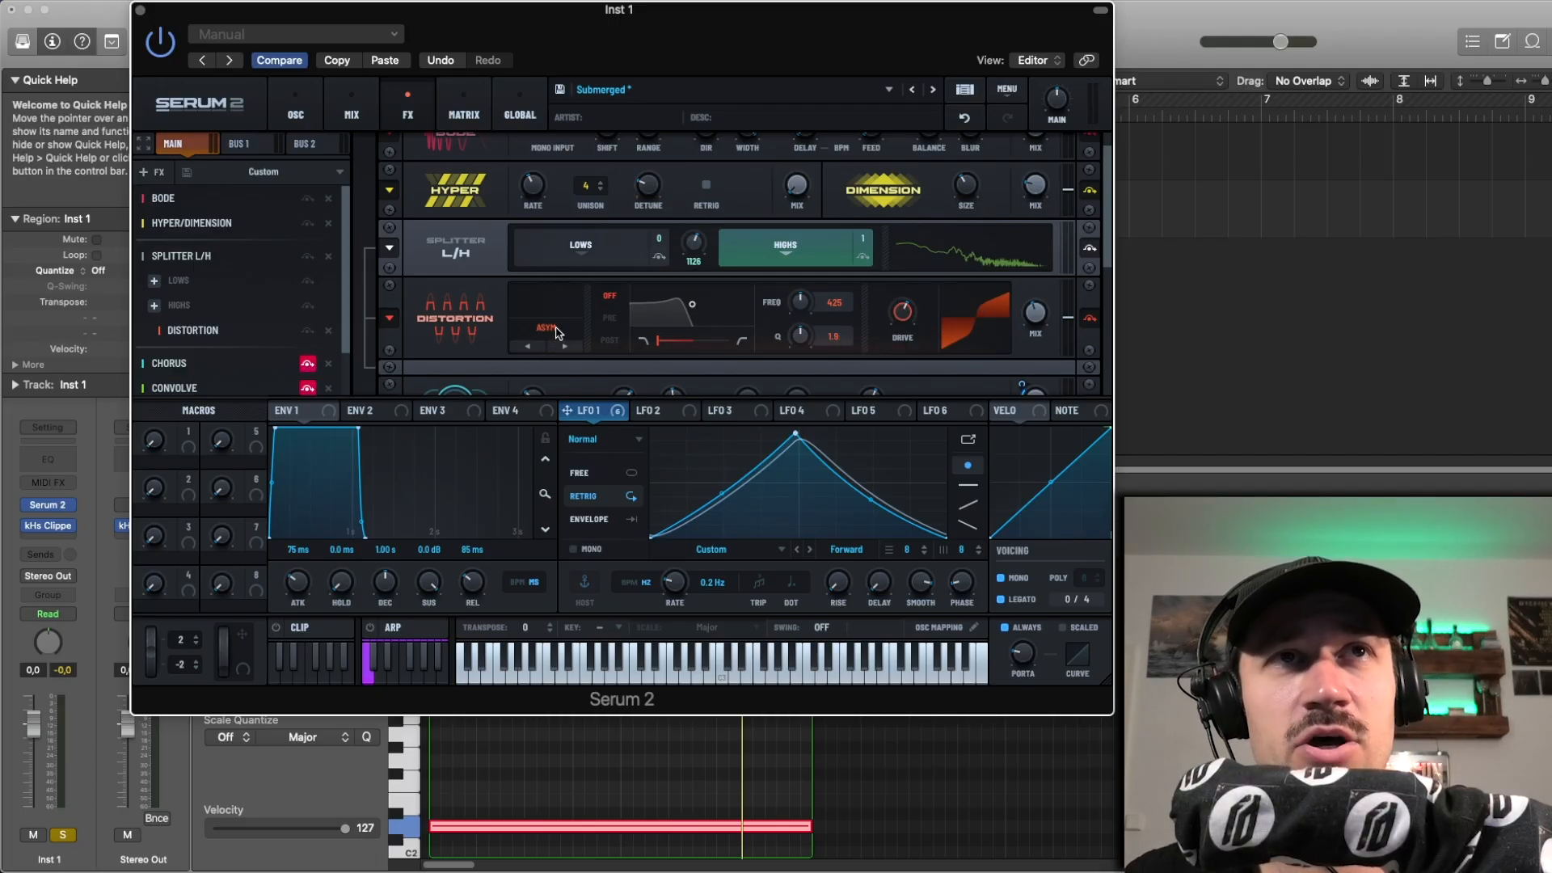
pyautogui.click(557, 331)
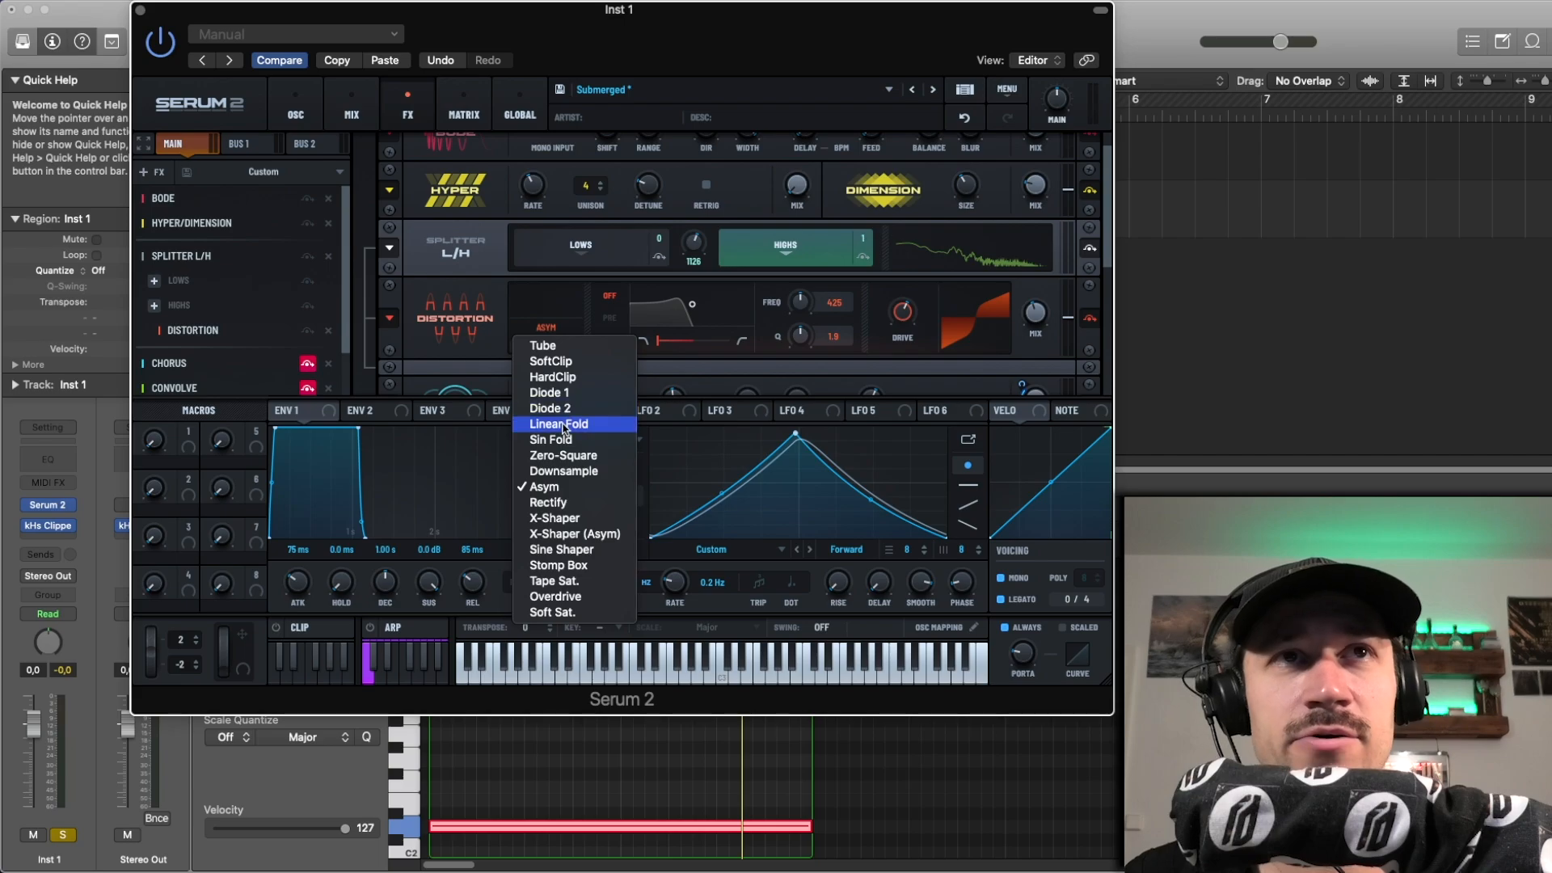
pyautogui.click(501, 344)
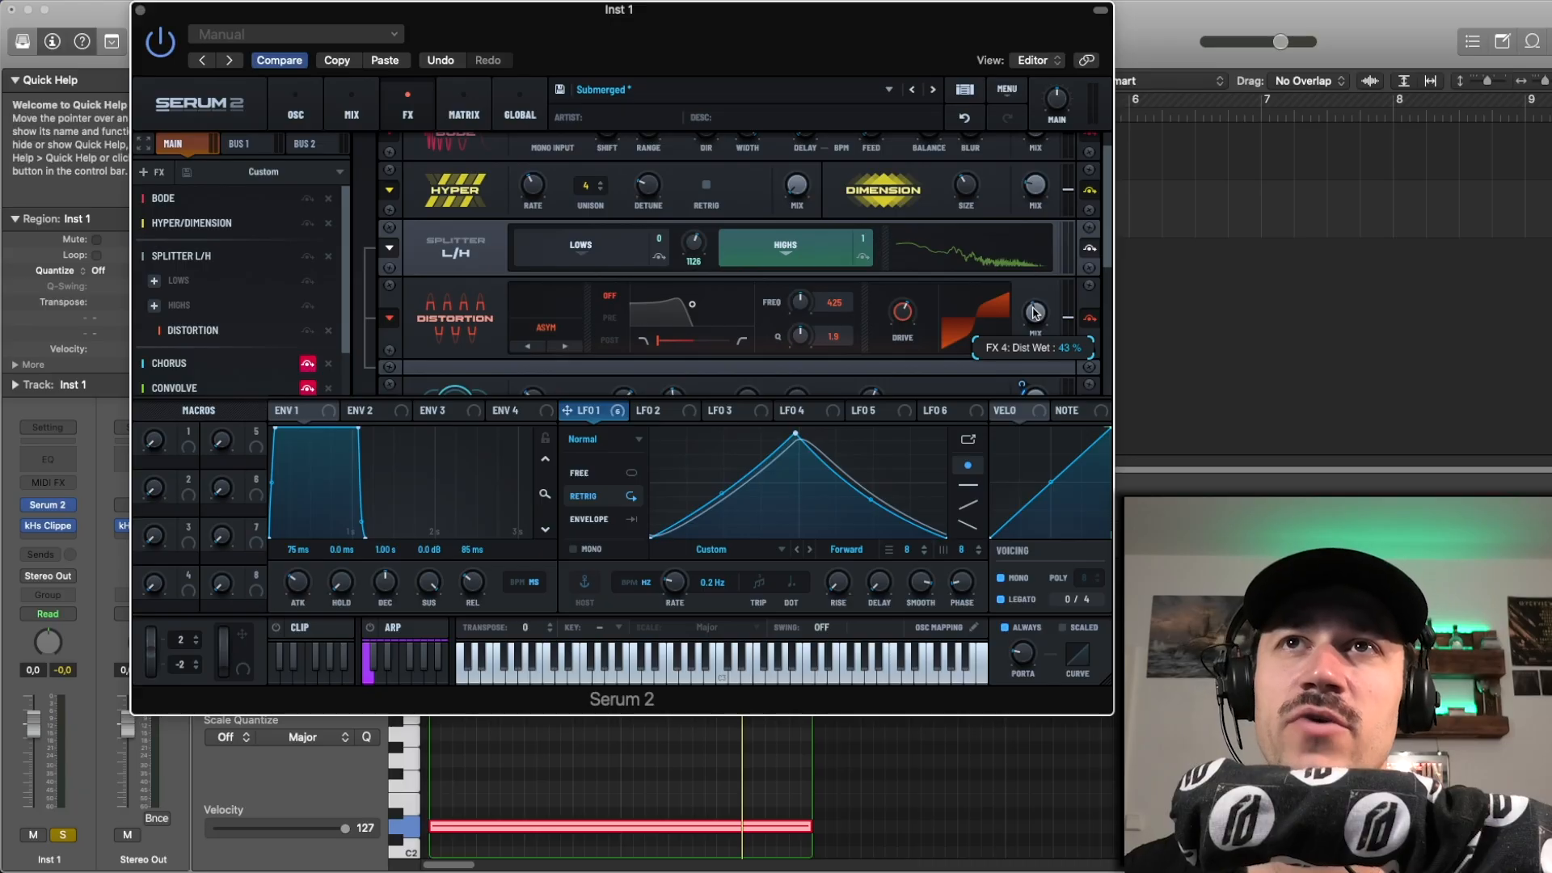
# Step: Play the region with the highs distortion mix raised to about 68 %, and undo the change
pyautogui.press('space')
pyautogui.moveTo(1034, 312); pyautogui.dragTo(1033, 263)
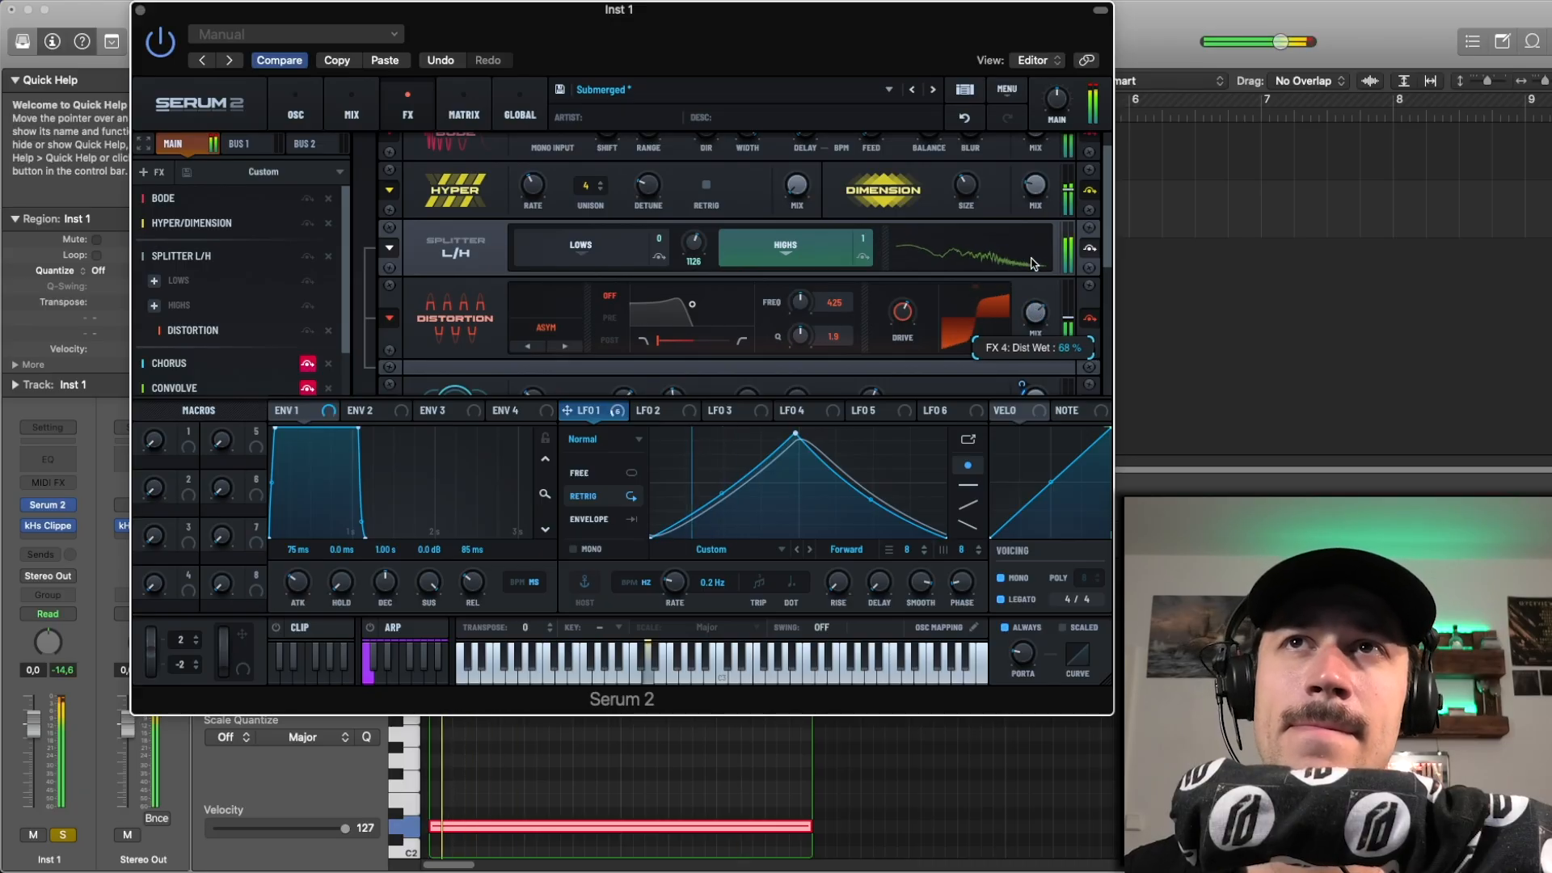
pyautogui.press('space')
pyautogui.press('space')
pyautogui.press('space')
pyautogui.click(965, 119)
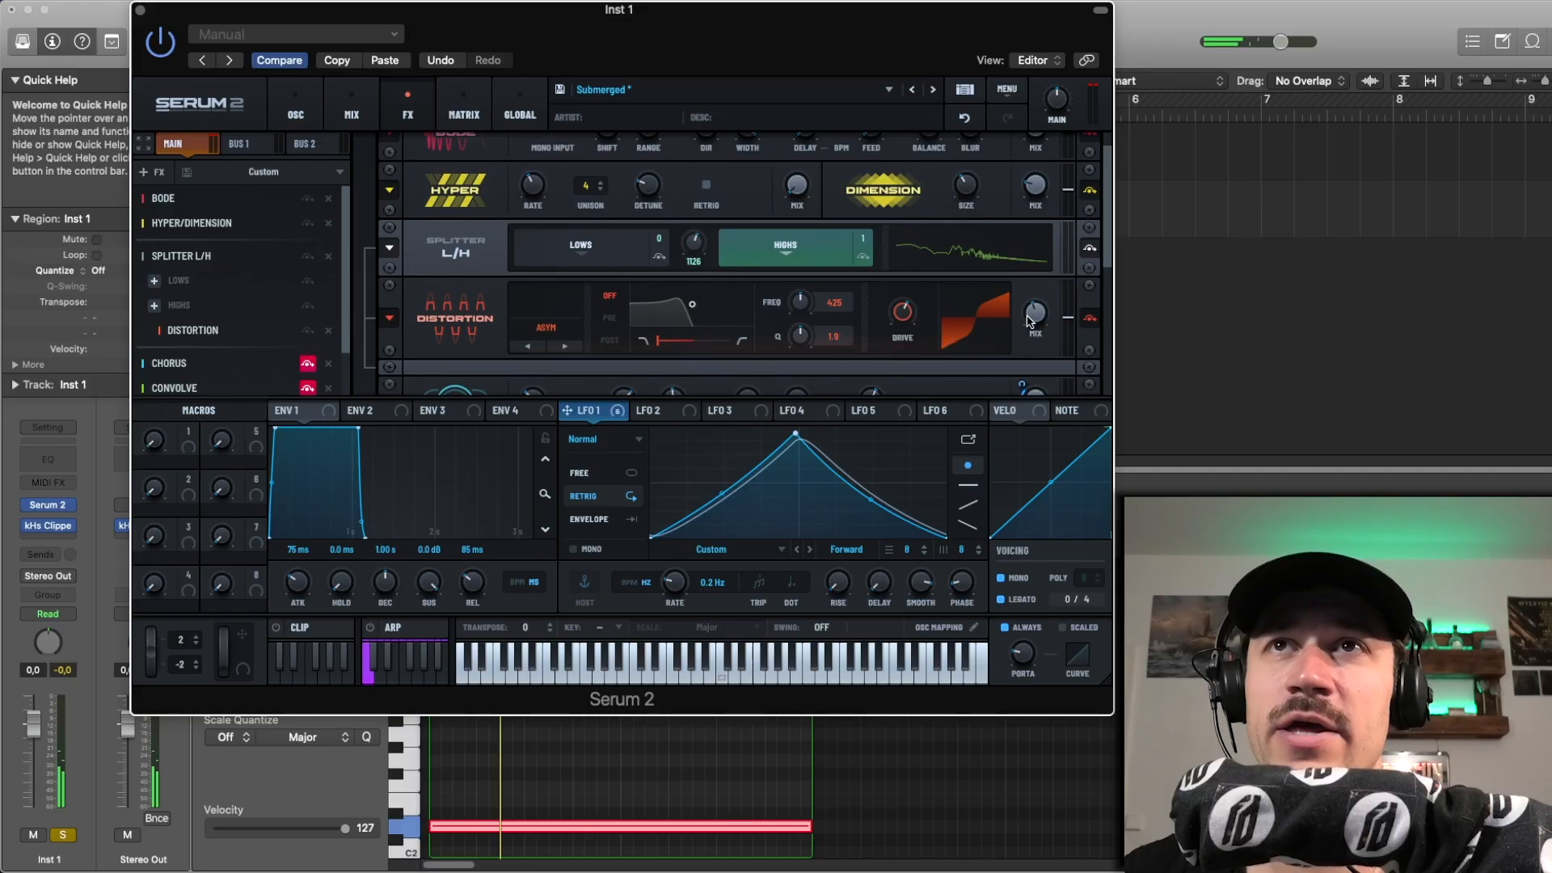
pyautogui.moveTo(1033, 321)
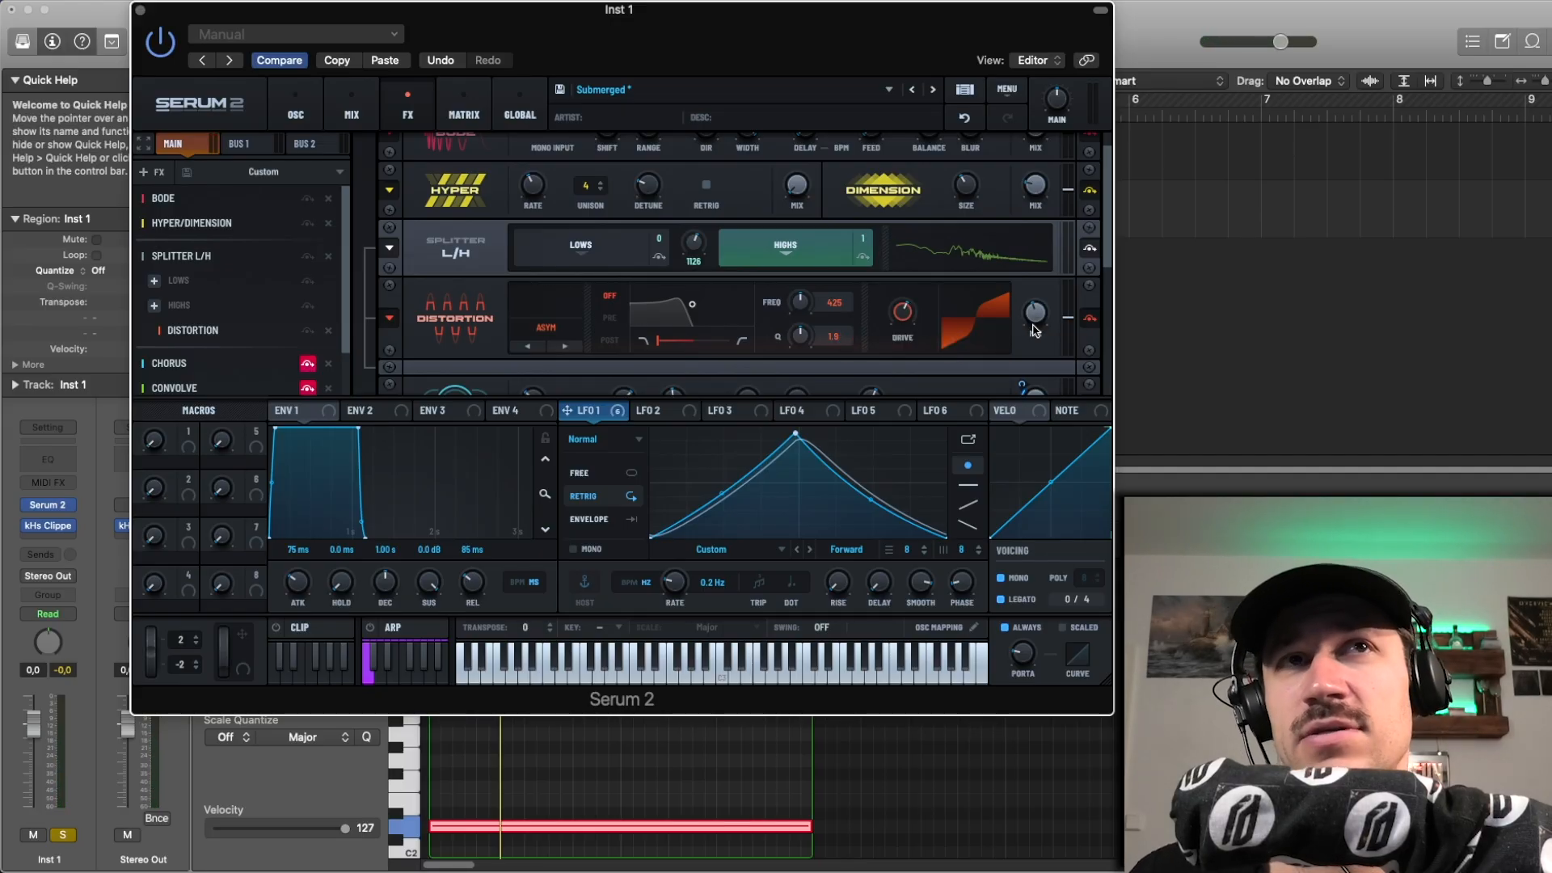
# Step: Show the drive setting of the distortion on the highs band and undo the last change to it
pyautogui.scroll(-2, 986, 336)
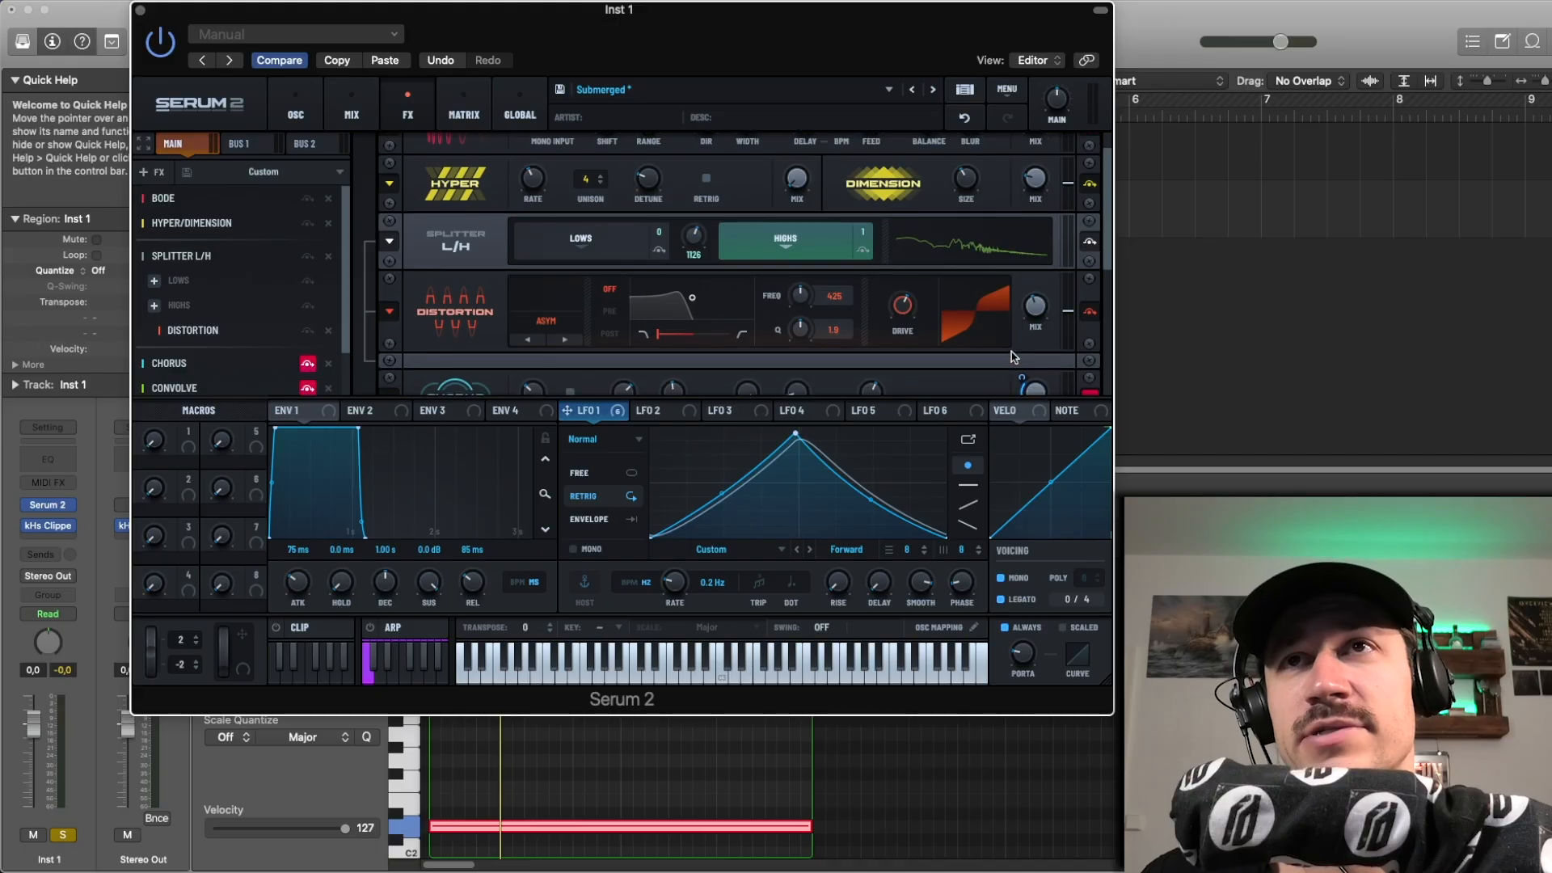
pyautogui.moveTo(989, 332)
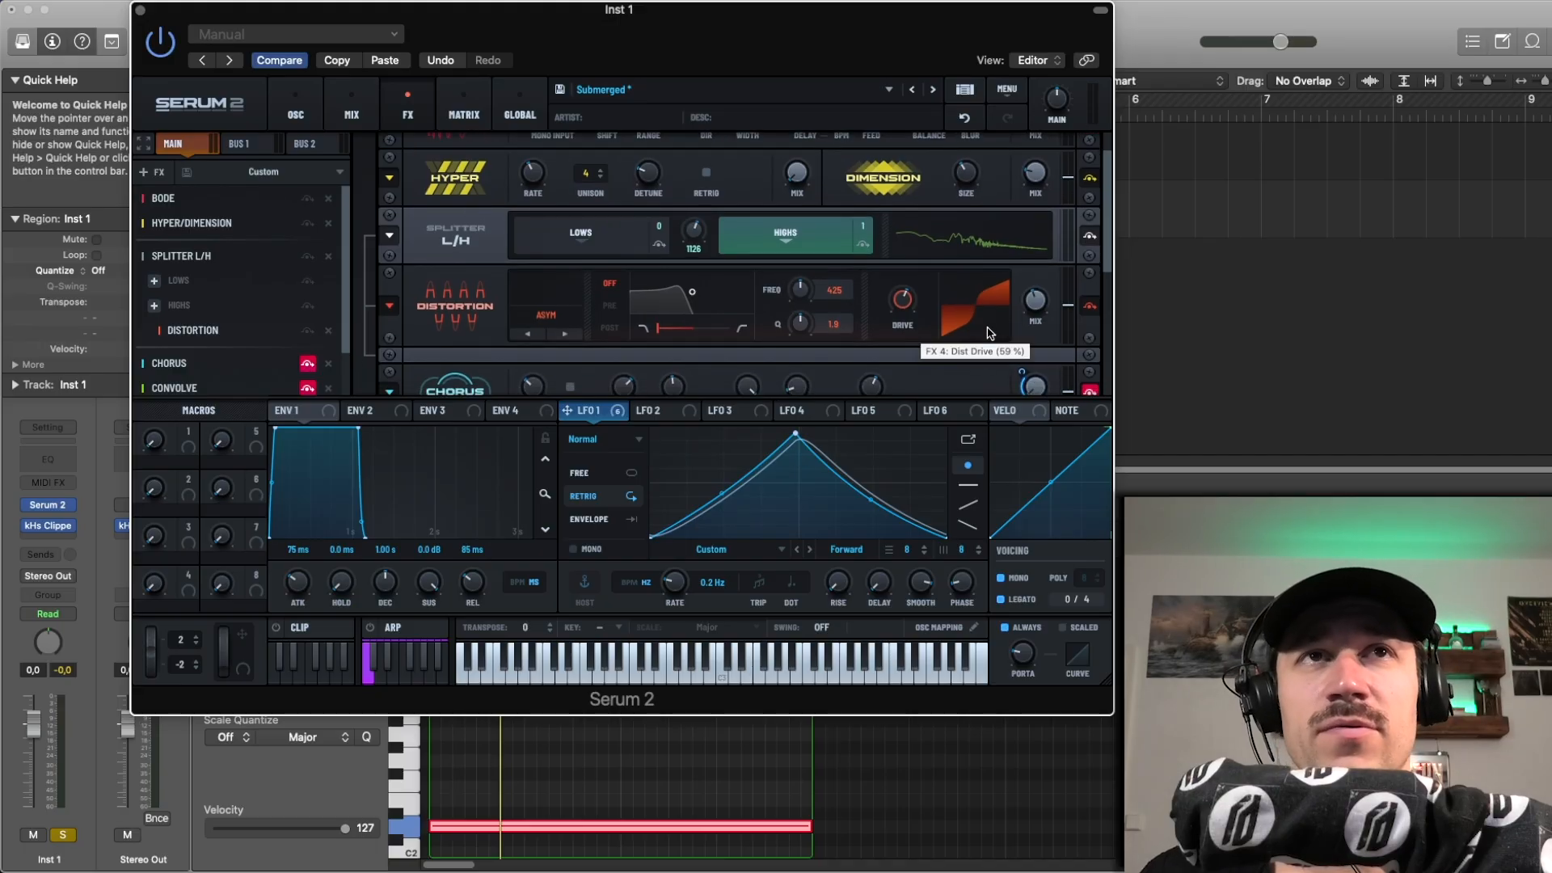
pyautogui.click(964, 117)
# Step: Start playback and enable the Chorus effect to hear what it adds
pyautogui.scroll(-4, 863, 355)
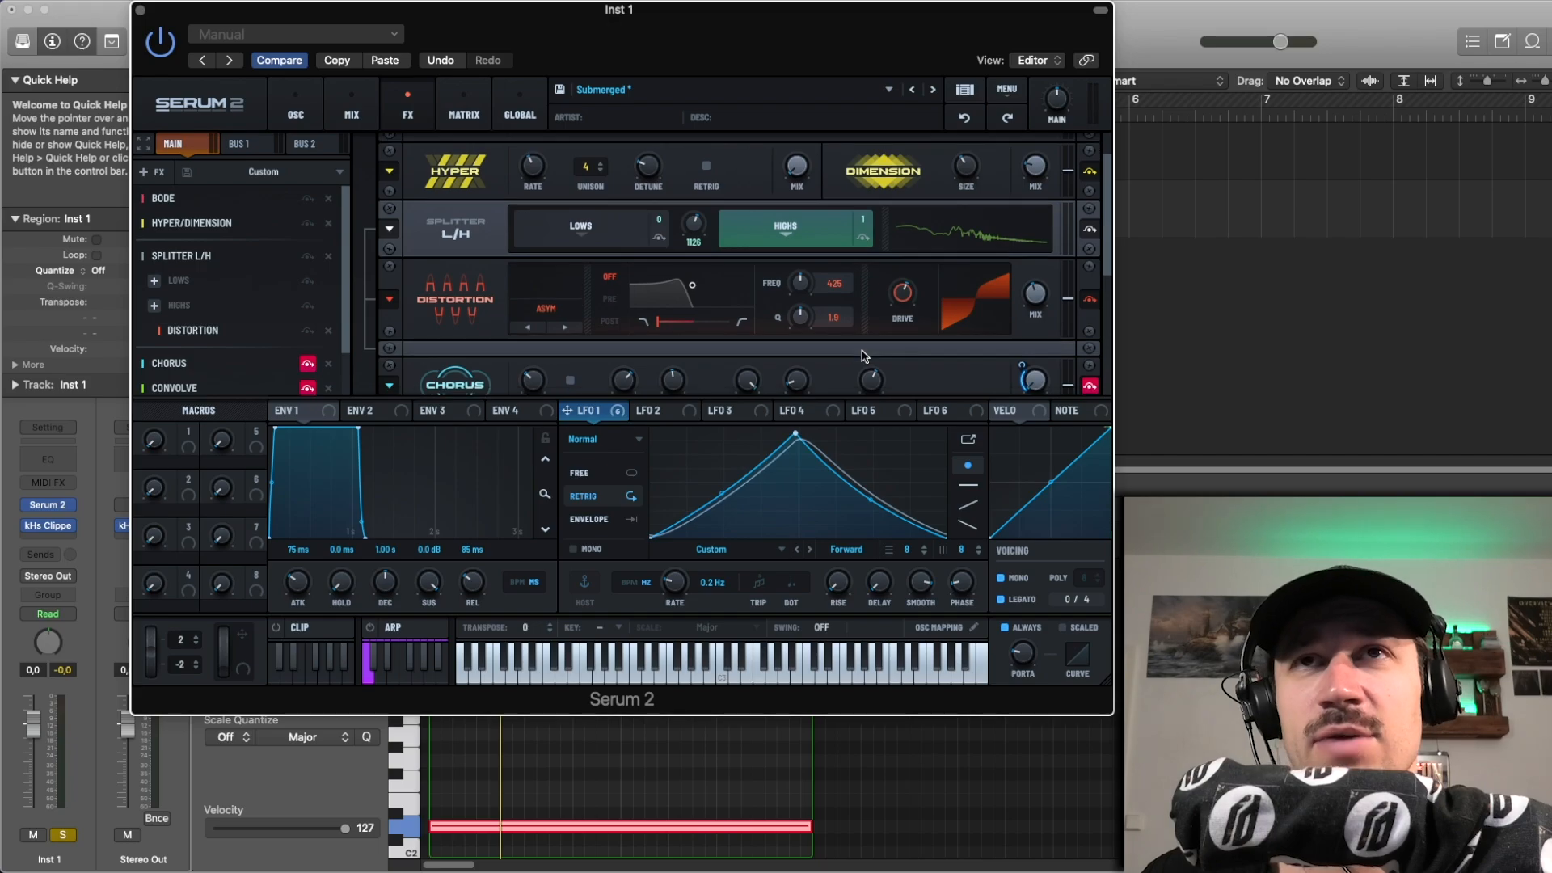
pyautogui.scroll(-1, 843, 331)
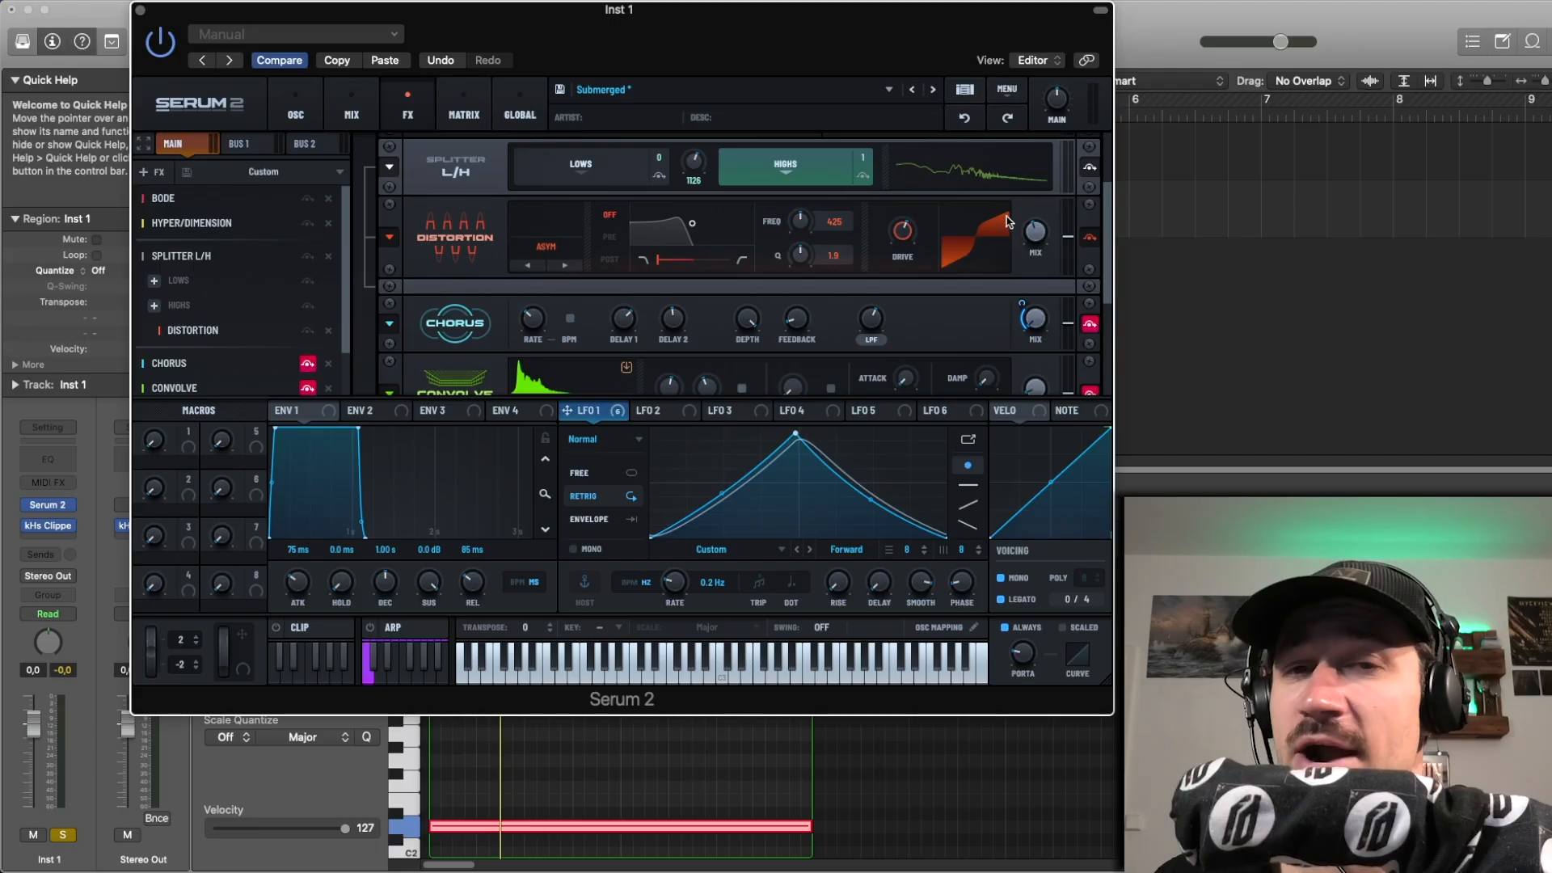
pyautogui.scroll(-1, 966, 291)
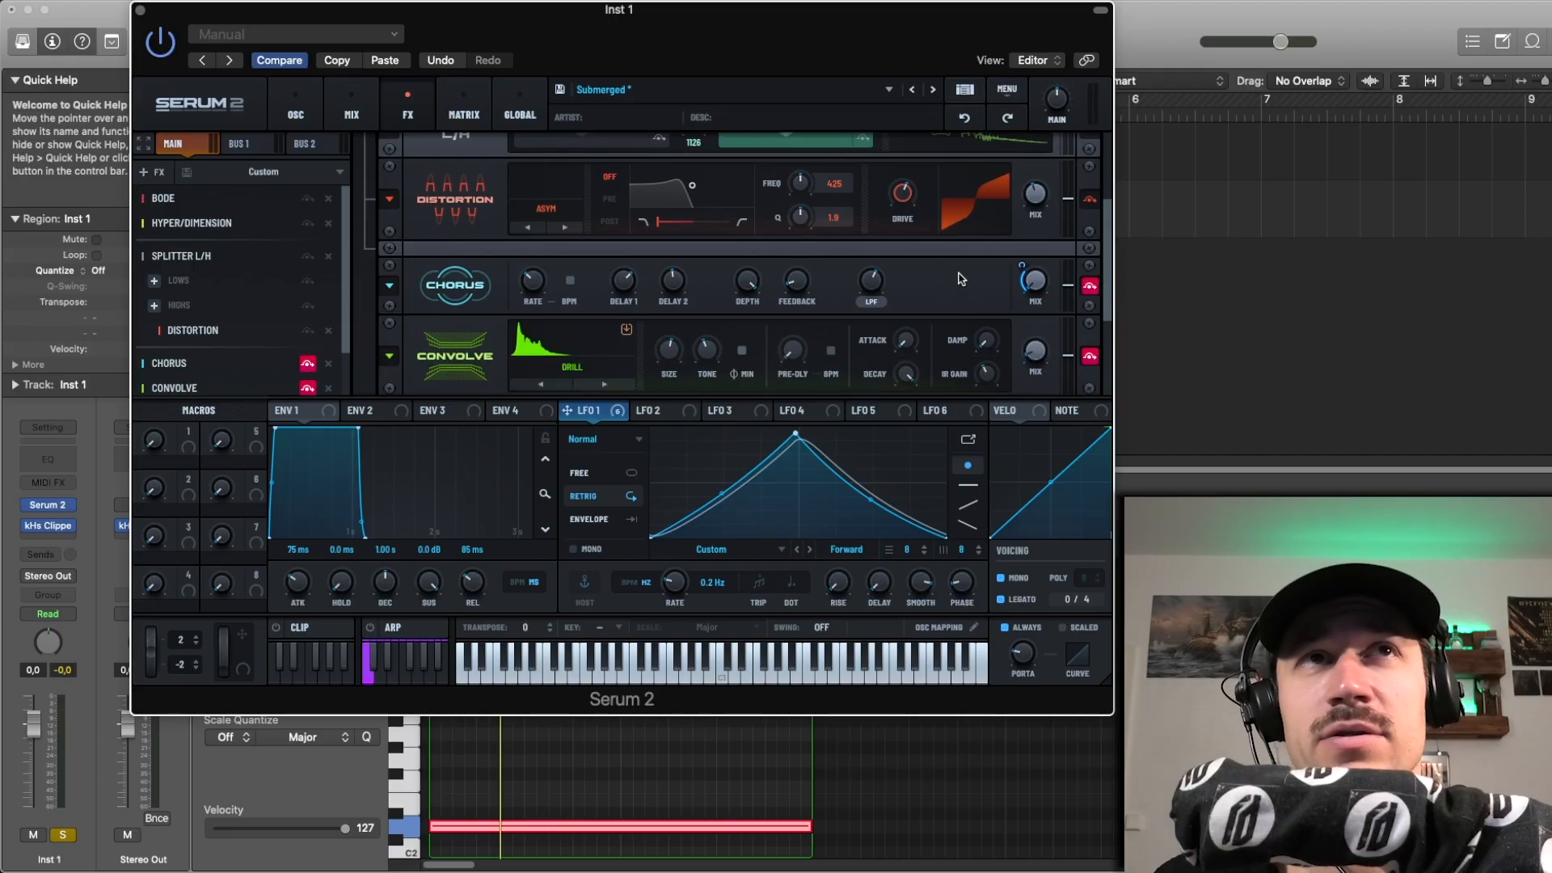
pyautogui.scroll(-2, 961, 279)
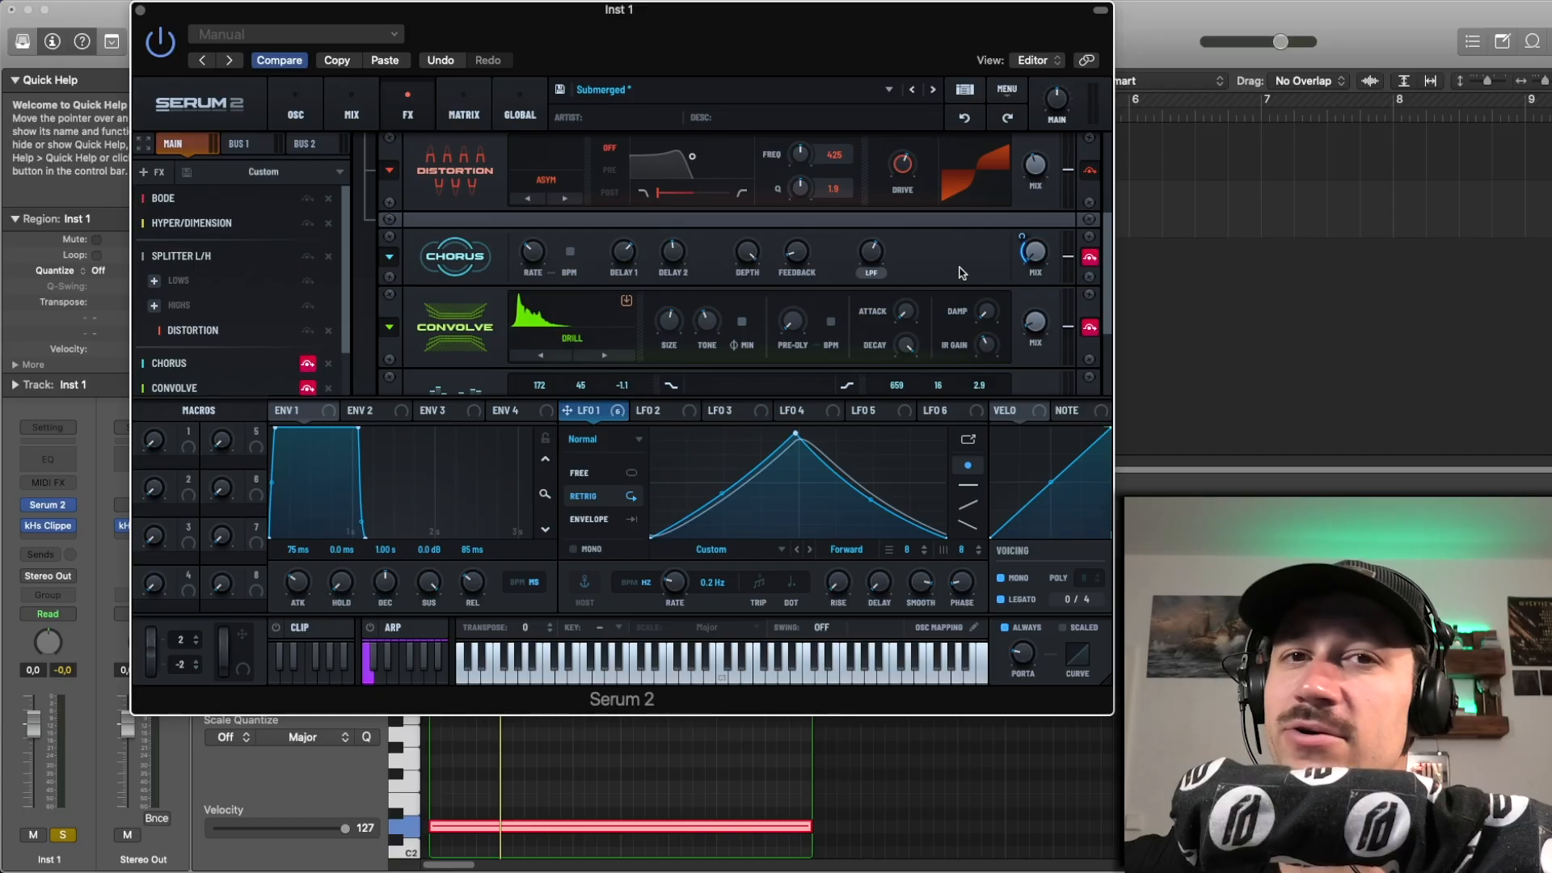
pyautogui.press('space')
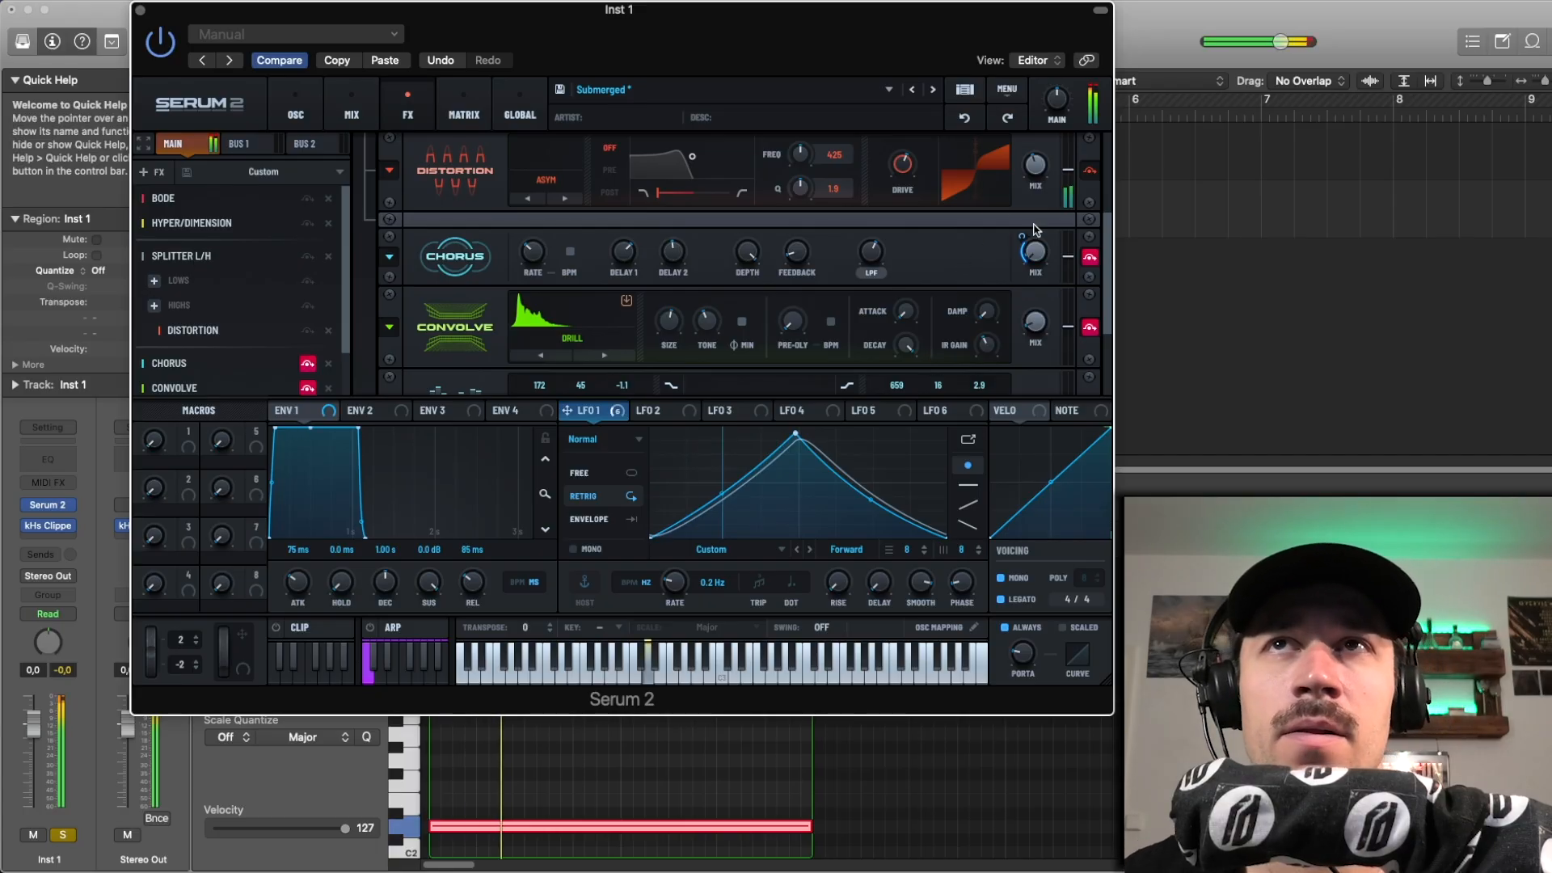
pyautogui.click(1087, 257)
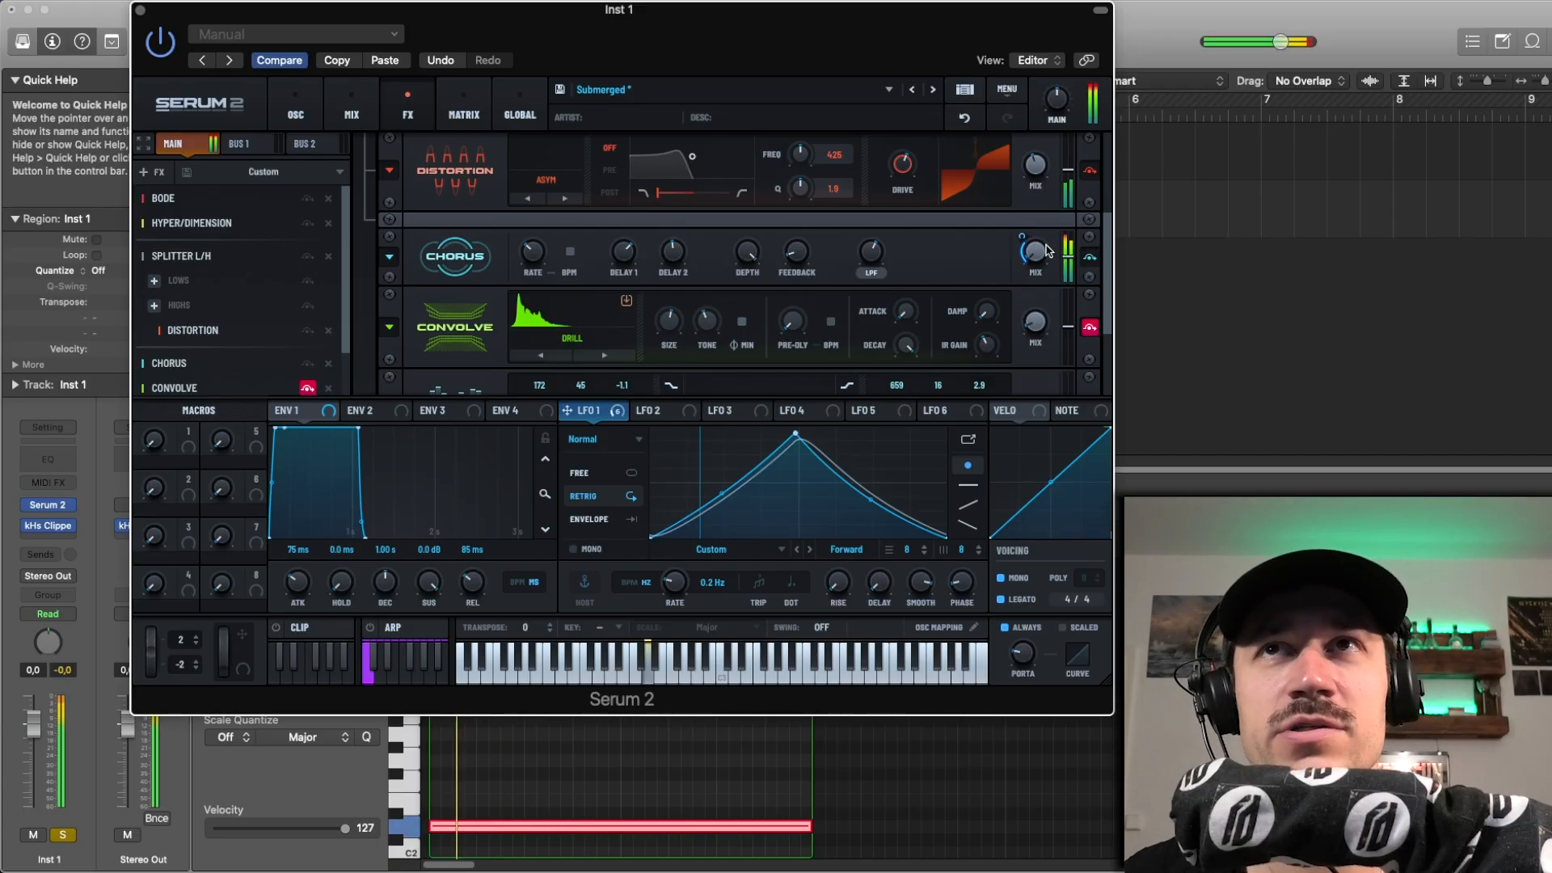
# Step: Play the region with Chorus active to hear its effect before moving on to Convolve
pyautogui.moveTo(1025, 235)
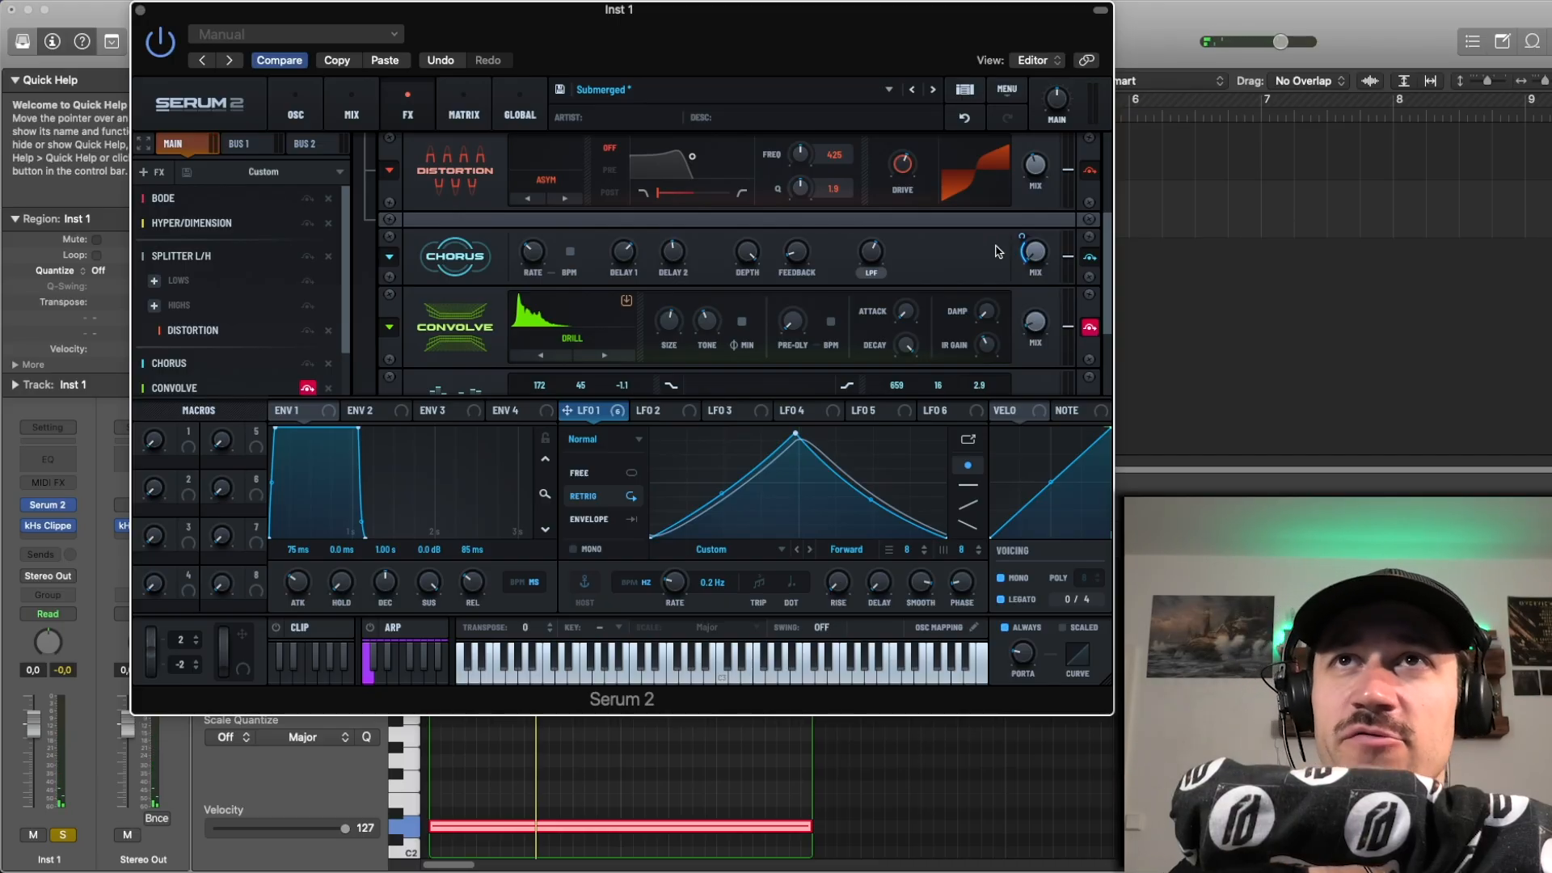
pyautogui.scroll(-2, 969, 260)
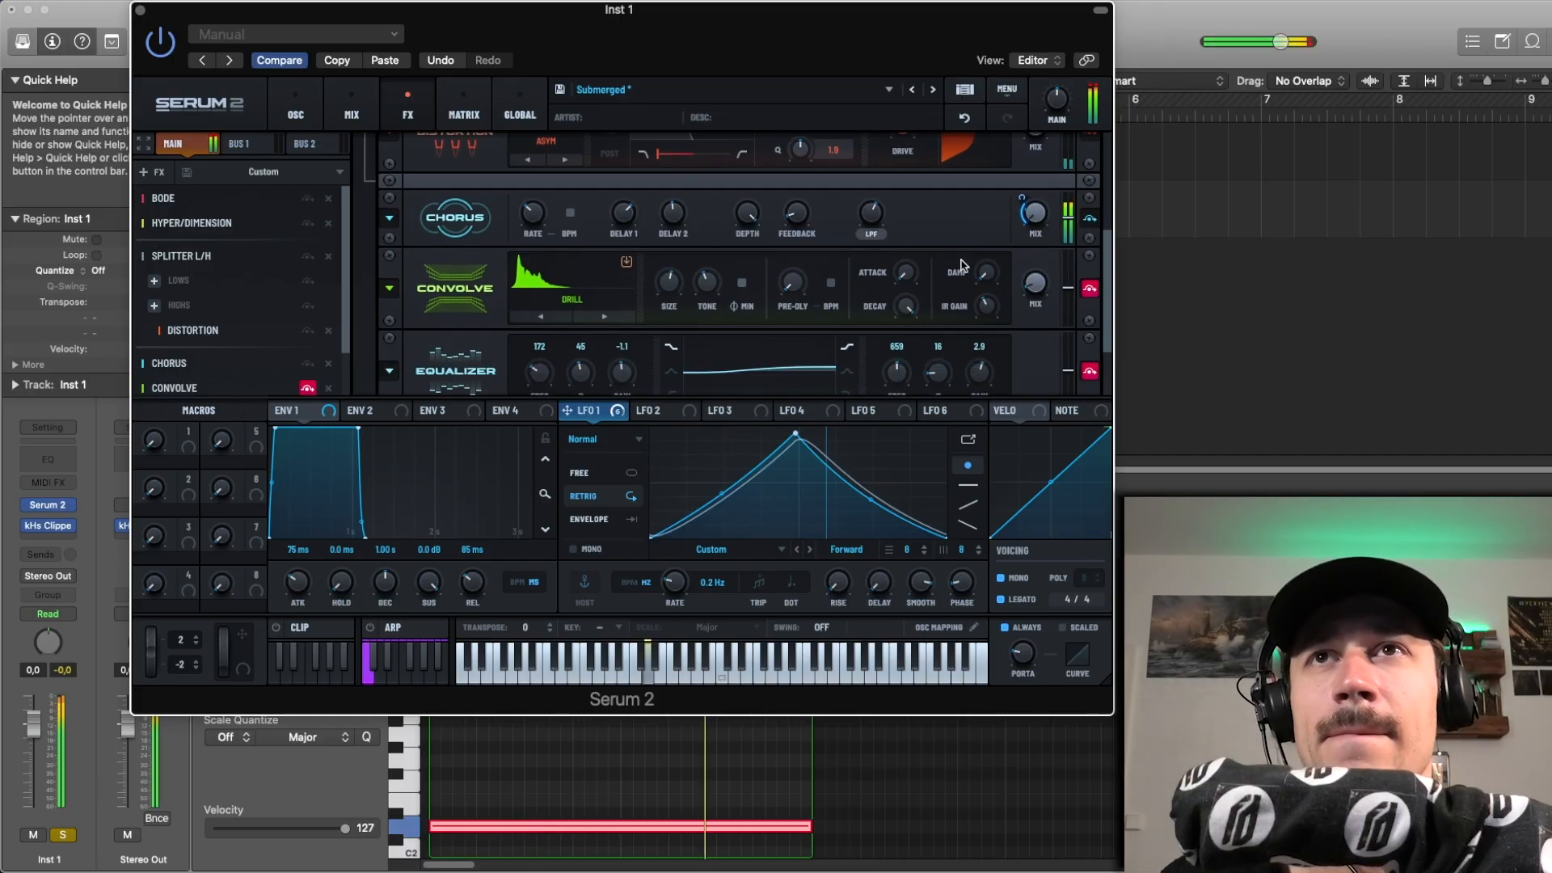
pyautogui.scroll(-1, 963, 265)
pyautogui.press('space')
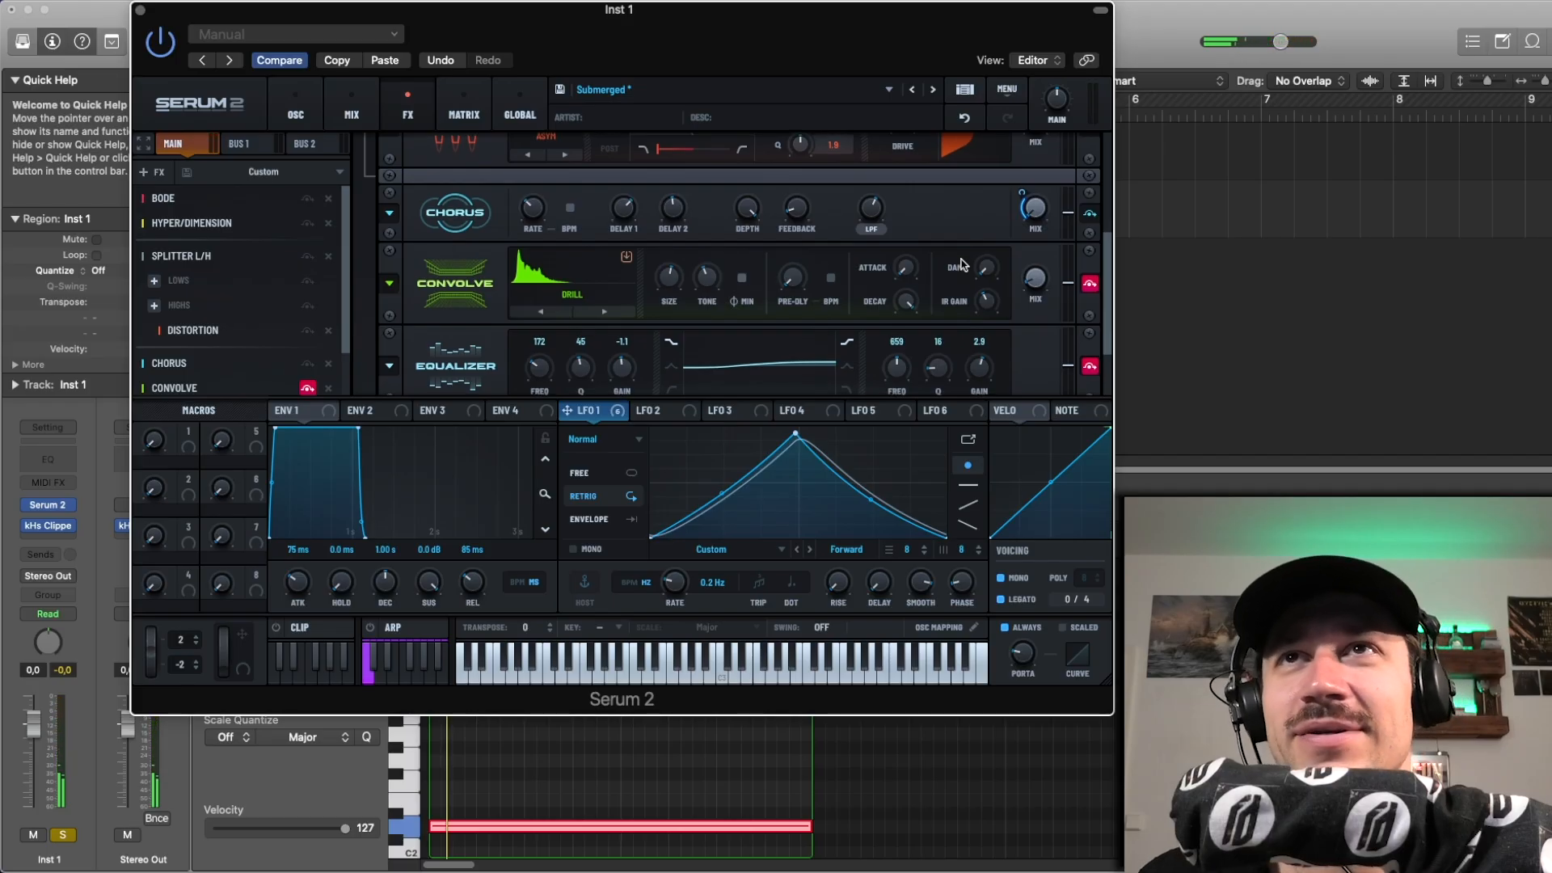
pyautogui.press('space')
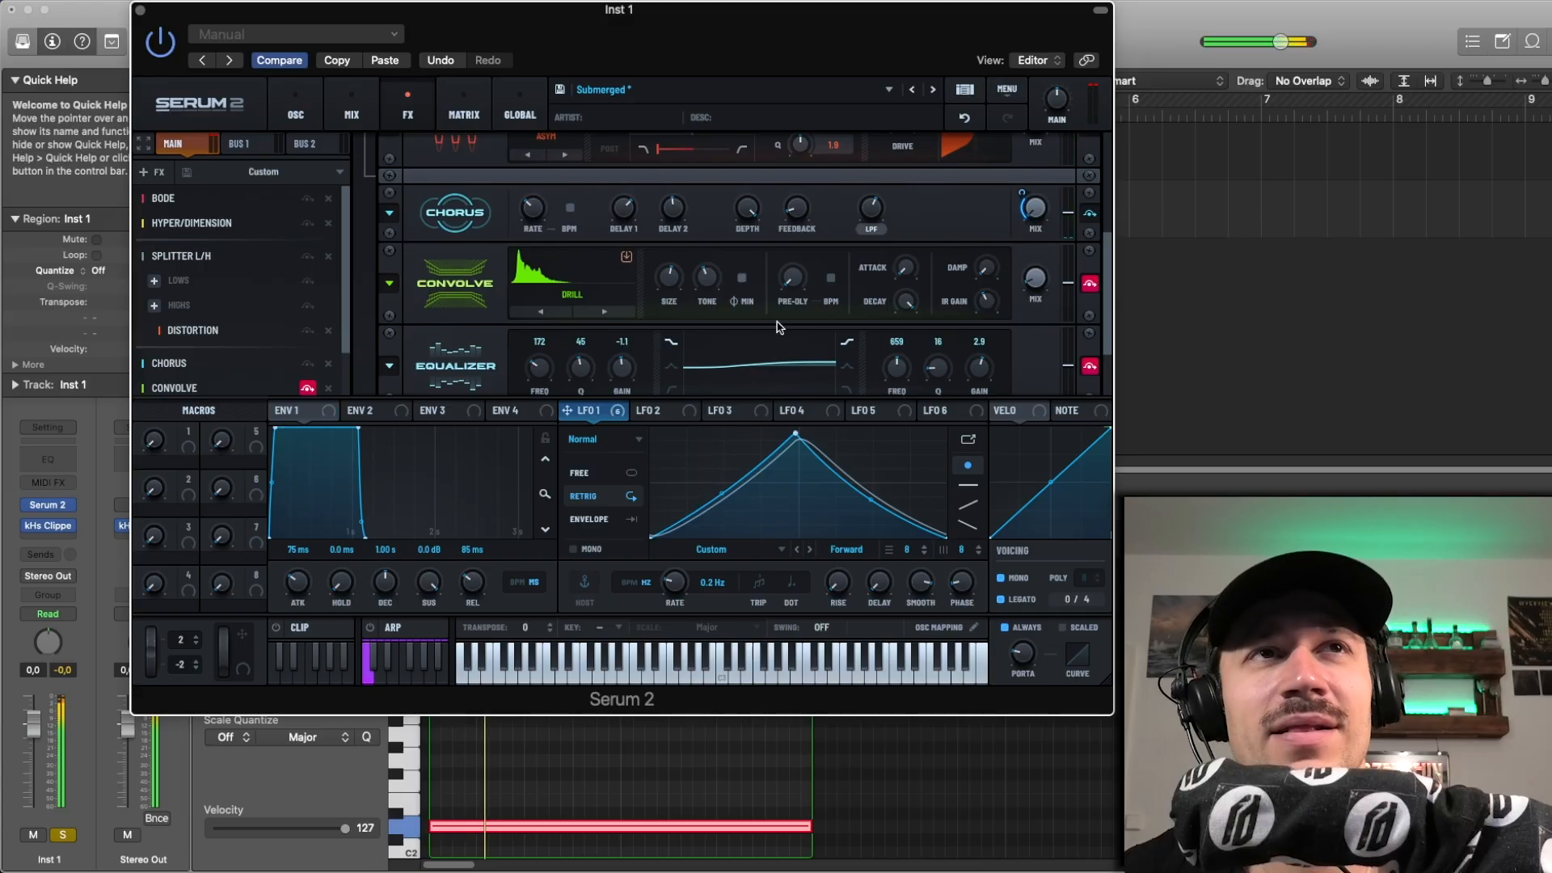
# Step: Enable the Convolve effect and look through its user impulse responses, keeping drill selected
pyautogui.scroll(-2, 206, 333)
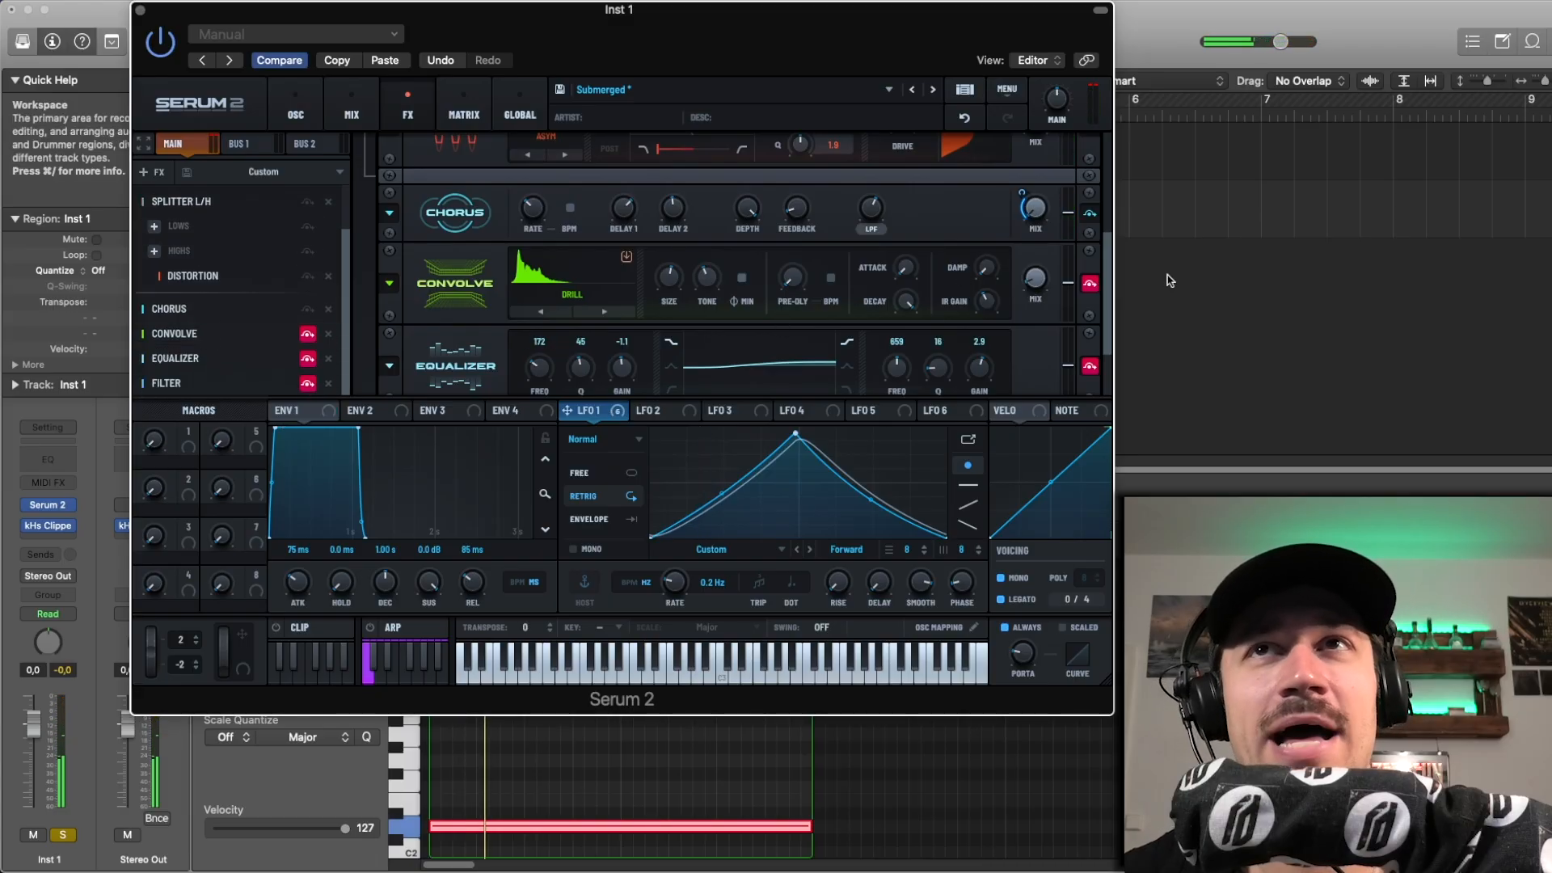
pyautogui.click(1090, 284)
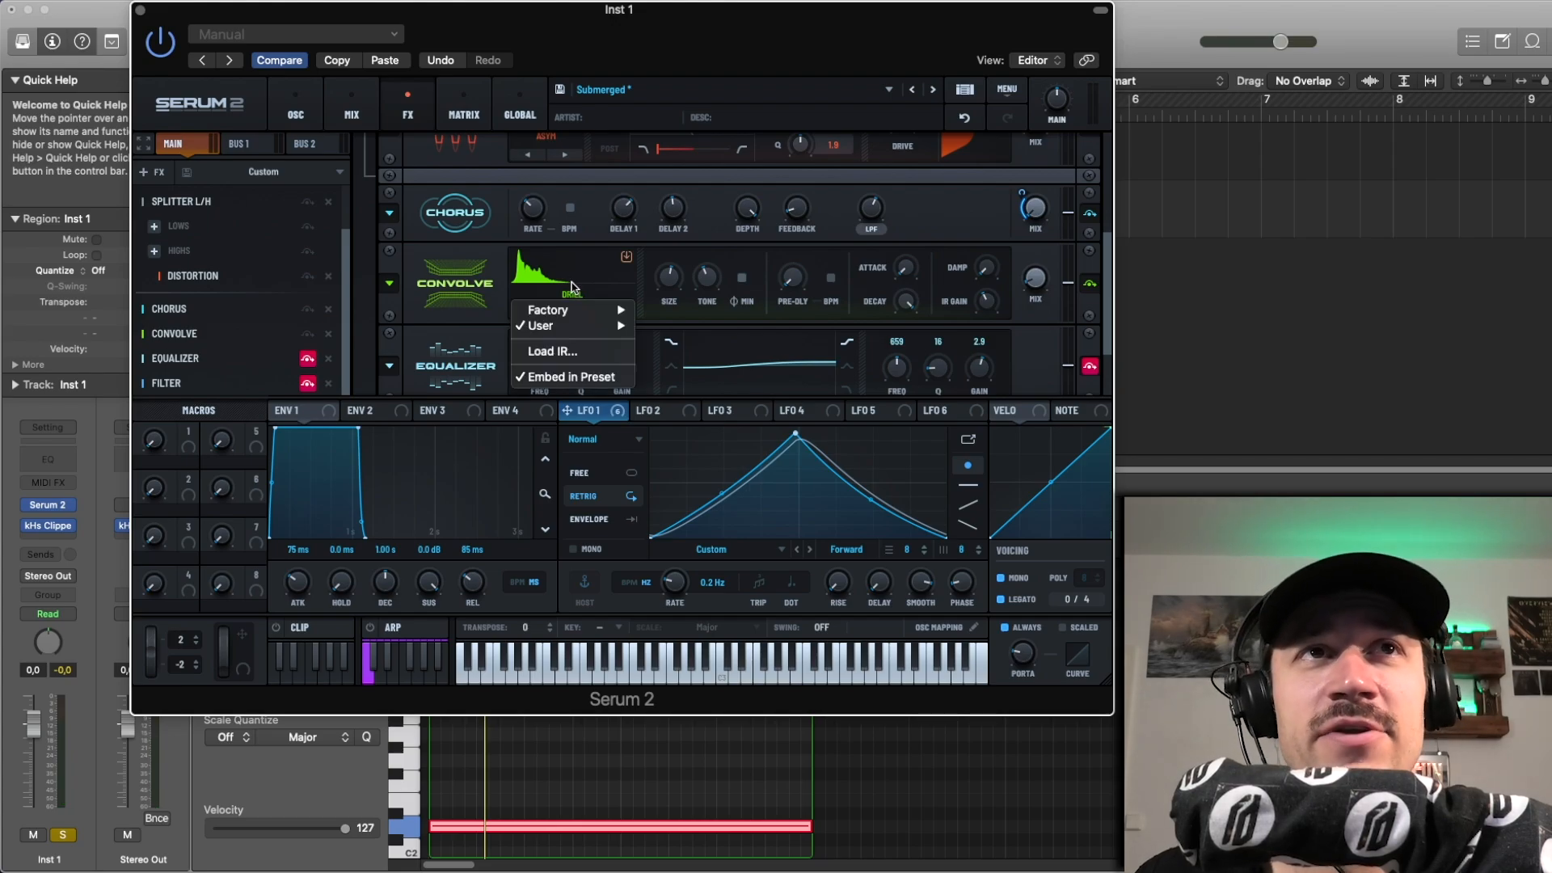
pyautogui.moveTo(578, 332)
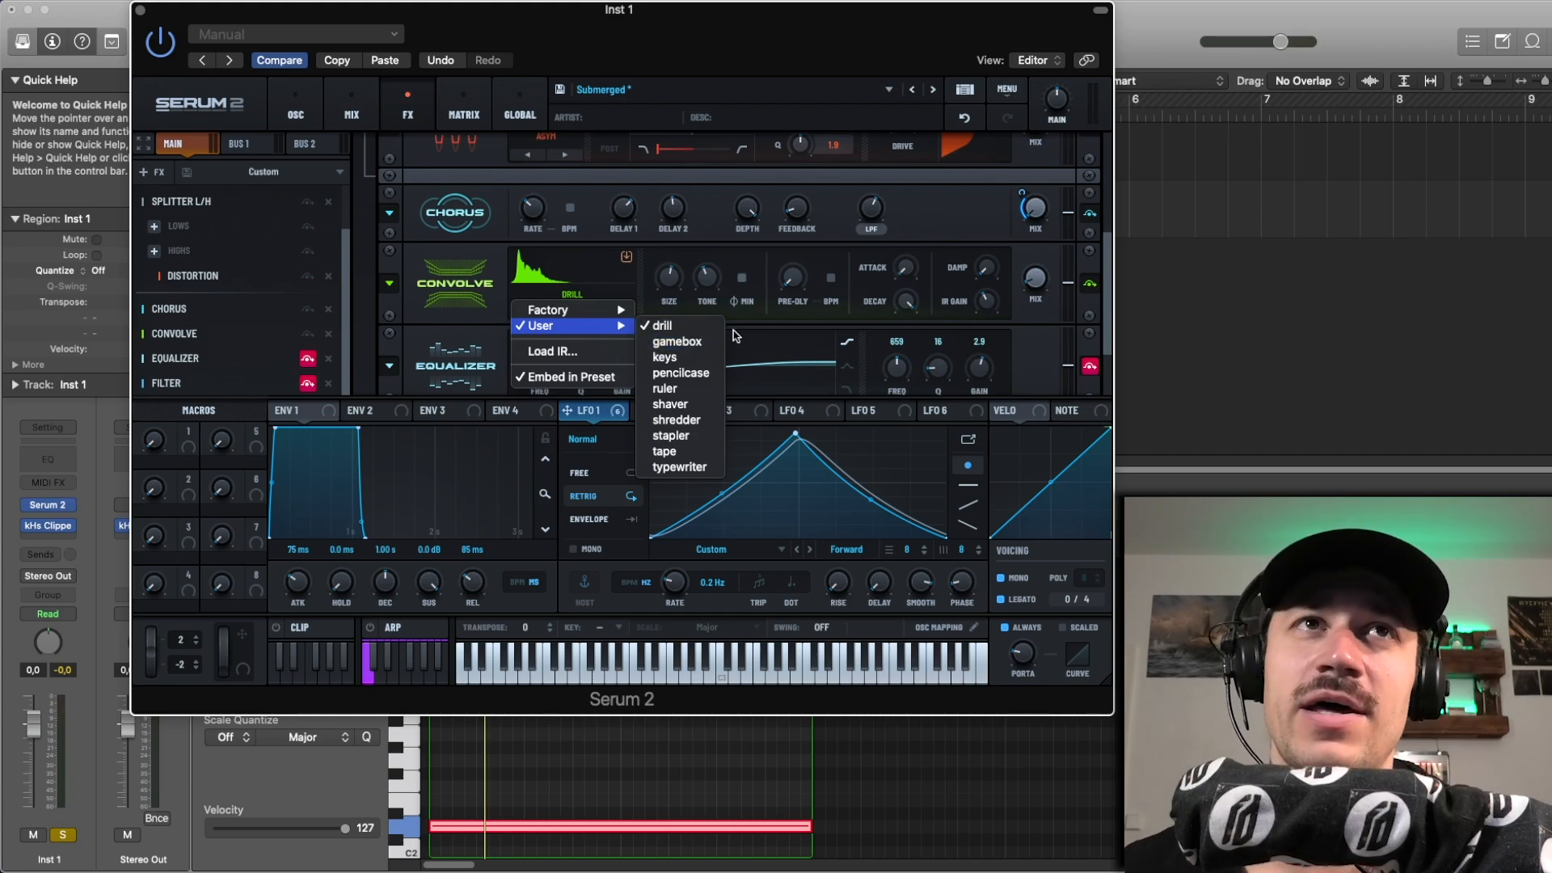
pyautogui.click(463, 369)
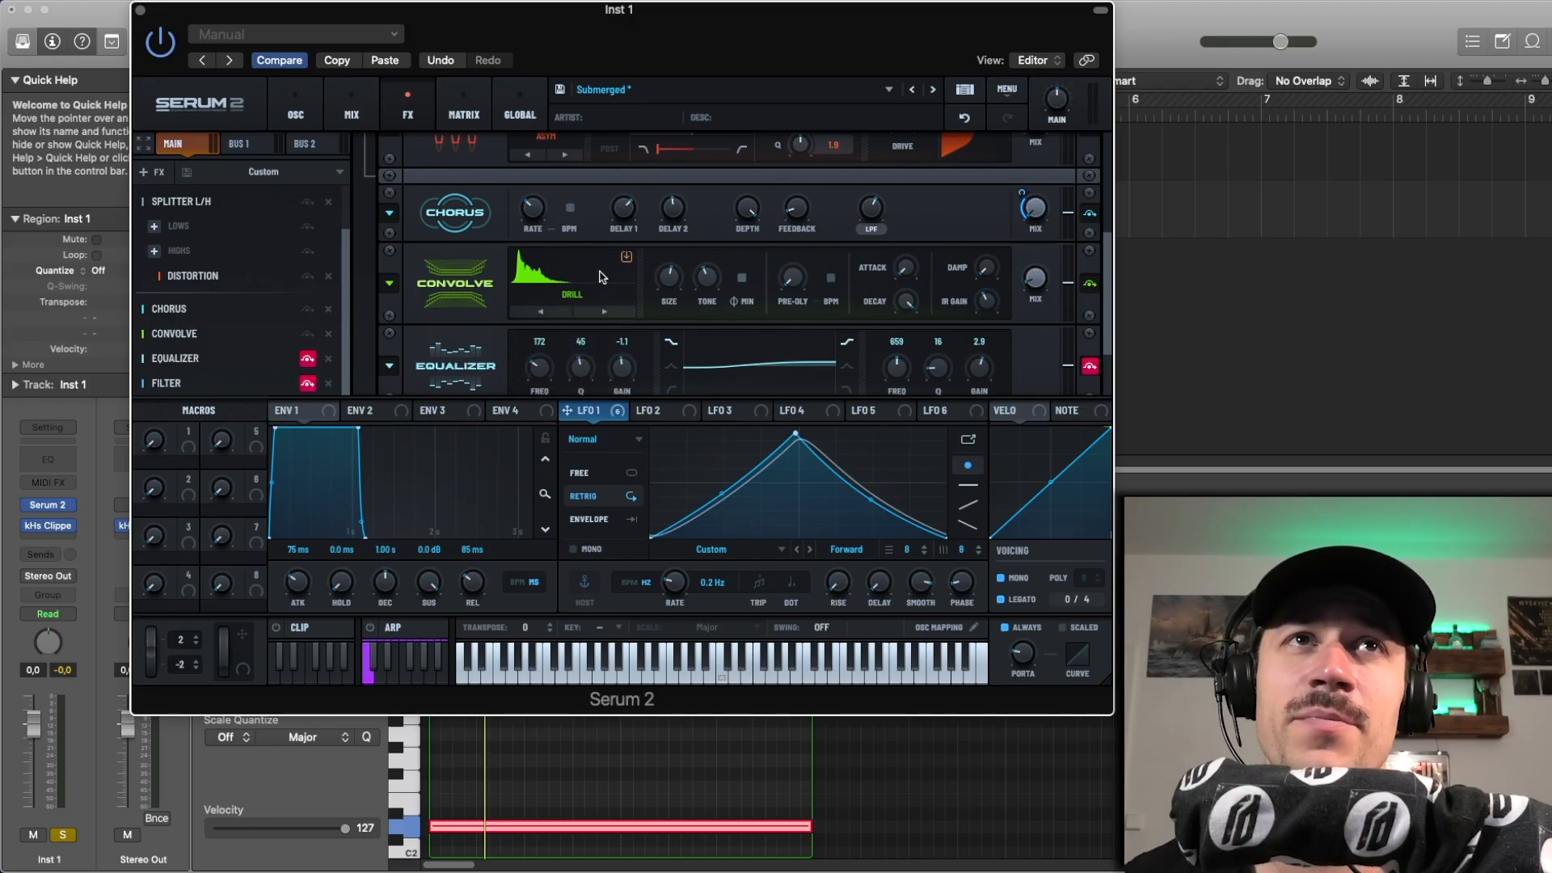
# Step: Play the region with the Convolve mix raised to about 19 %, undo the change, and raise the mix again for auditioning
pyautogui.moveTo(1044, 282); pyautogui.dragTo(1037, 257)
pyautogui.press('space')
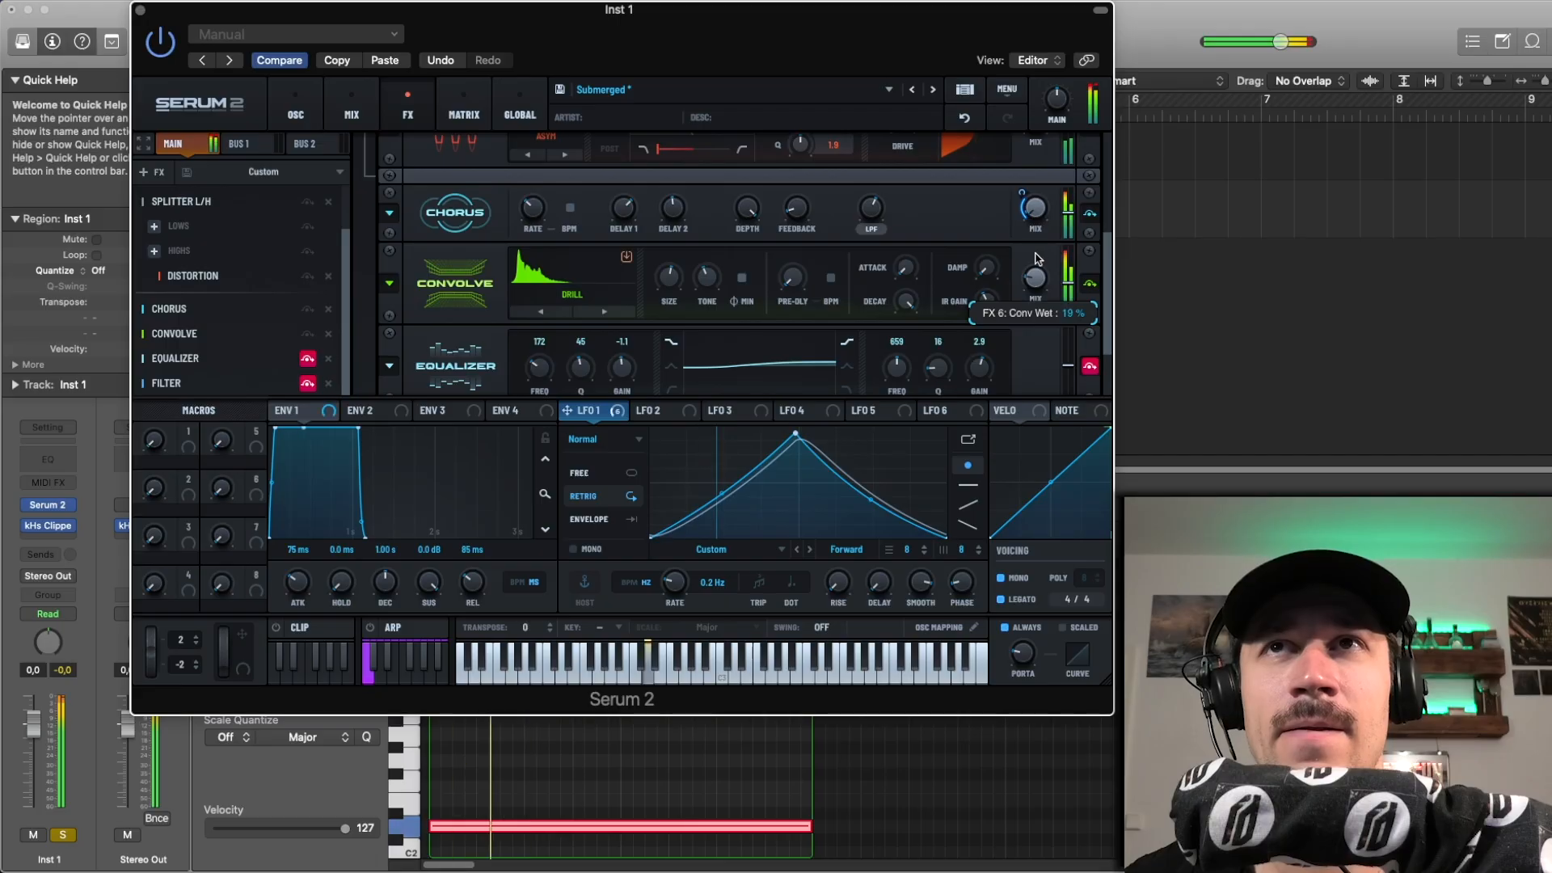
pyautogui.click(964, 118)
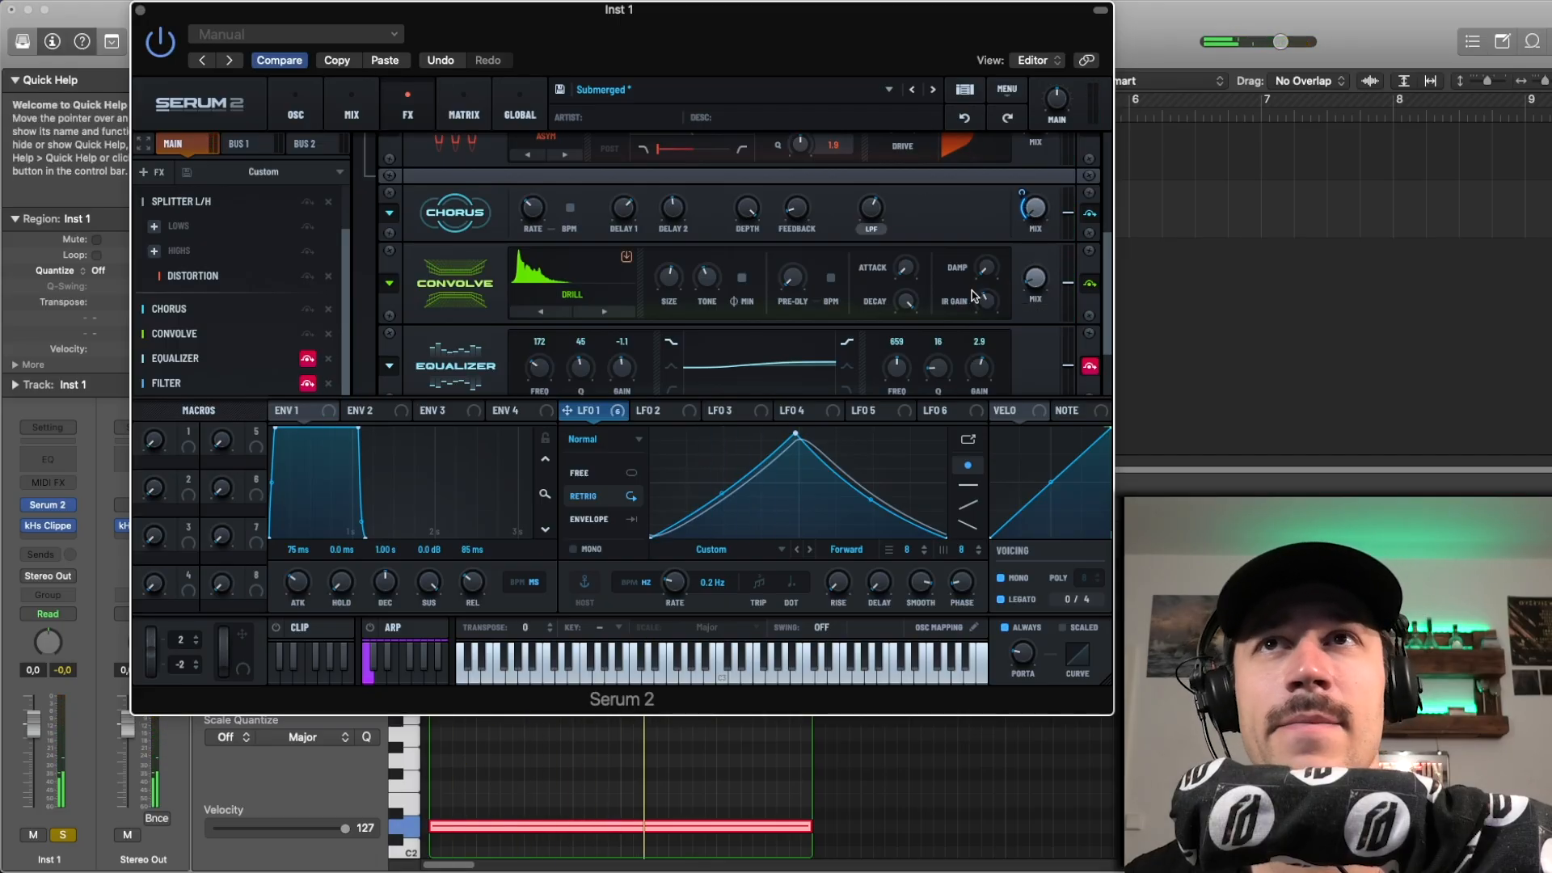
pyautogui.moveTo(1049, 278); pyautogui.dragTo(1045, 255)
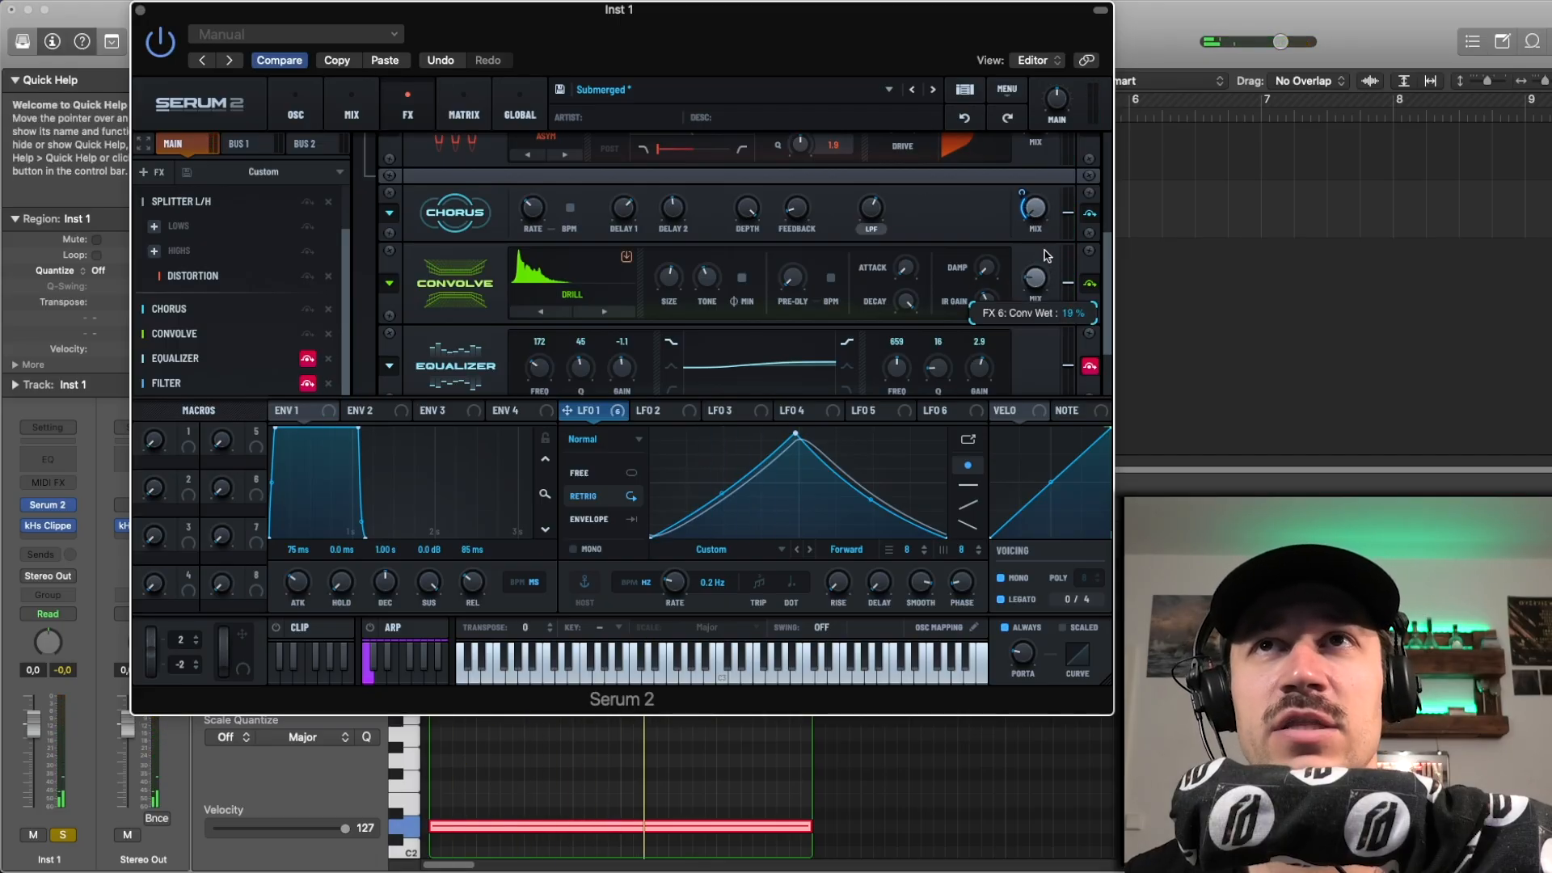
# Step: Audition the keys and pencilcase impulse responses in Convolve, and restore the drill version by pasting the copied plug-in settings
pyautogui.click(595, 314)
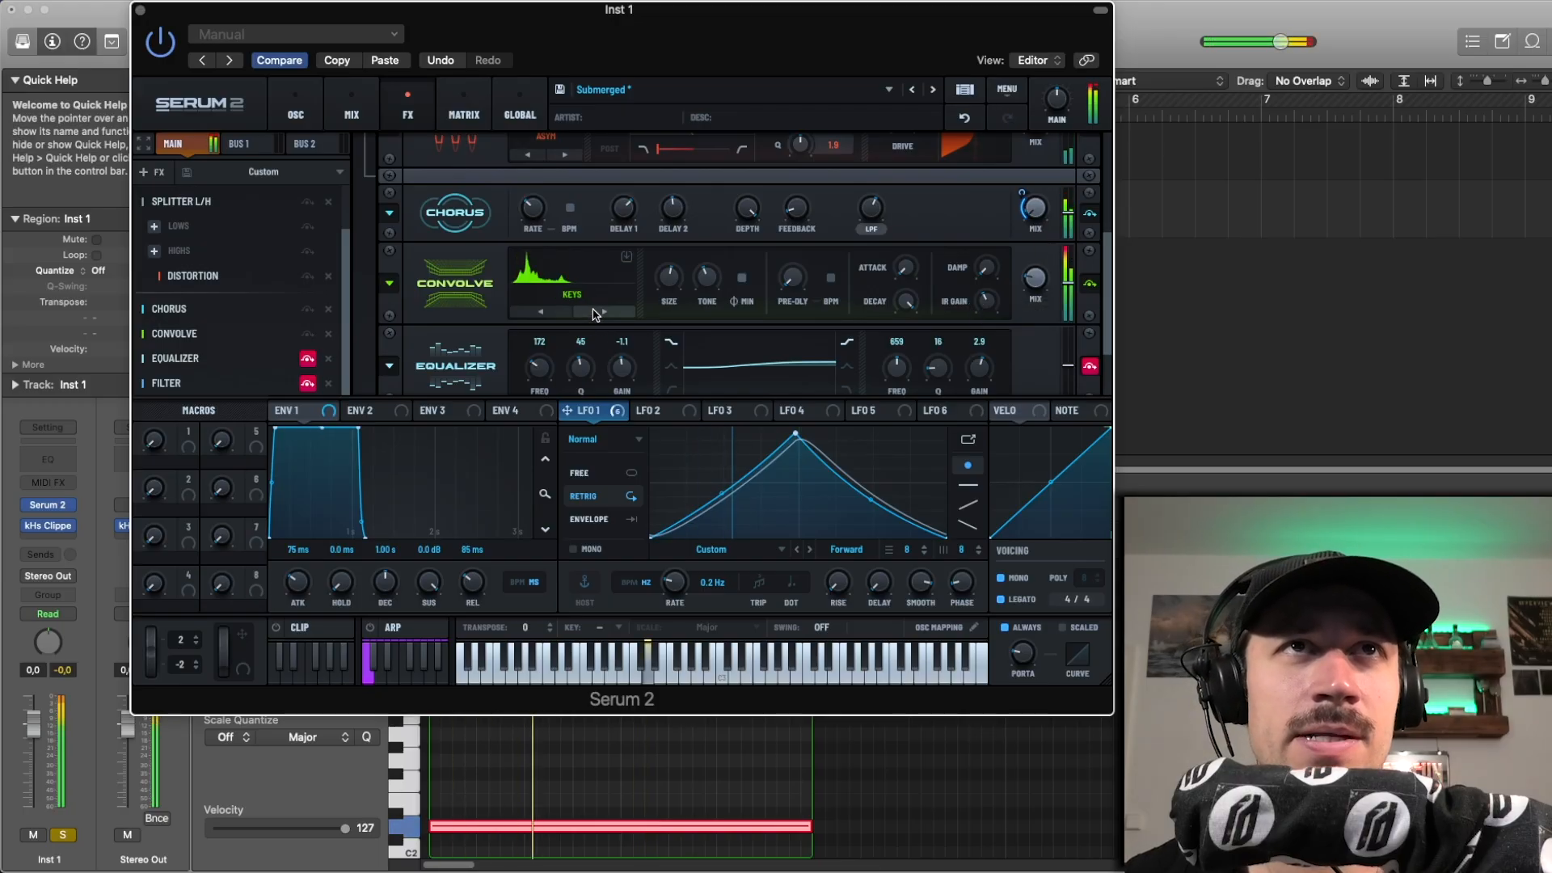
pyautogui.click(595, 314)
pyautogui.press('space')
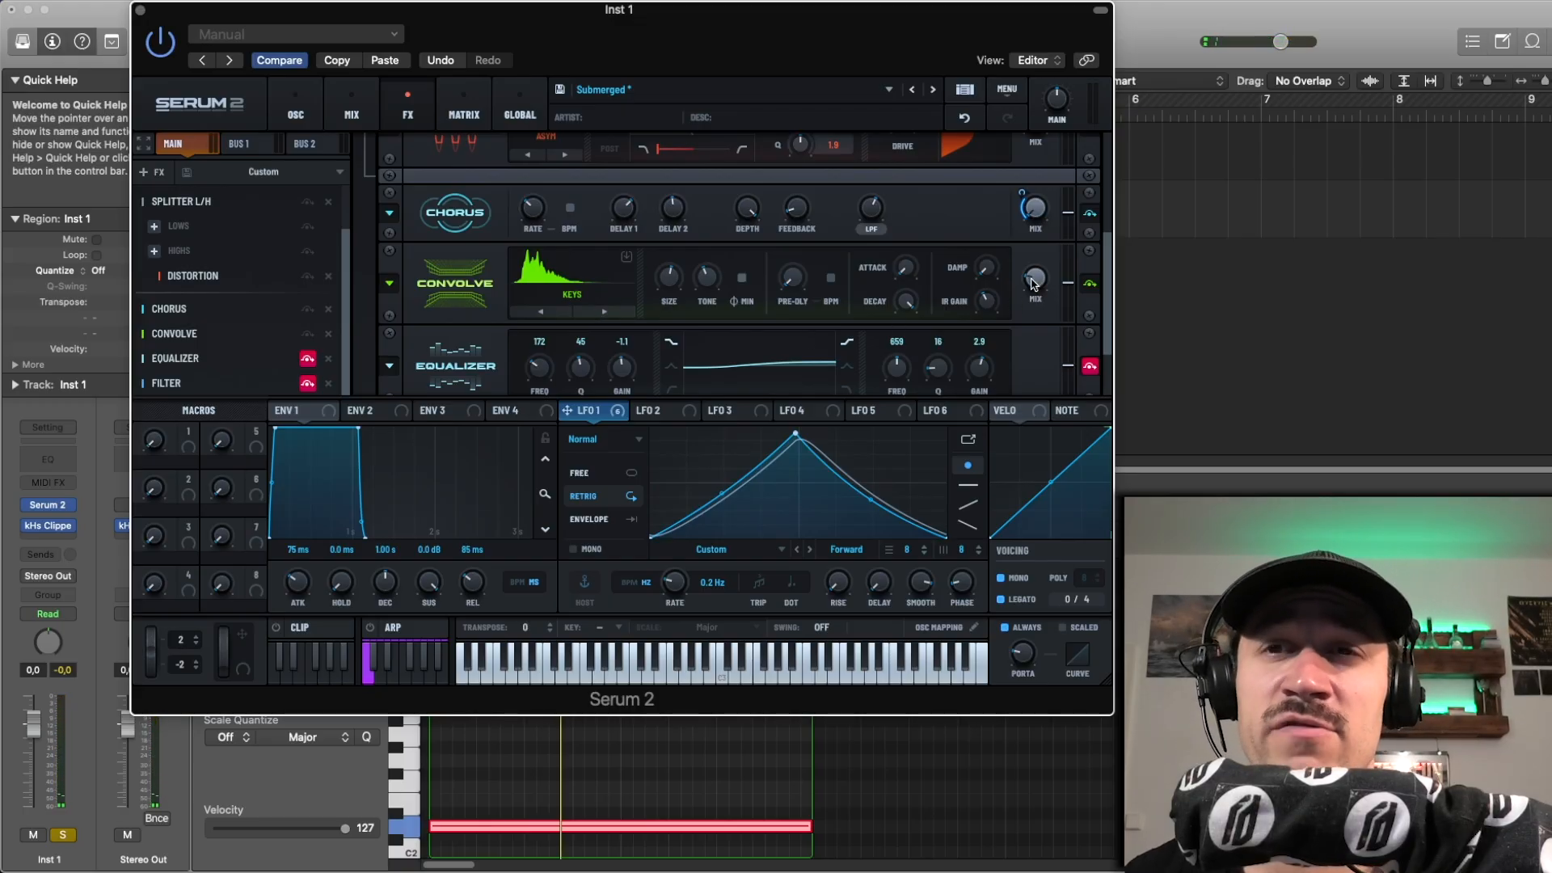
pyautogui.press('space')
pyautogui.click(622, 312)
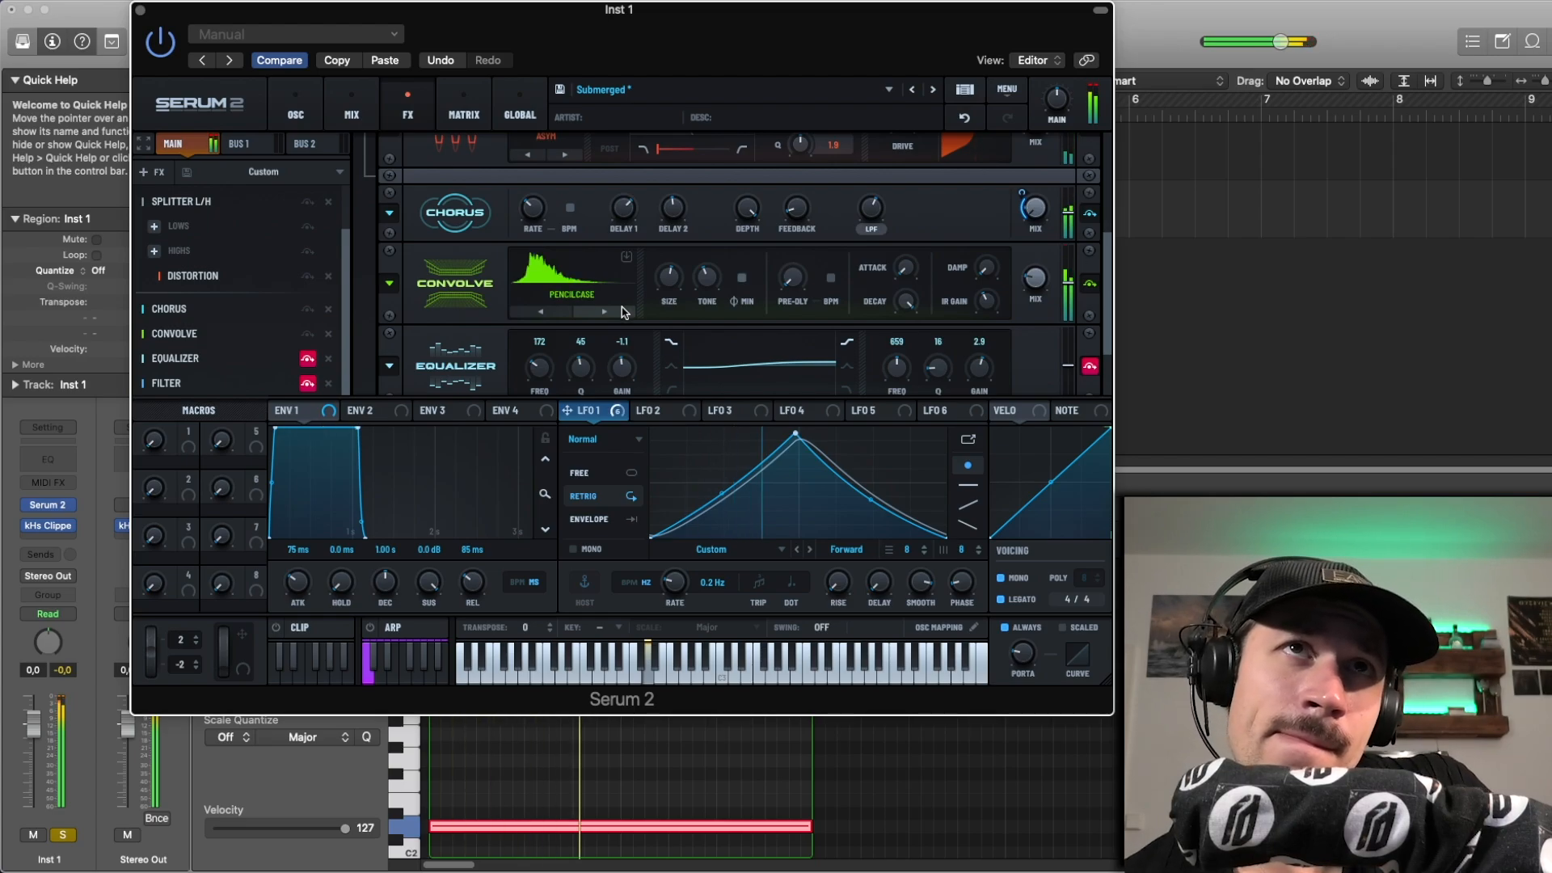
pyautogui.press('space')
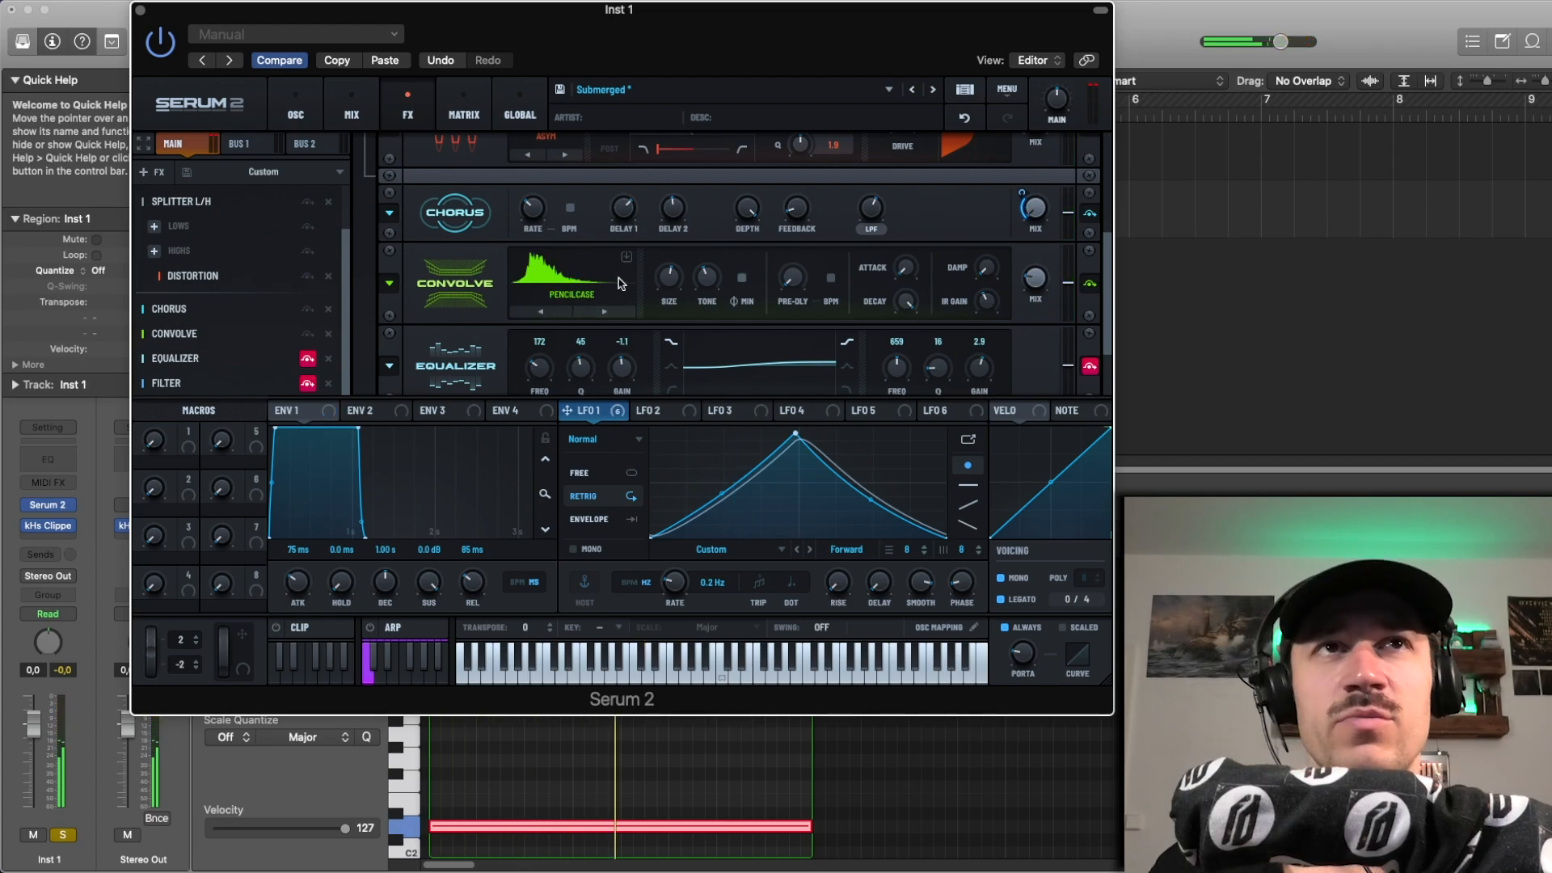
pyautogui.click(385, 60)
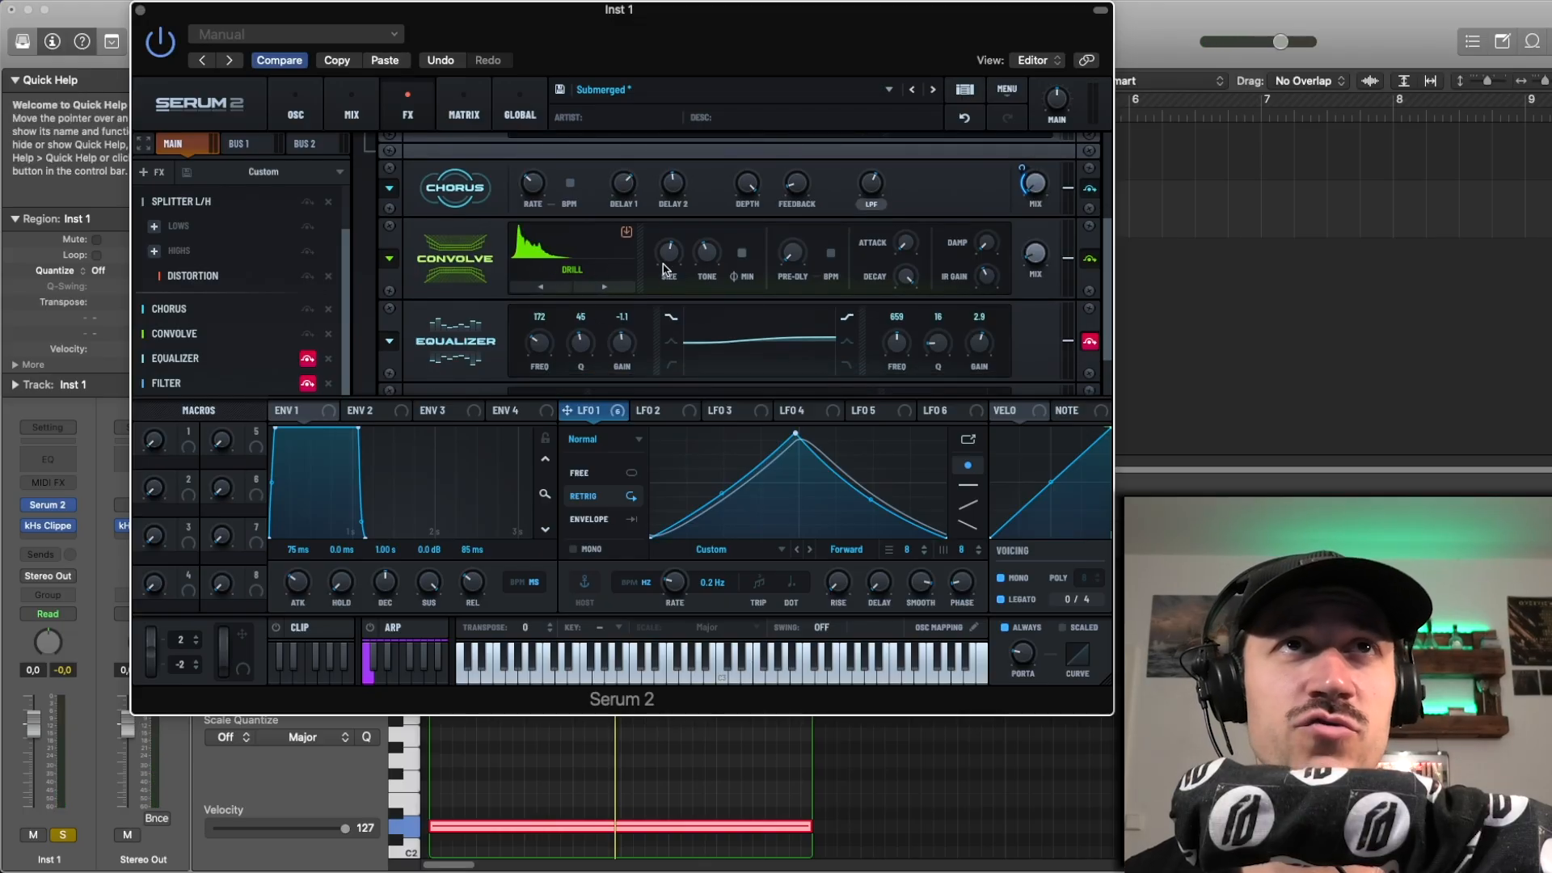
# Step: Play the region while varying the Convolve size to about 192 % and the tone to about 40 %
pyautogui.press('space')
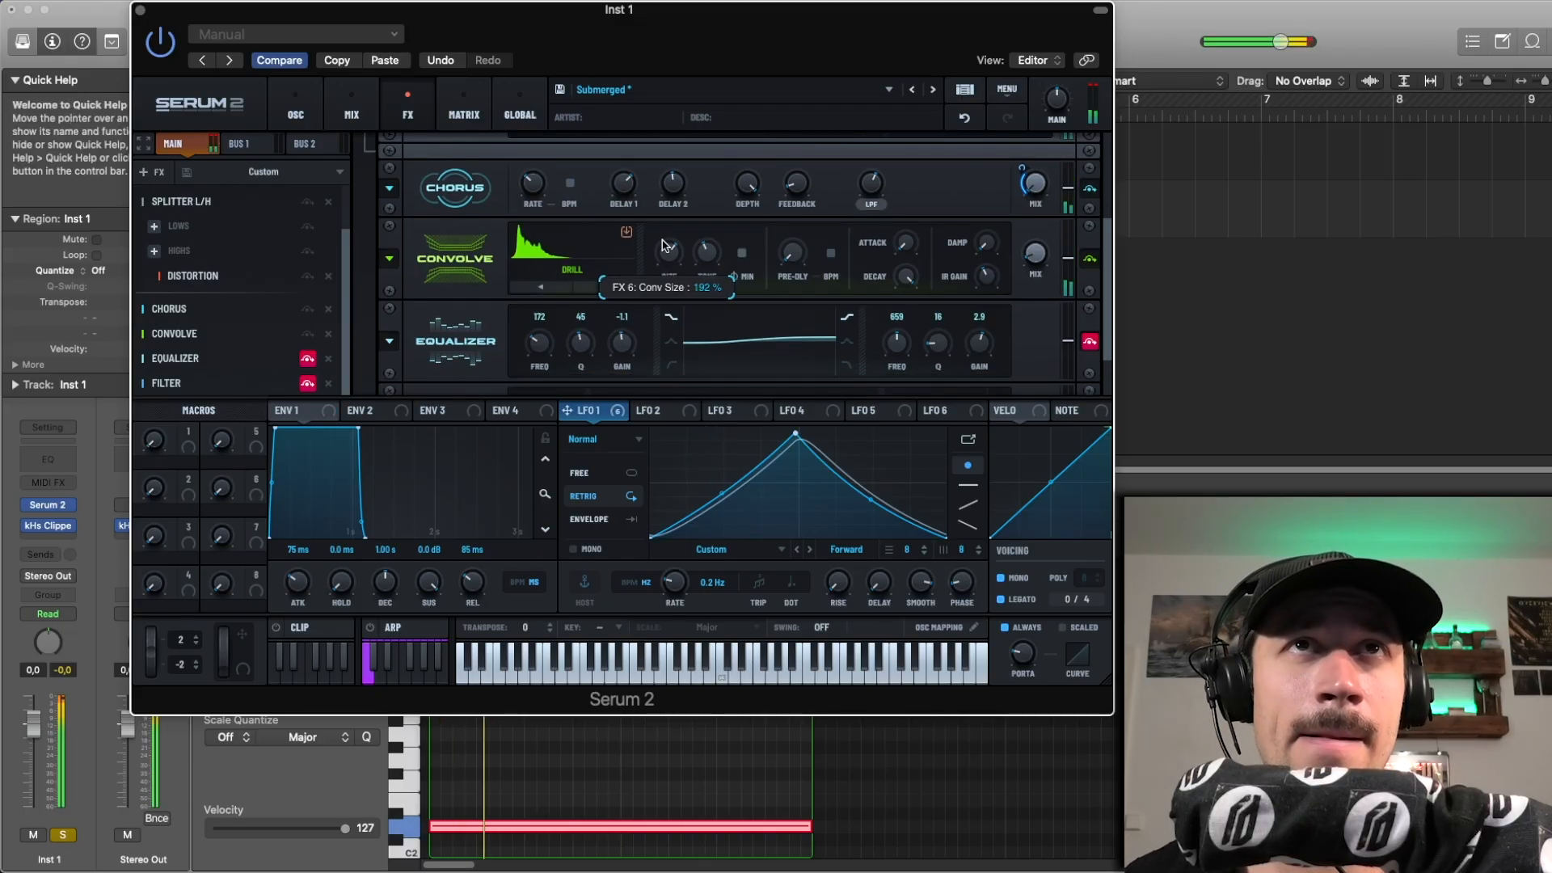
pyautogui.press('space')
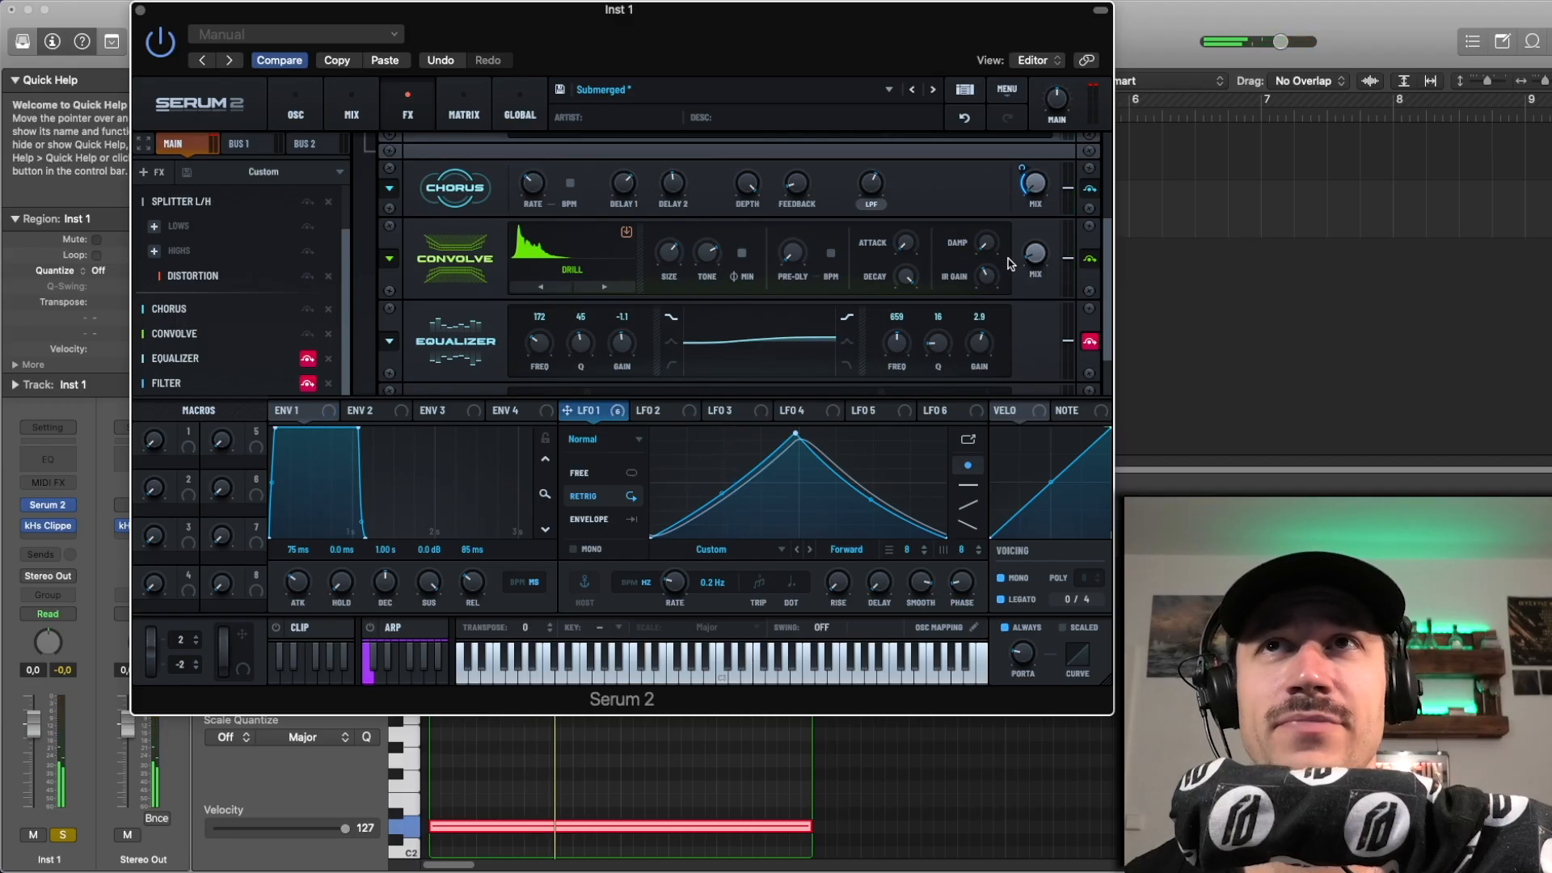
pyautogui.press('space')
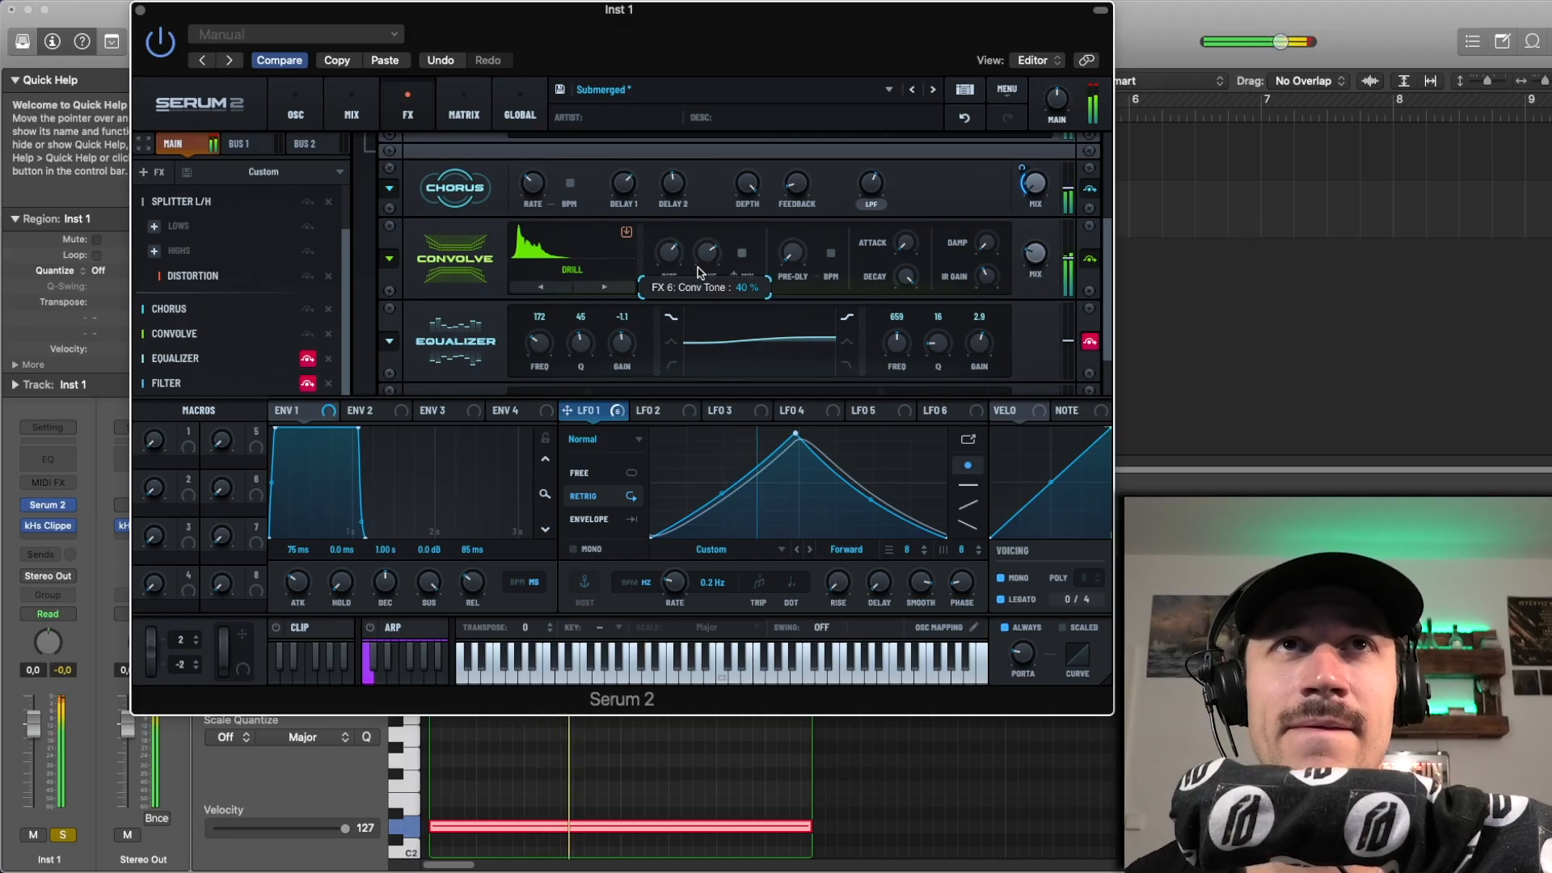
pyautogui.press('space')
# Step: Undo the Convolve size and tone changes and paste the copied plug-in settings to restore the drill impulse response
pyautogui.click(967, 123)
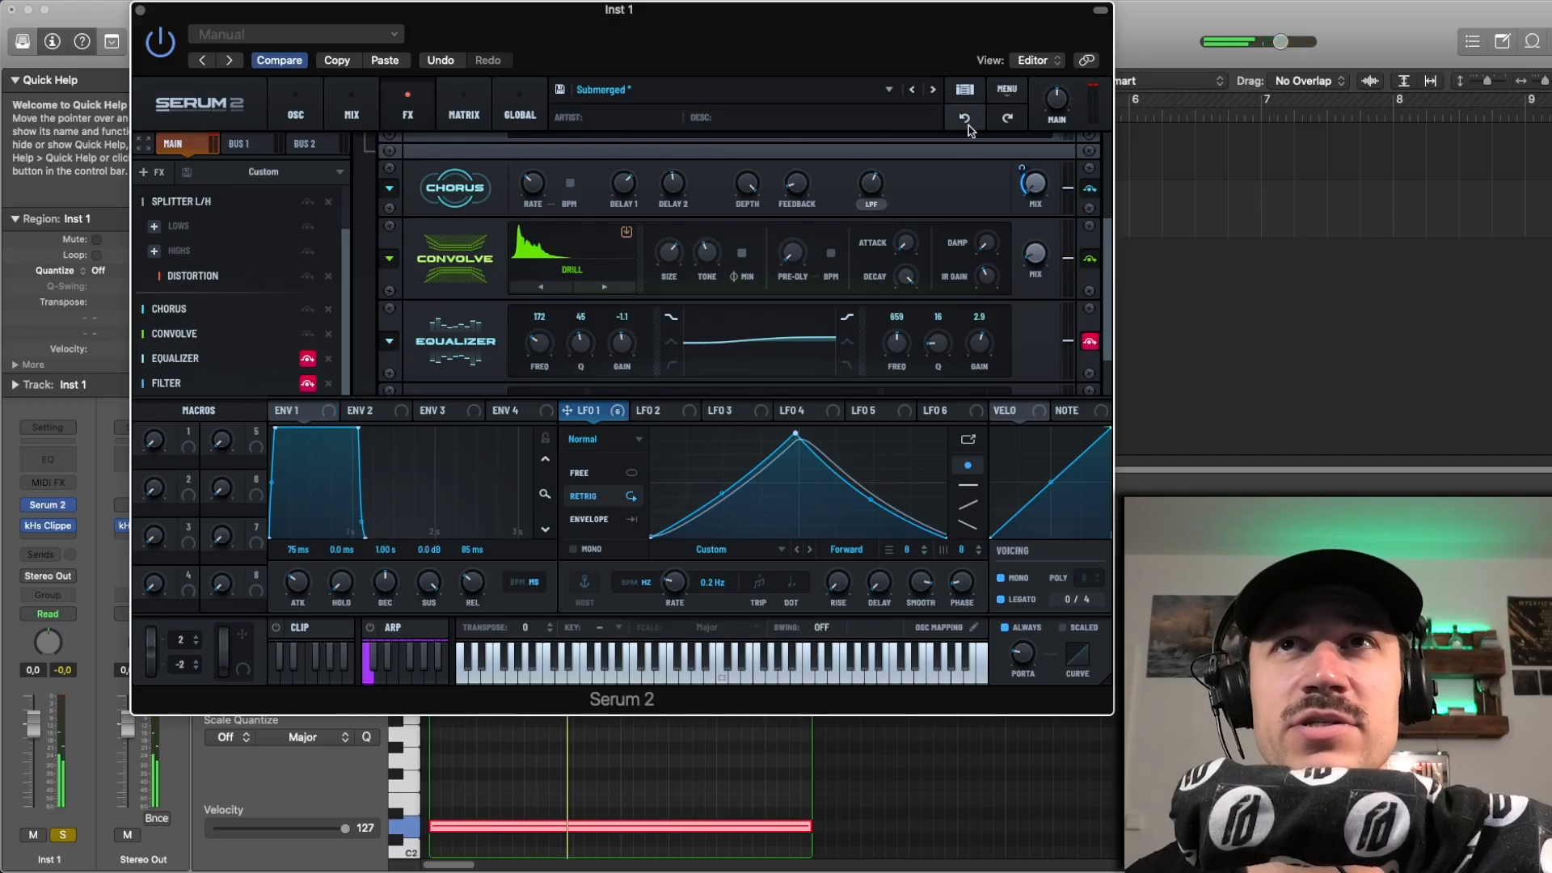
pyautogui.click(967, 123)
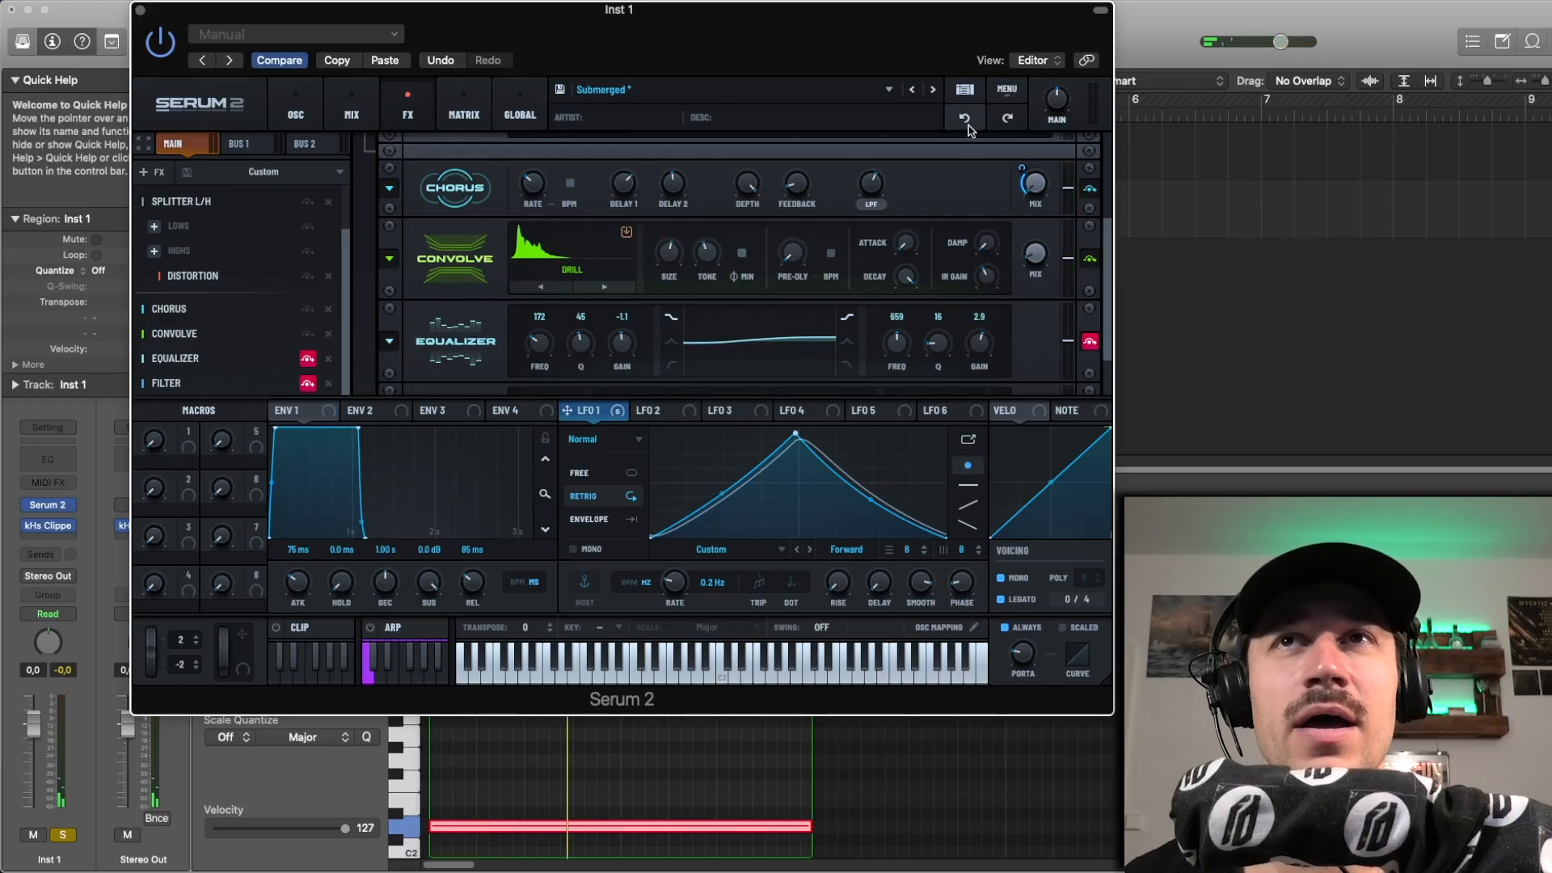
pyautogui.click(967, 124)
pyautogui.click(1002, 126)
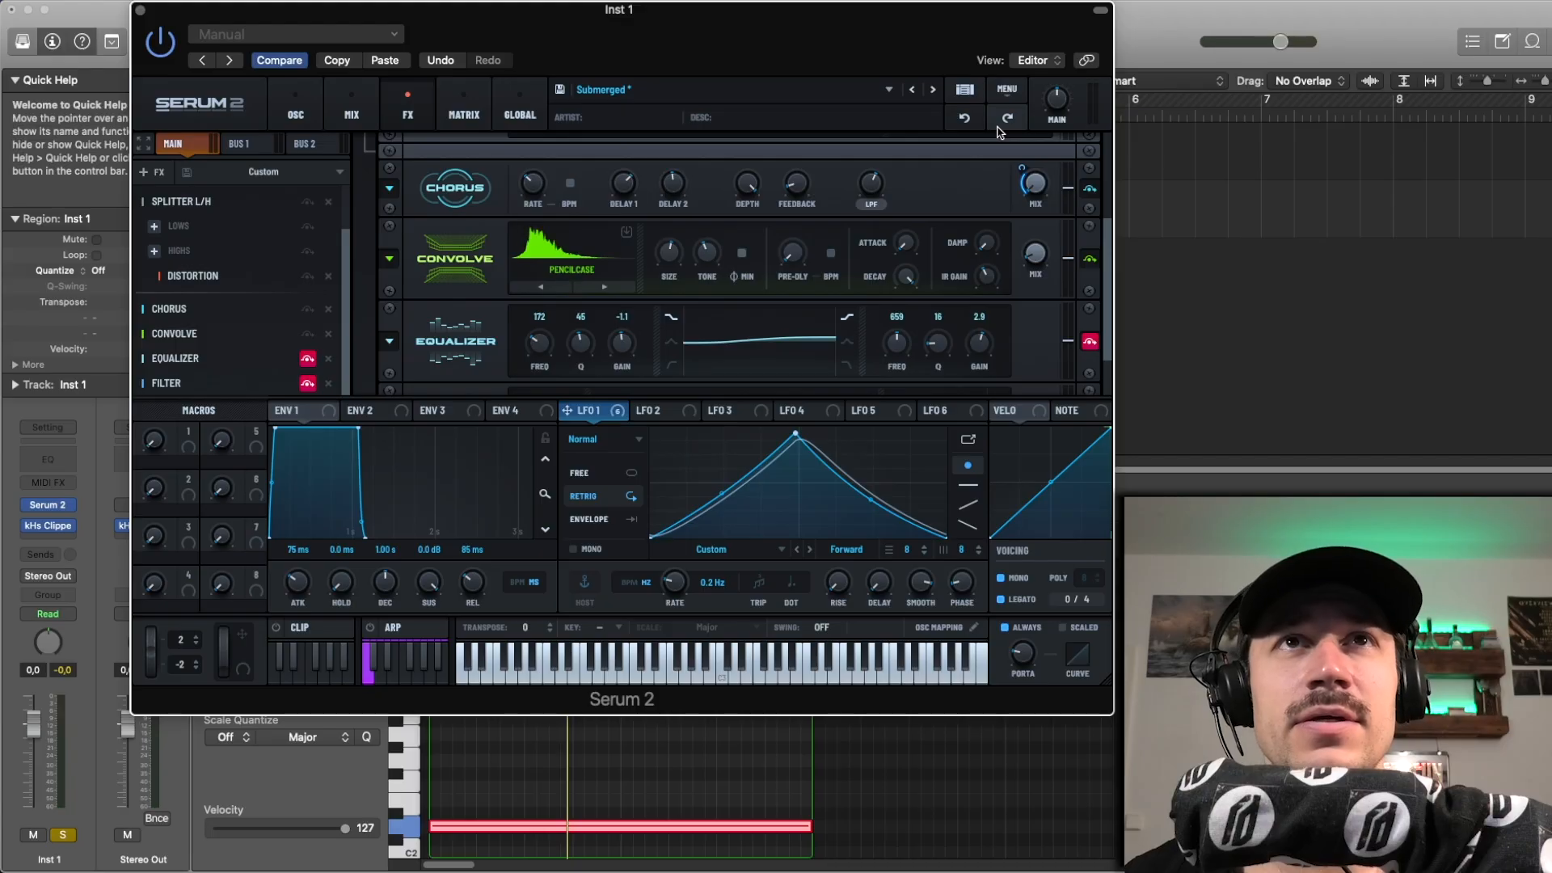
pyautogui.click(388, 63)
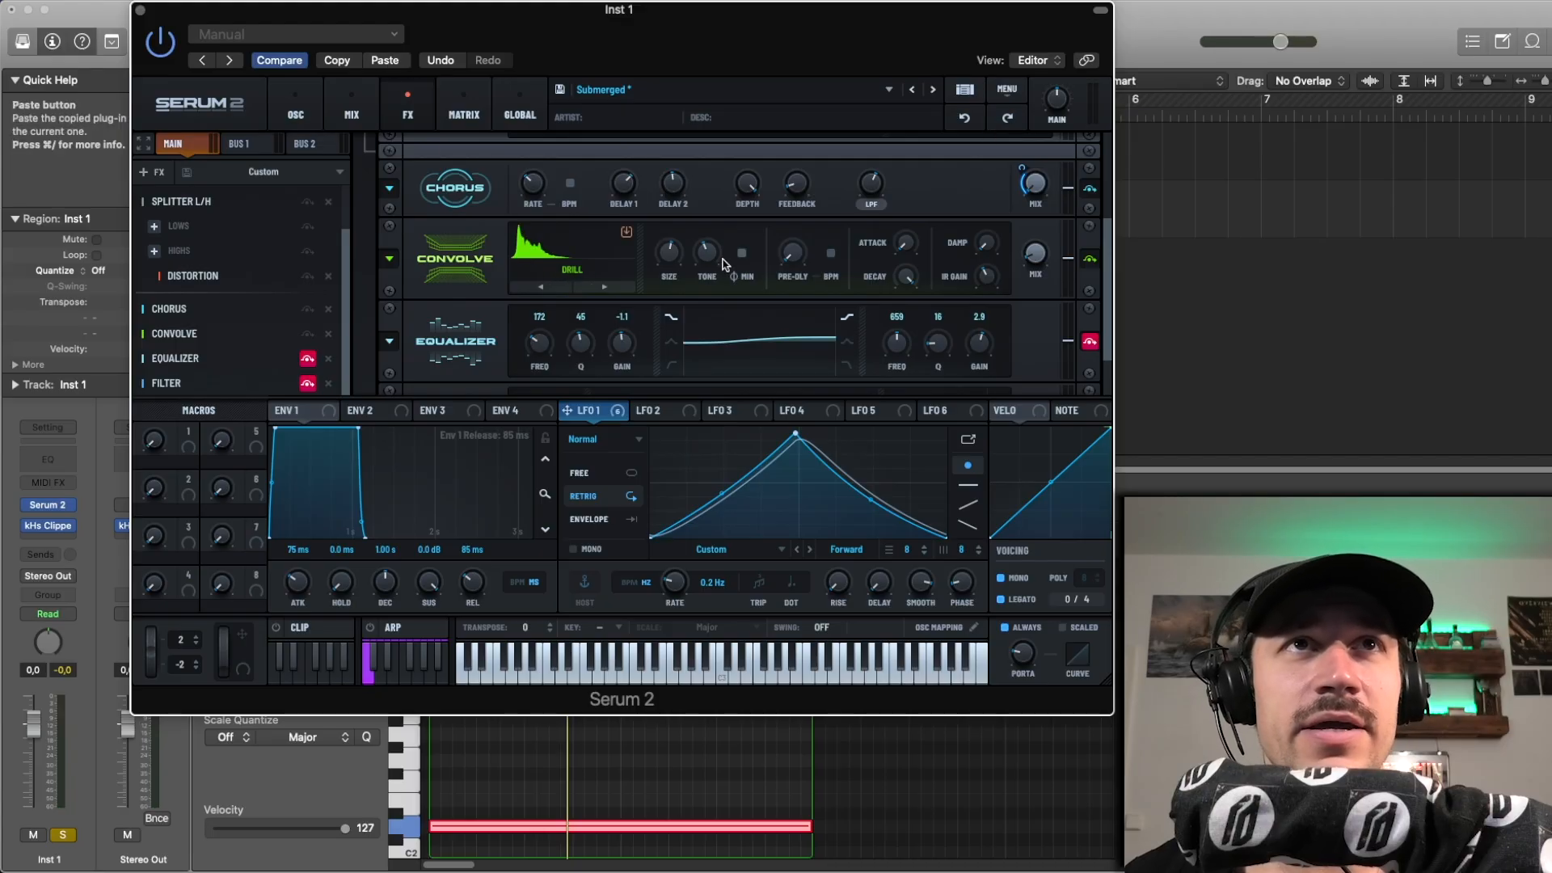
# Step: Play the region with Convolve active on the drill impulse response while showing the bypassed Equalizer and Filter modules
pyautogui.moveTo(707, 265)
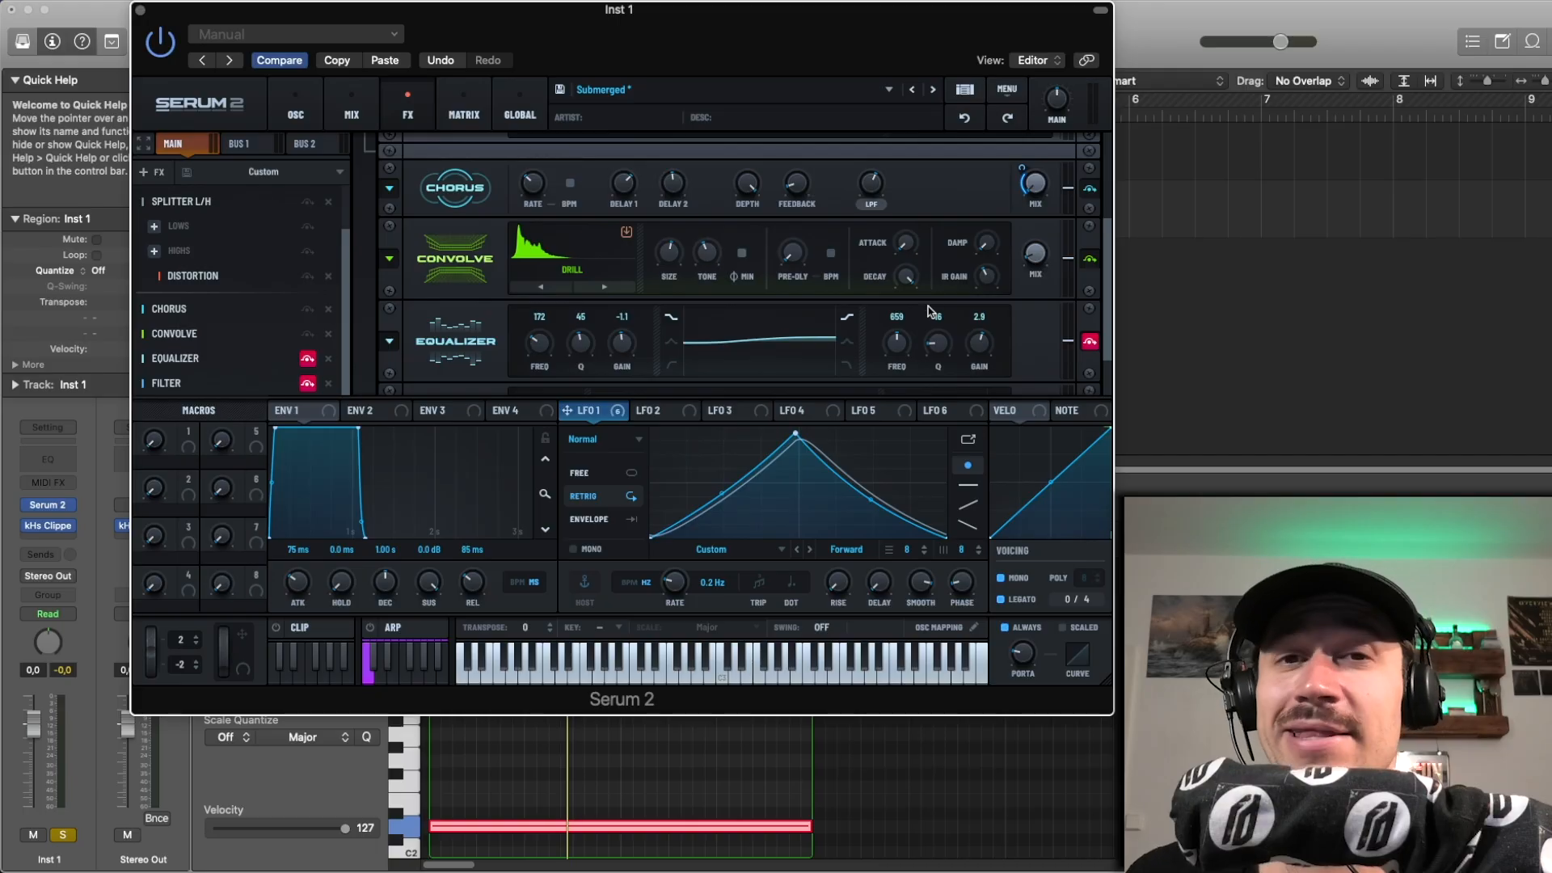
pyautogui.press('space')
pyautogui.moveTo(1106, 271); pyautogui.dragTo(1105, 303)
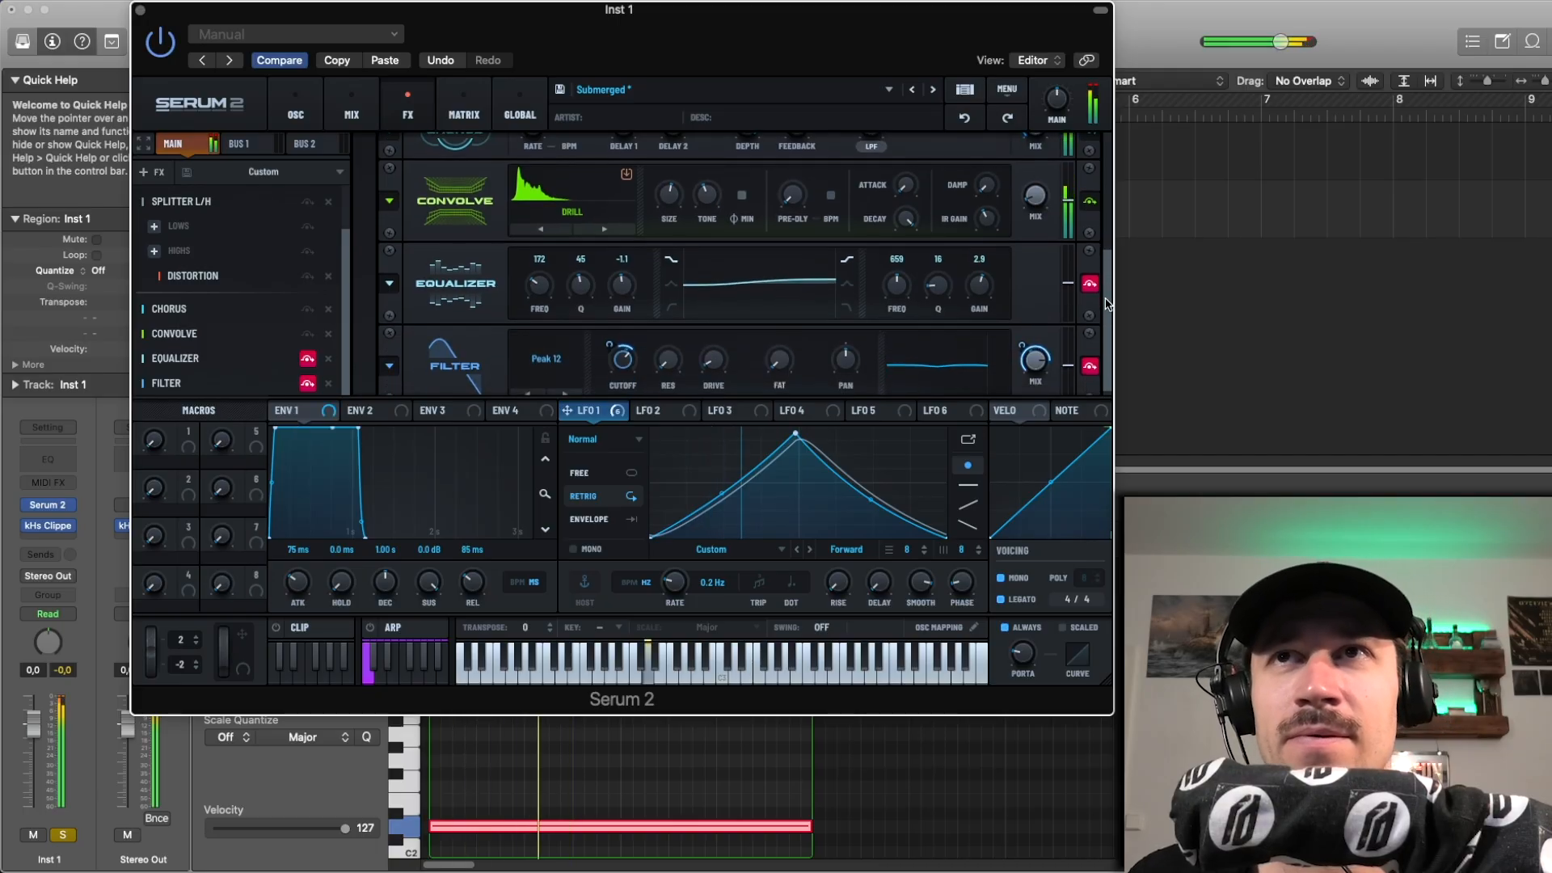
pyautogui.moveTo(1030, 207)
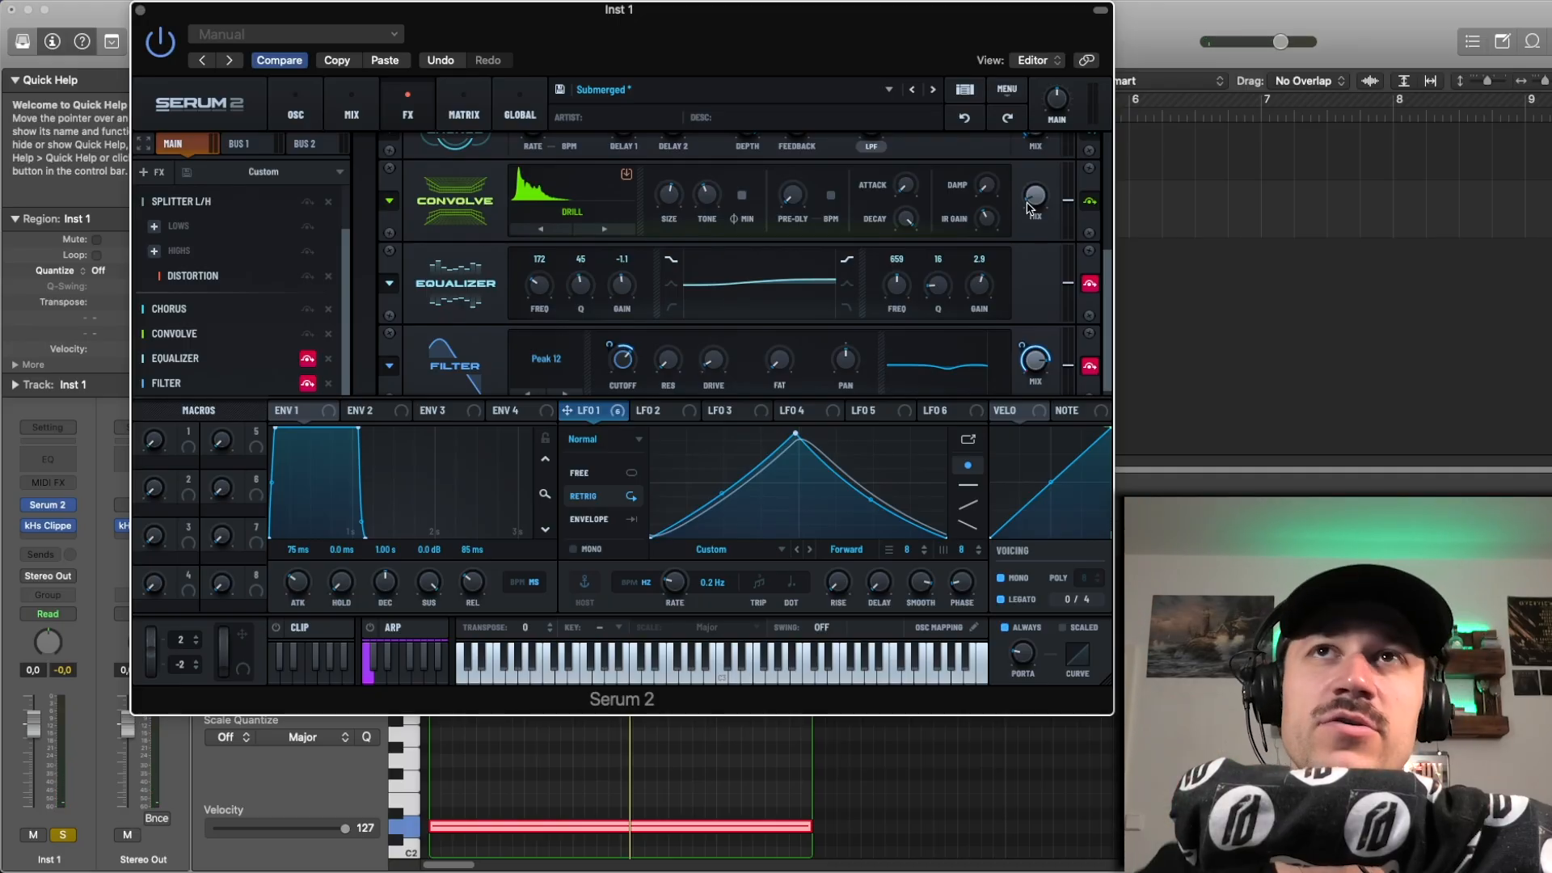
pyautogui.press('space')
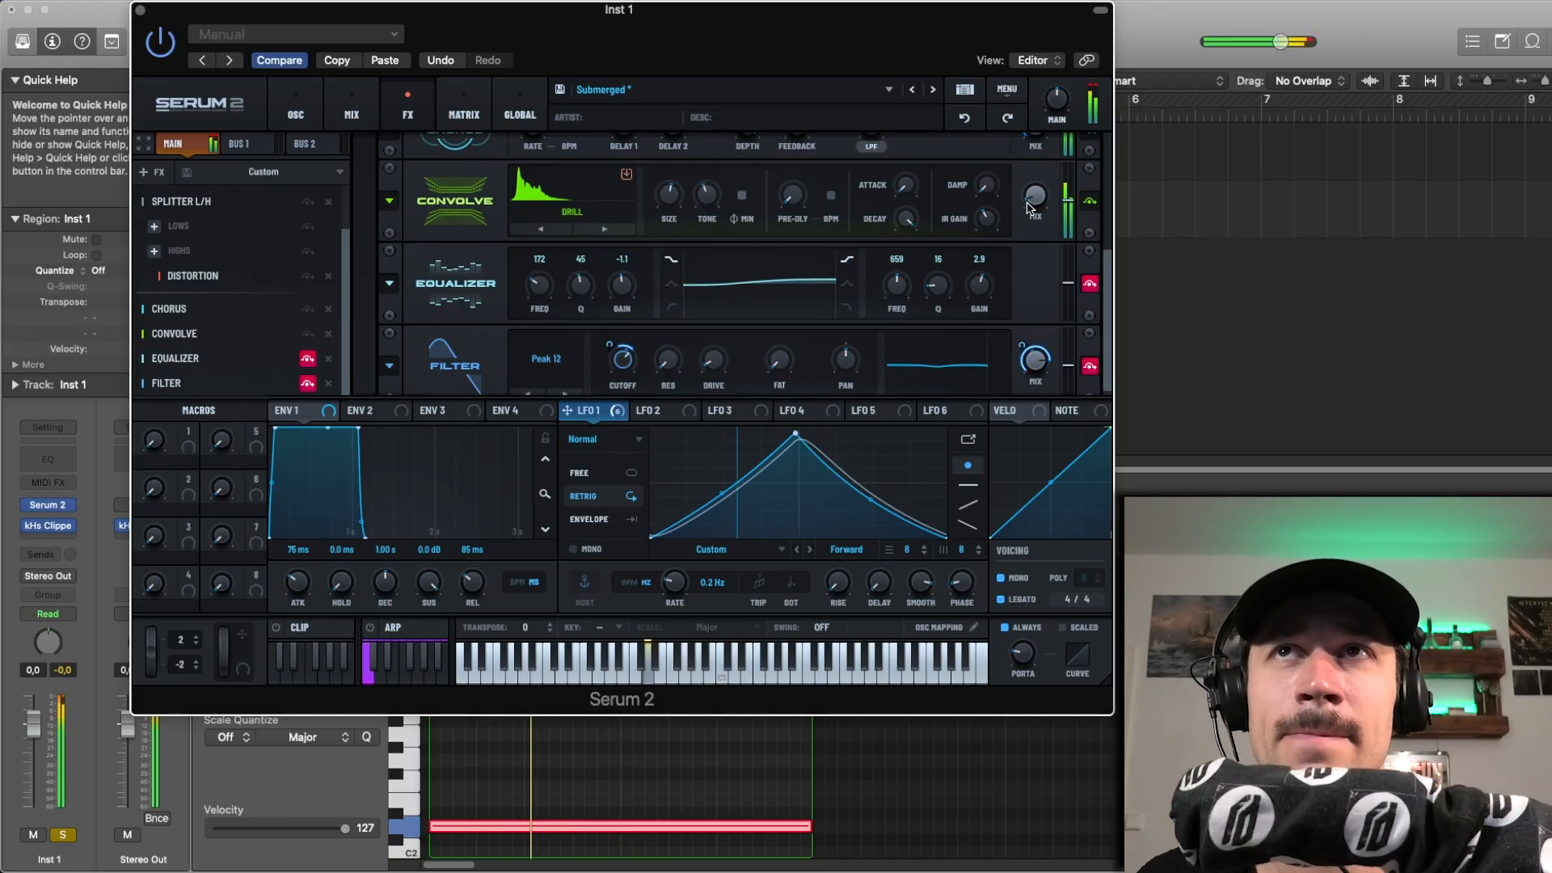
# Step: Re-enable the Equalizer effect and play the region to hear what it contributes
pyautogui.click(1090, 284)
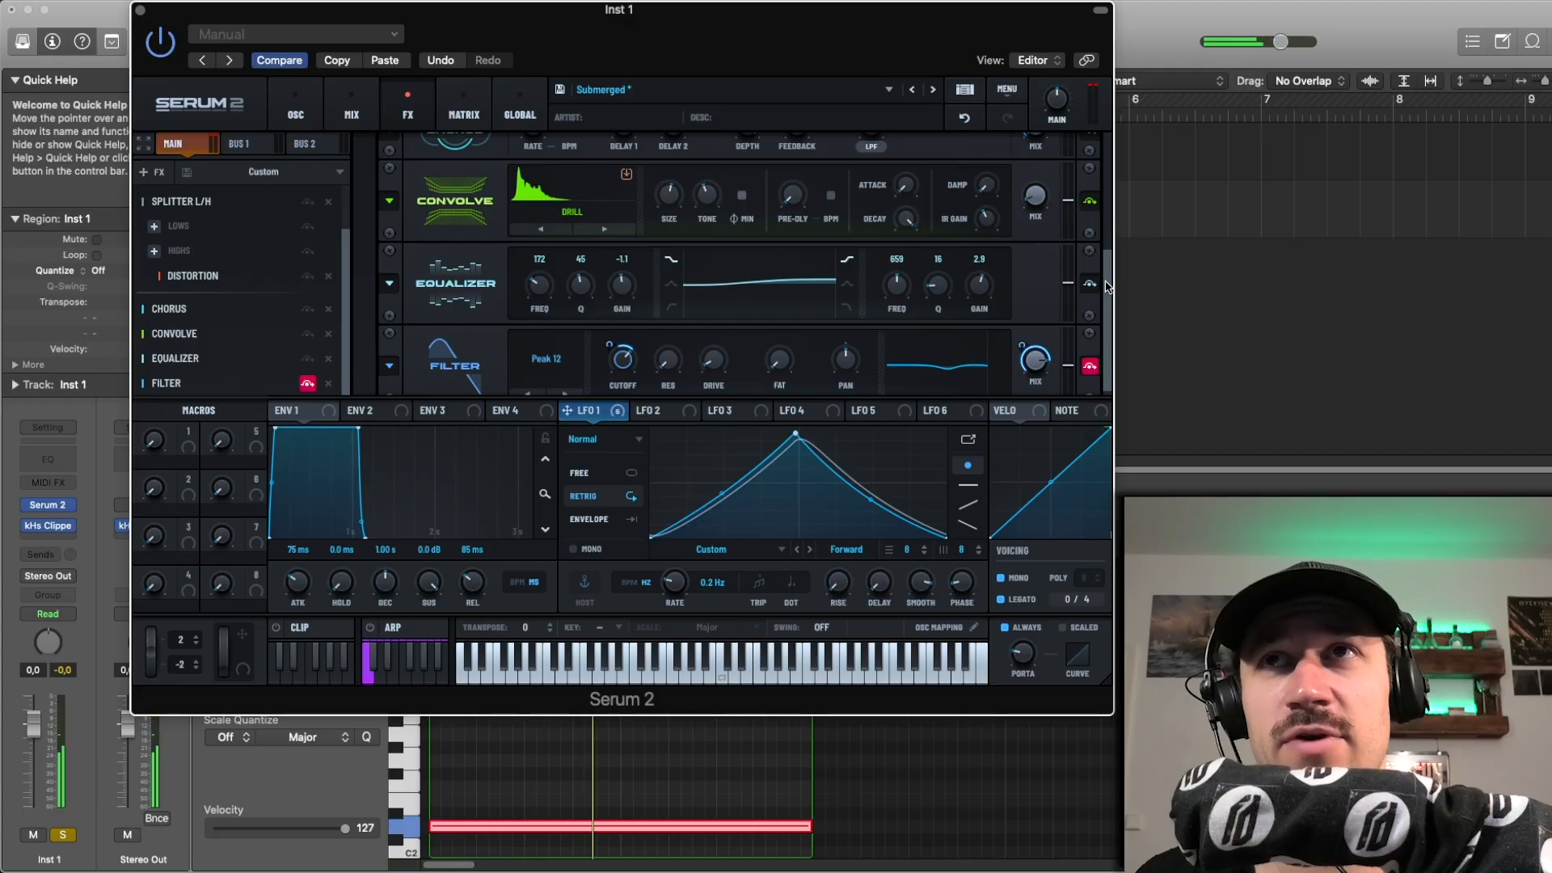
pyautogui.scroll(-1, 1106, 286)
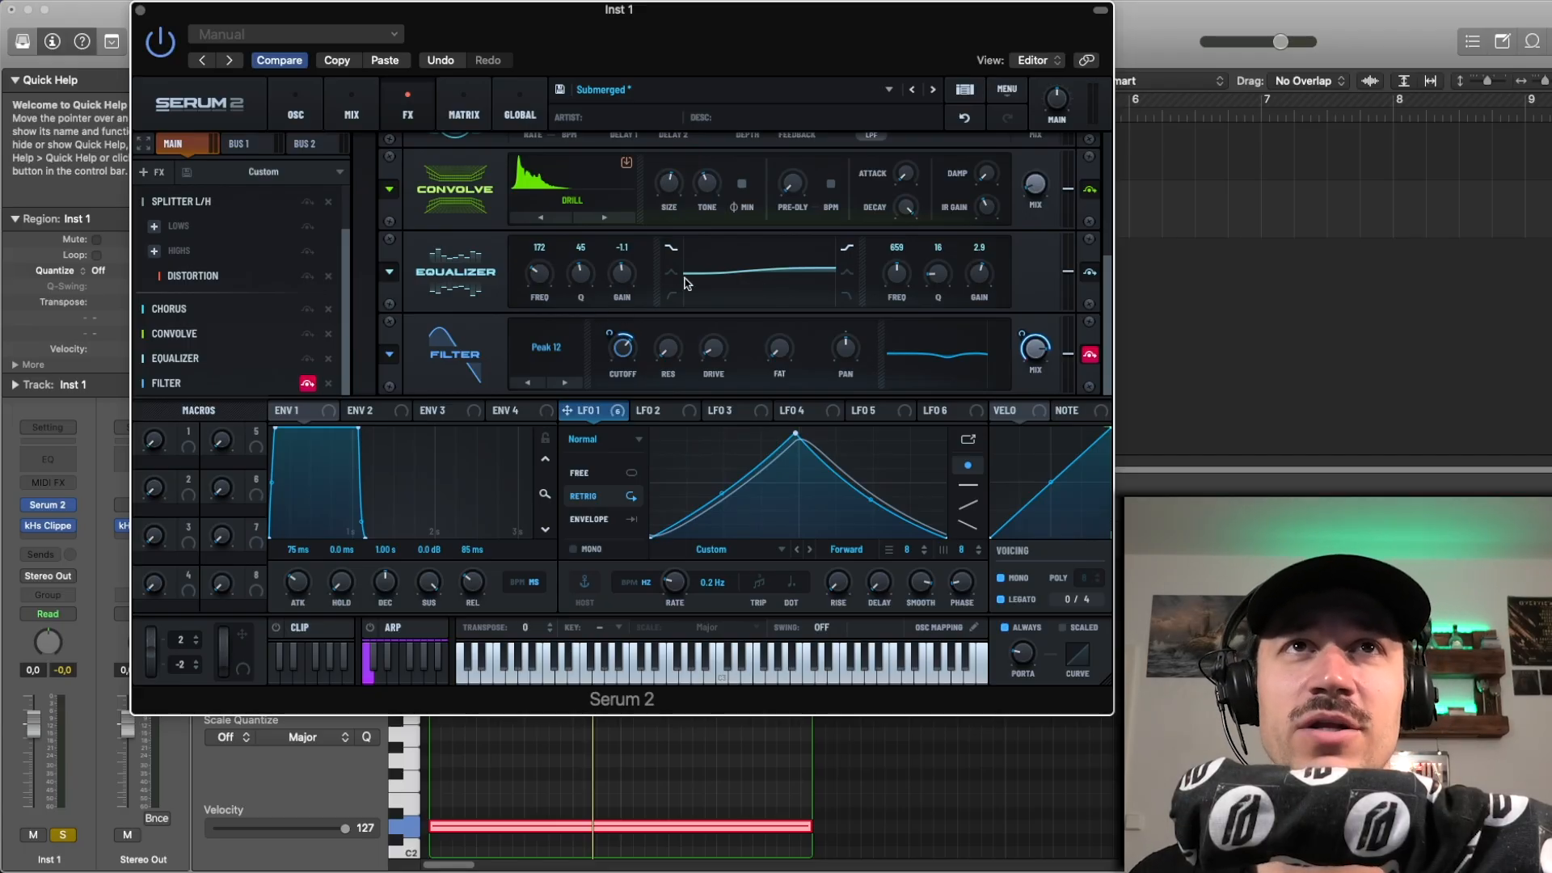
pyautogui.press('space')
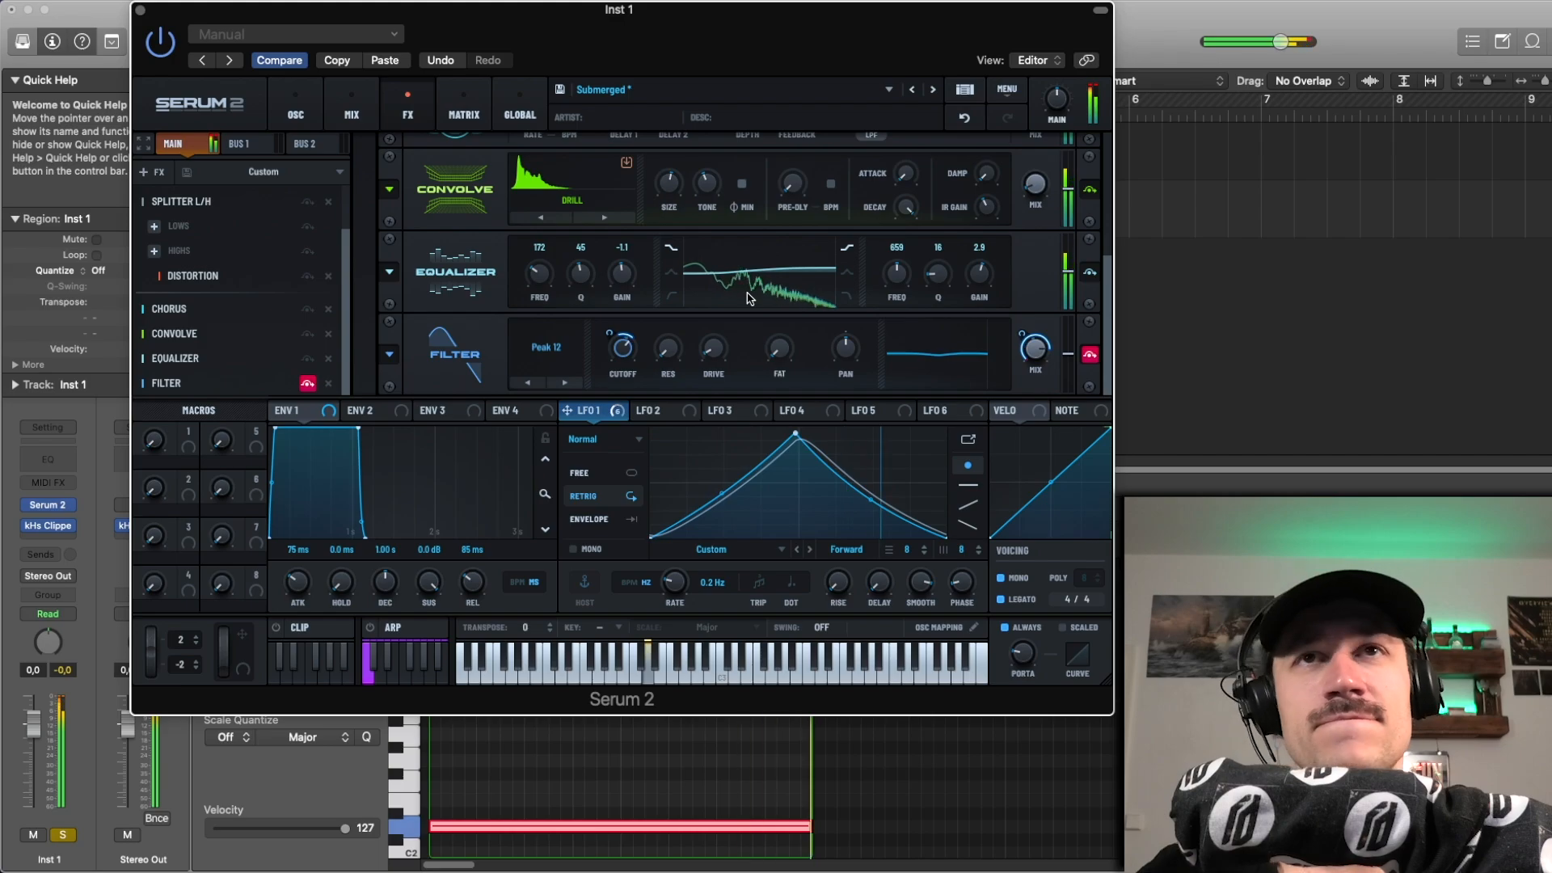
pyautogui.press('space')
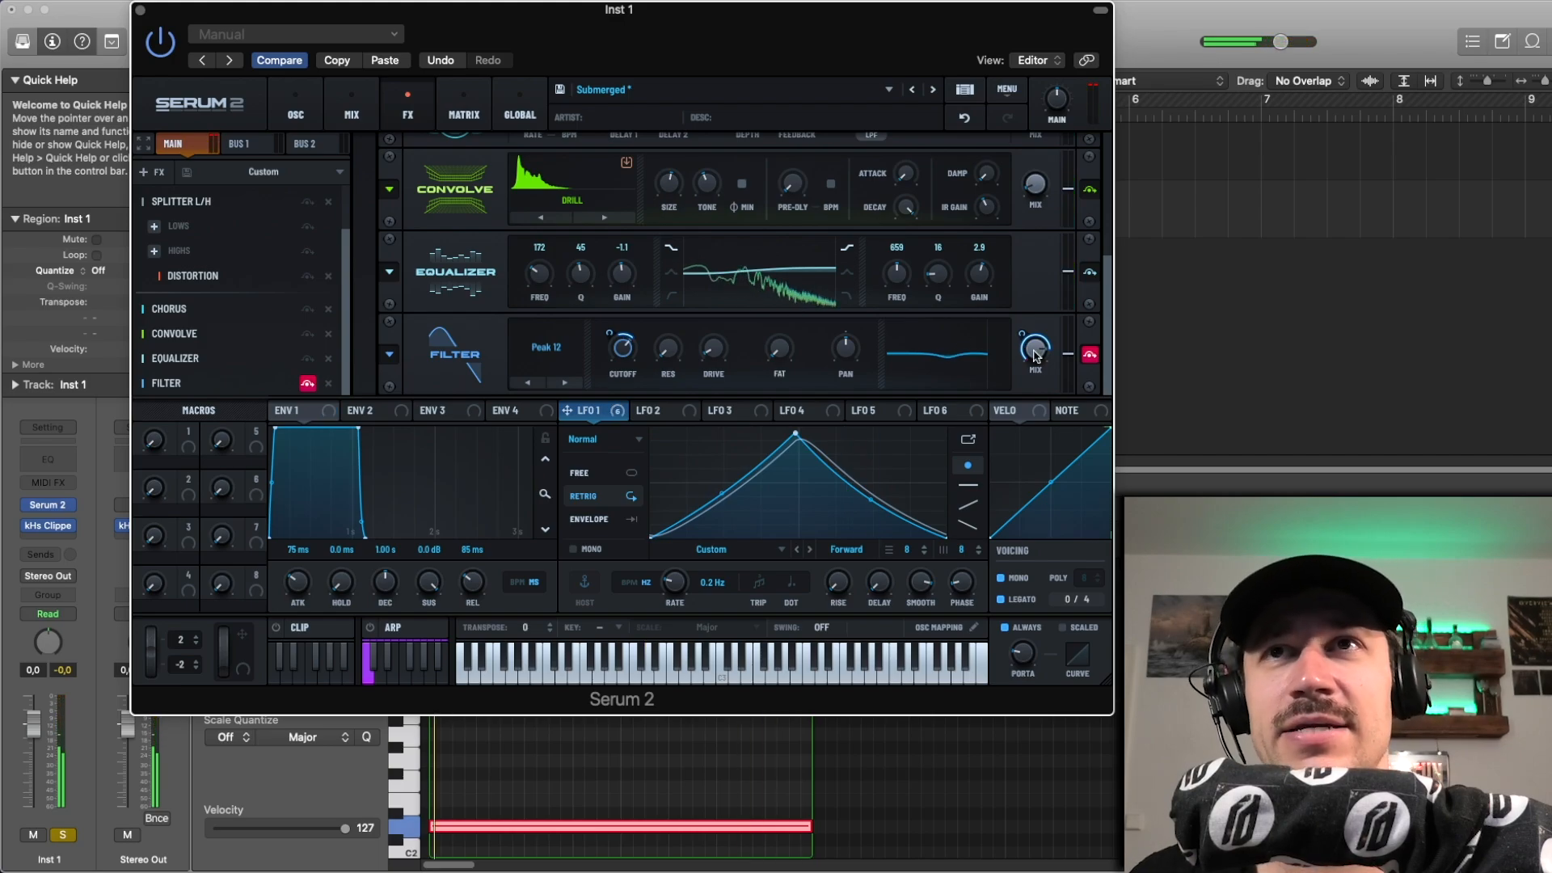
# Step: Re-enable the Peak 12 Filter effect and play the region, comparing the sound with the filter bypassed and active
pyautogui.click(1091, 354)
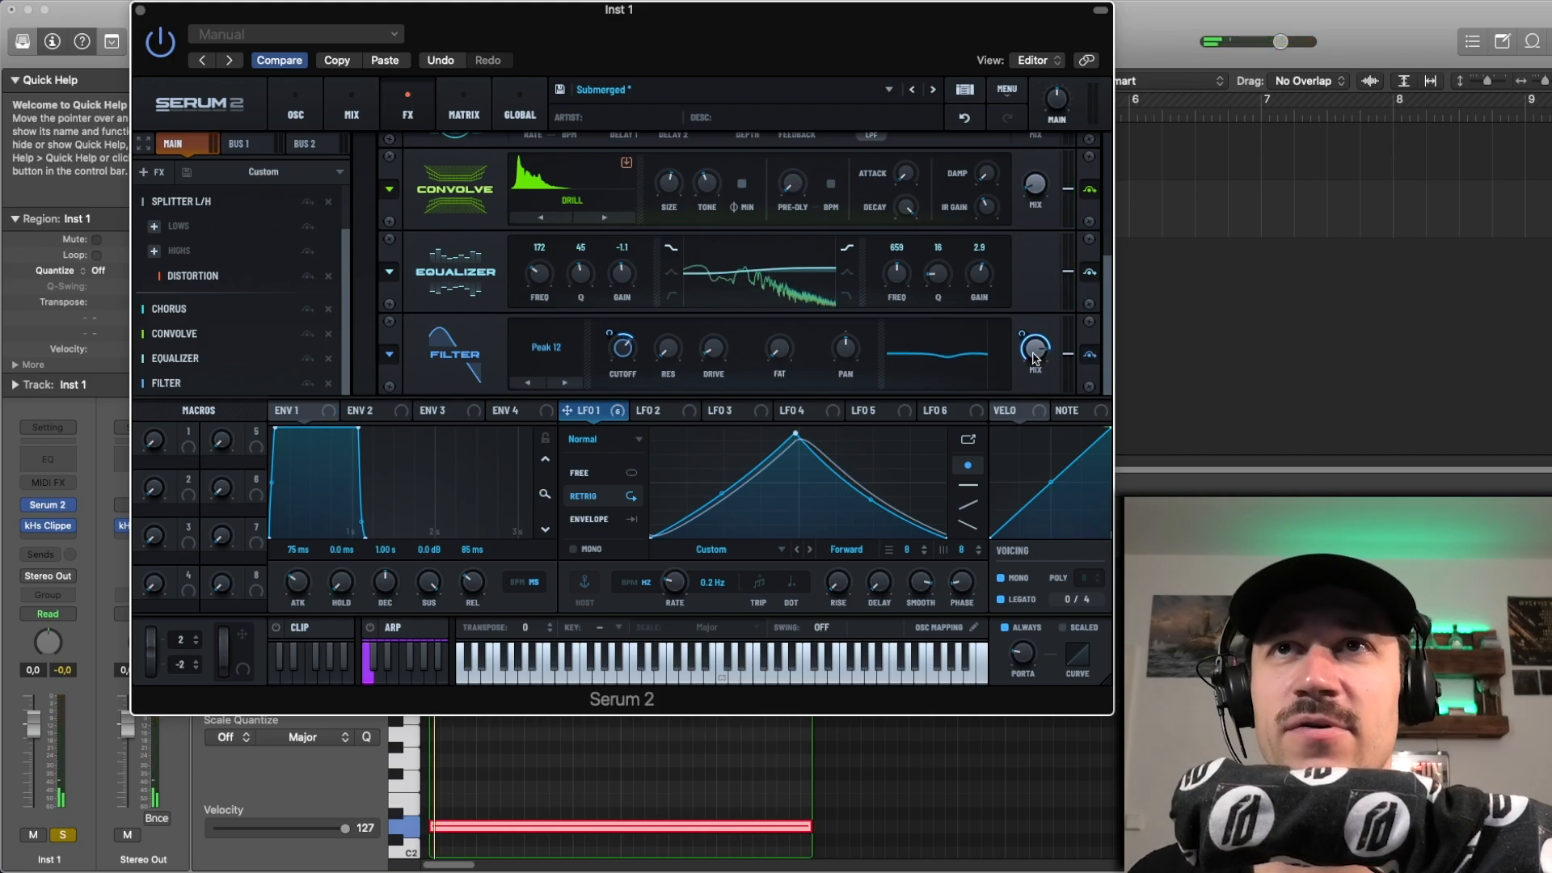
pyautogui.press('space')
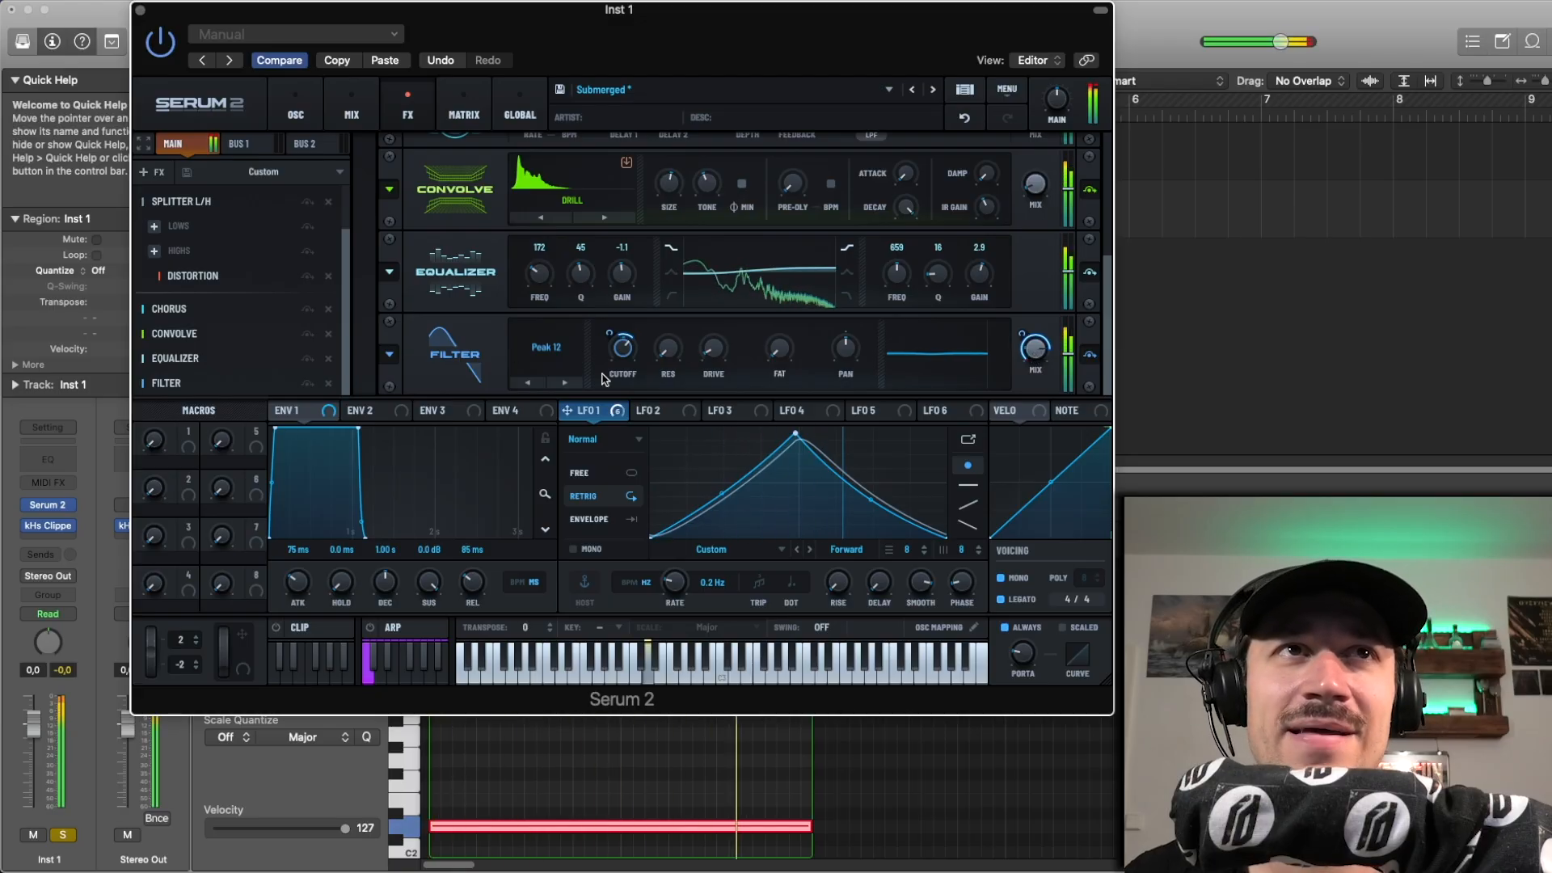
pyautogui.click(1087, 357)
pyautogui.click(1089, 355)
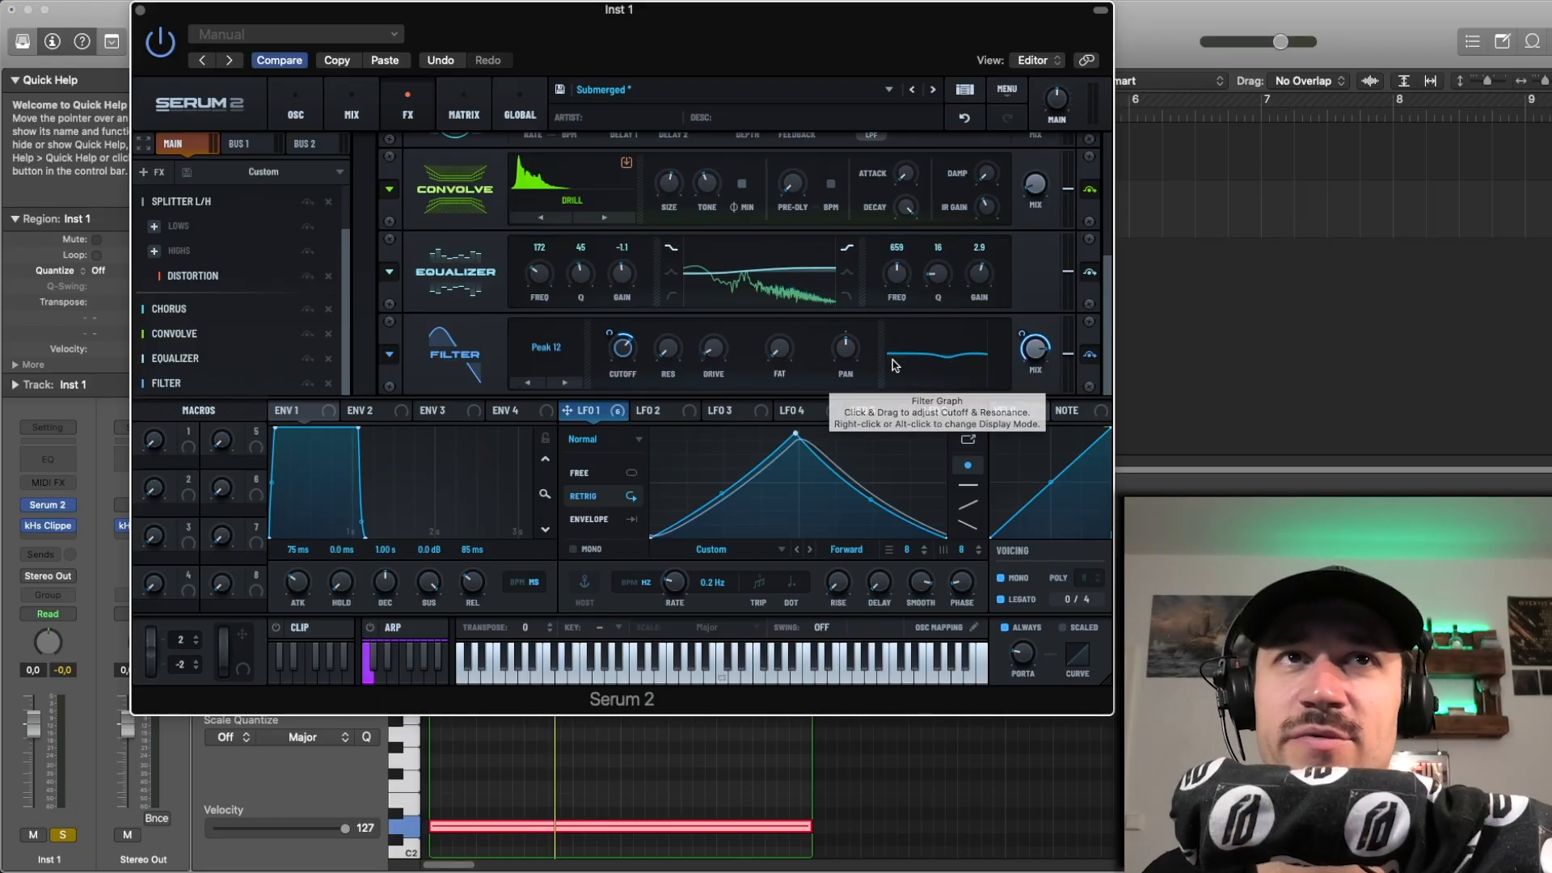
pyautogui.click(1088, 357)
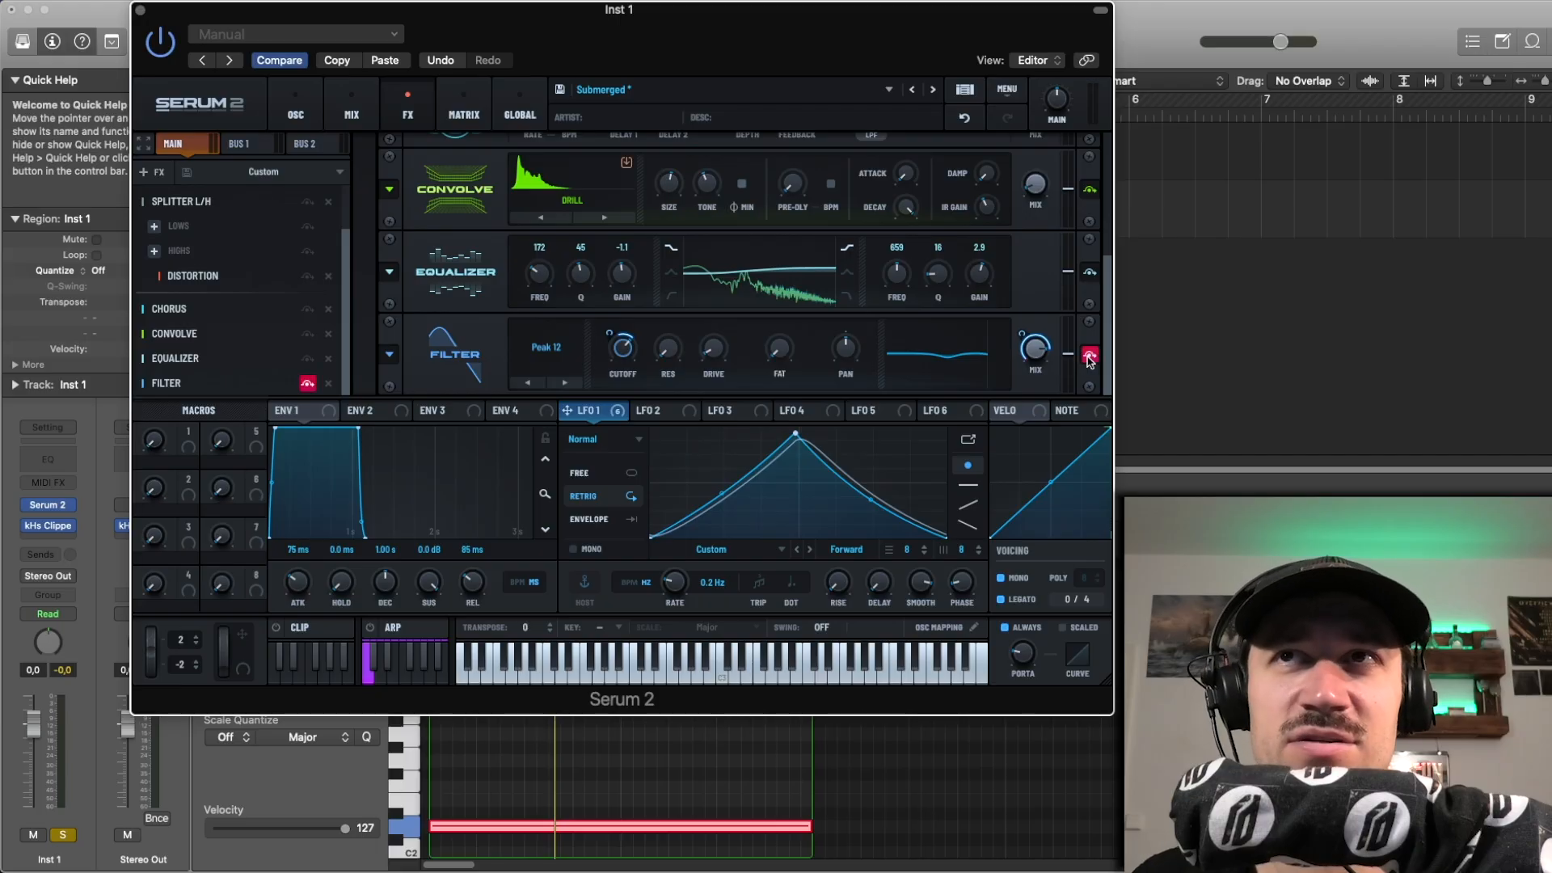
pyautogui.click(1089, 357)
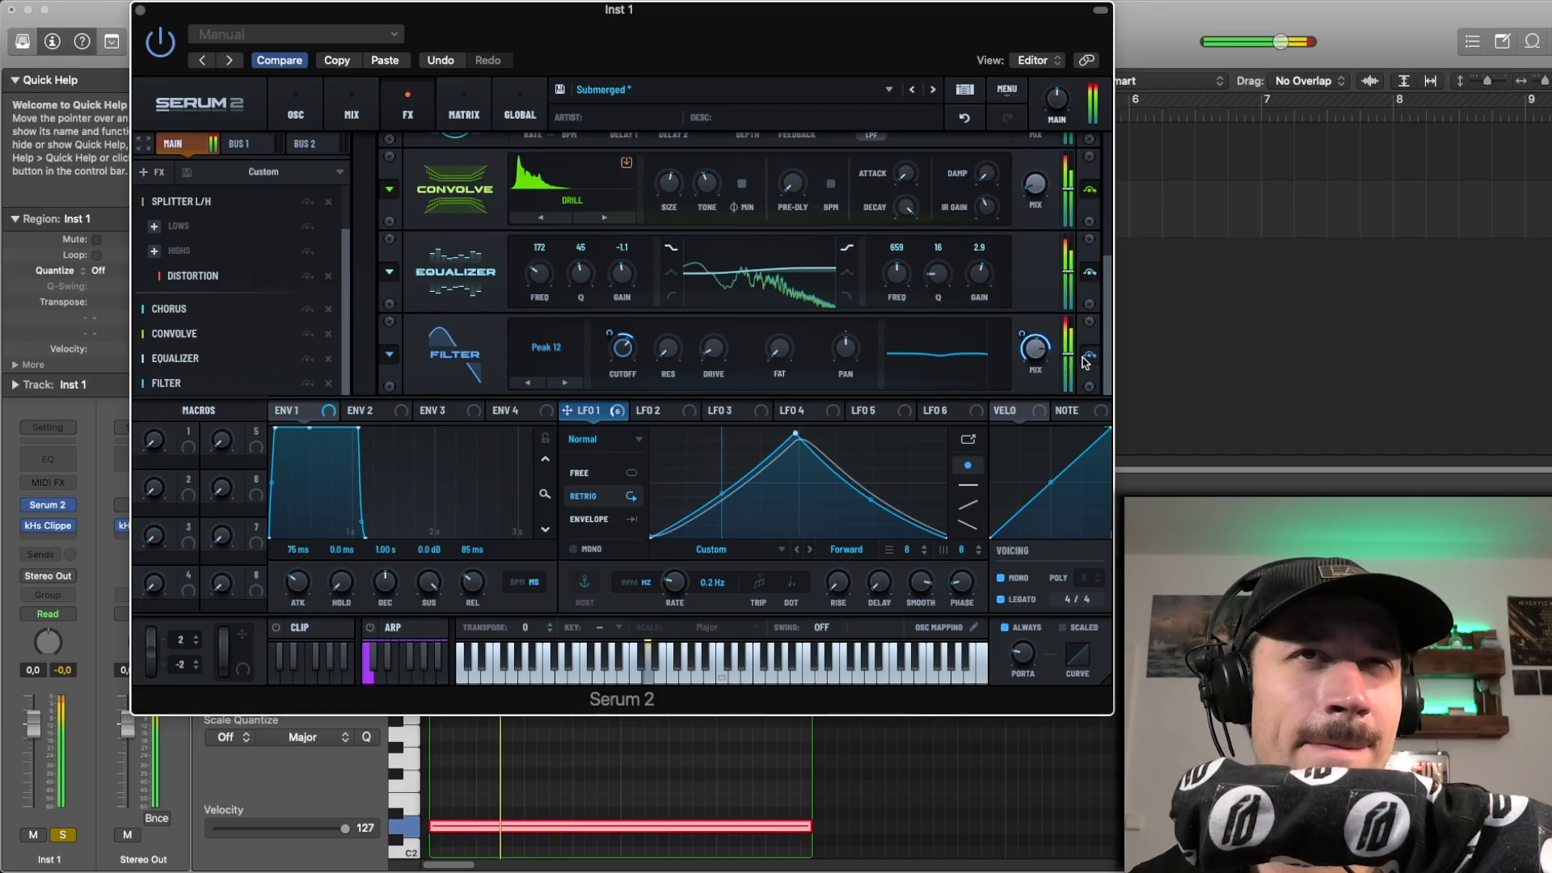
pyautogui.press('space')
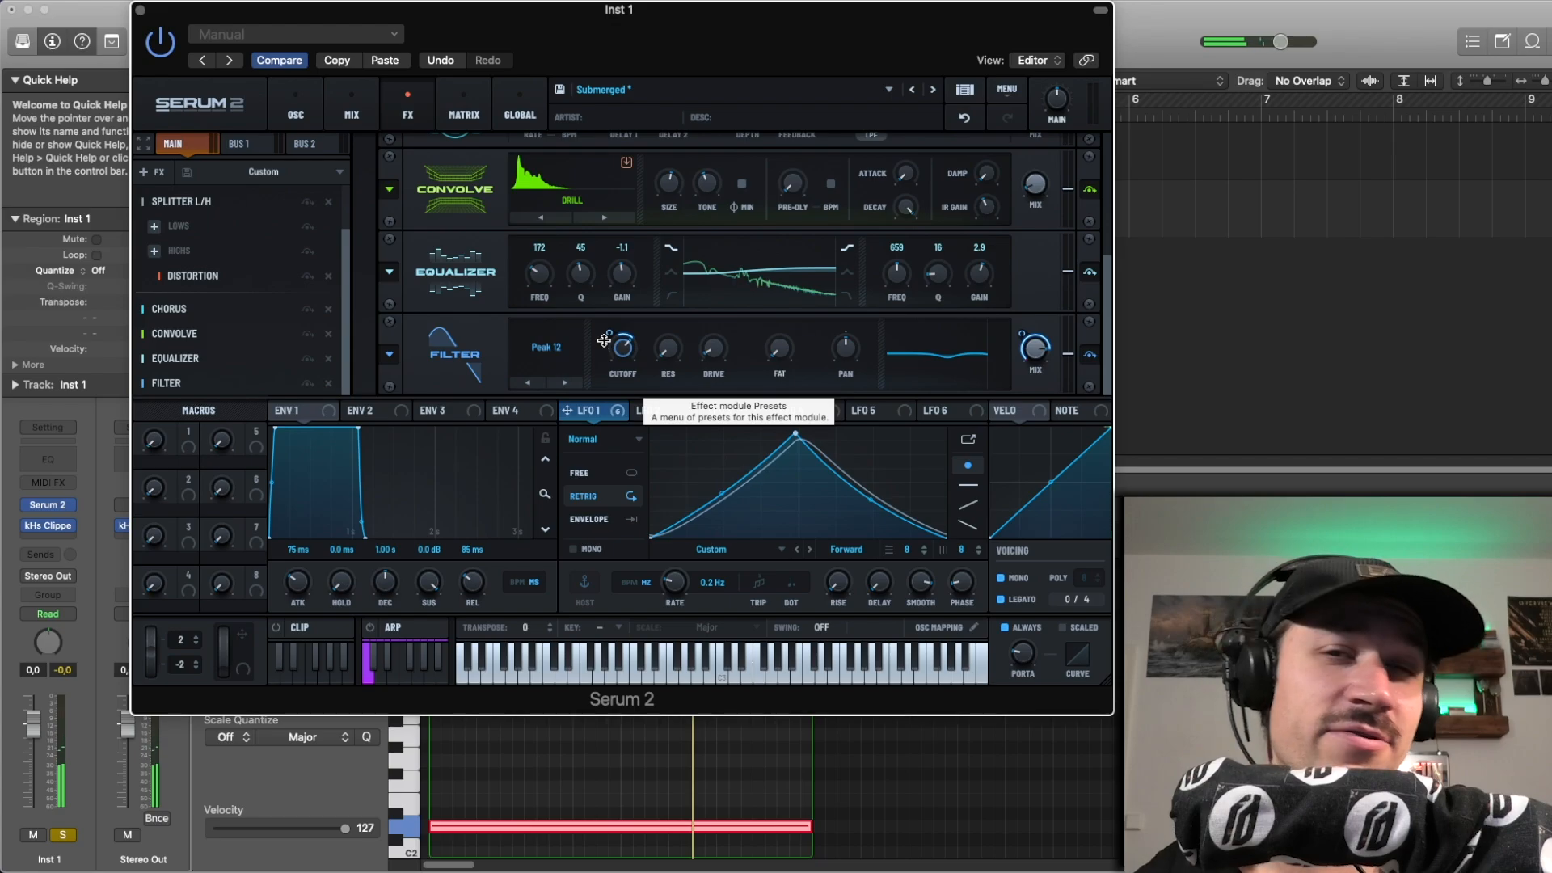
# Step: Turn off solo on the Inst 1 track and play the region with the full effects chain active
pyautogui.moveTo(606, 337)
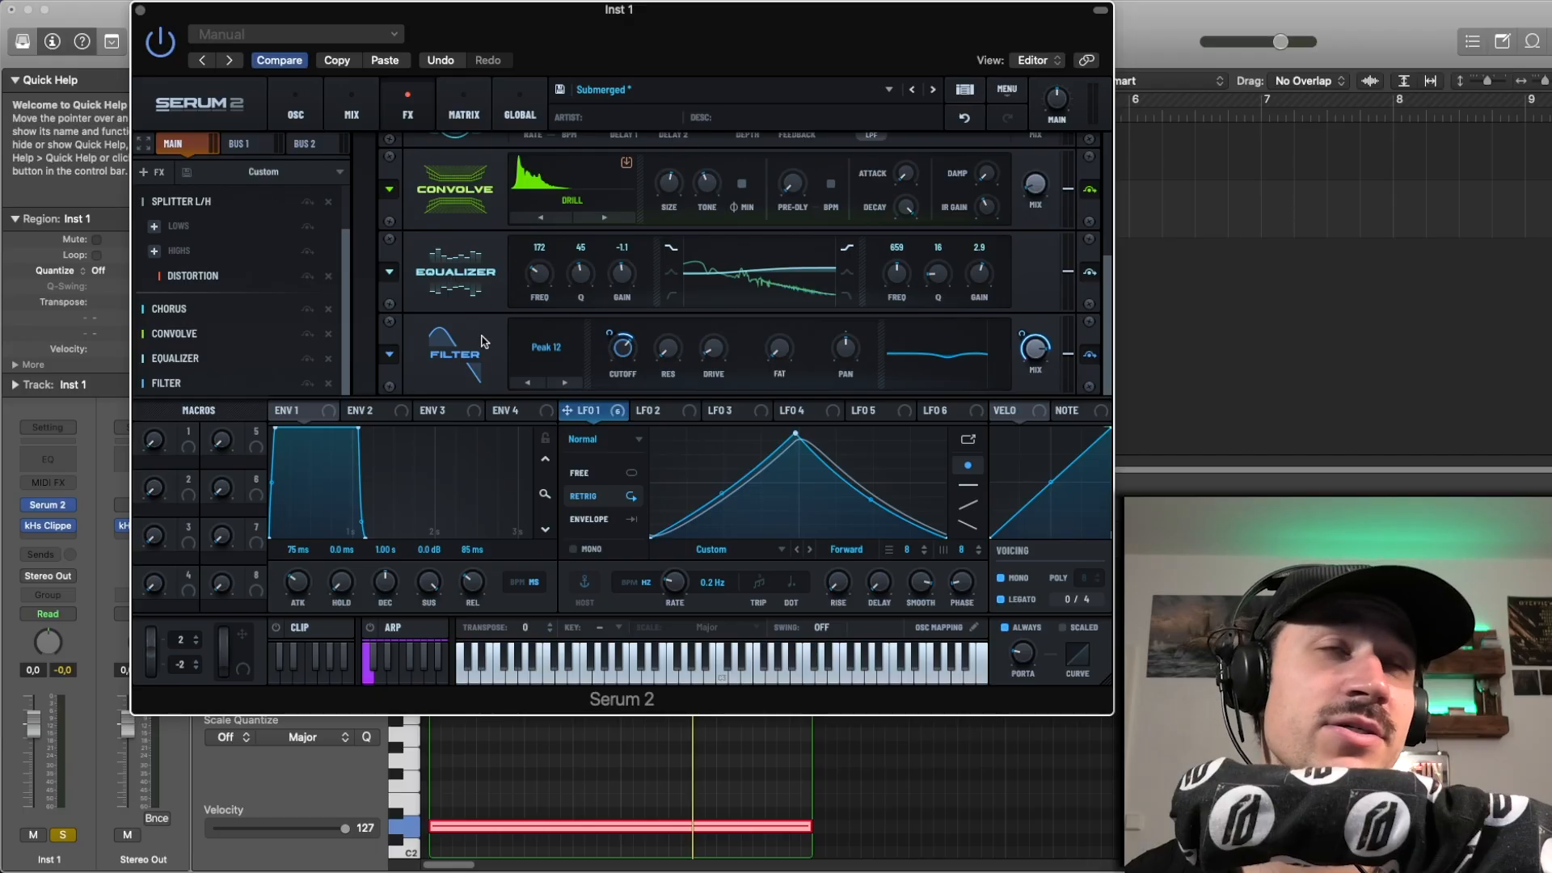
pyautogui.moveTo(345, 285); pyautogui.dragTo(343, 154)
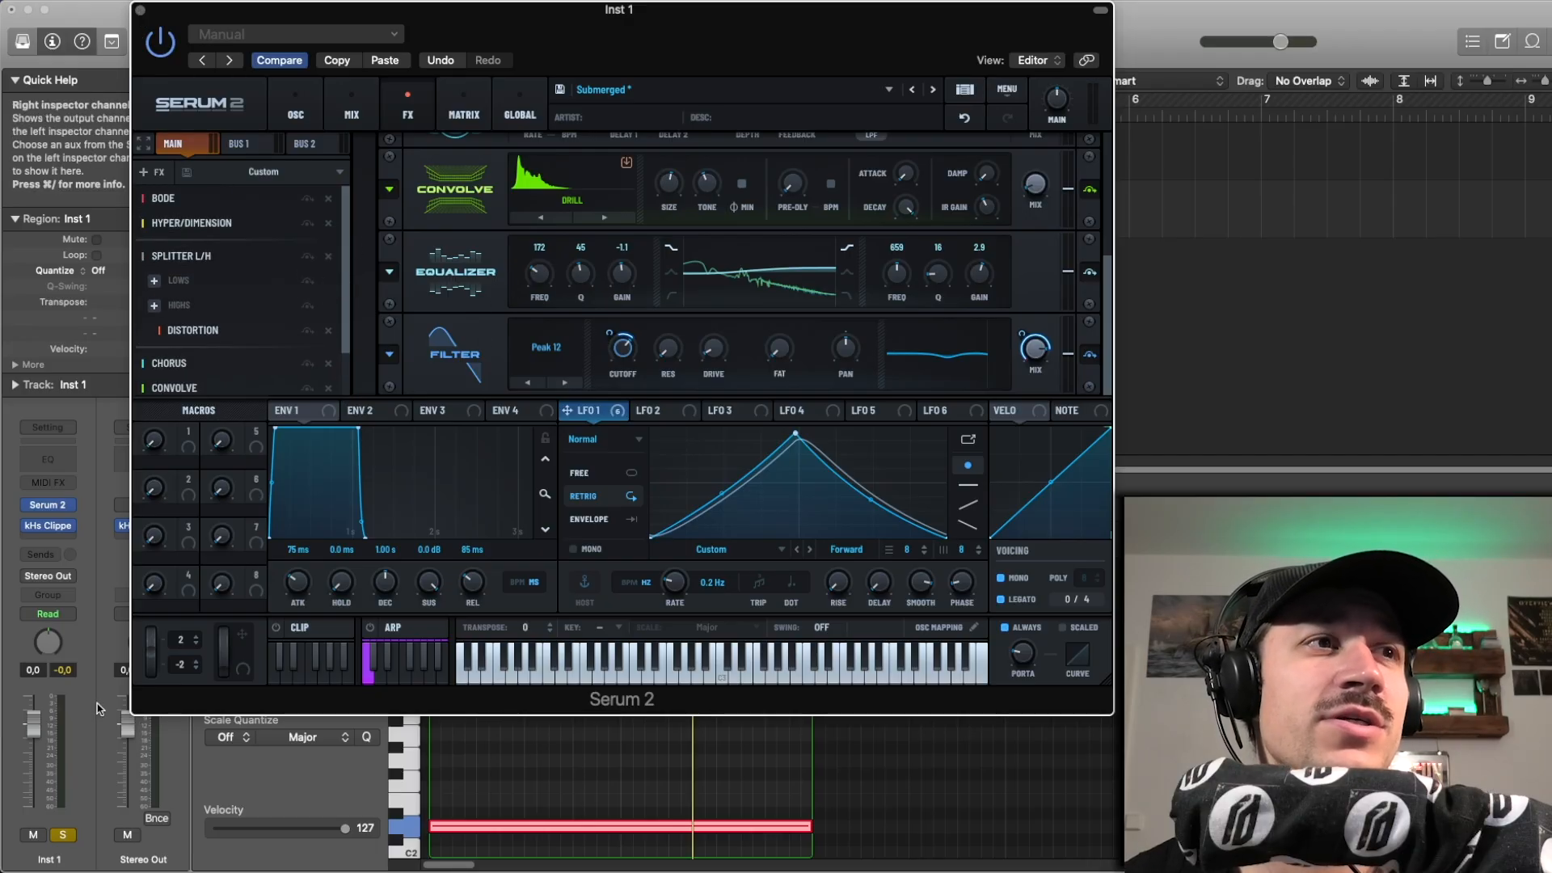
pyautogui.click(61, 835)
pyautogui.press('space')
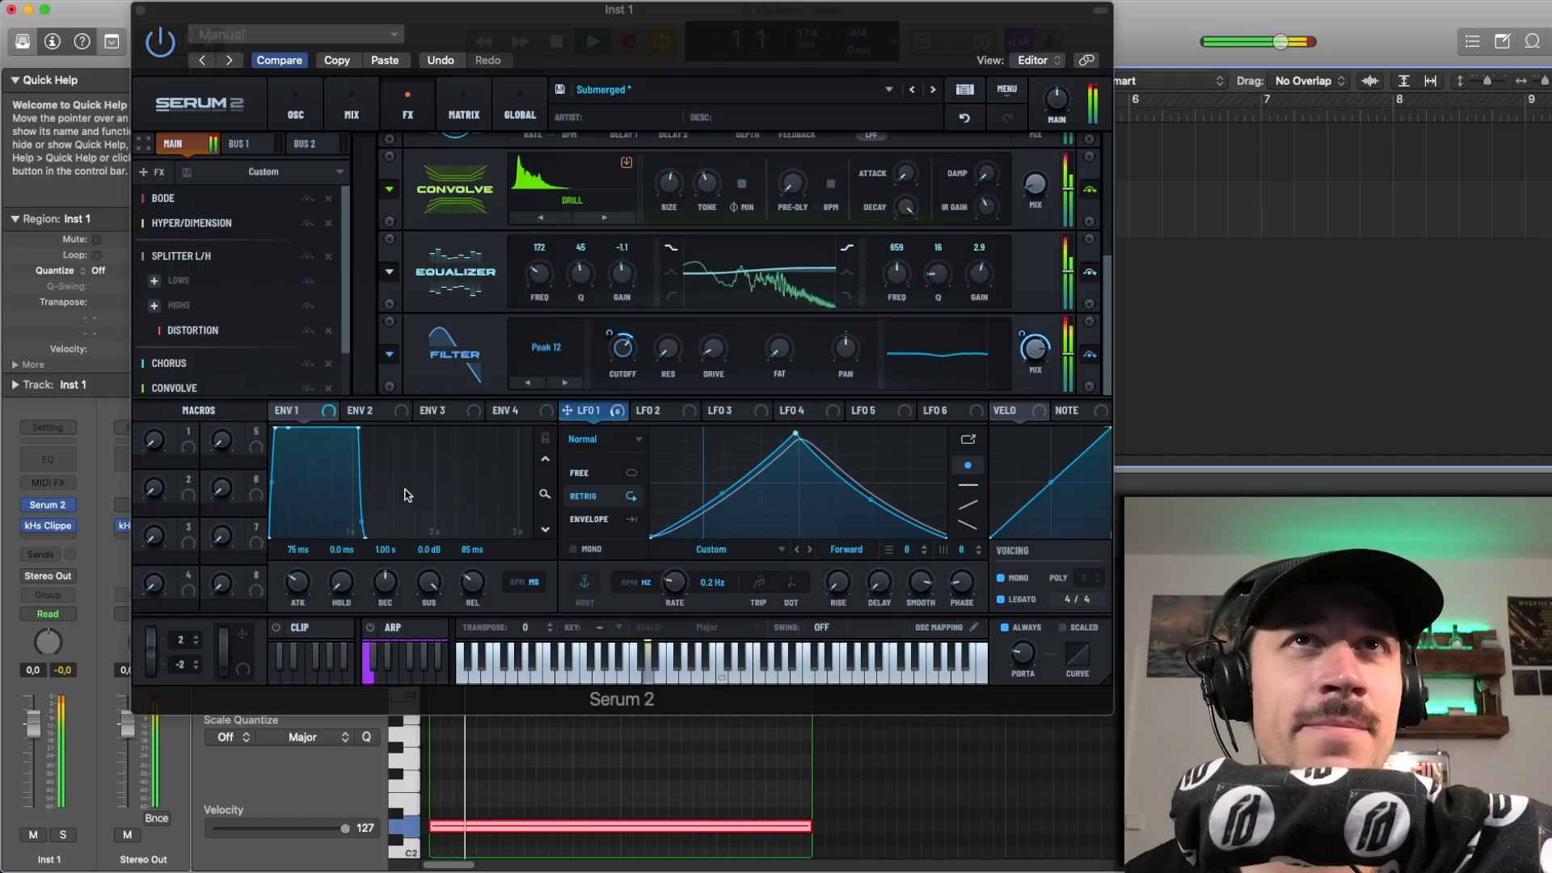
# Step: Show the oscillators and adjust the Shift warp amount of oscillator B slightly
pyautogui.click(296, 110)
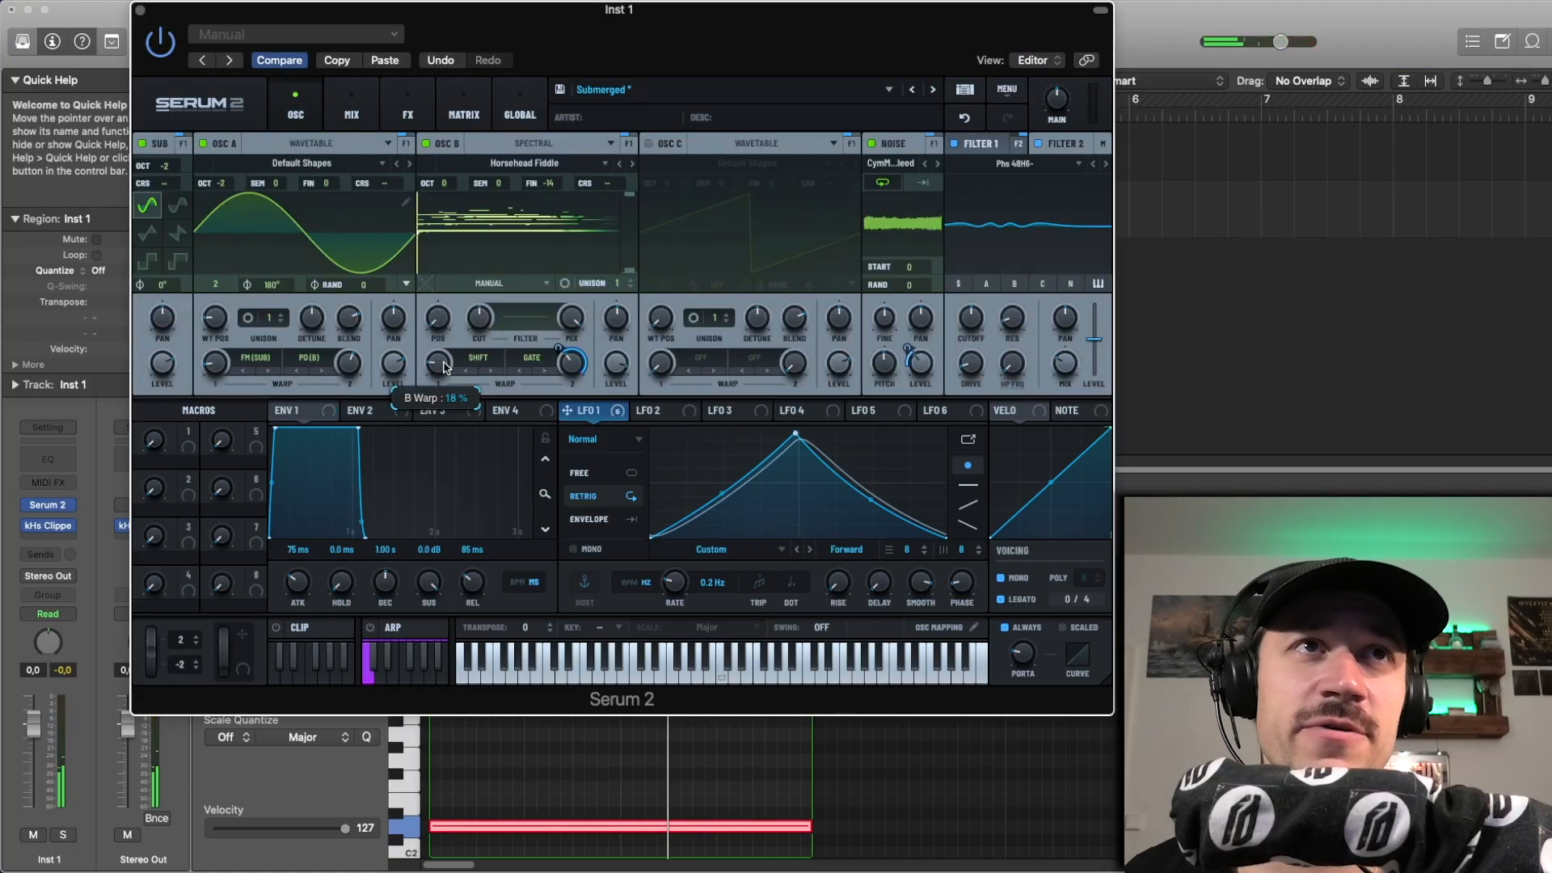
pyautogui.moveTo(444, 368); pyautogui.dragTo(444, 358)
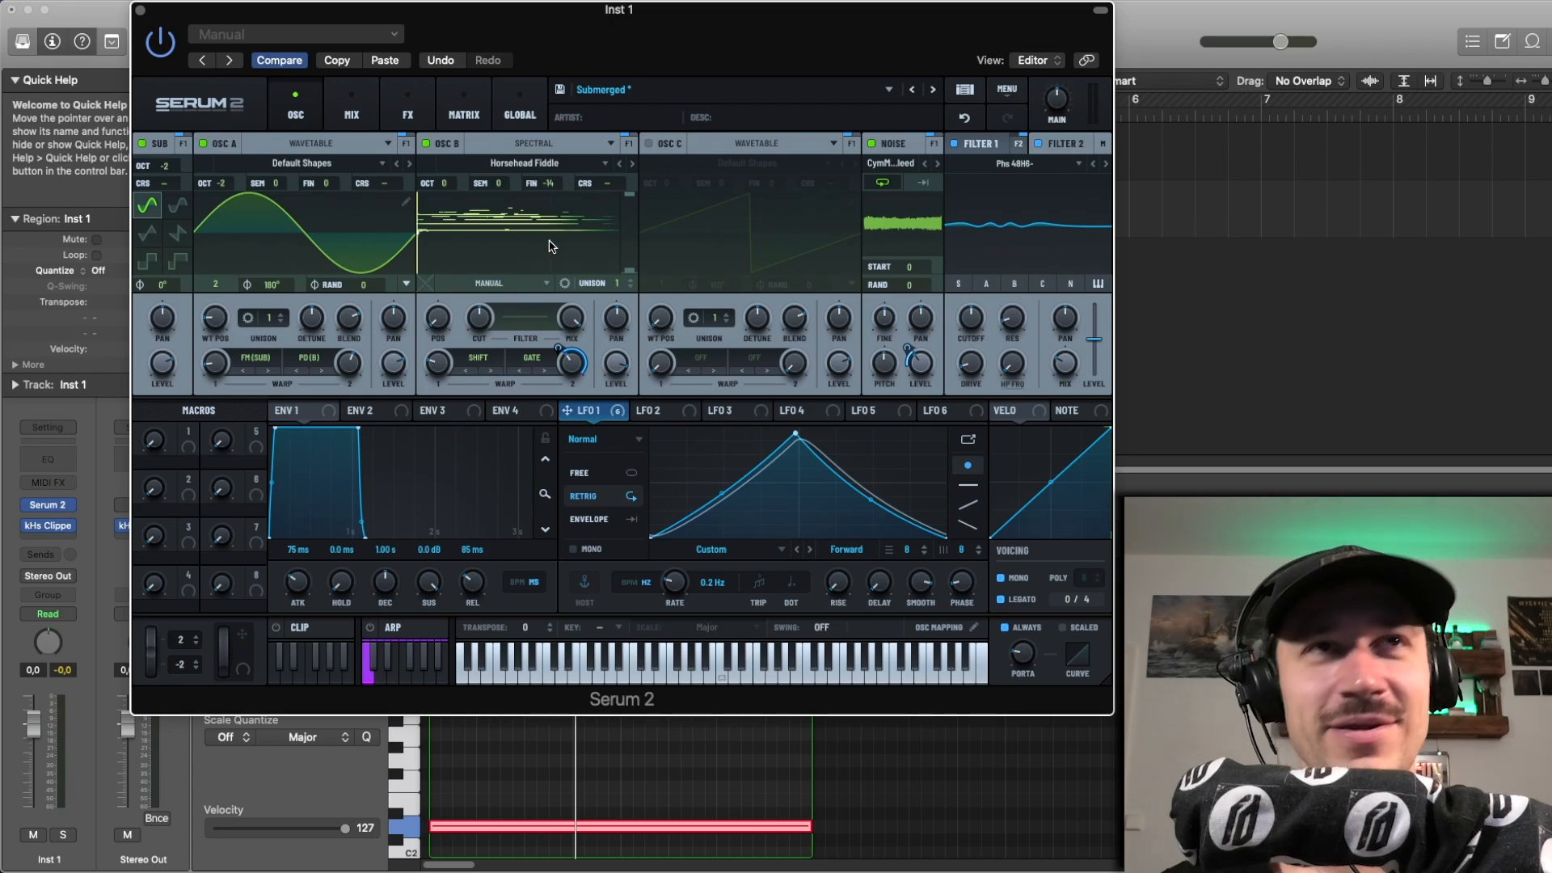
pyautogui.click(970, 121)
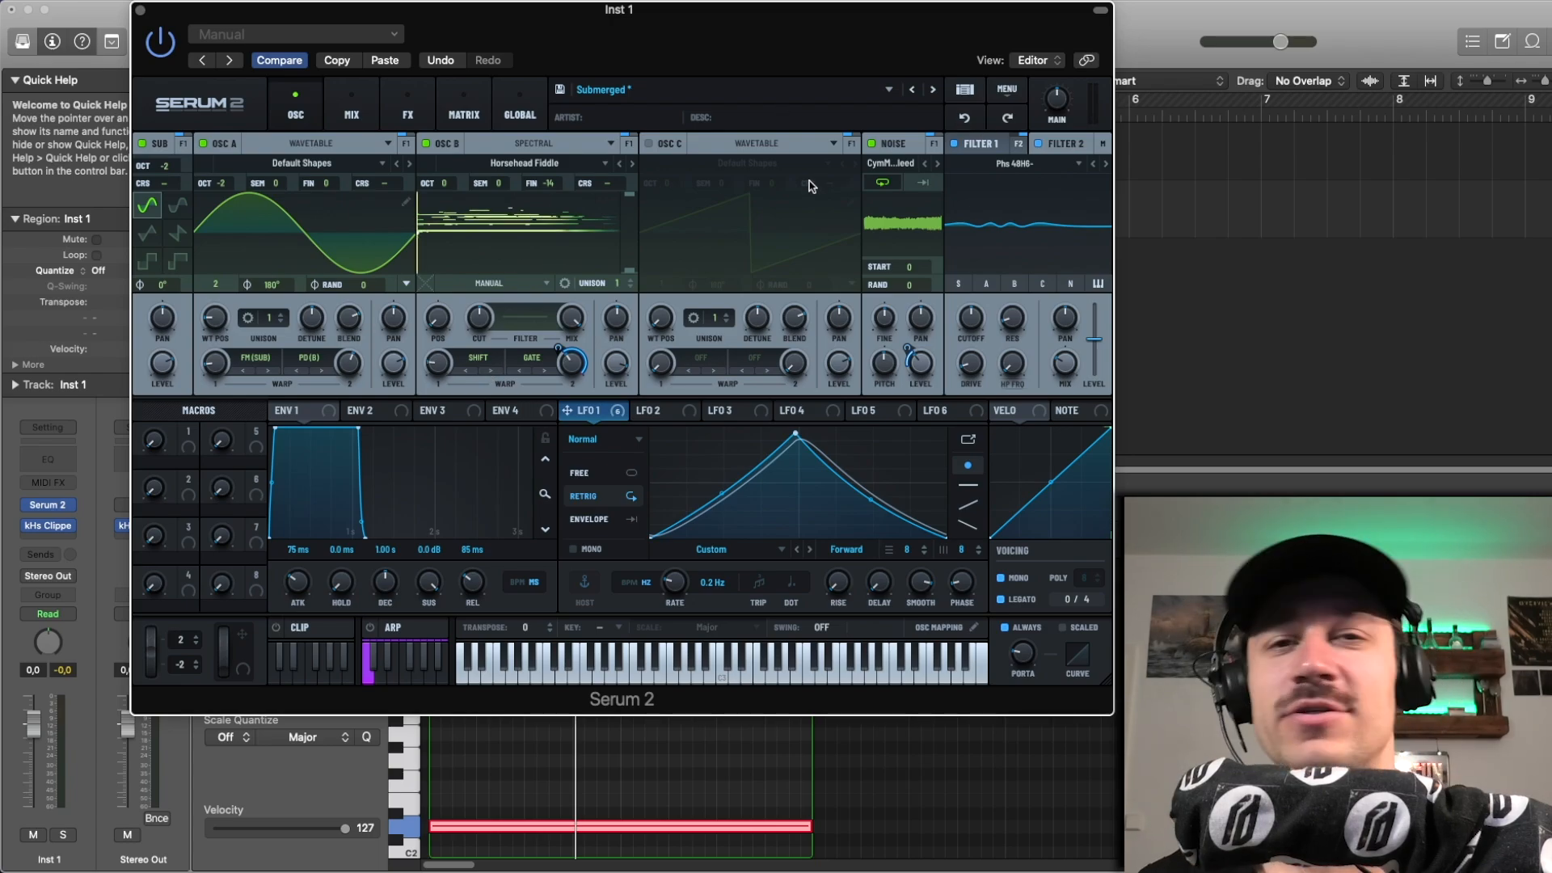